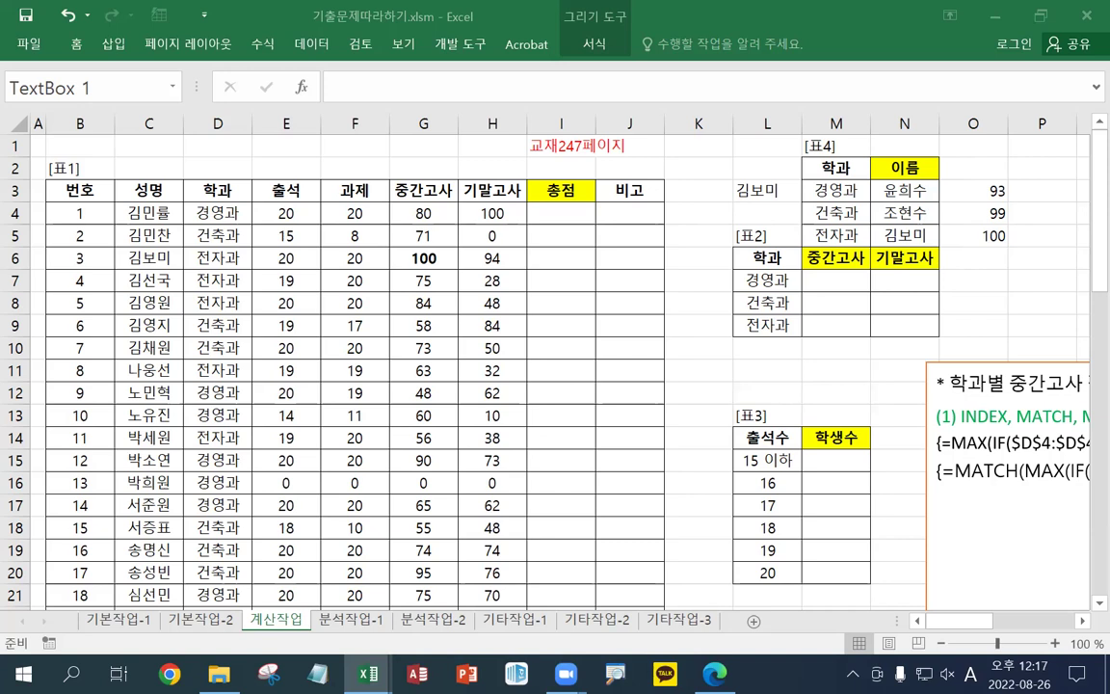
Insert a text box over the attendance and assignment columns of [표1] with the heading "문제2-2. 학생수"
{"action": "left_click", "coordinate": [108, 43]}
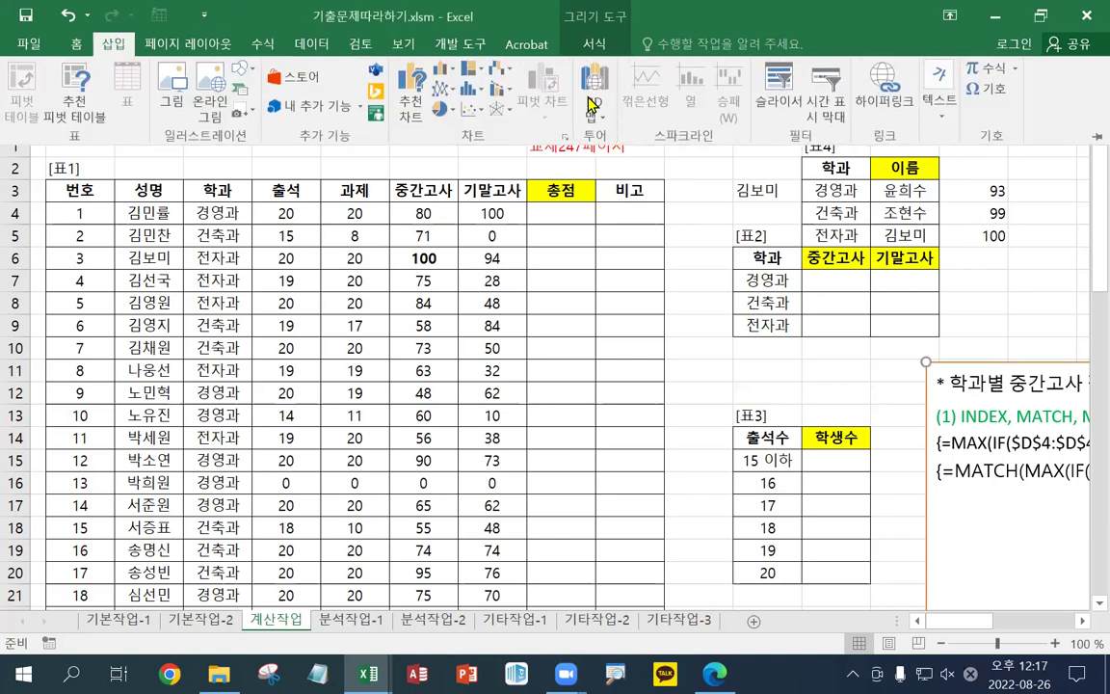
{"action": "left_click", "coordinate": [939, 96]}
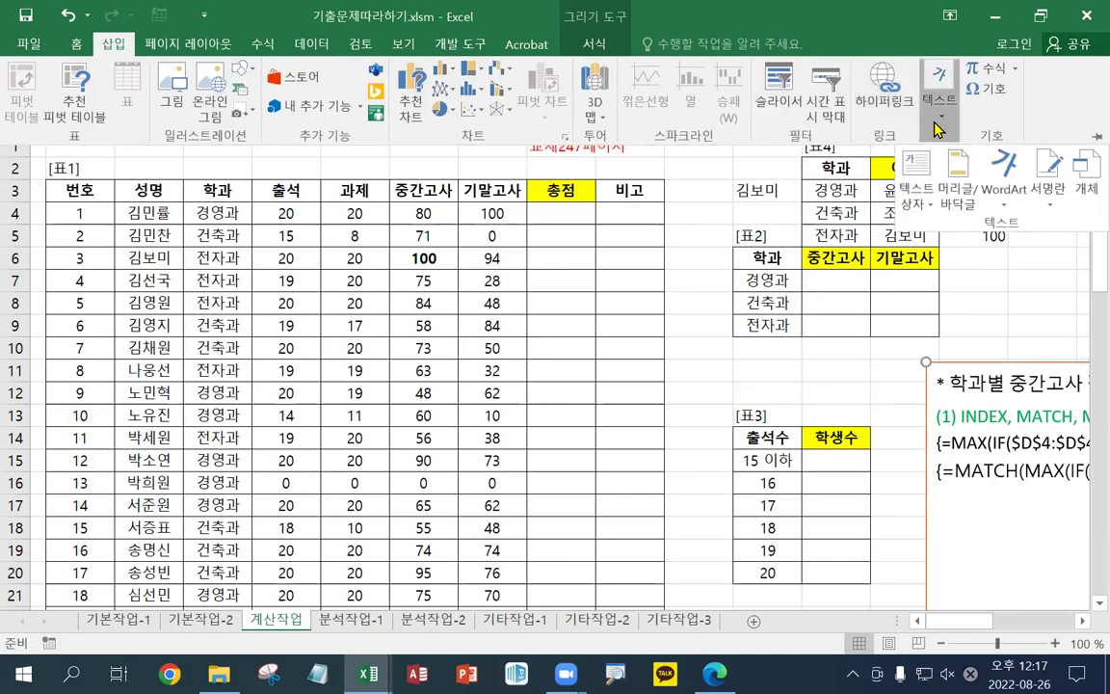
{"action": "left_click", "coordinate": [918, 174]}
{"action": "left_click", "coordinate": [289, 287]}
{"action": "type", "text": "문제2-2. 학생수"}
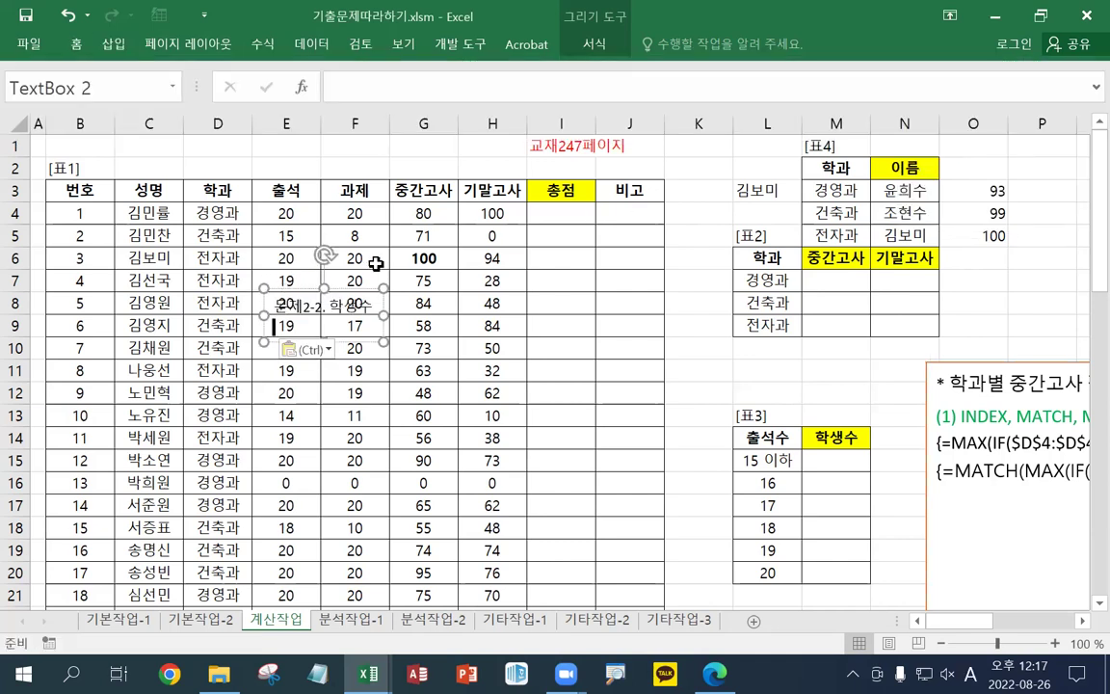
Apply the orange-outlined white shape style to the text box and enlarge its text to 16 pt
{"action": "left_click", "coordinate": [590, 45]}
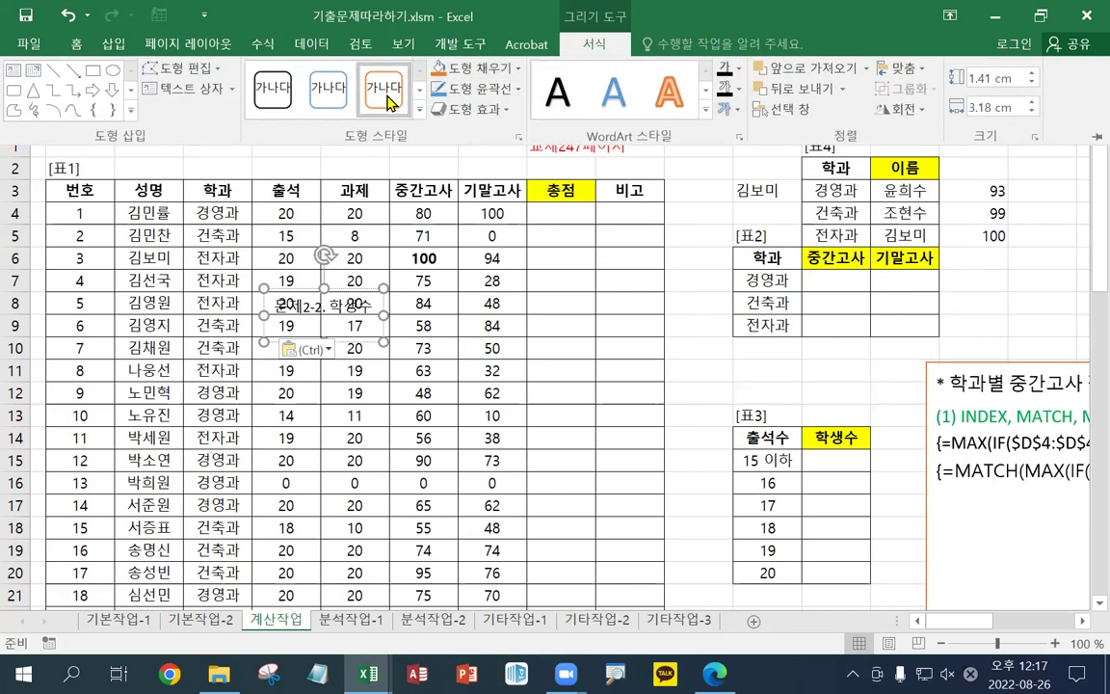
{"action": "left_click", "coordinate": [390, 101]}
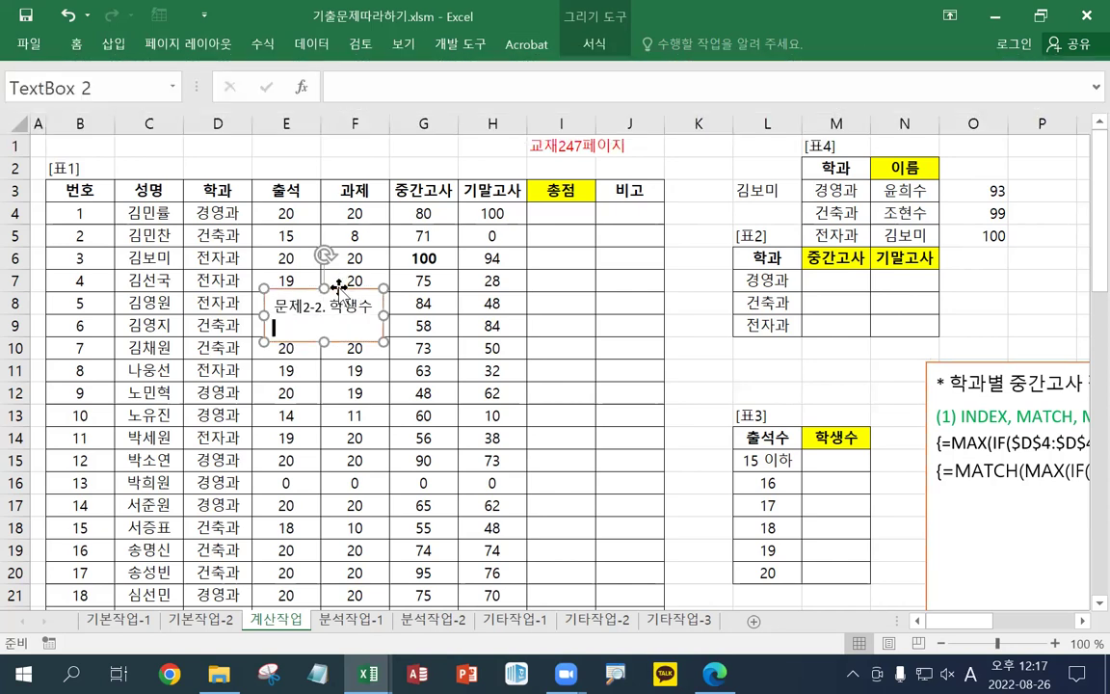
{"action": "left_click", "coordinate": [76, 44]}
{"action": "left_click", "coordinate": [262, 77]}
{"action": "left_click", "coordinate": [262, 77]}
{"action": "left_click", "coordinate": [263, 78]}
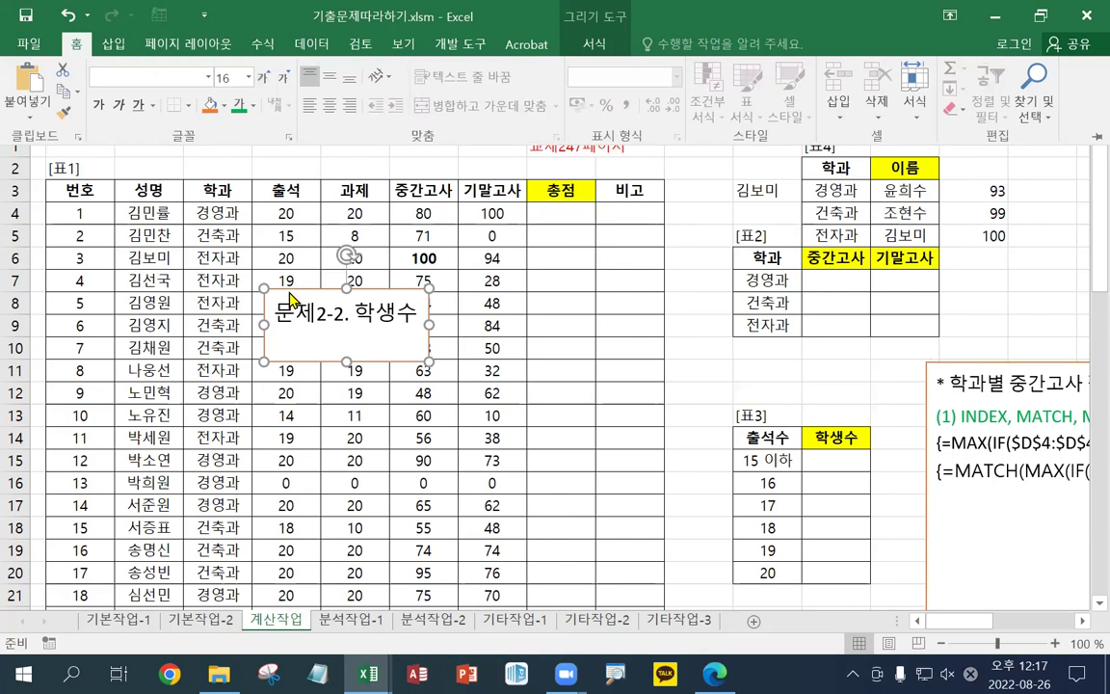
{"action": "key", "text": "Escape"}
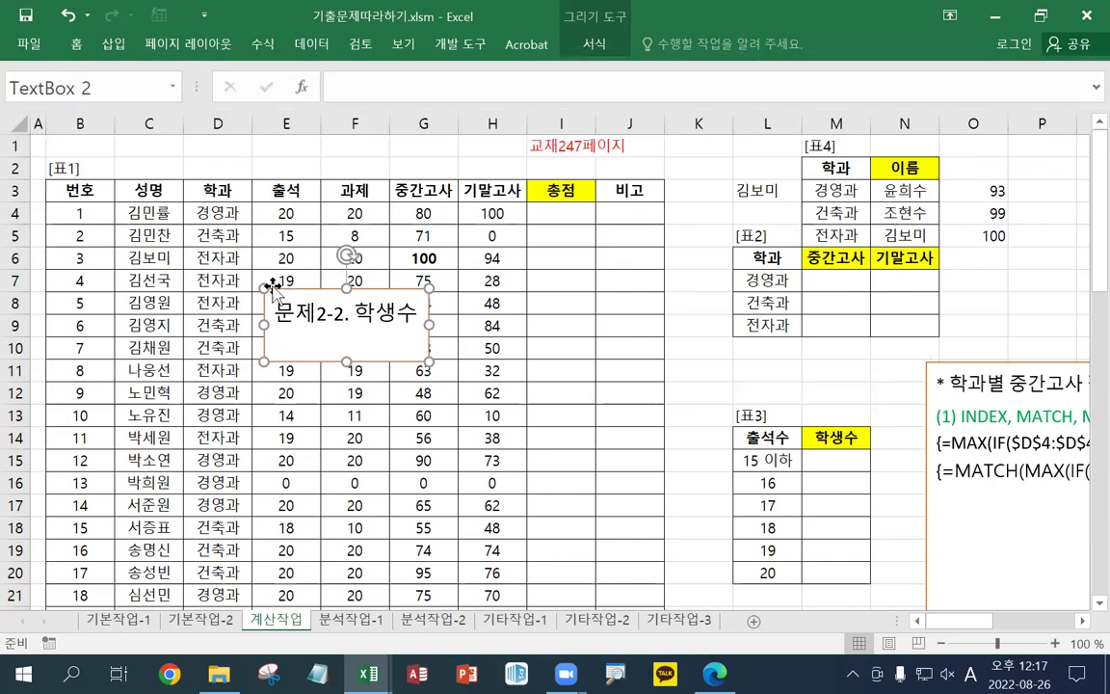
Move the text box over columns C to E and add the 점수/인원수 list from 0~60 to 90~100 in the larger text
{"action": "left_click_drag", "start_coordinate": [268, 287], "coordinate": [156, 284]}
{"action": "left_click", "coordinate": [222, 333]}
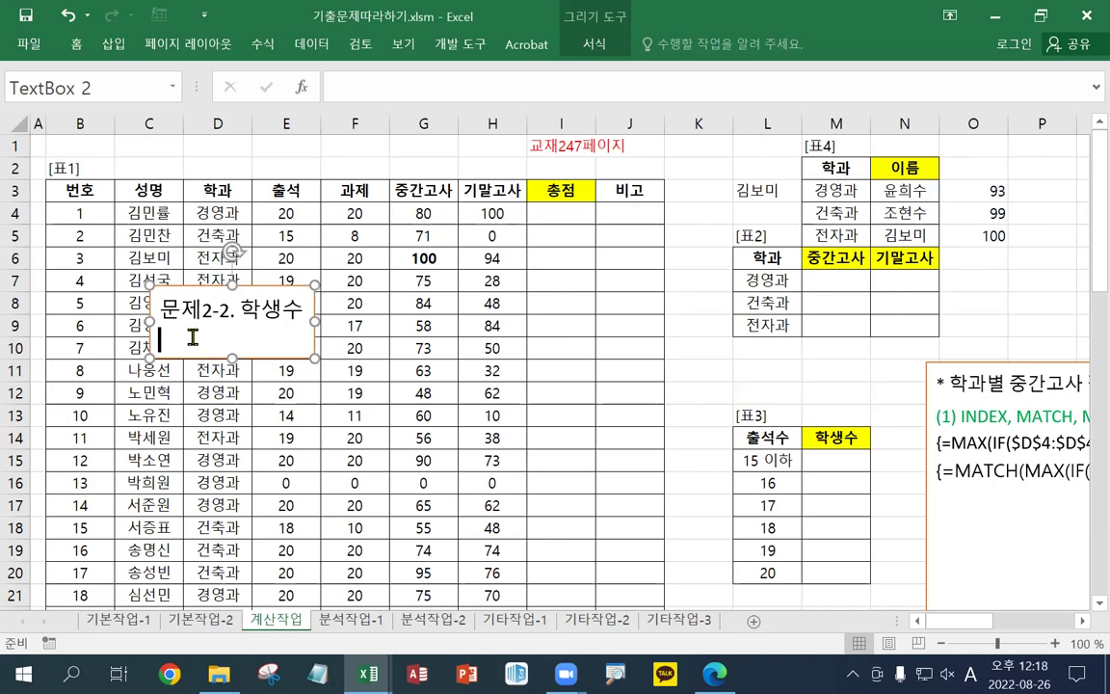
{"action": "left_click", "coordinate": [166, 306]}
{"action": "type", "text": "점수\t인원수 0~60\t5 60~70\t10 70~80\t15 80~90\t10 90~100\t5"}
{"action": "left_click", "coordinate": [188, 479]}
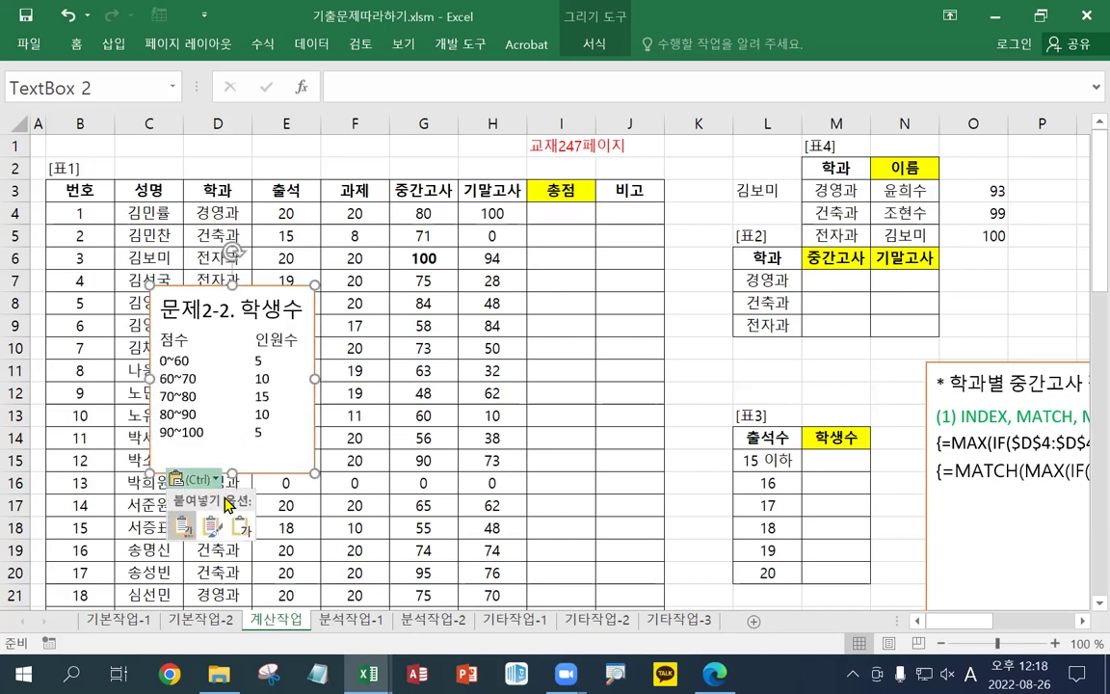
{"action": "left_click", "coordinate": [231, 523]}
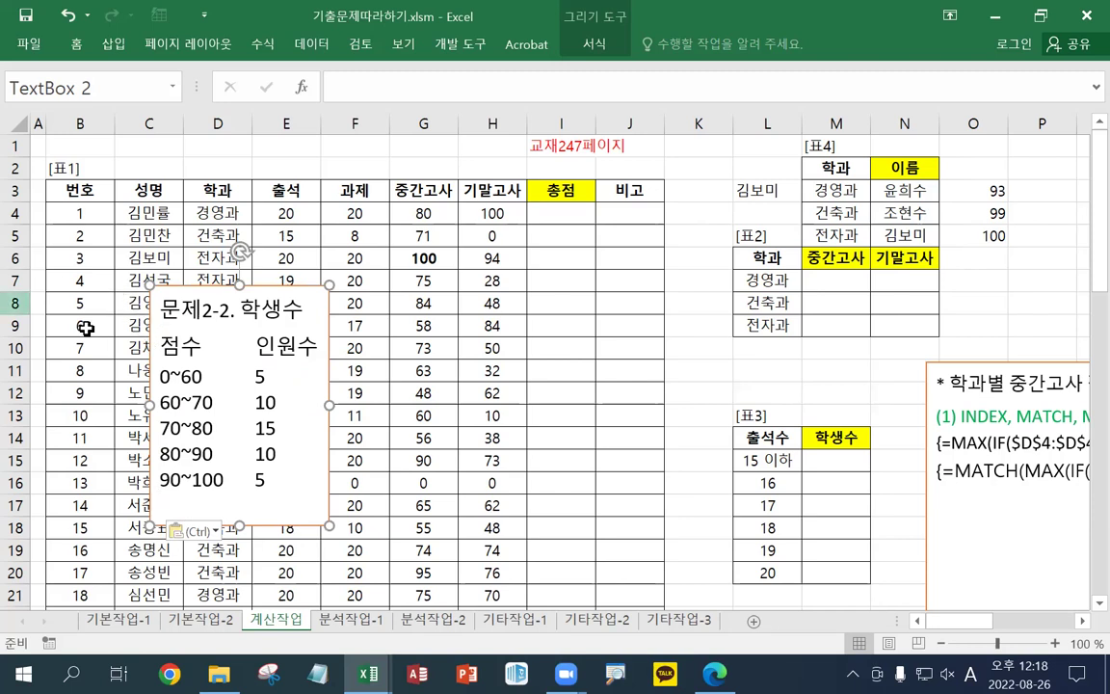
{"action": "left_click_drag", "start_coordinate": [156, 376], "coordinate": [204, 376]}
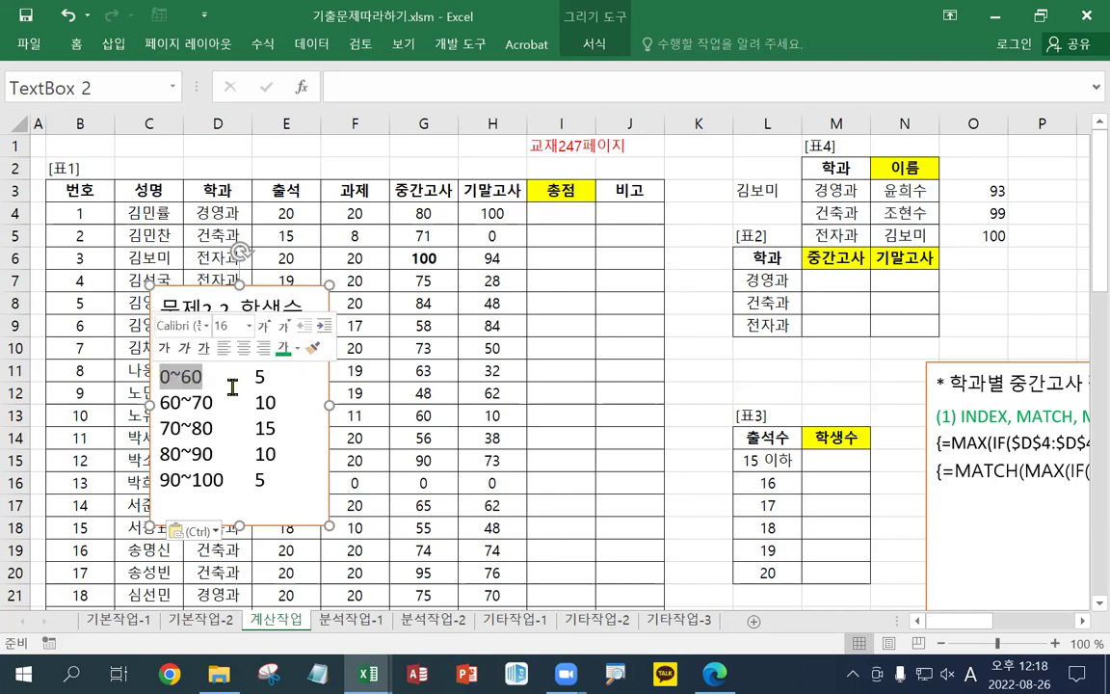
{"action": "left_click", "coordinate": [255, 382]}
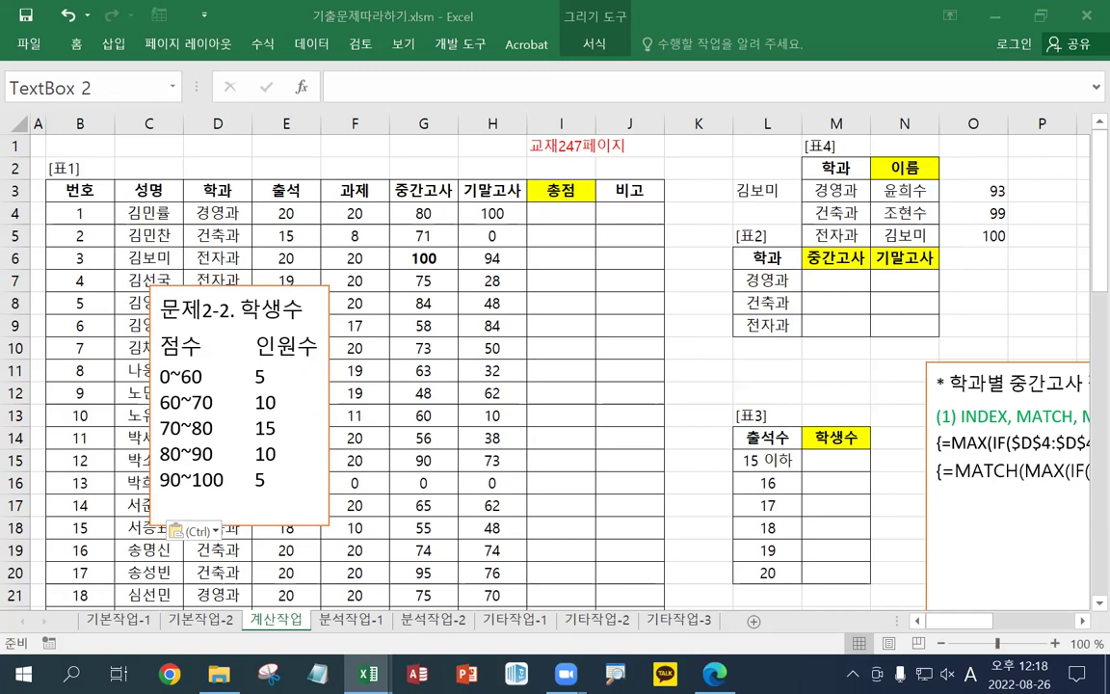
{"action": "key", "text": "Escape"}
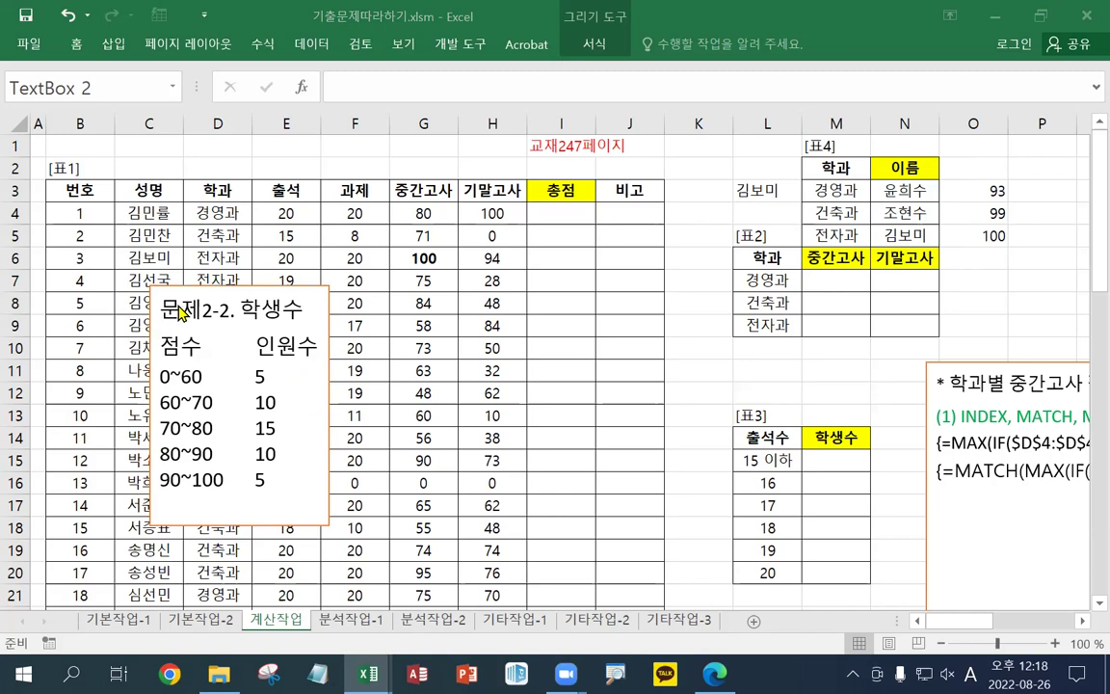
Add "도수(빈도수)분포표 표시" and "FREQUENCY(원본데이터범위,계급구간범위)" above the score list, keeping source formatting
{"action": "left_click", "coordinate": [159, 345]}
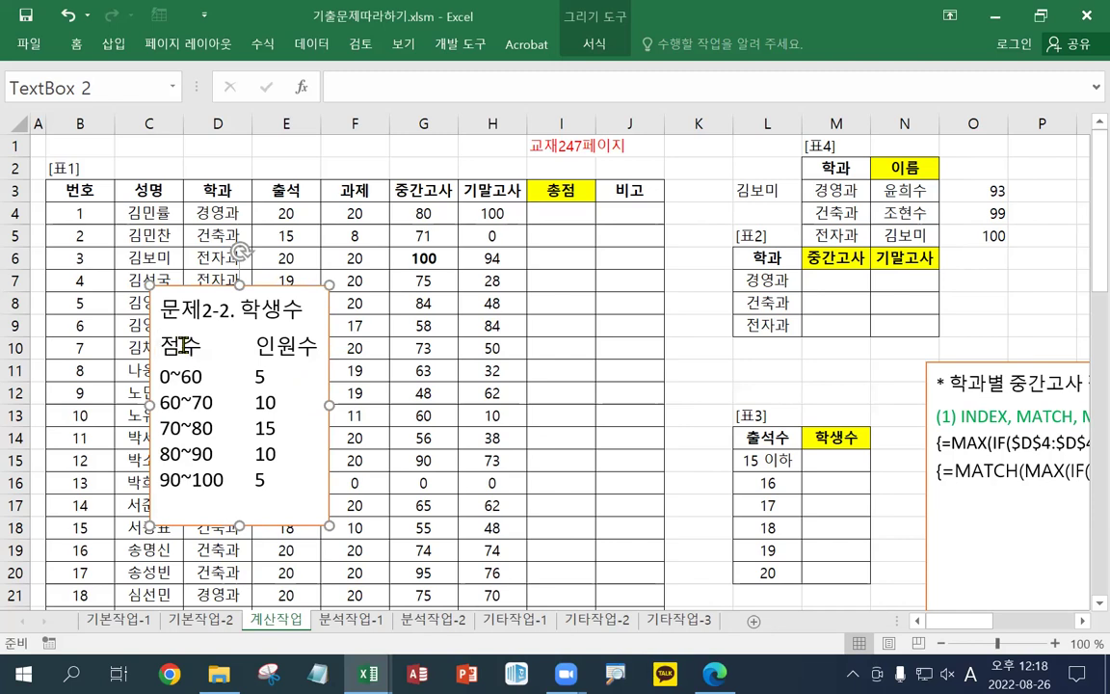
{"action": "type", "text": "도수(빈도수)분포표 표시 FREQUENCY(원본데이터범위,계급구간범위)"}
{"action": "left_click", "coordinate": [216, 427]}
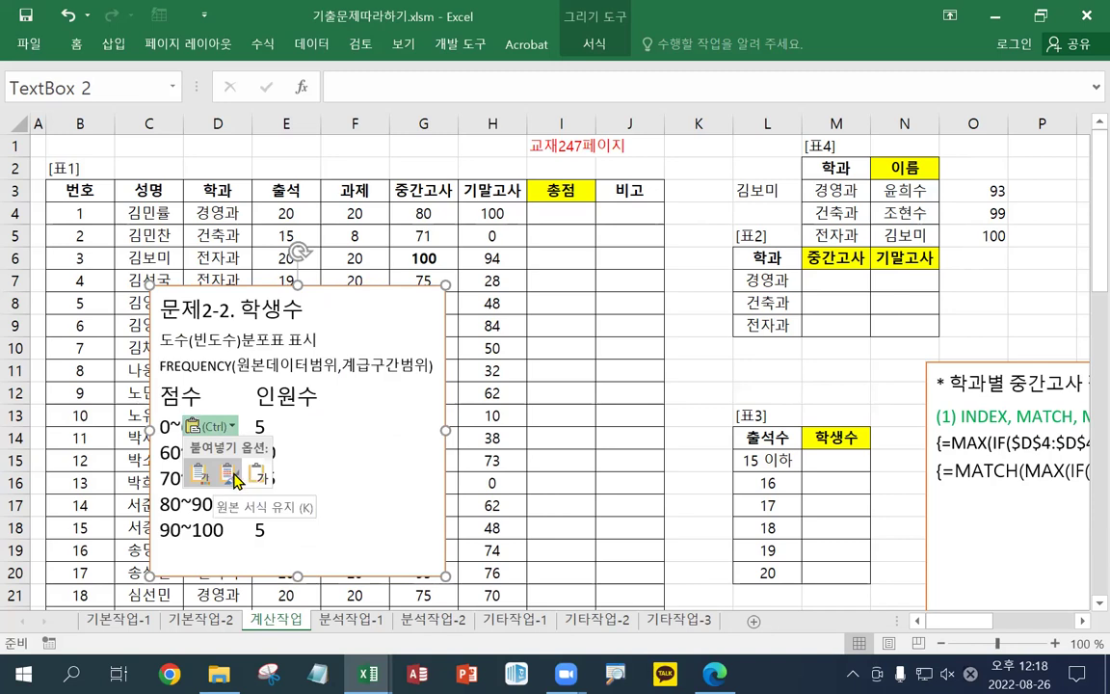
{"action": "left_click", "coordinate": [229, 474]}
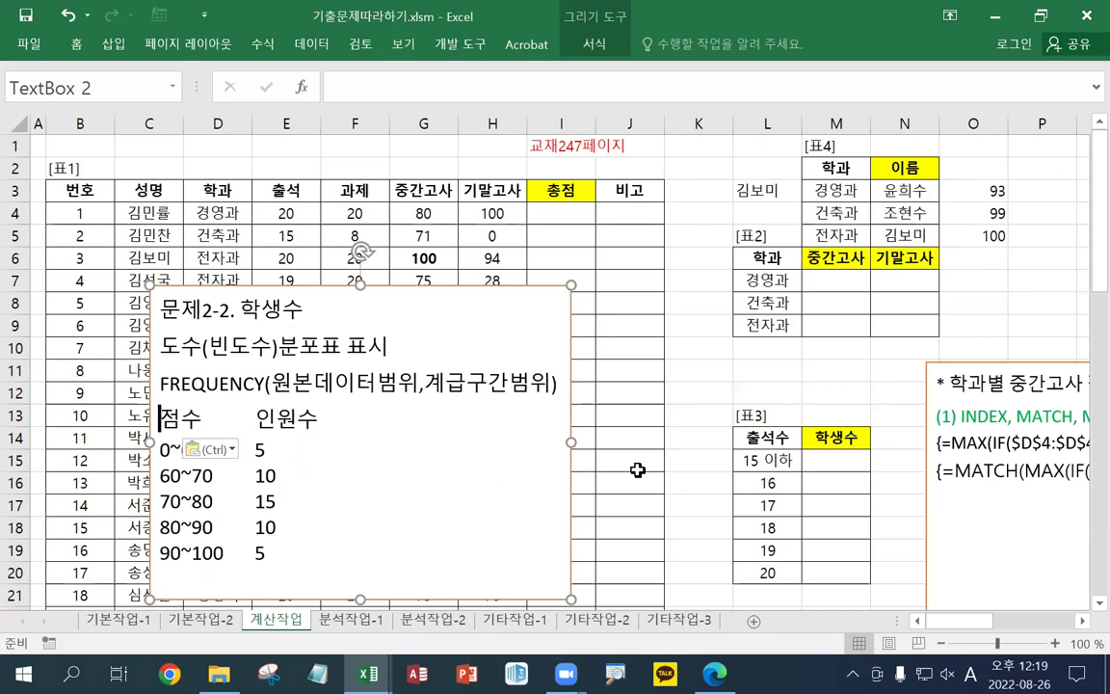
Check the stored attendance bin values in cells L15 to L19 of [표3]
{"action": "left_click", "coordinate": [773, 460]}
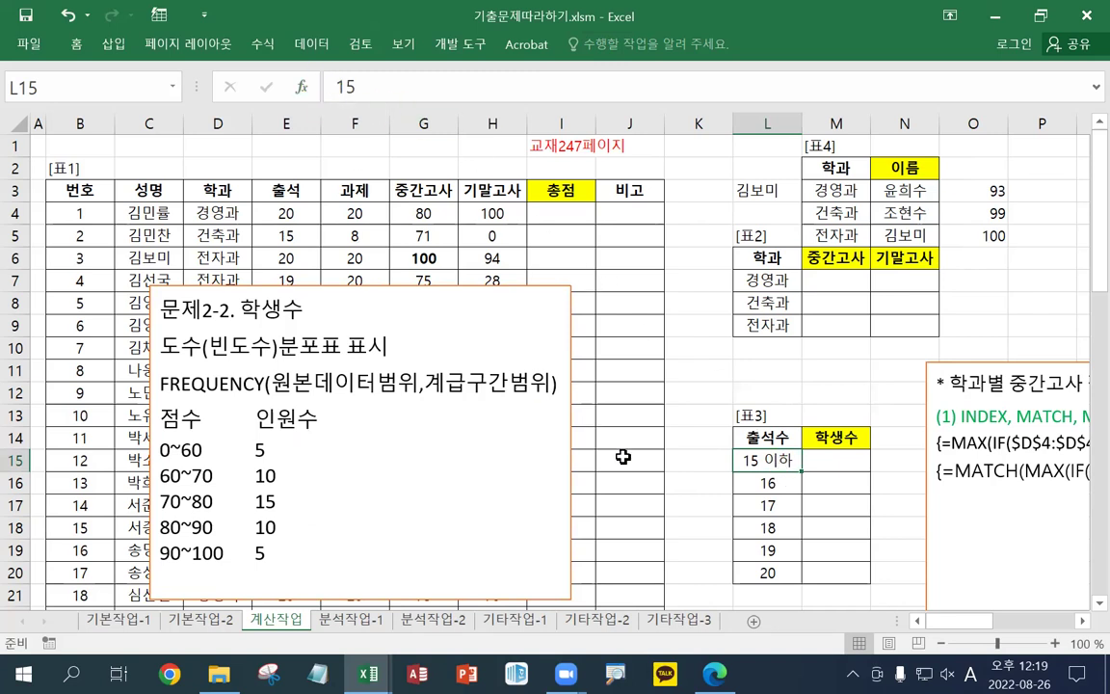
{"action": "left_click", "coordinate": [765, 482]}
{"action": "left_click", "coordinate": [766, 506]}
{"action": "left_click", "coordinate": [768, 528]}
{"action": "left_click", "coordinate": [767, 550]}
{"action": "left_click", "coordinate": [776, 460]}
Insert the FREQUENCY function from the full function list into cell M15
{"action": "left_click", "coordinate": [836, 463]}
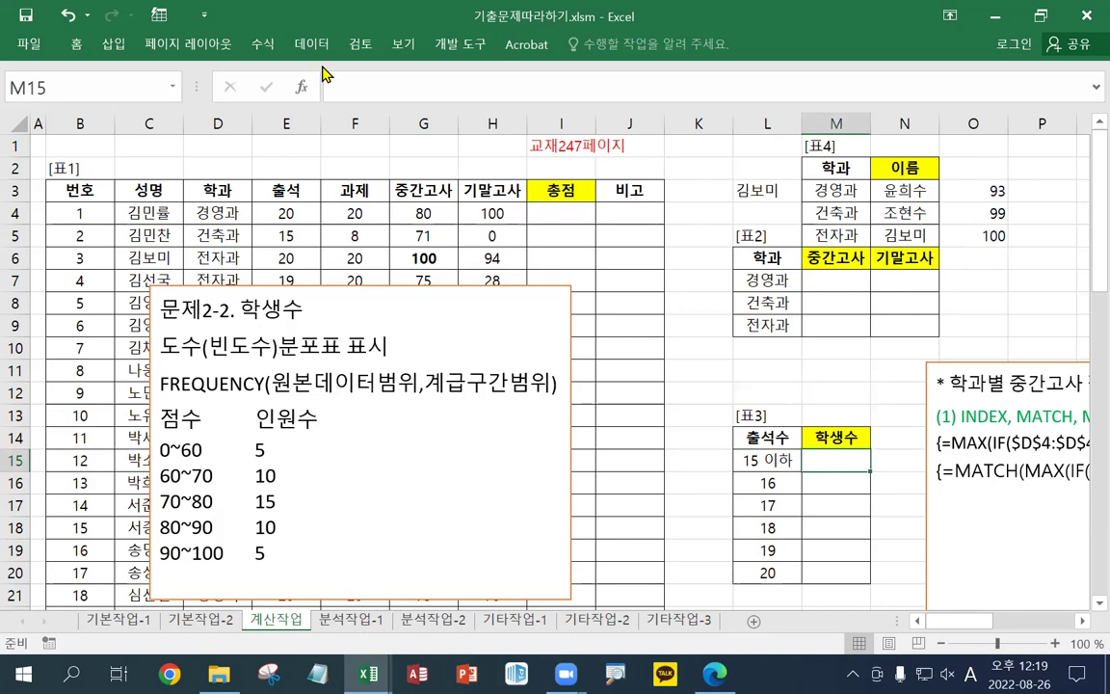
{"action": "left_click", "coordinate": [262, 43]}
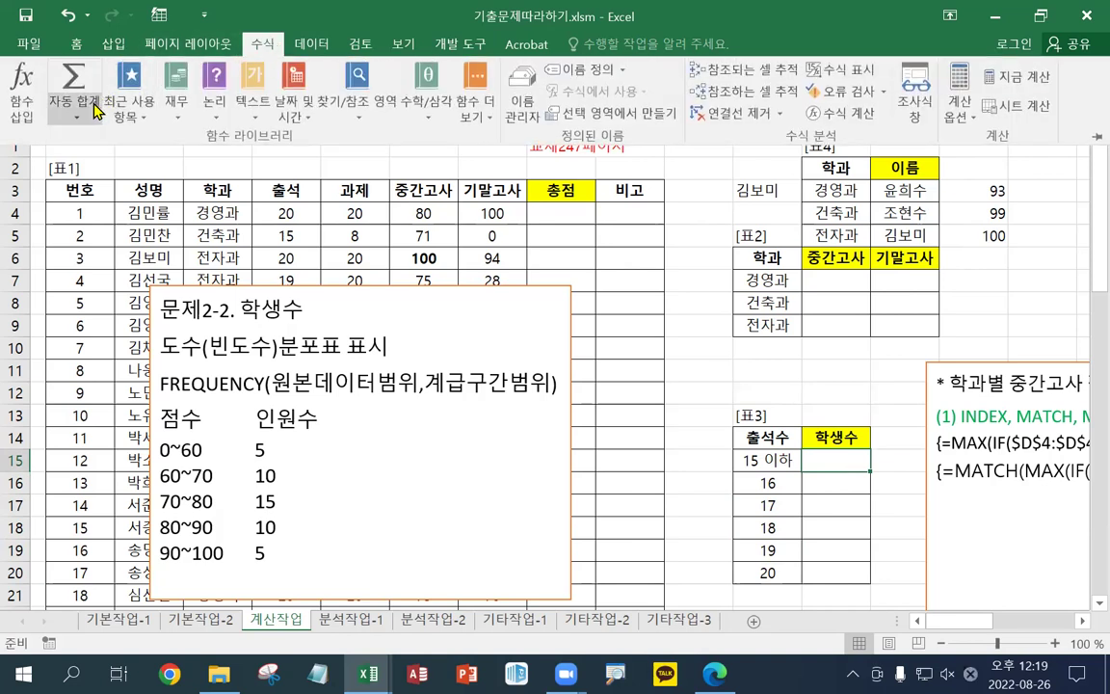
{"action": "left_click", "coordinate": [14, 102]}
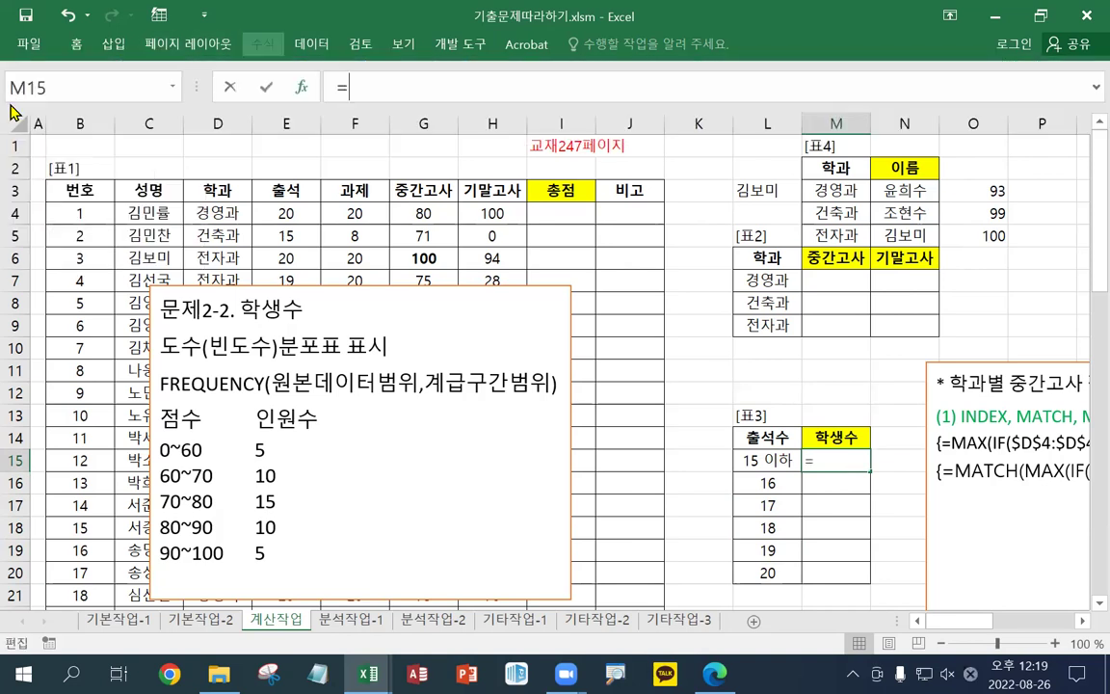
{"action": "left_click", "coordinate": [742, 220]}
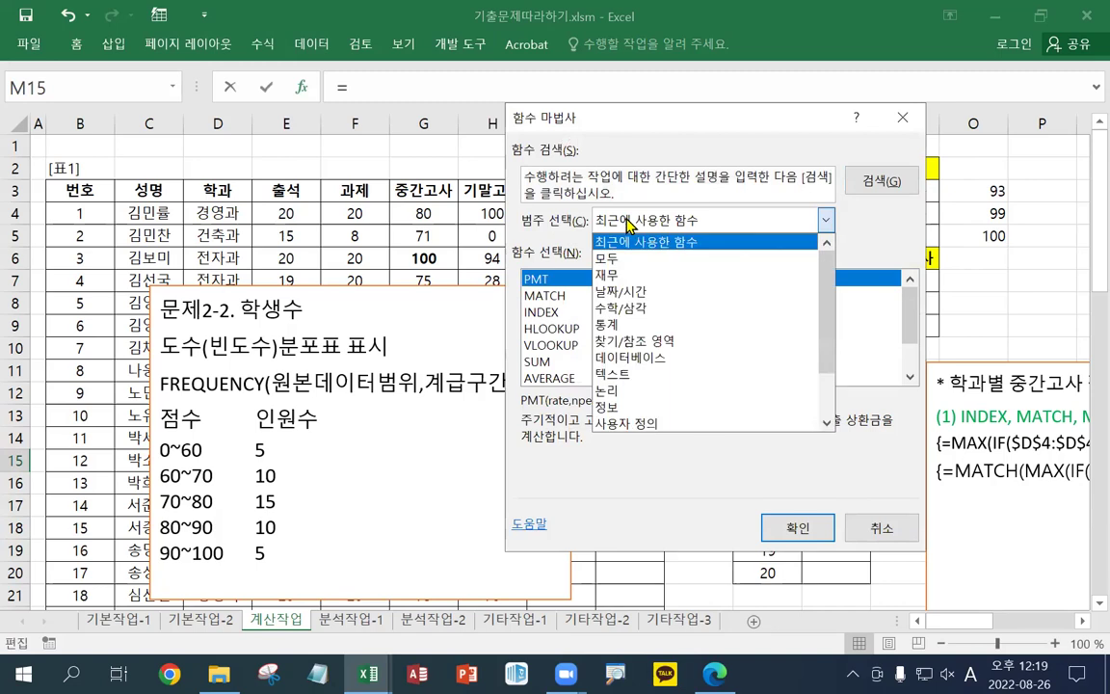
{"action": "left_click", "coordinate": [619, 260]}
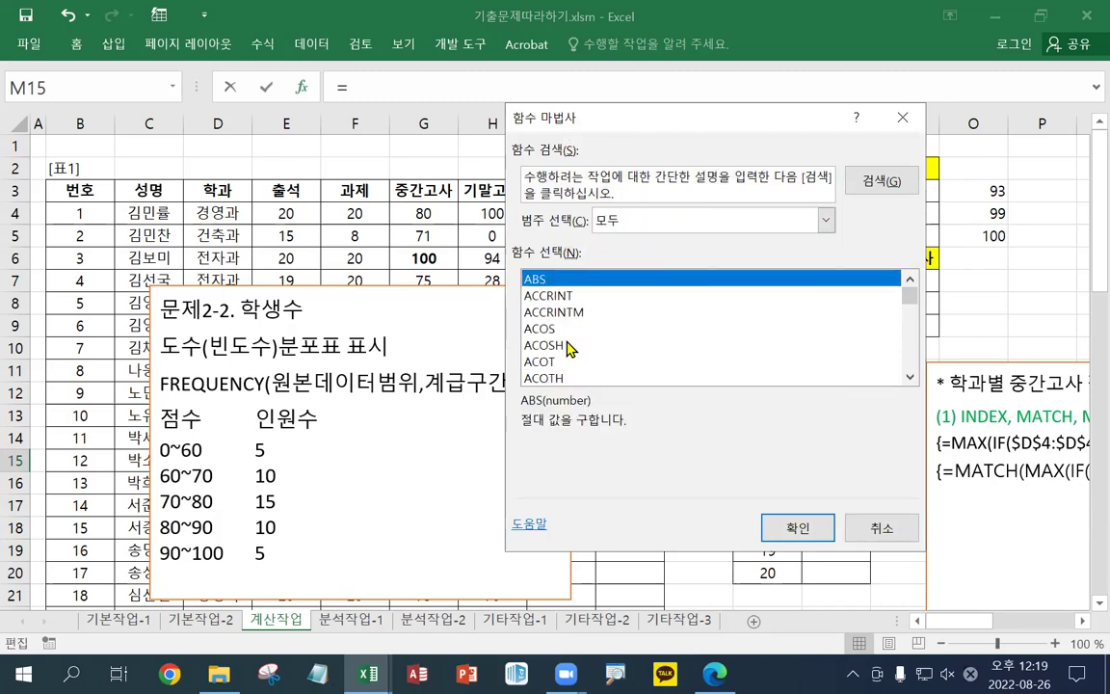
{"action": "scroll", "coordinate": [567, 344], "scroll_direction": "down", "scroll_amount": 20}
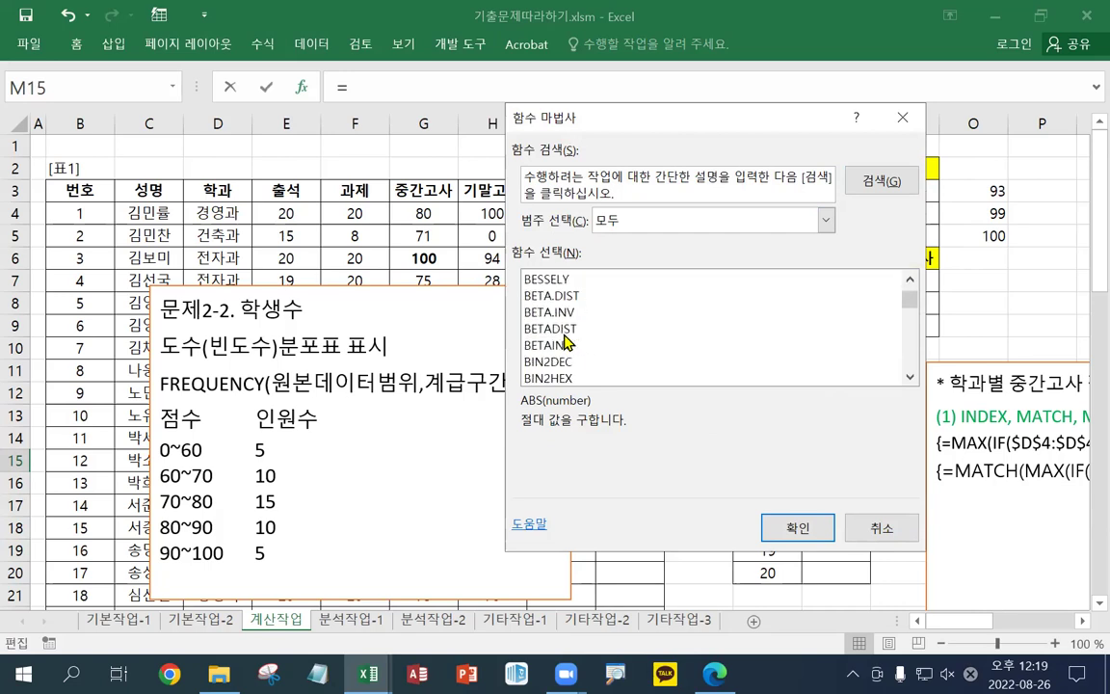
{"action": "scroll", "coordinate": [567, 342], "scroll_direction": "down", "scroll_amount": 20}
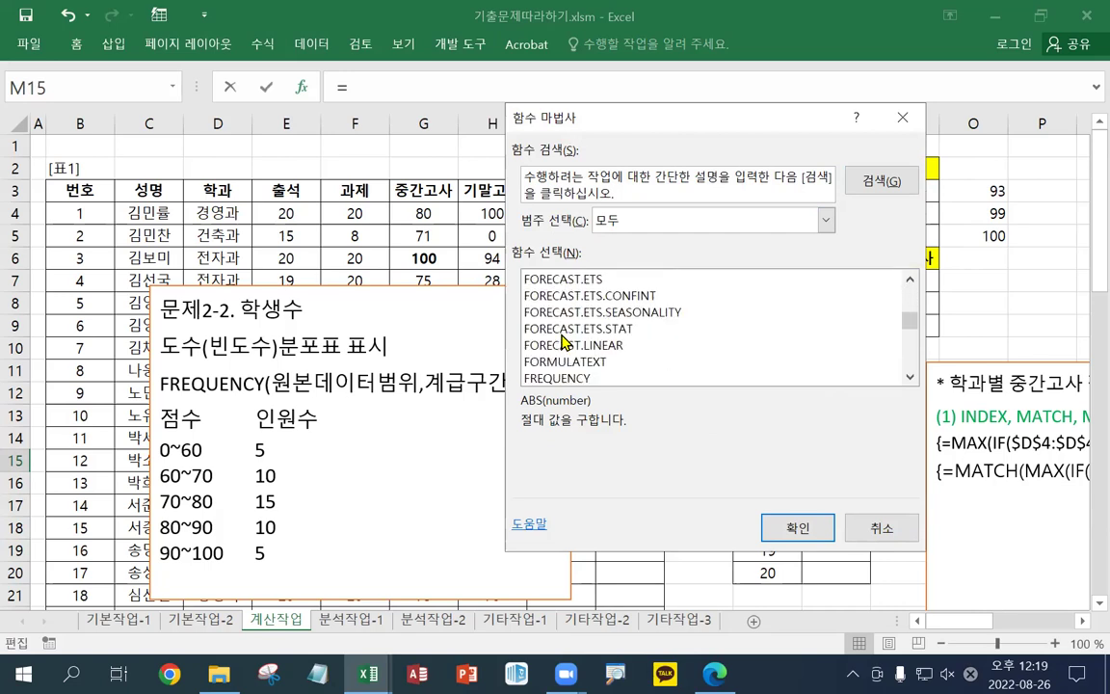
{"action": "scroll", "coordinate": [567, 342], "scroll_direction": "down", "scroll_amount": 1}
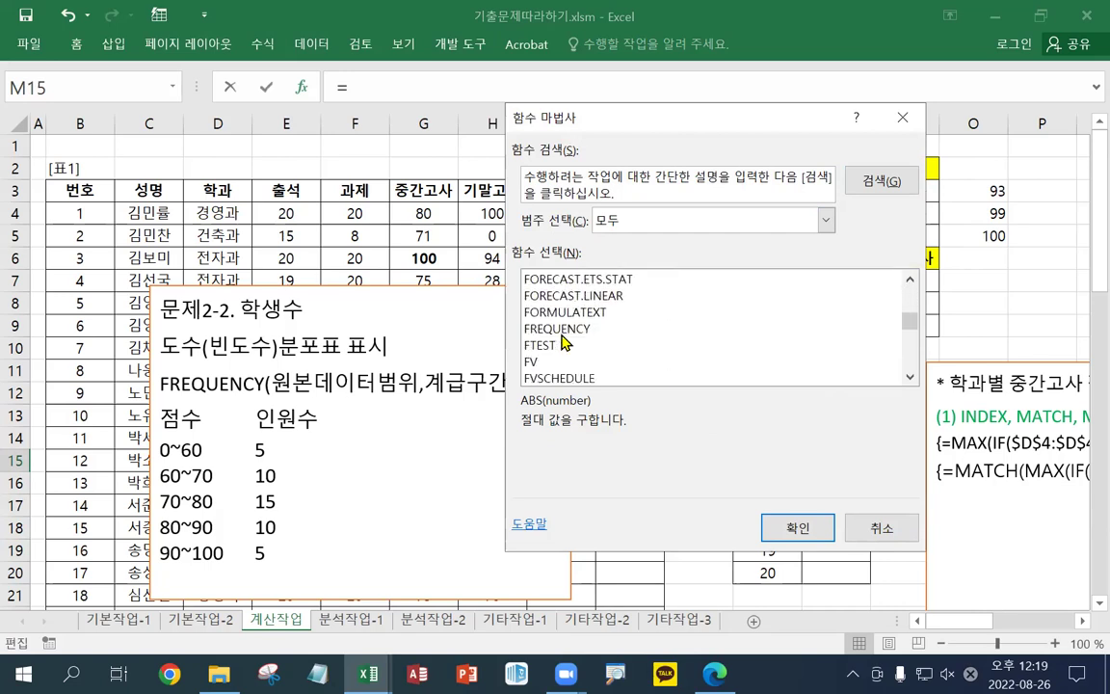
{"action": "left_click", "coordinate": [568, 332]}
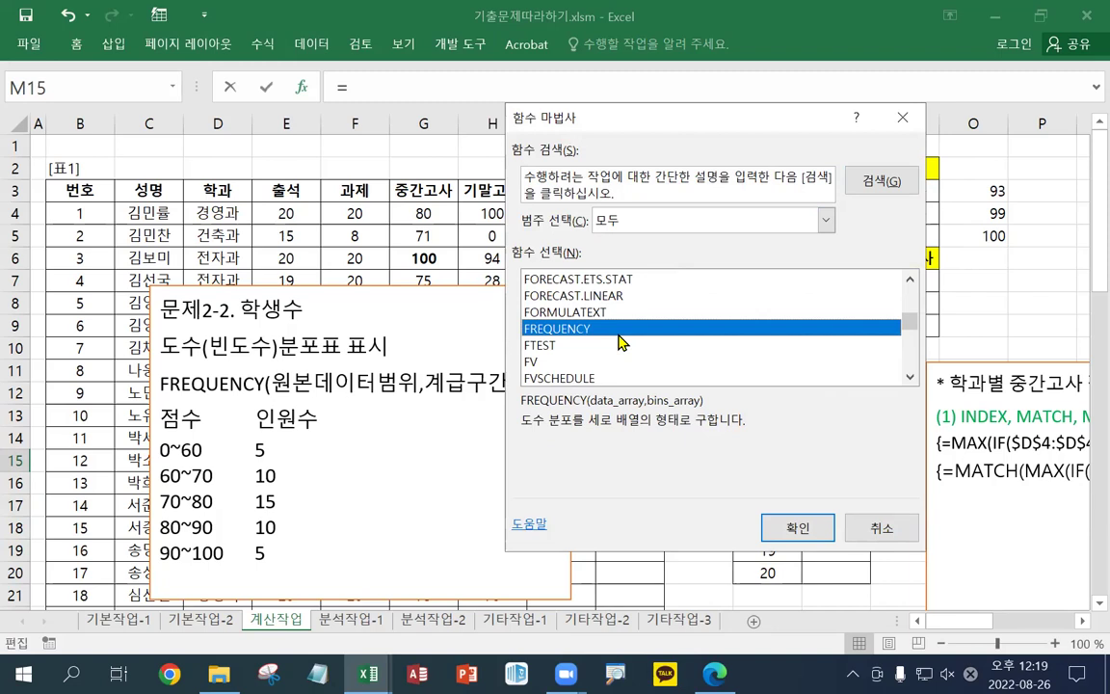
{"action": "left_click", "coordinate": [805, 535]}
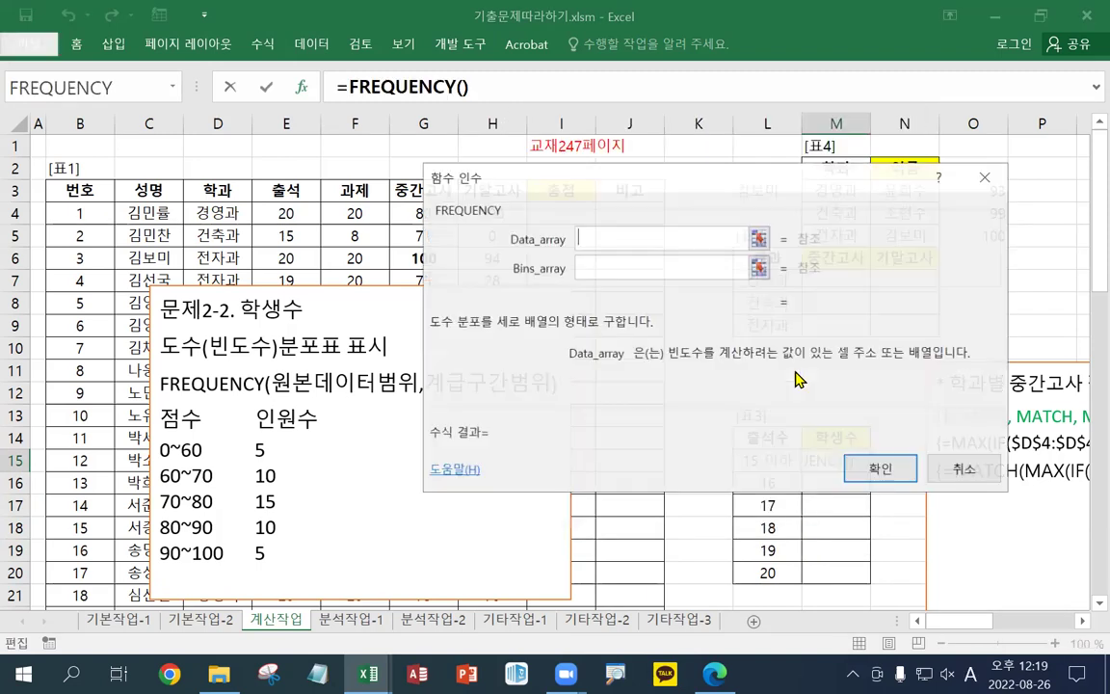
Set the FREQUENCY arguments to E4:E43 for Data_array and L15:L20 for Bins_array
{"action": "left_click_drag", "start_coordinate": [686, 168], "coordinate": [742, 34]}
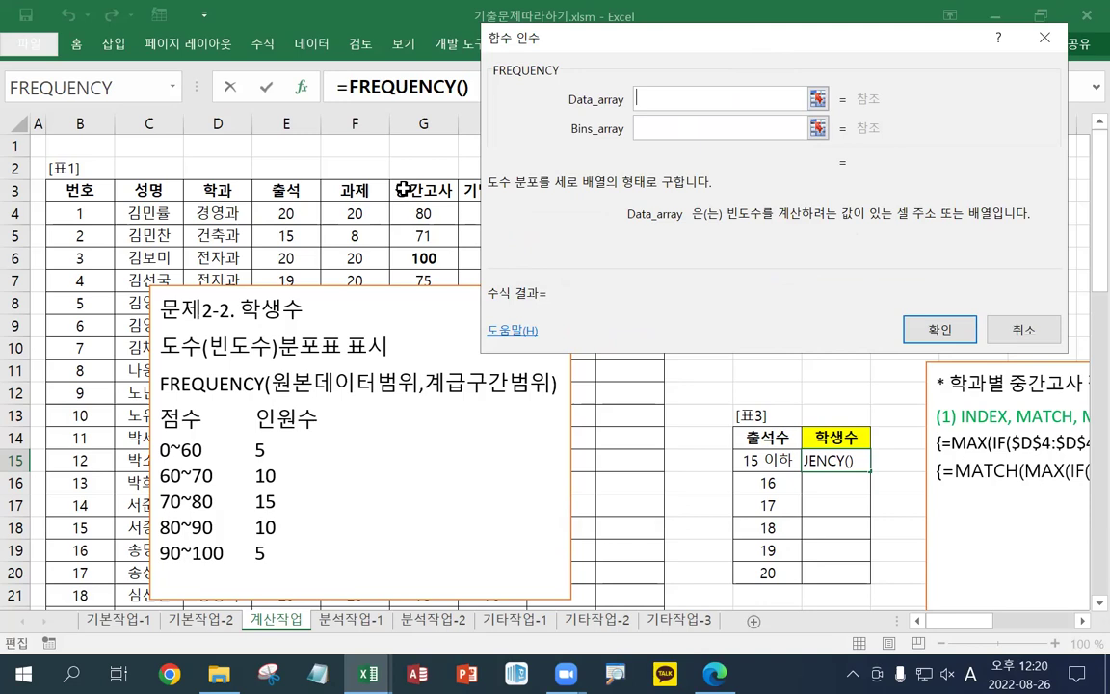
{"action": "left_click", "coordinate": [292, 218]}
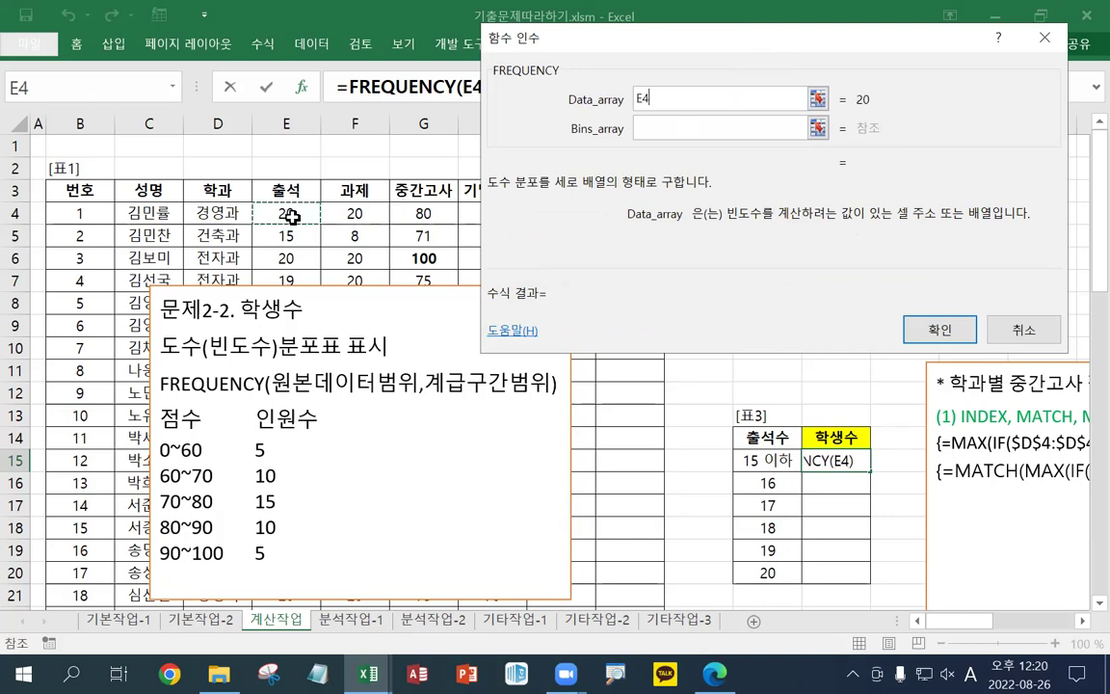
{"action": "key", "text": "ctrl+shift+Down"}
{"action": "scroll", "coordinate": [347, 312], "scroll_direction": "up", "scroll_amount": 3}
{"action": "scroll", "coordinate": [344, 311], "scroll_direction": "down", "scroll_amount": 1}
{"action": "scroll", "coordinate": [345, 311], "scroll_direction": "up", "scroll_amount": 5}
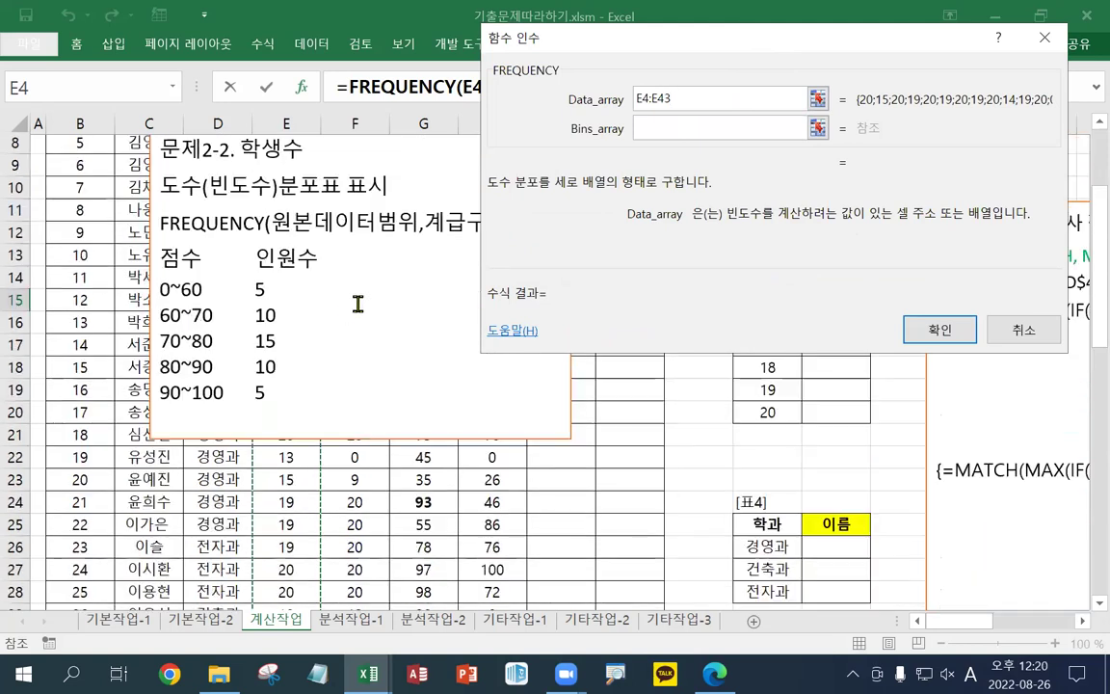
{"action": "left_click", "coordinate": [684, 123]}
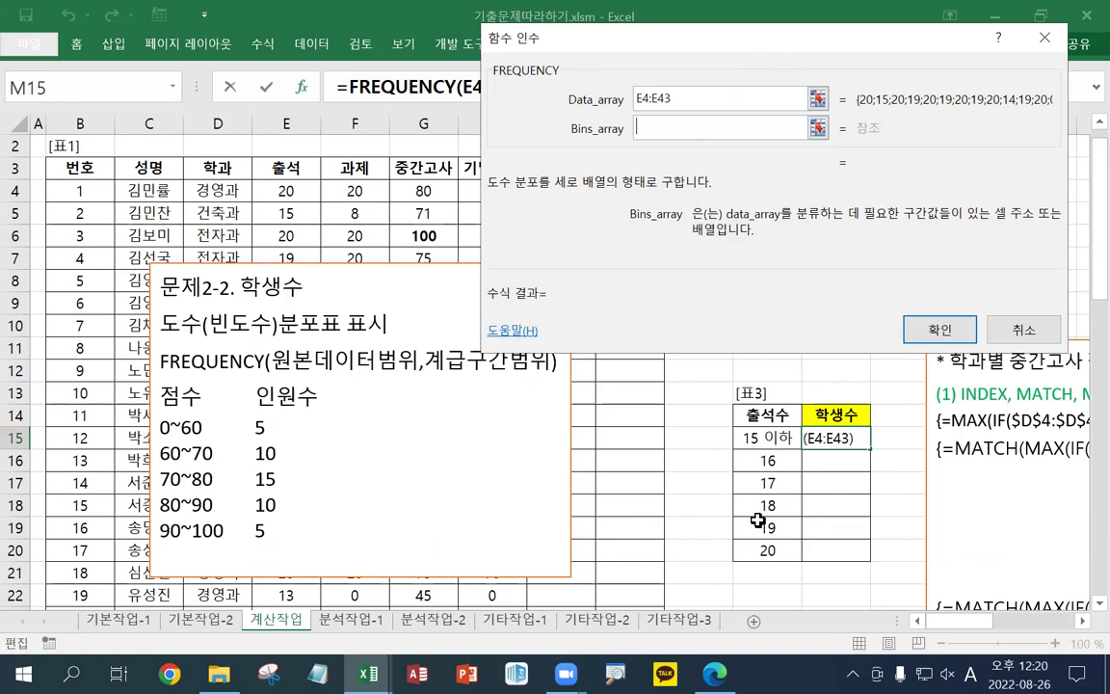
{"action": "left_click_drag", "start_coordinate": [757, 439], "coordinate": [764, 550]}
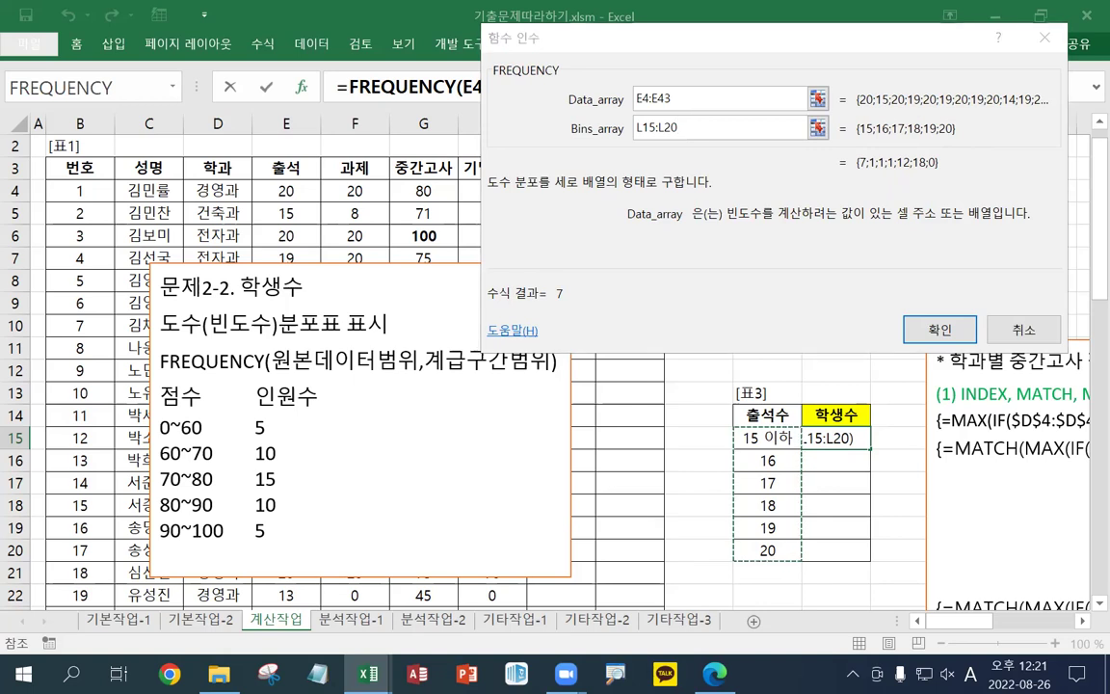
Switch to the 1계산작업.xlsm workbook to review the notes on array functions and array constants, and return to the FREQUENCY arguments
{"action": "key", "text": "alt+Tab"}
{"action": "scroll", "coordinate": [265, 415], "scroll_direction": "down", "scroll_amount": 2}
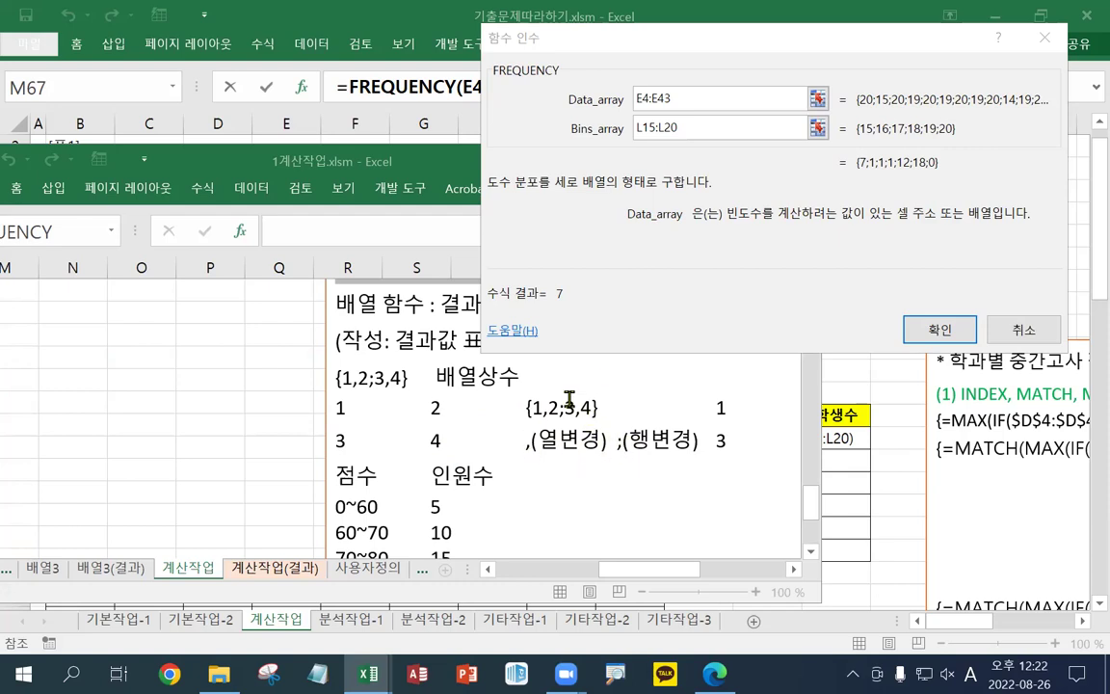
{"action": "left_click", "coordinate": [788, 573]}
{"action": "left_click_drag", "start_coordinate": [741, 570], "coordinate": [684, 575]}
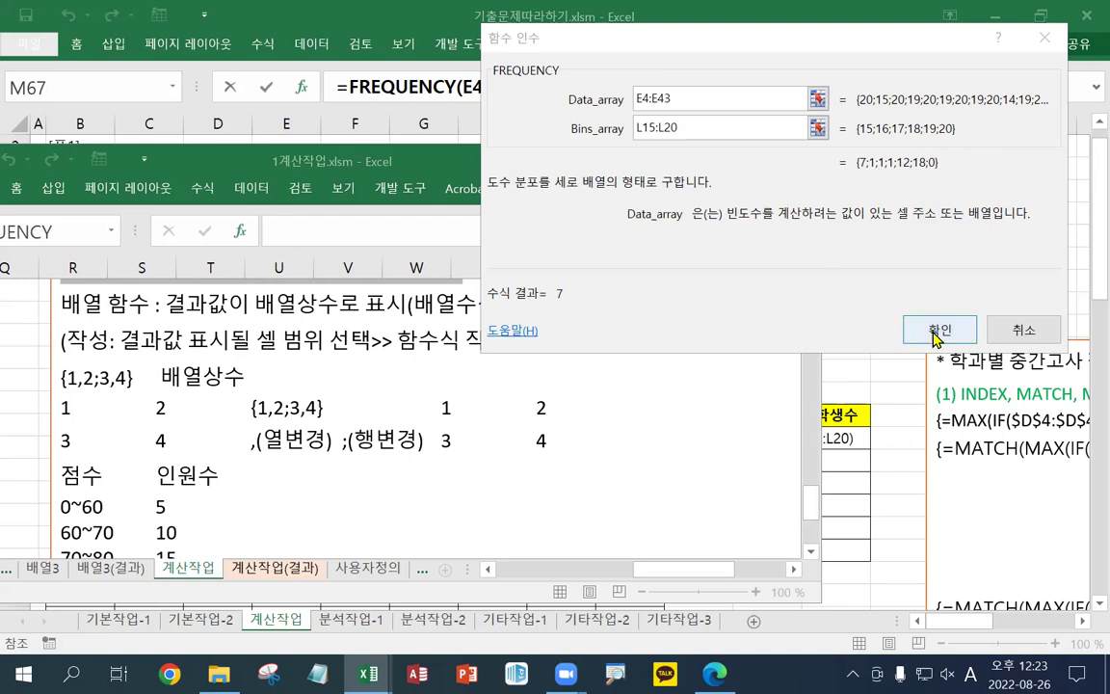
{"action": "left_click", "coordinate": [412, 159]}
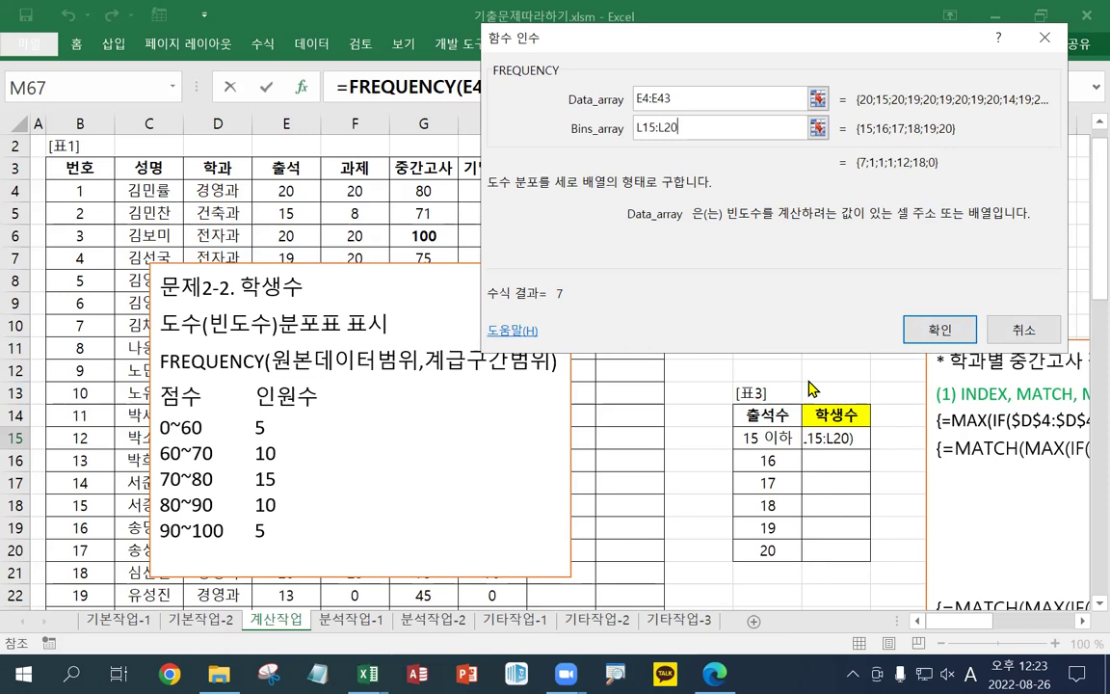
Confirm the FREQUENCY arguments to enter =FREQUENCY(E4:E43,L15:L20) as a normal formula in cell M15
{"action": "left_click", "coordinate": [920, 334]}
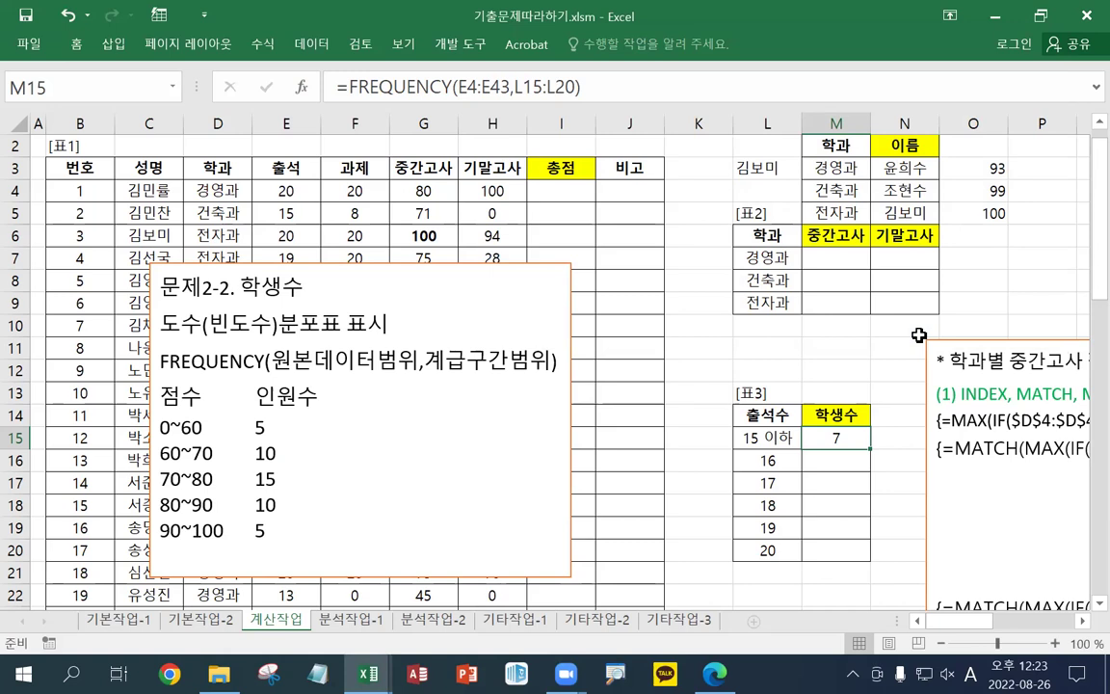
{"action": "left_click", "coordinate": [920, 337]}
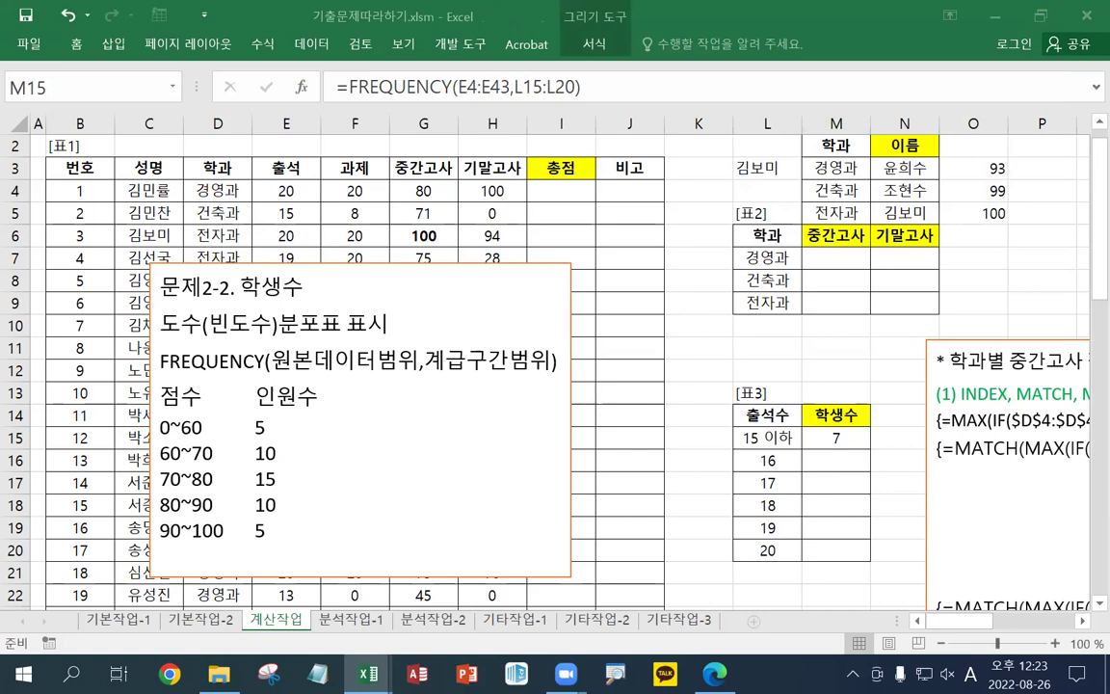
Paste the array function and array constant notes below the FREQUENCY line, keeping source formatting, and move the note clear of [표3]
{"action": "left_click", "coordinate": [562, 362]}
{"action": "key", "text": "Return"}
{"action": "type", "text": "배열 함수 : 결과값이 배열상수로 표시(배열수식) (작성: 결과값 표시될 셀 범위 선택>> 함수식 작성 >> Ctrl+Shfit+Enter) {1,2;3,4}\t배열상수 1\t2\t{1,2;3,4}\t1\t2 3\t4\t,(열변경) ;(행변경)\t3\t4"}
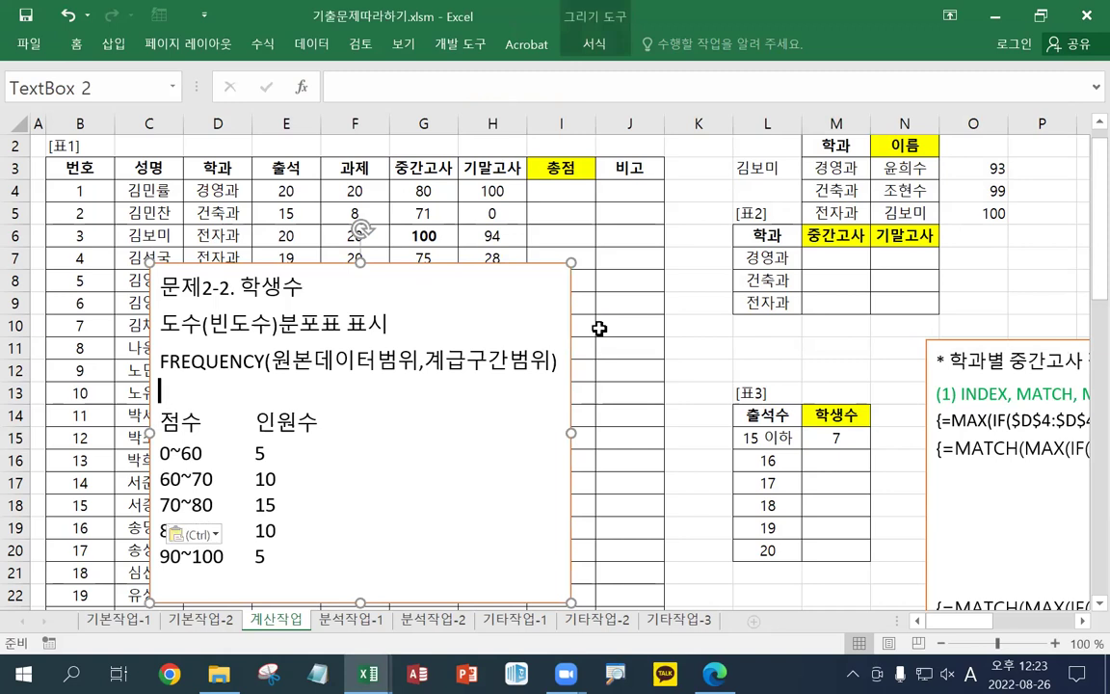
{"action": "left_click", "coordinate": [193, 534]}
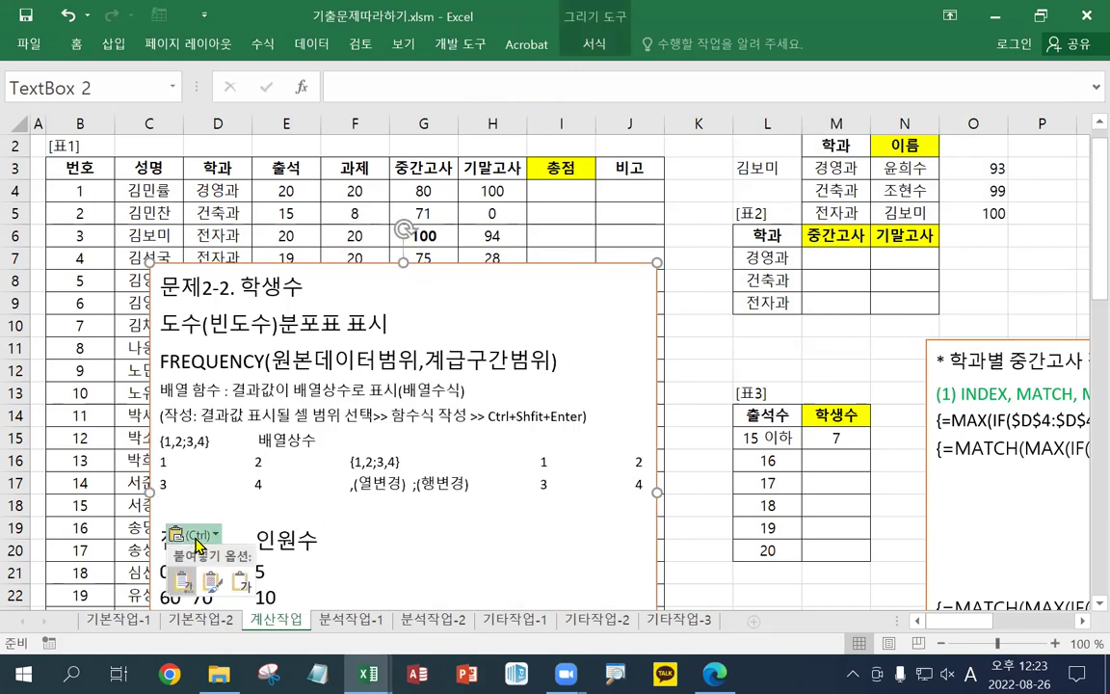
{"action": "left_click", "coordinate": [225, 576]}
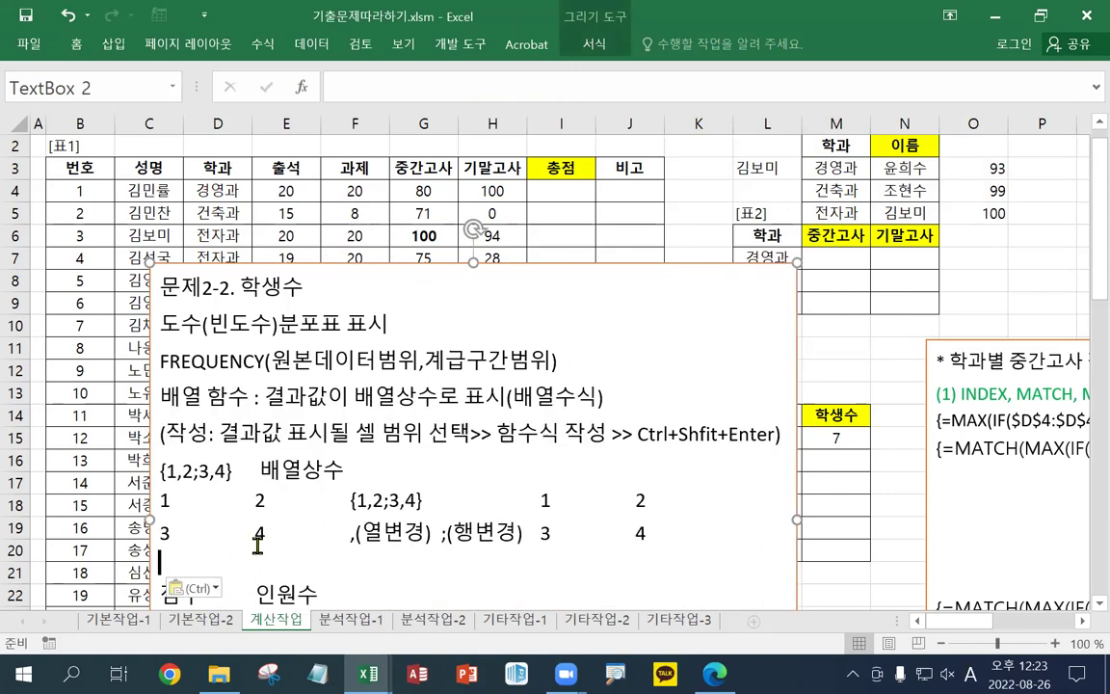
{"action": "key", "text": "BackSpace"}
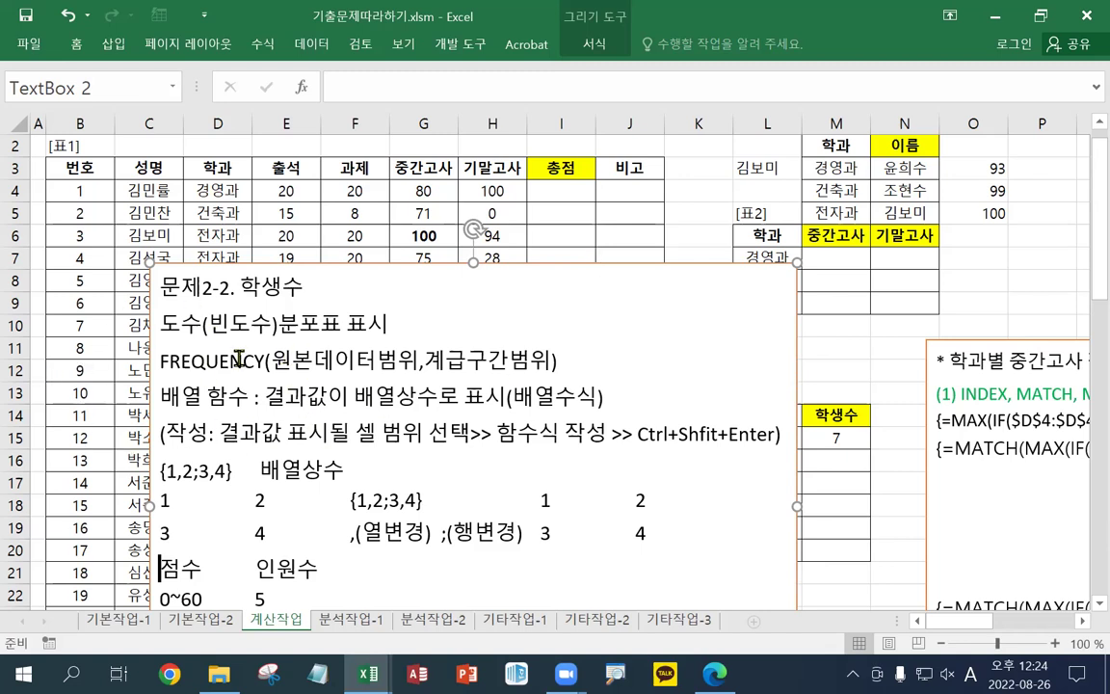
{"action": "left_click_drag", "start_coordinate": [547, 259], "coordinate": [436, 263]}
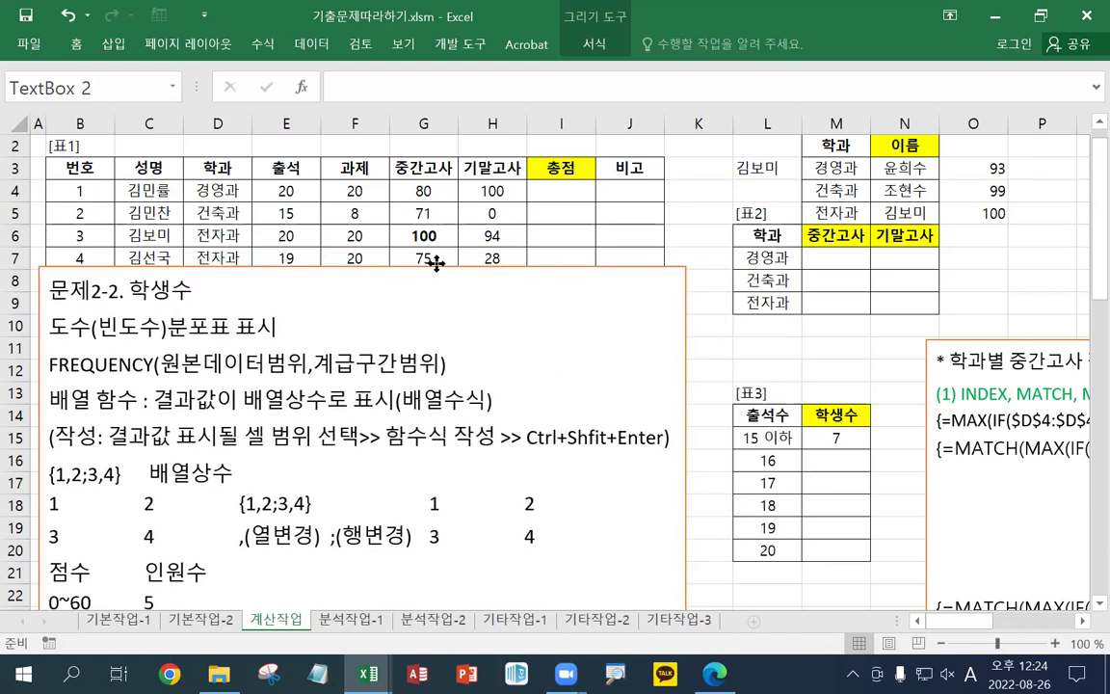
Delete the single formula in M15 and select M15:M20 as the output range for the array formula
{"action": "left_click", "coordinate": [818, 438]}
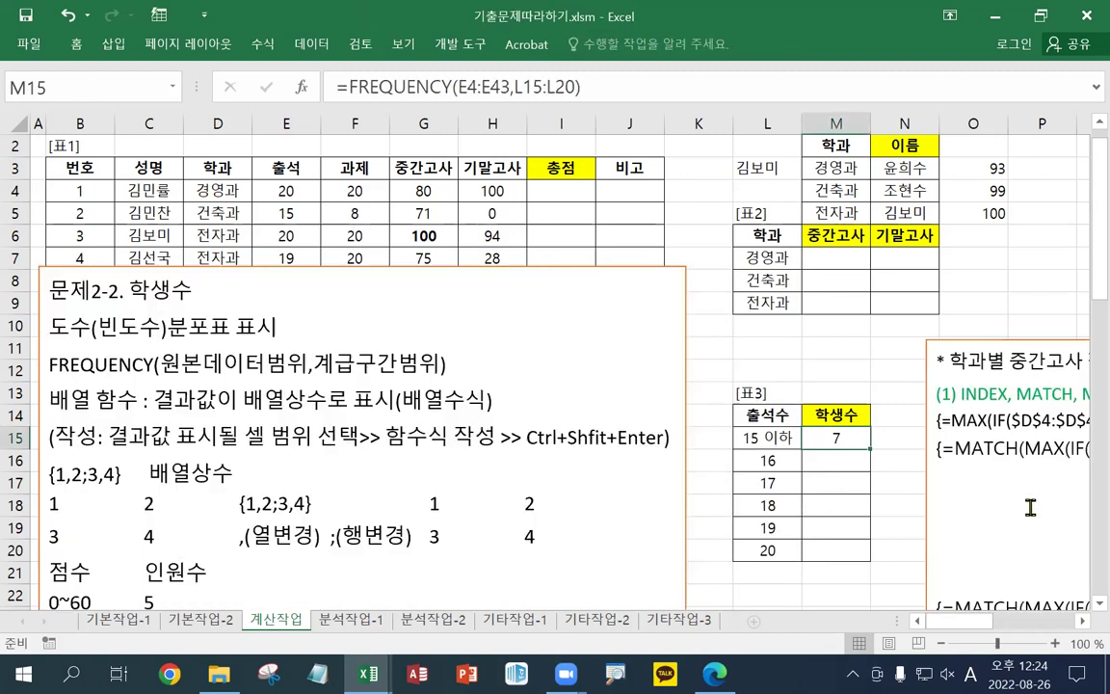
{"action": "key", "text": "Delete"}
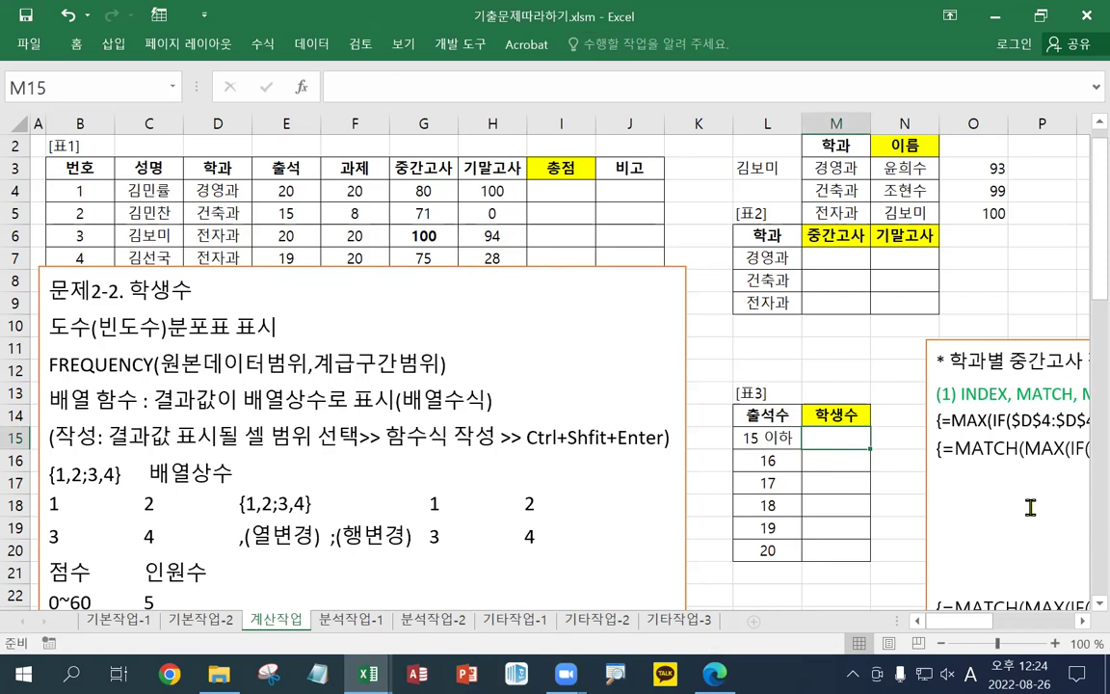
{"action": "left_click_drag", "start_coordinate": [849, 440], "coordinate": [838, 537]}
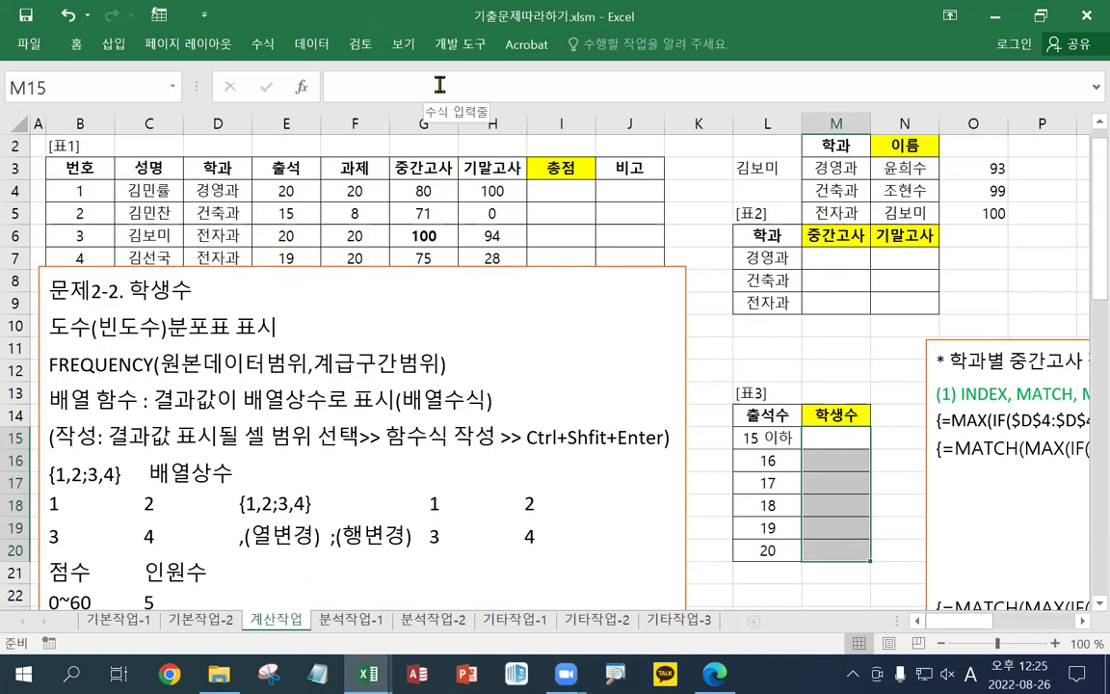
{"action": "left_click", "coordinate": [836, 434]}
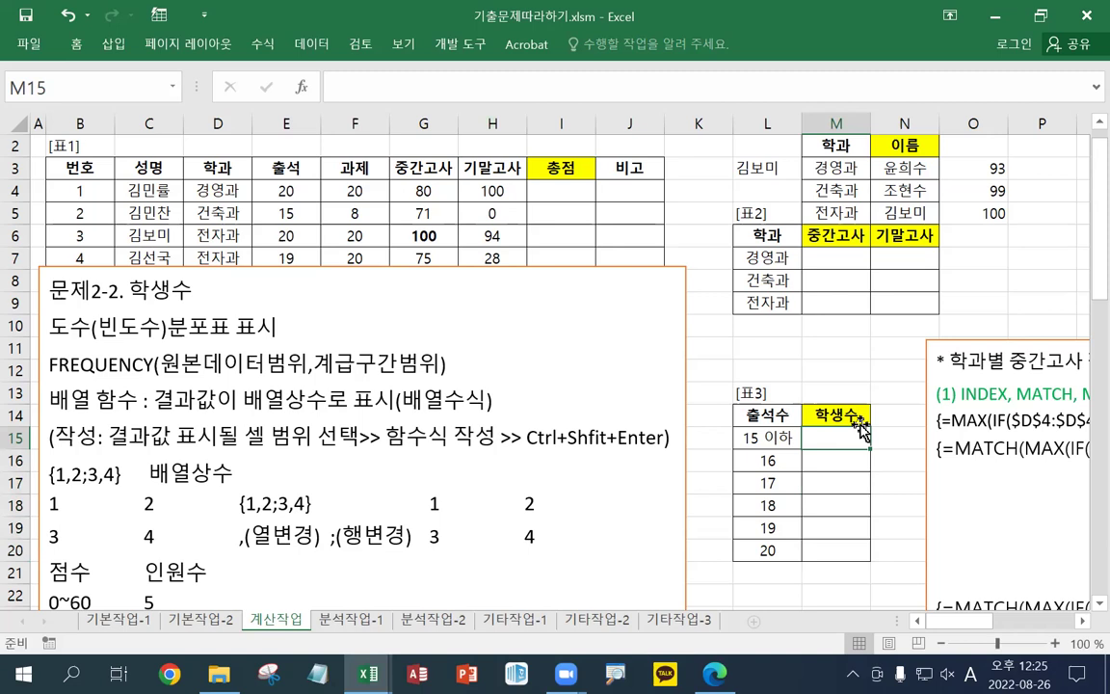
{"action": "left_click_drag", "start_coordinate": [838, 438], "coordinate": [854, 549]}
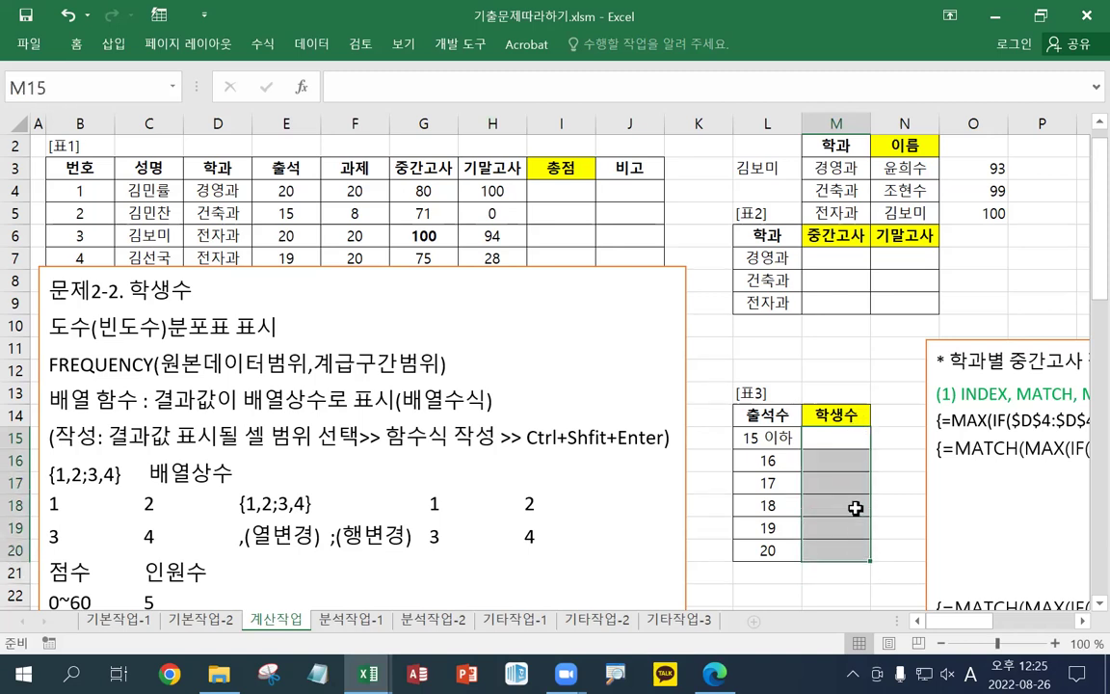
Start a FREQUENCY formula for the selected range with the attendance scores E4:E43 as data_array
{"action": "left_click", "coordinate": [545, 85]}
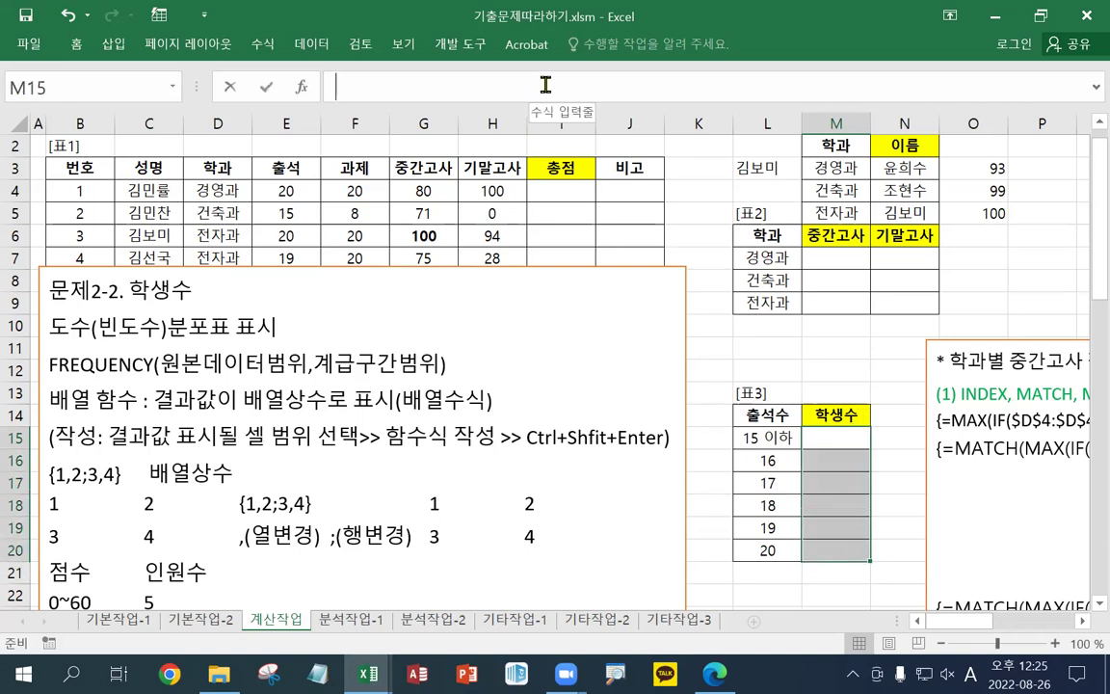
{"action": "type", "text": "="}
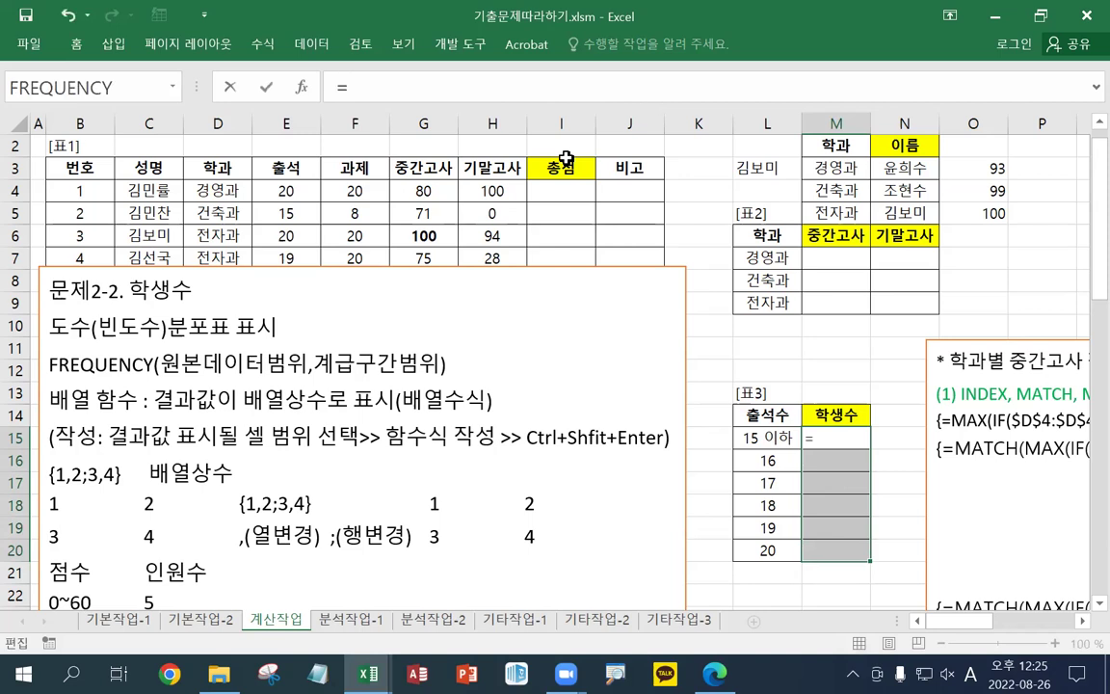
{"action": "type", "text": "fr"}
{"action": "key", "text": "BackSpace"}
{"action": "key", "text": "BackSpace"}
{"action": "type", "text": "FREQ"}
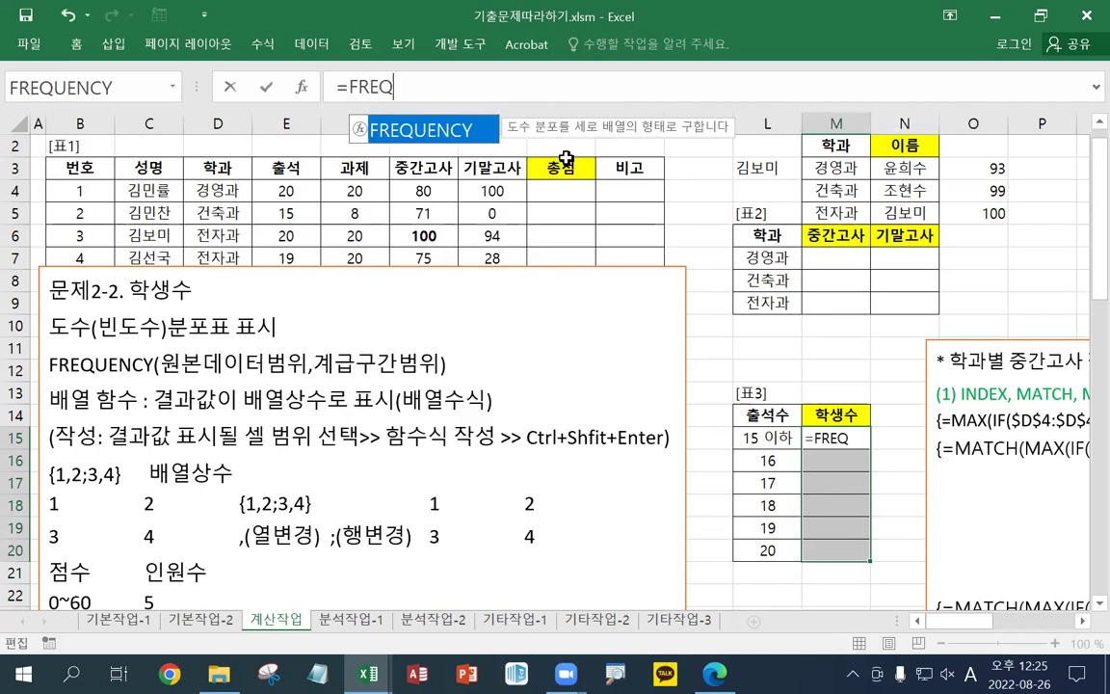
{"action": "type", "text": "UENCY("}
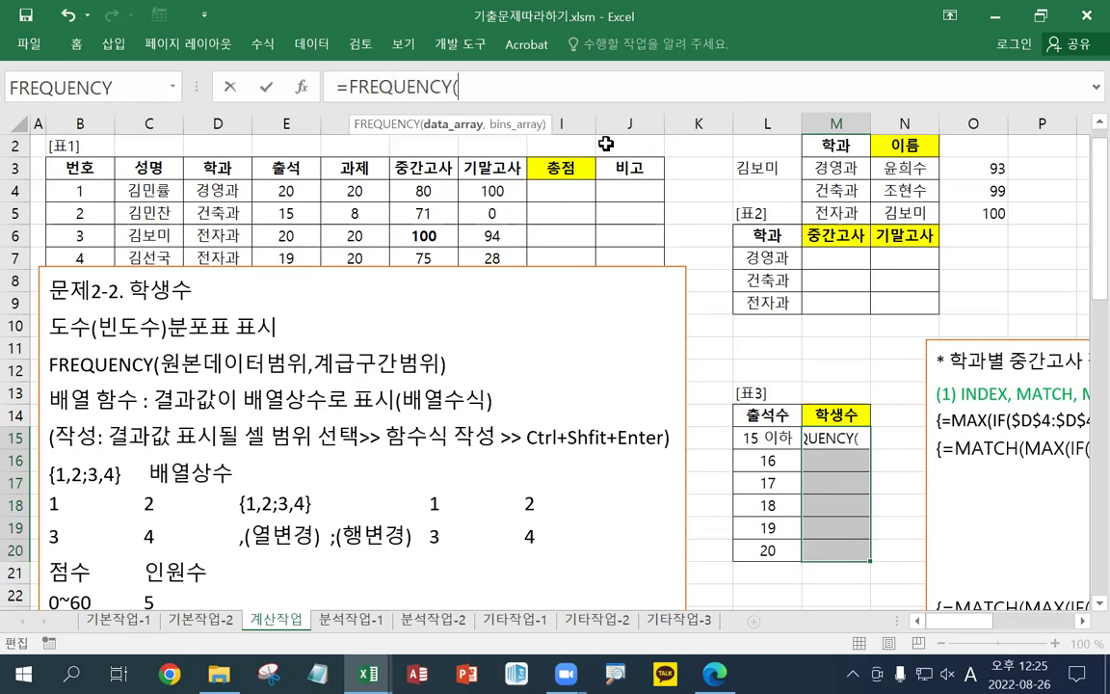
{"action": "left_click", "coordinate": [287, 189]}
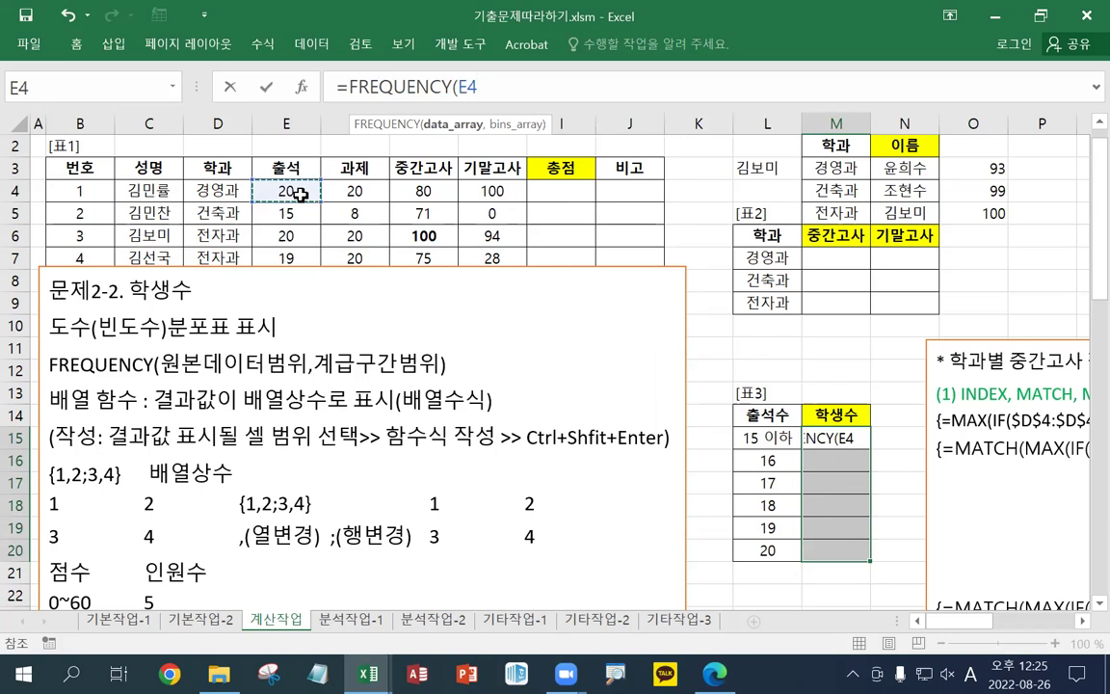
{"action": "key", "text": "ctrl+shift+Down"}
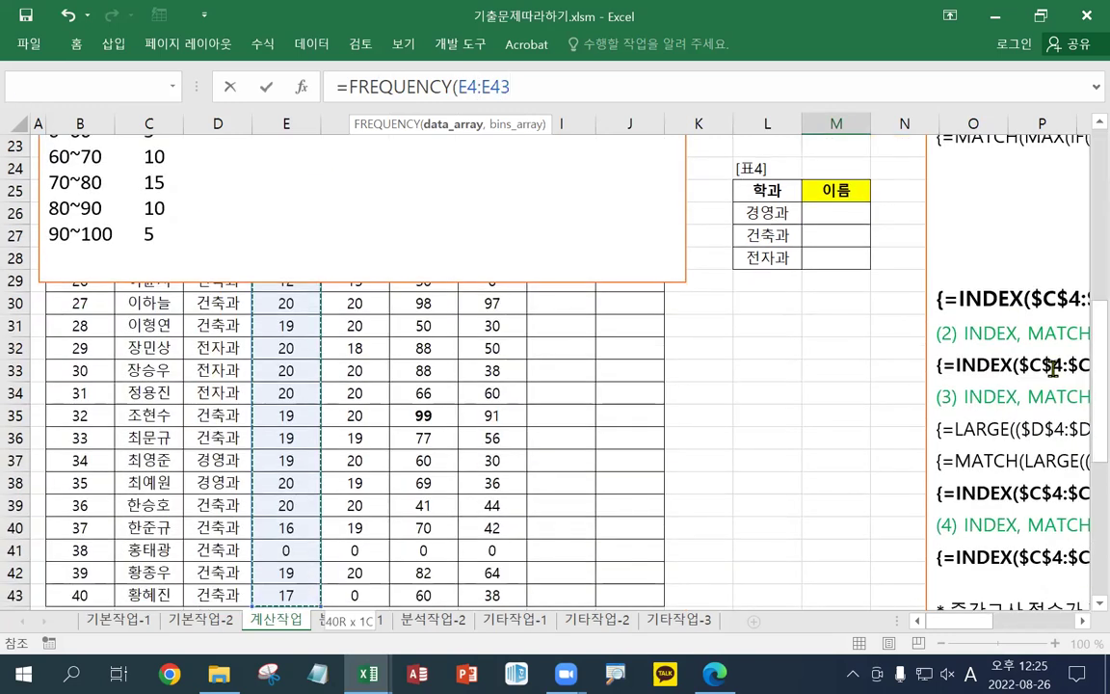
{"action": "scroll", "coordinate": [1059, 337], "scroll_direction": "up", "scroll_amount": 7}
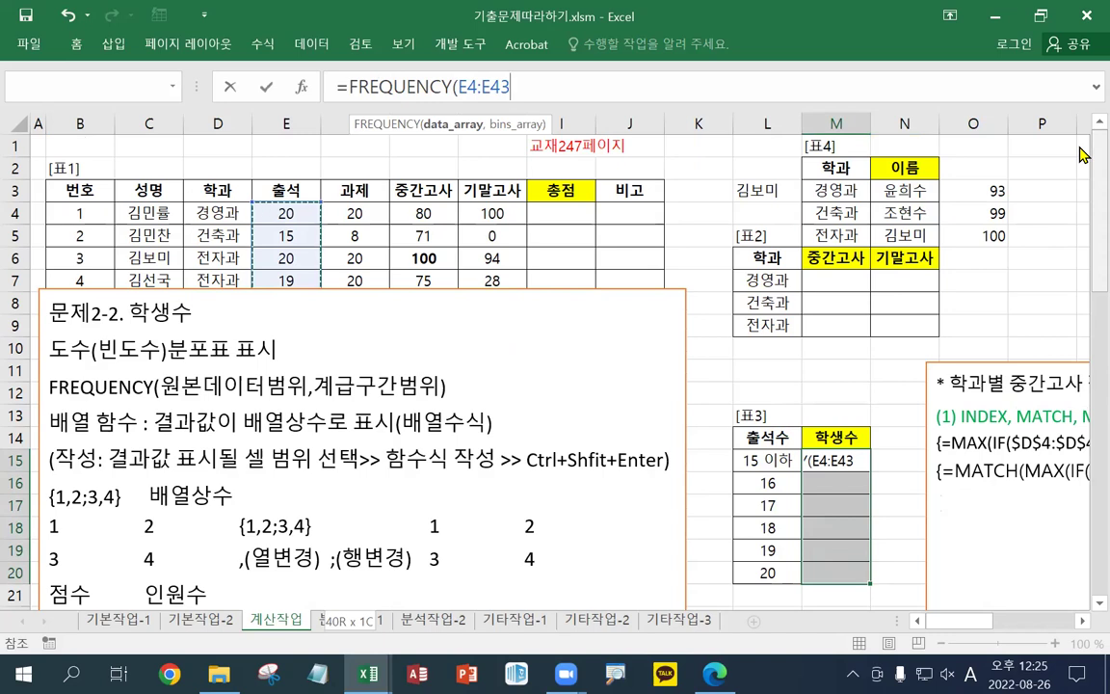
Add L15:L20 as bins_array and enter the FREQUENCY formula as an array formula across M15:M20
{"action": "type", "text": ","}
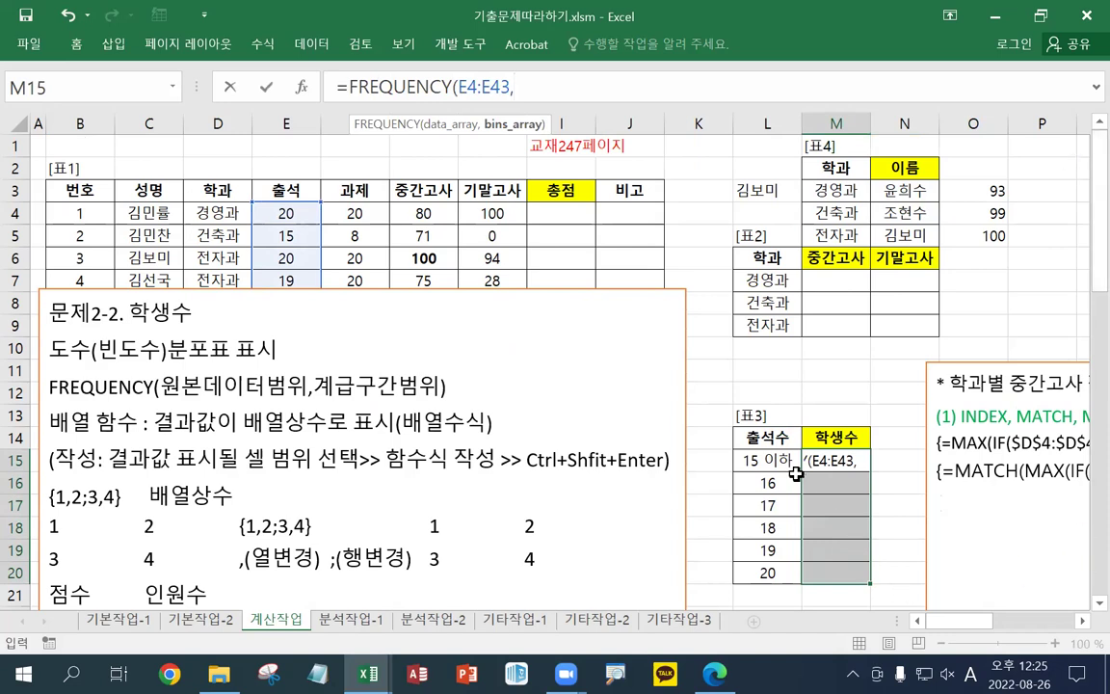
{"action": "left_click_drag", "start_coordinate": [771, 460], "coordinate": [770, 572]}
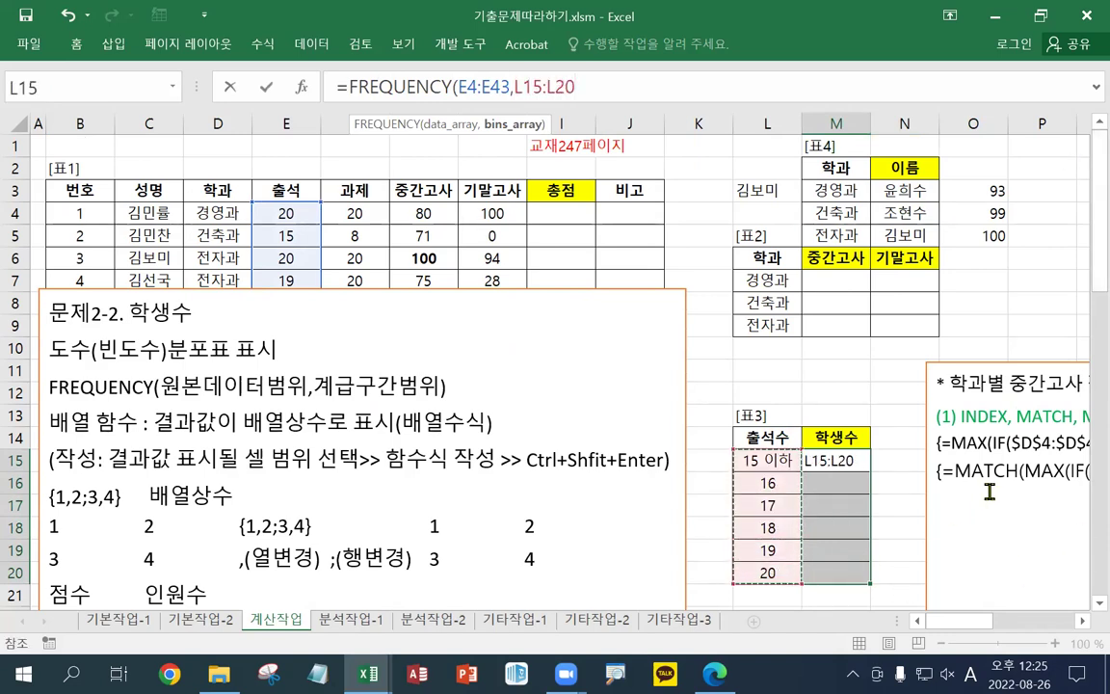
{"action": "type", "text": ")"}
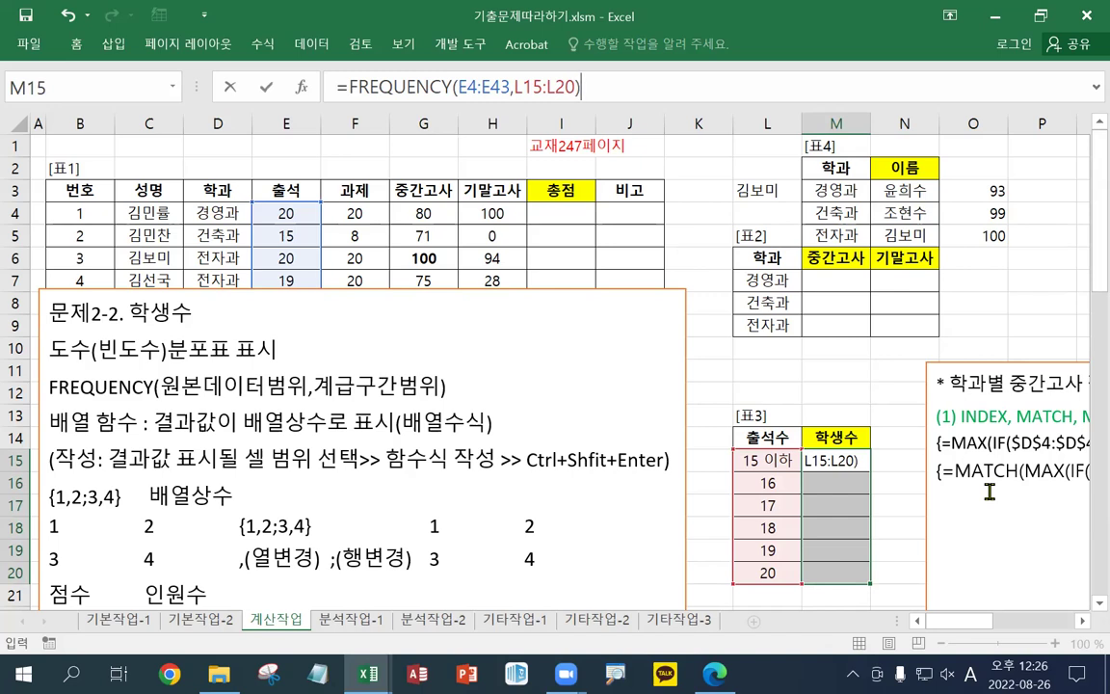
{"action": "key", "text": "ctrl+shift+Return"}
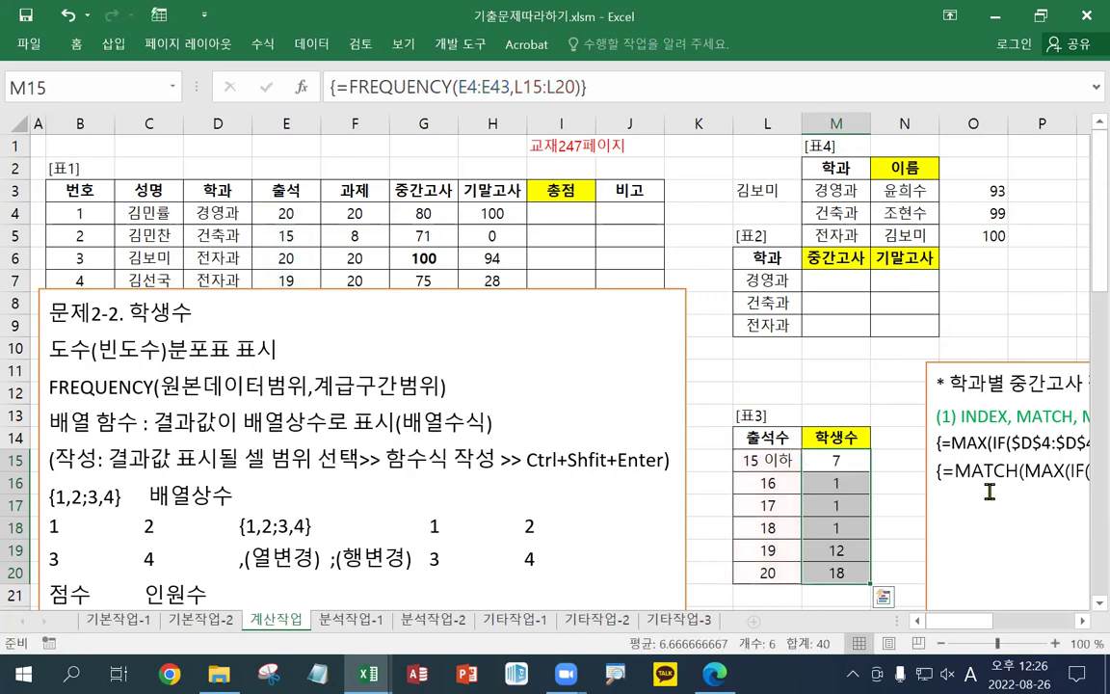
Reduce the font size of all the text in the 문제2-2 note by one step
{"action": "left_click", "coordinate": [599, 289]}
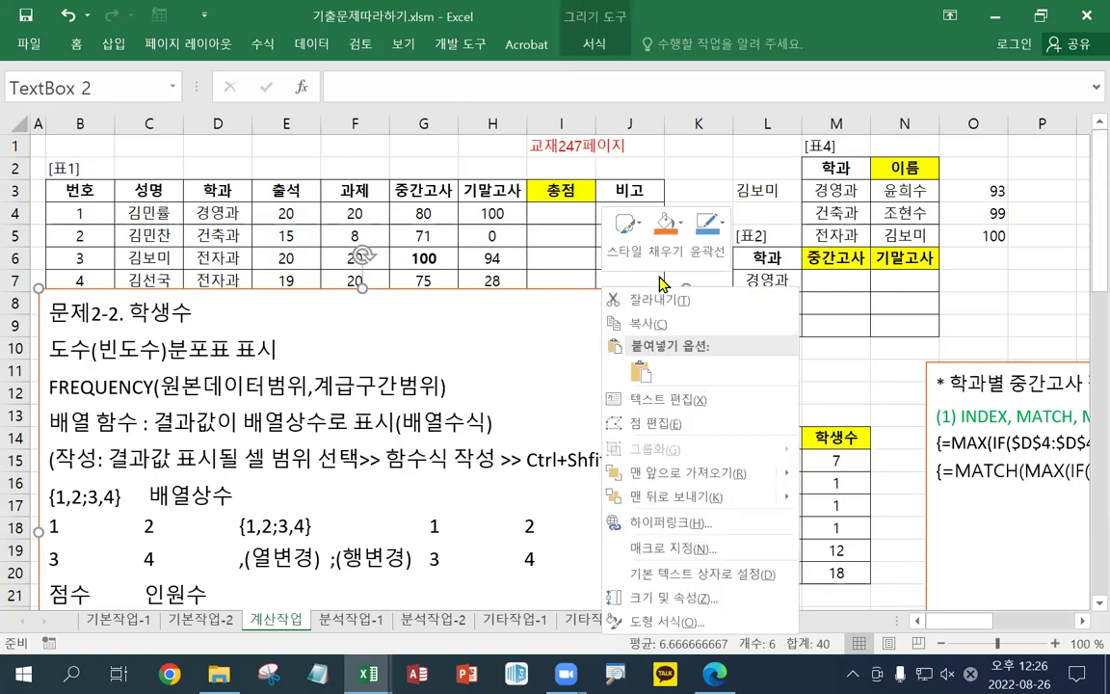
{"action": "left_click", "coordinate": [642, 582]}
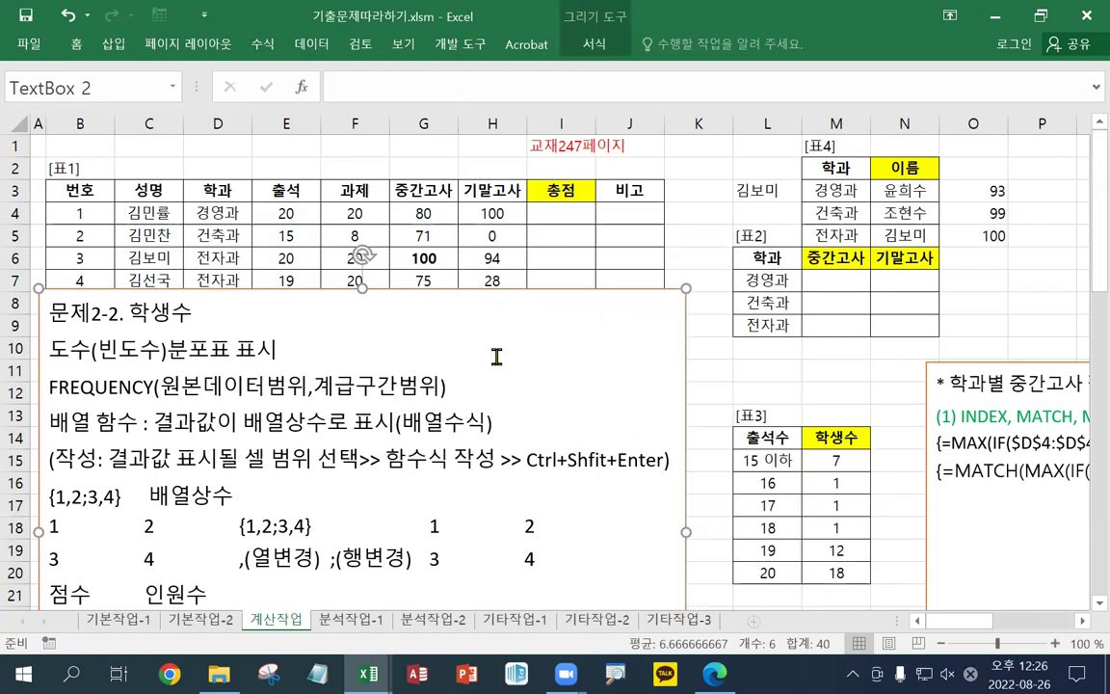
{"action": "key", "text": "ctrl+a"}
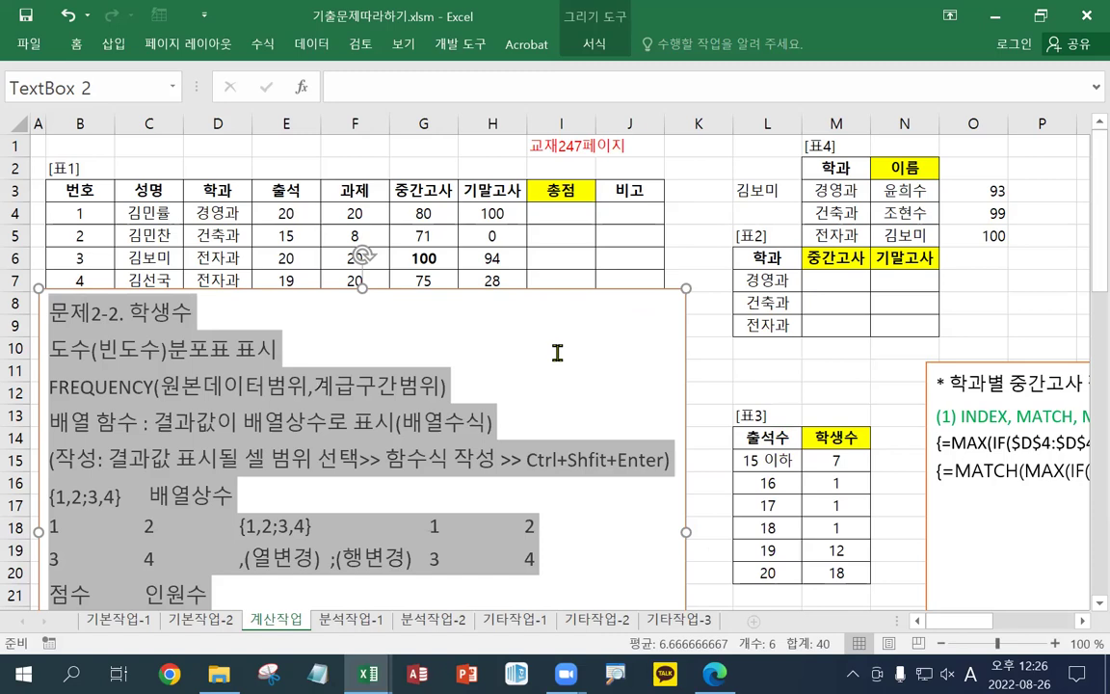
{"action": "right_click", "coordinate": [362, 384]}
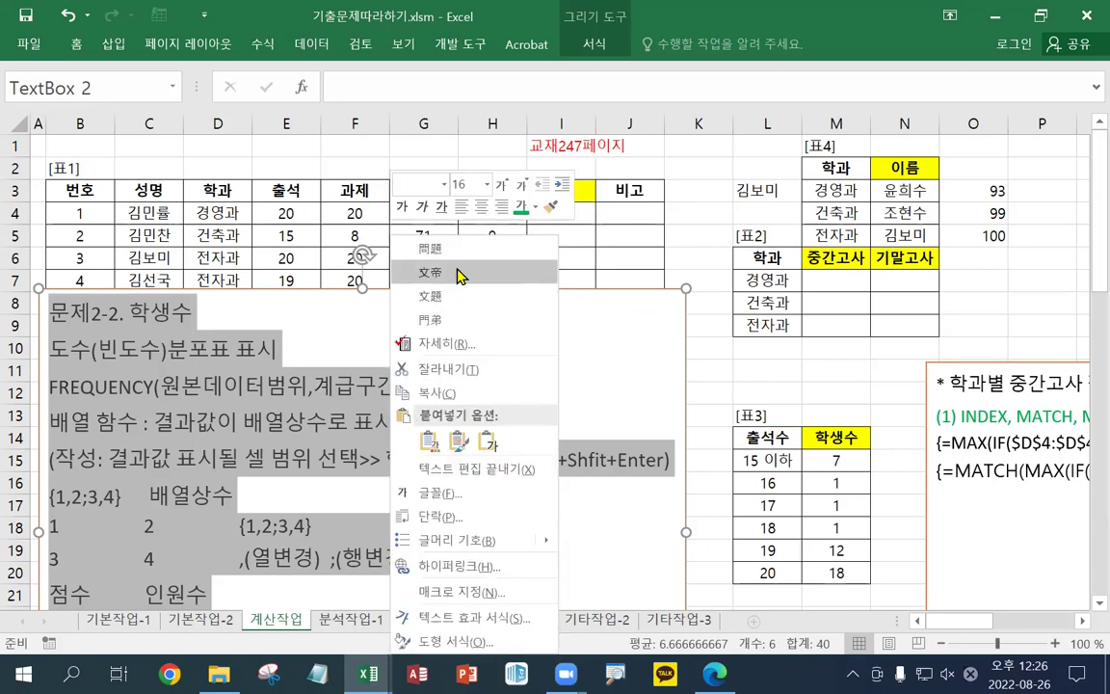
{"action": "left_click", "coordinate": [521, 184]}
{"action": "left_click", "coordinate": [523, 496]}
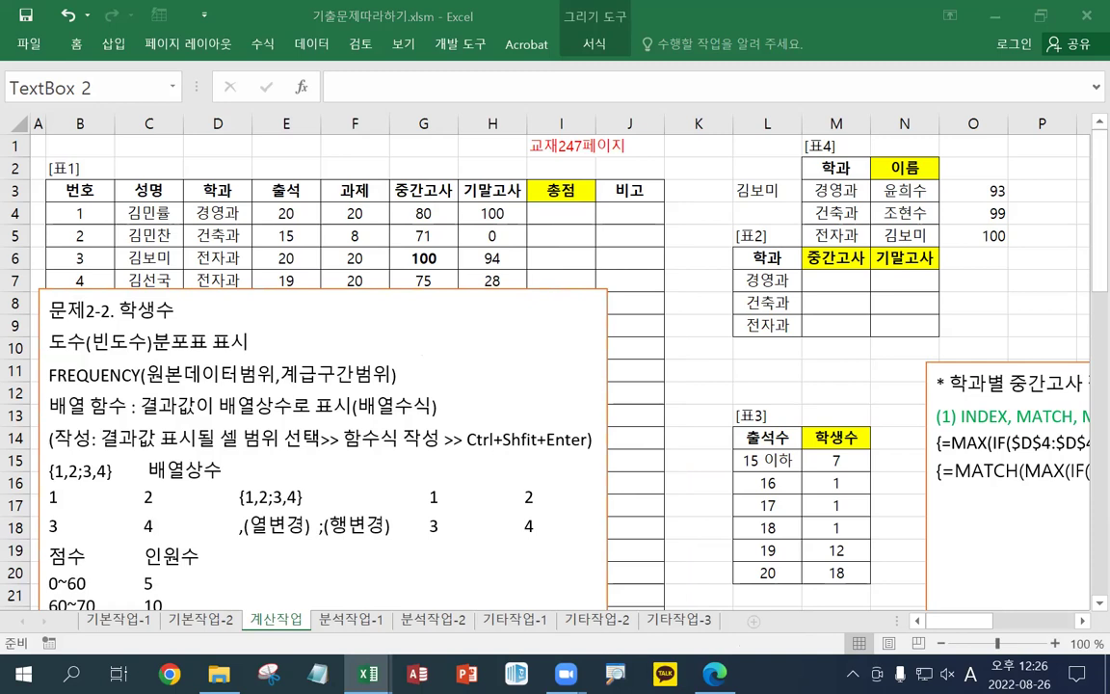
Color the attendance bin values in L15:L20 of [표3] red
{"action": "left_click_drag", "start_coordinate": [776, 457], "coordinate": [775, 570]}
{"action": "right_click", "coordinate": [775, 571]}
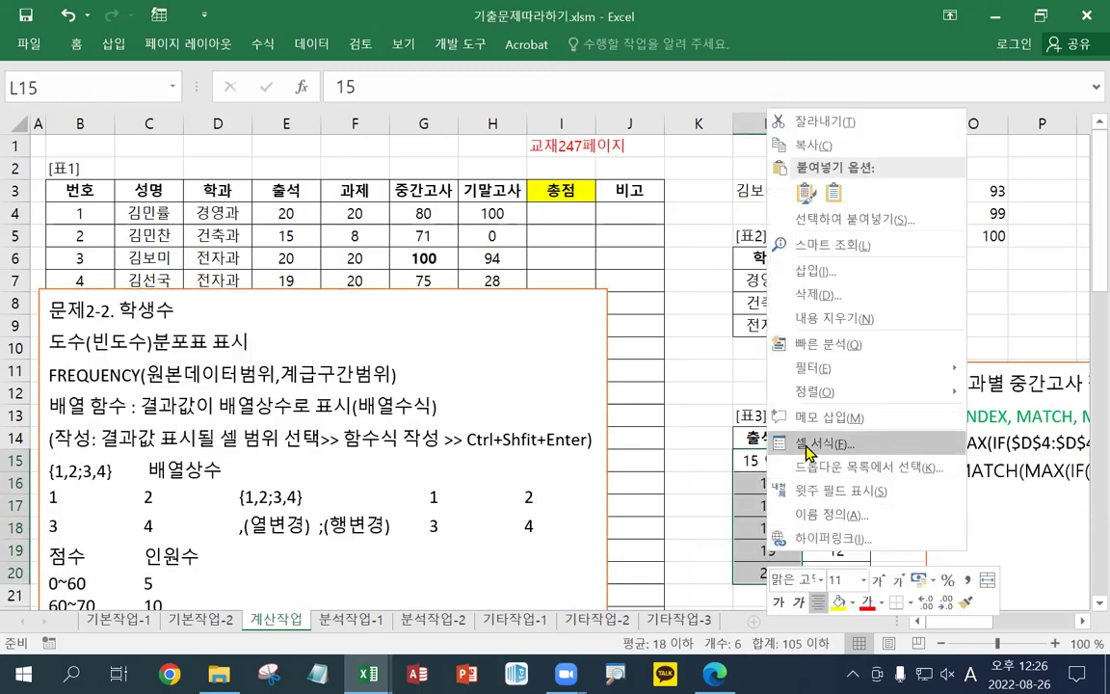
{"action": "left_click", "coordinate": [865, 601]}
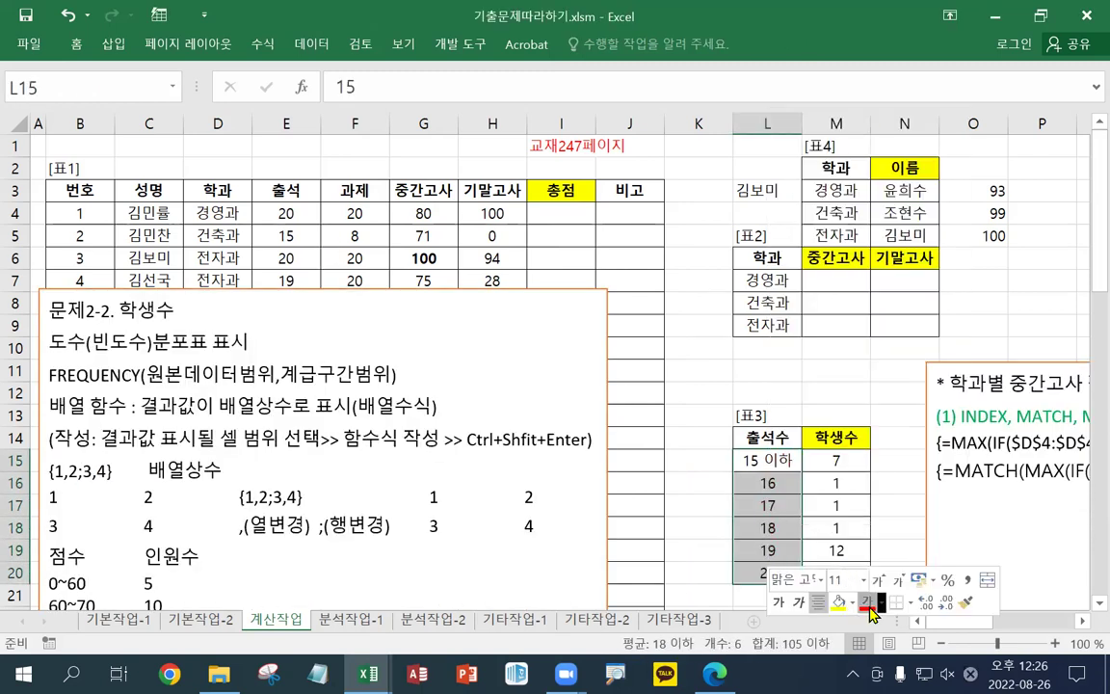
{"action": "left_click", "coordinate": [713, 525]}
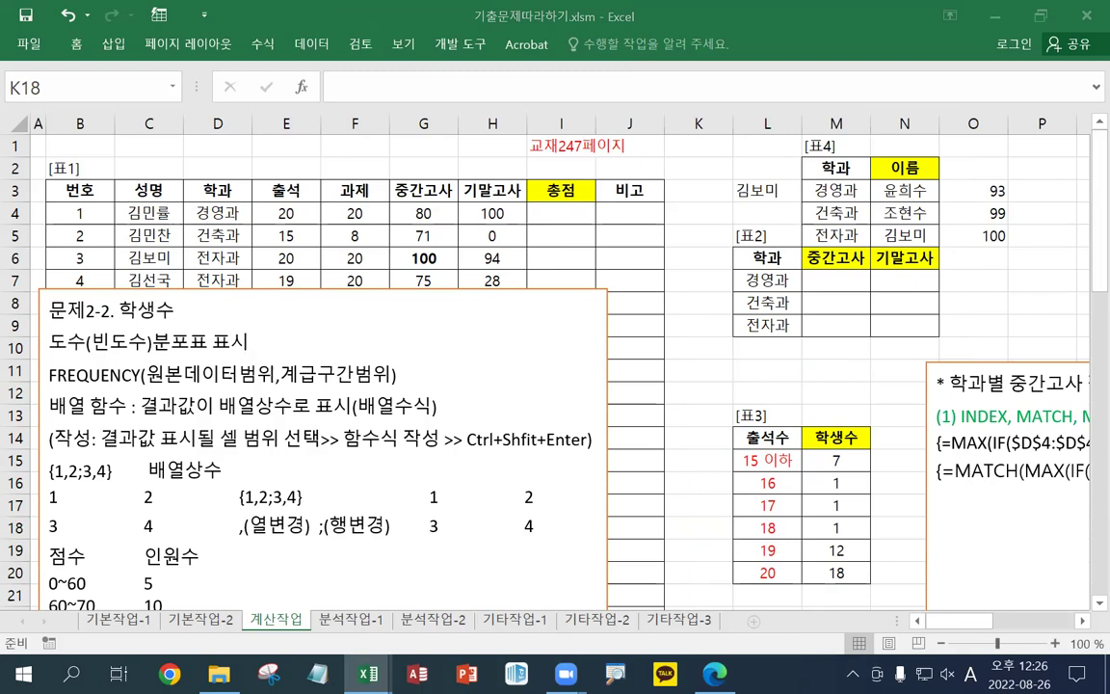
Paste the copied 계급구간범위 list of bin ranges into K14:K20 and fit column K's width to its contents
{"action": "key", "text": "ctrl+c"}
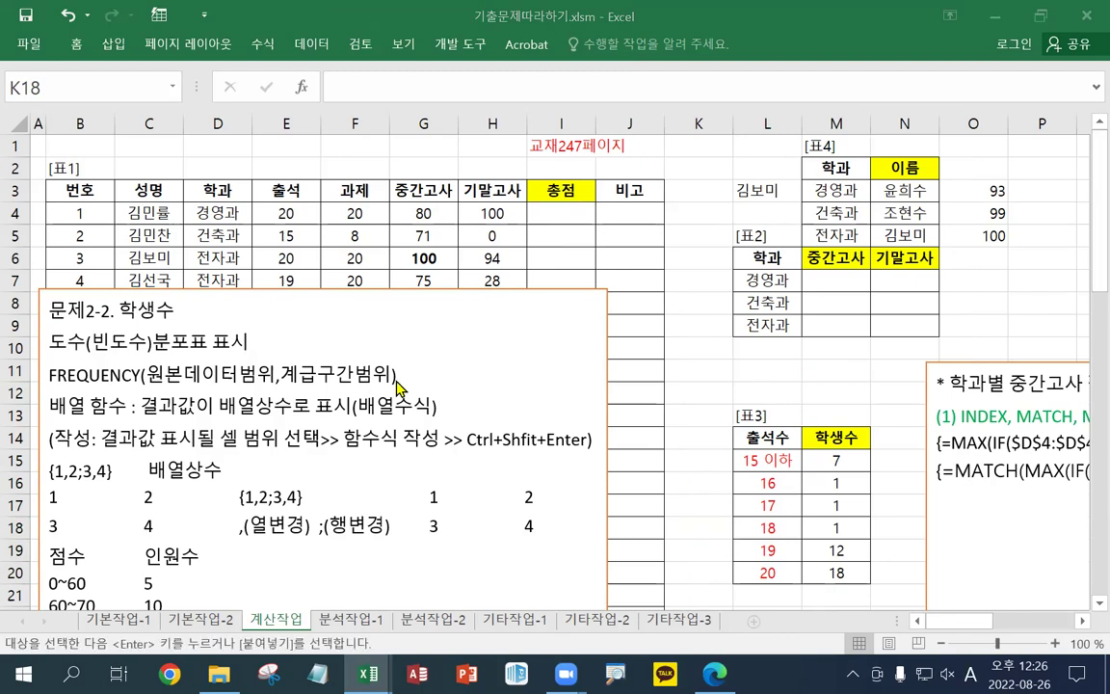
{"action": "right_click", "coordinate": [687, 435]}
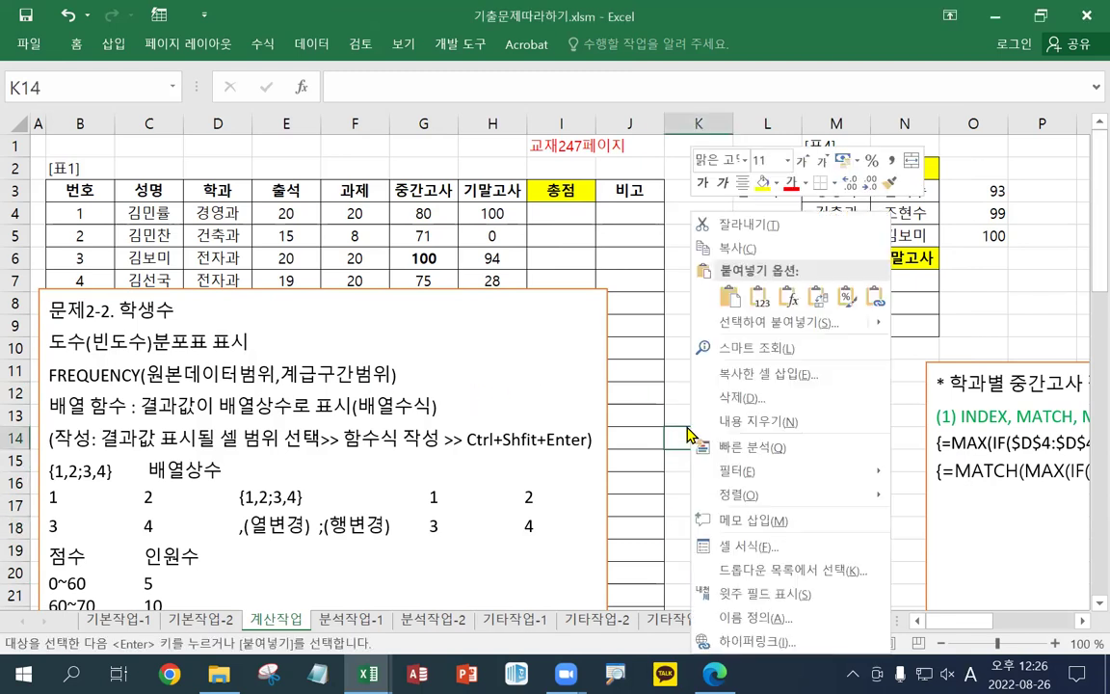
{"action": "left_click", "coordinate": [730, 296]}
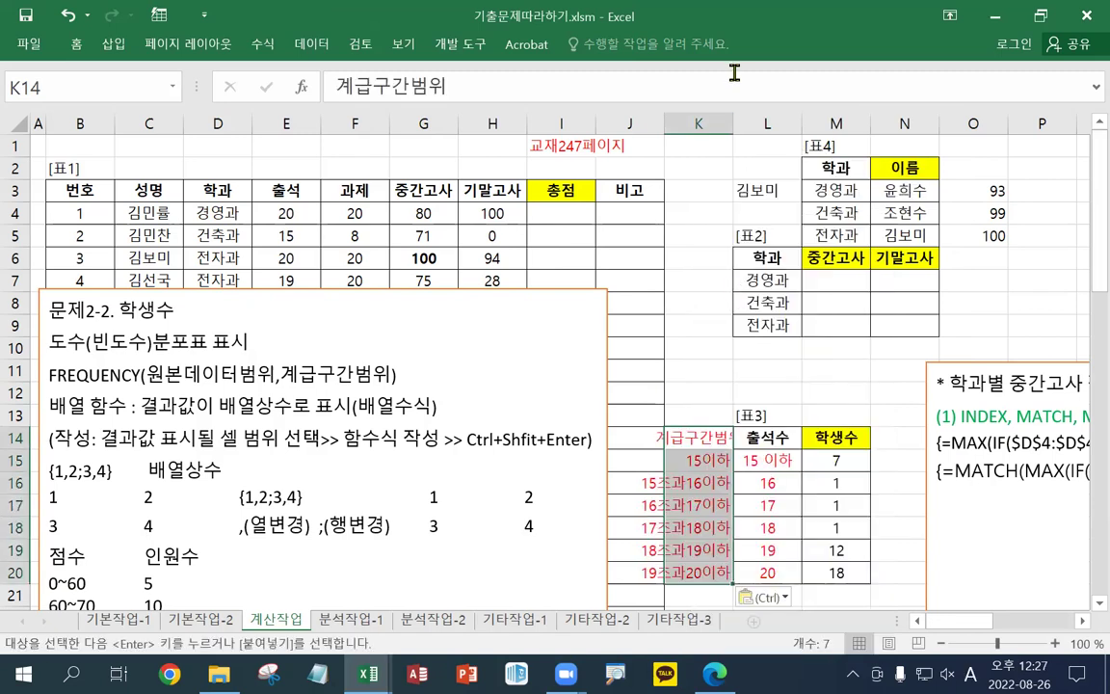
{"action": "double_click", "coordinate": [733, 122]}
{"action": "left_click", "coordinate": [700, 347]}
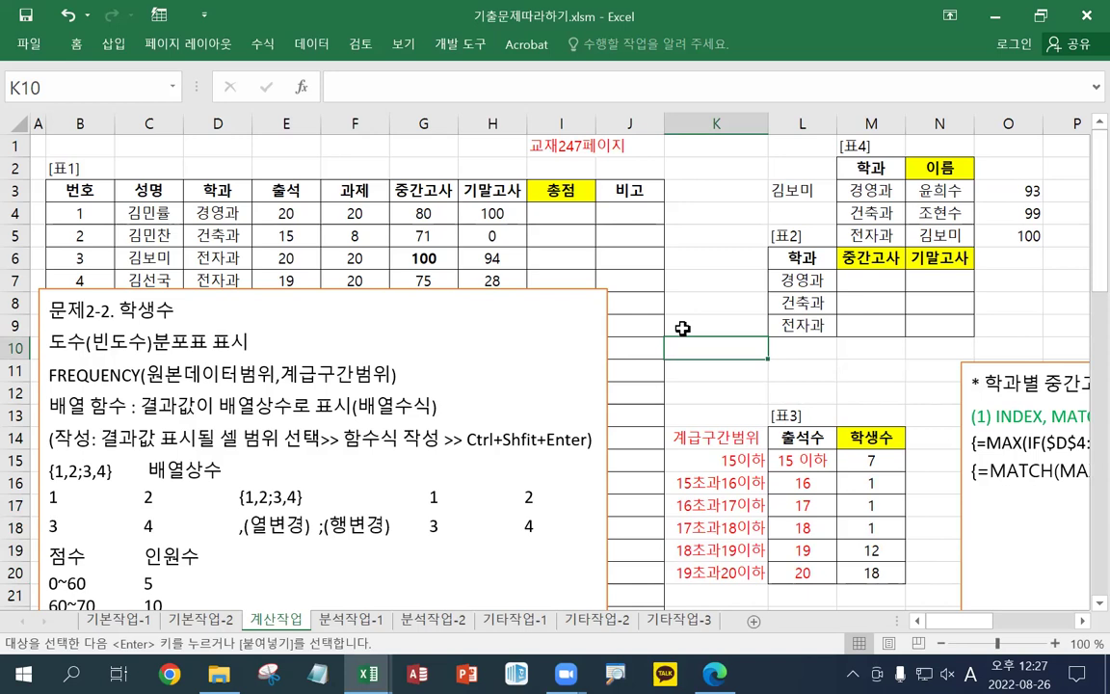
Try to delete only cell M15 out of the array formula covering M15:M20
{"action": "left_click", "coordinate": [780, 550]}
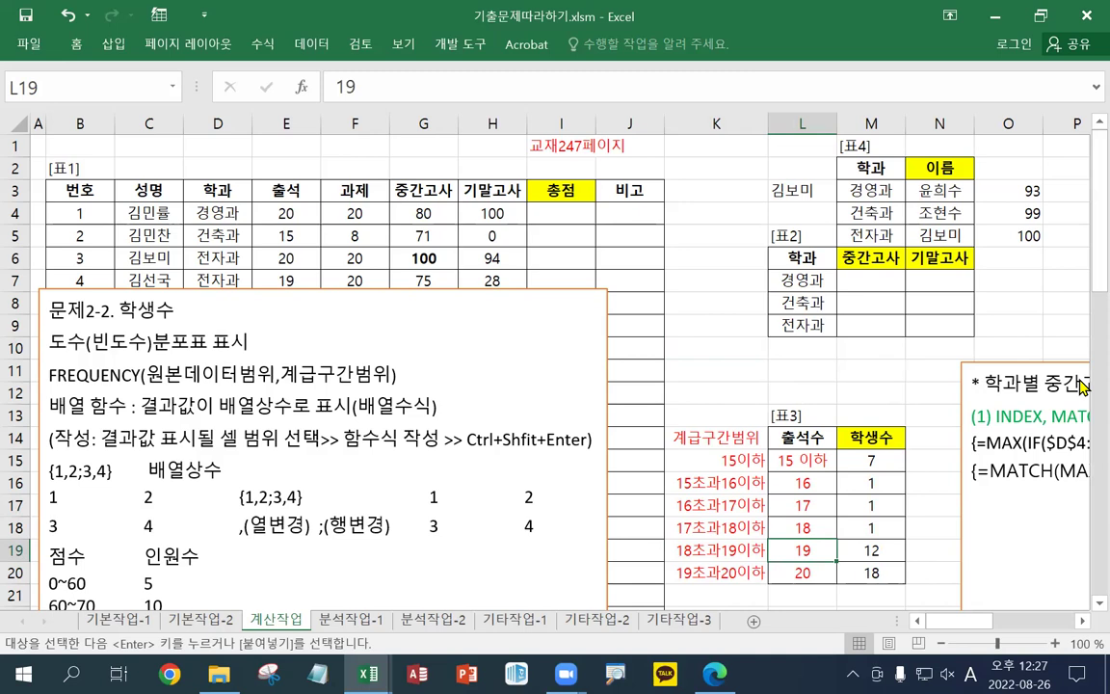
{"action": "left_click", "coordinate": [873, 464]}
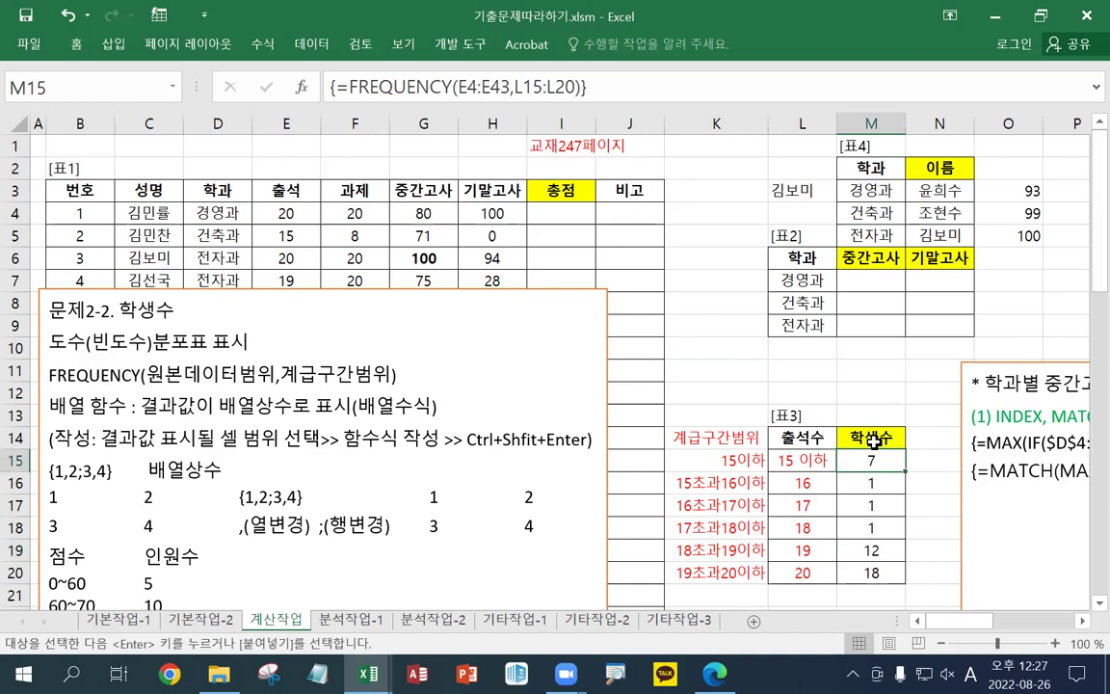
{"action": "key", "text": "Delete"}
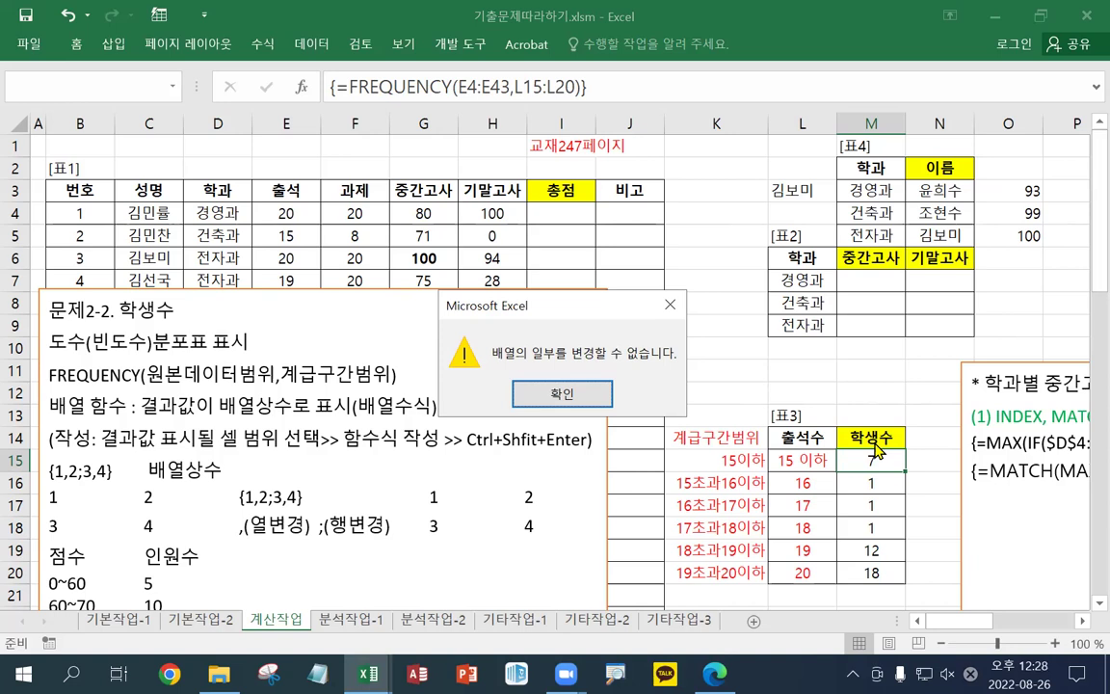
{"action": "left_click", "coordinate": [569, 393]}
Clear the entire FREQUENCY array from M15:M20 in [표3]
{"action": "left_click_drag", "start_coordinate": [863, 472], "coordinate": [869, 574]}
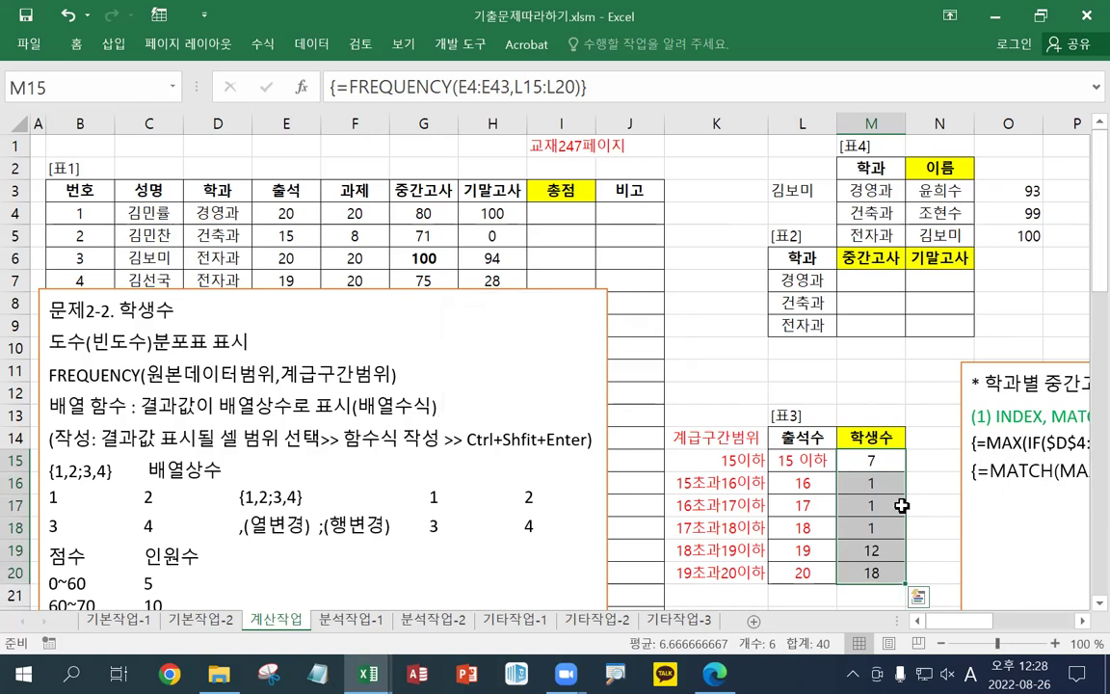
{"action": "key", "text": "Delete"}
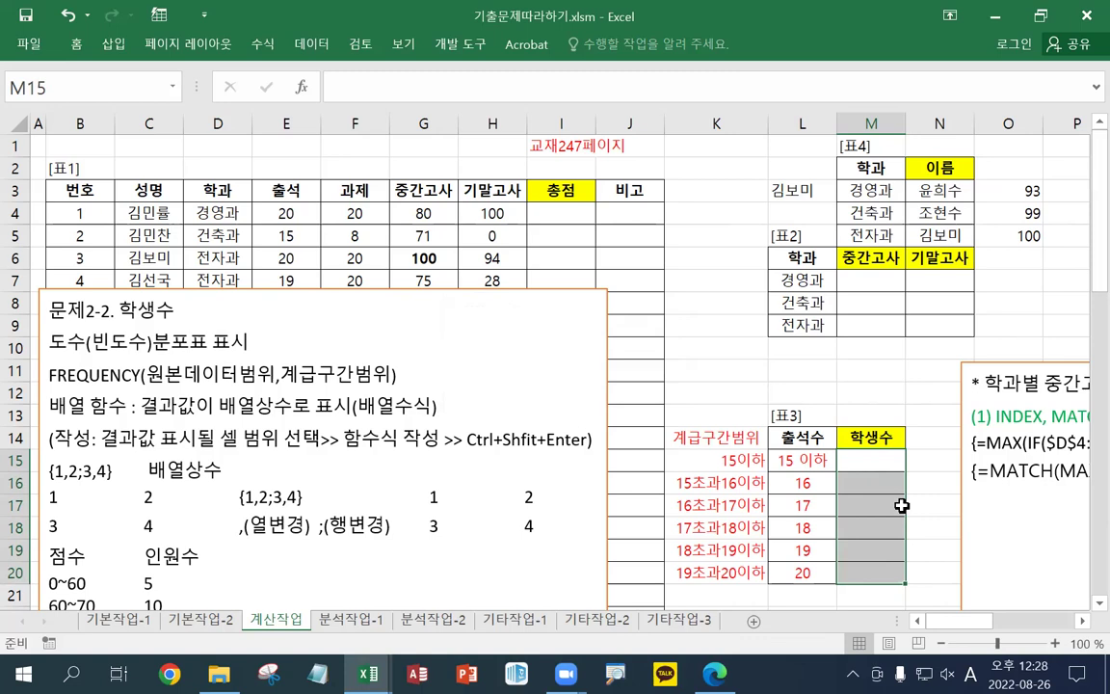
{"action": "left_click", "coordinate": [867, 436]}
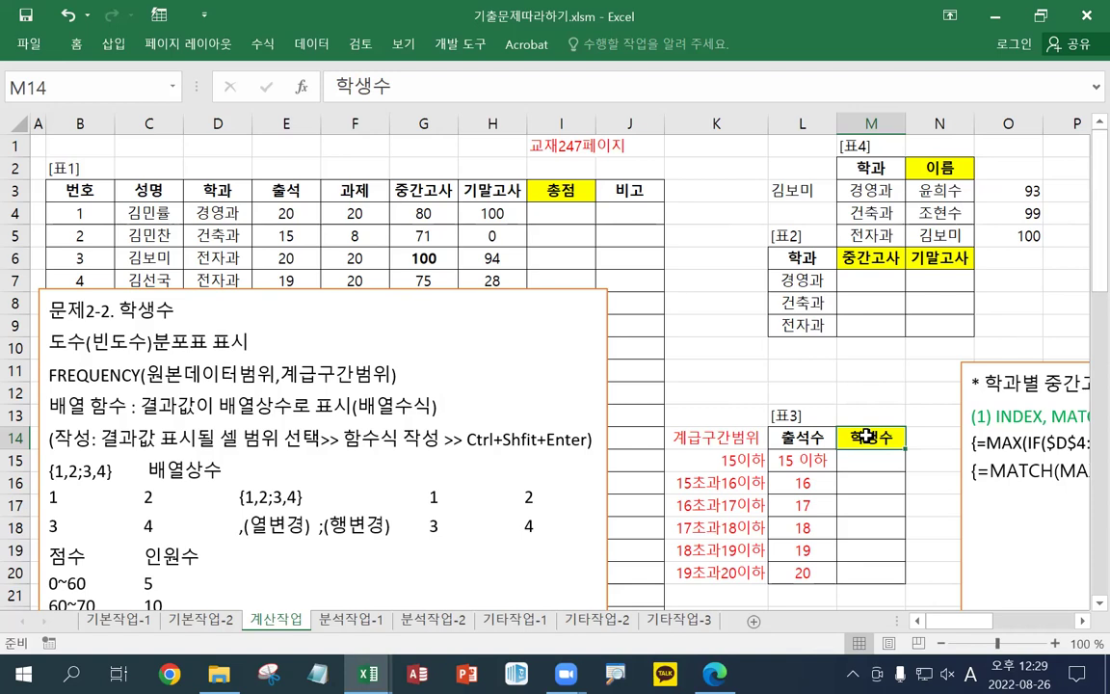
Start a FREQUENCY formula for M15:M20 with the attendance scores E4:E43 as data_array
{"action": "left_click_drag", "start_coordinate": [871, 461], "coordinate": [874, 582]}
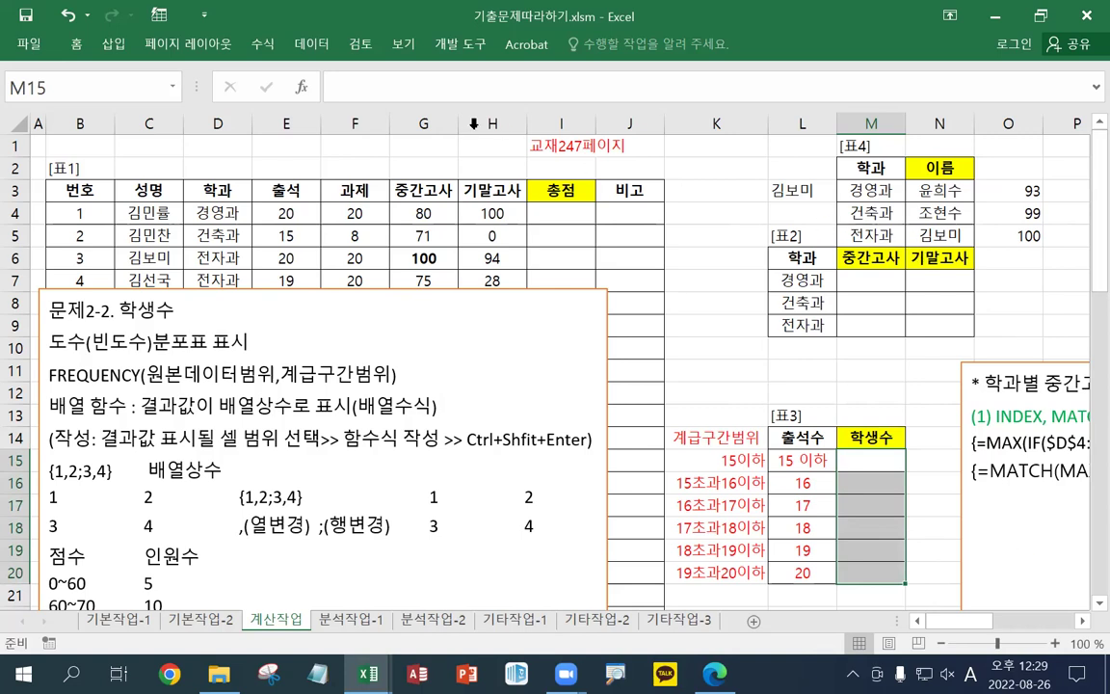
{"action": "left_click", "coordinate": [442, 88]}
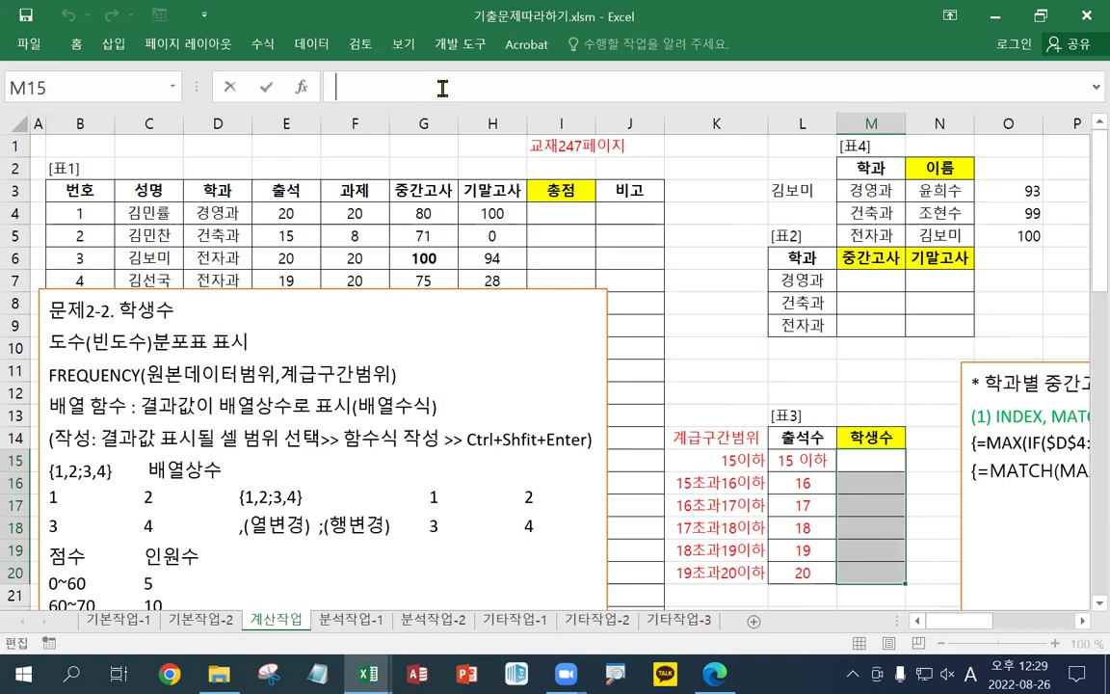
{"action": "type", "text": "=FRE"}
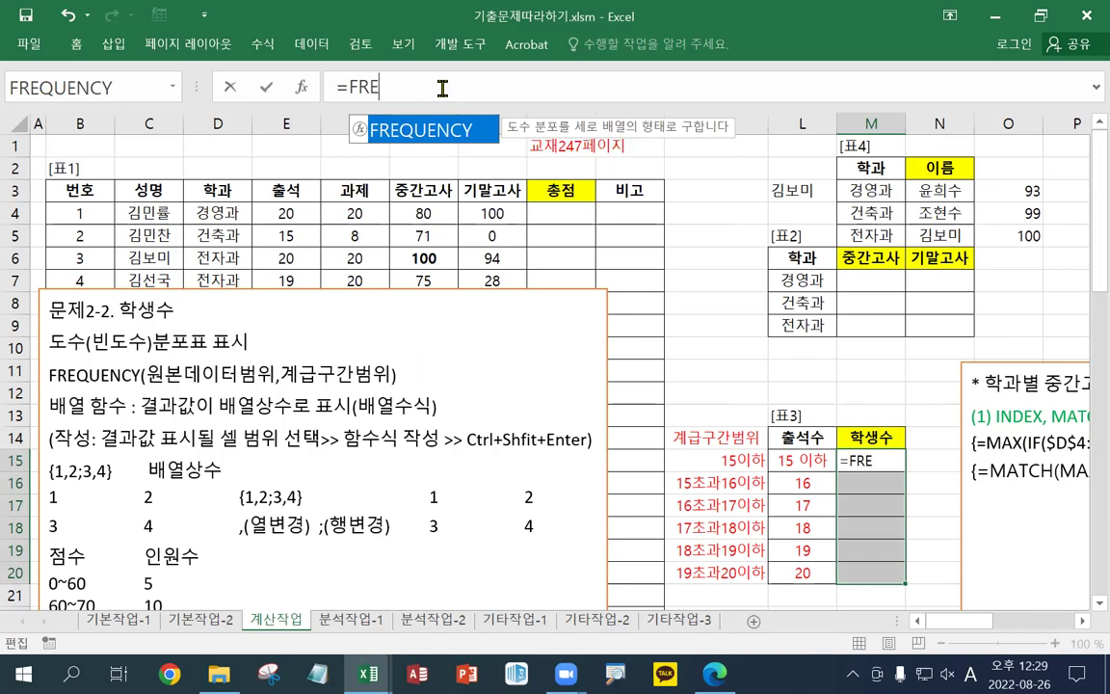
{"action": "type", "text": "QUENCY("}
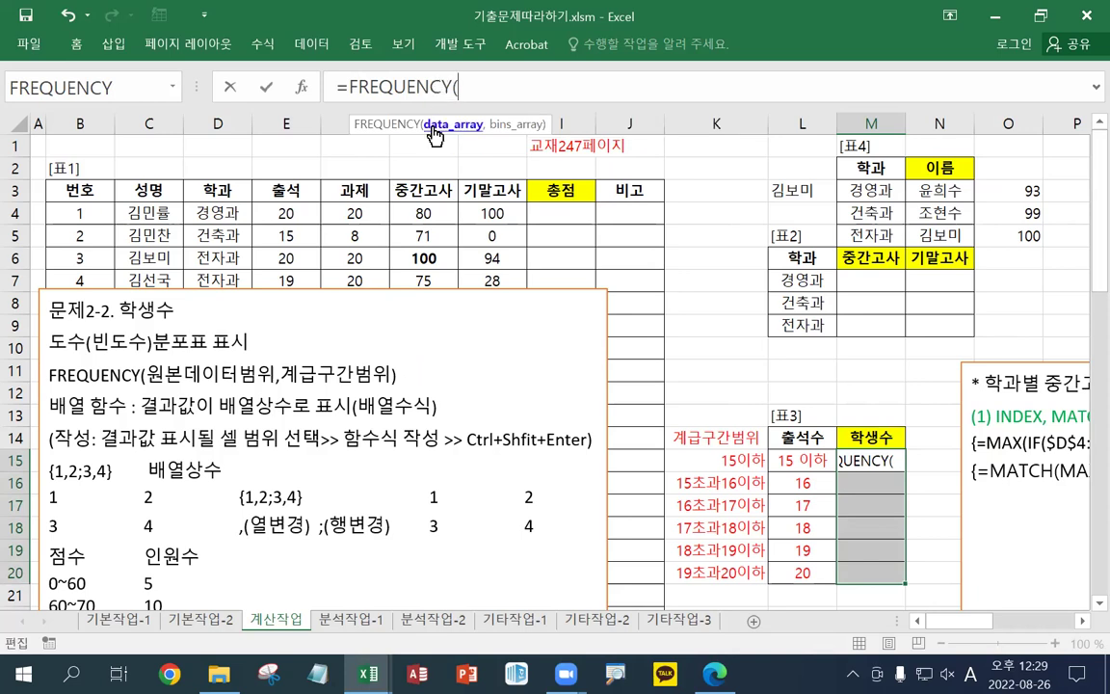
{"action": "left_click", "coordinate": [300, 217]}
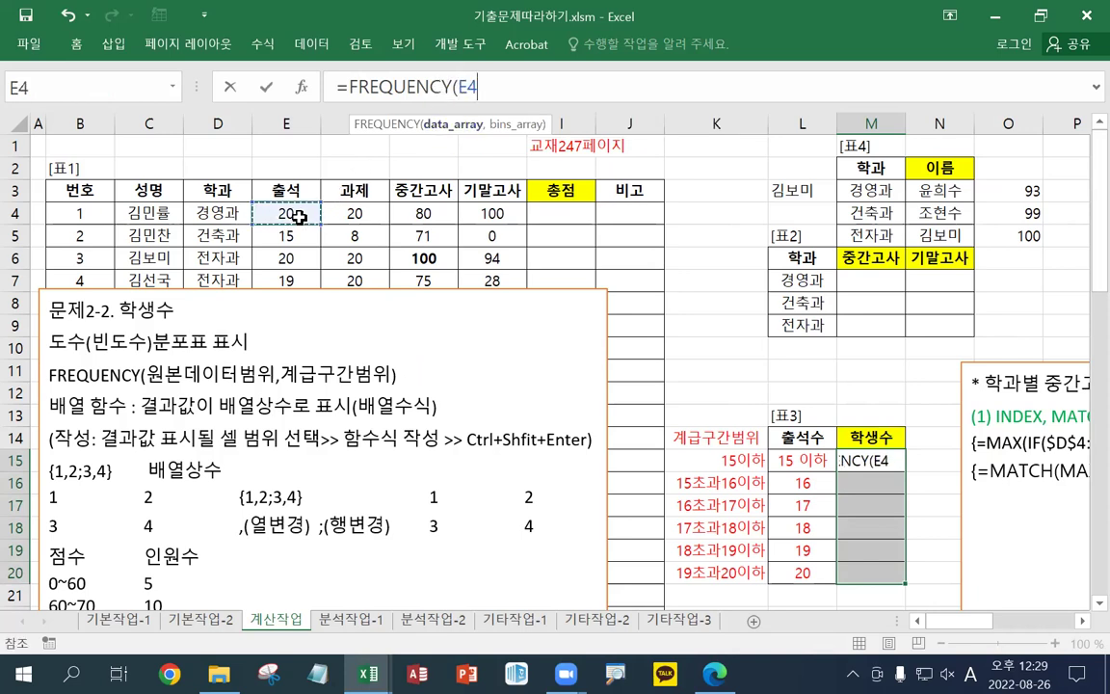
{"action": "key", "text": "ctrl+shift+Down"}
{"action": "type", "text": ","}
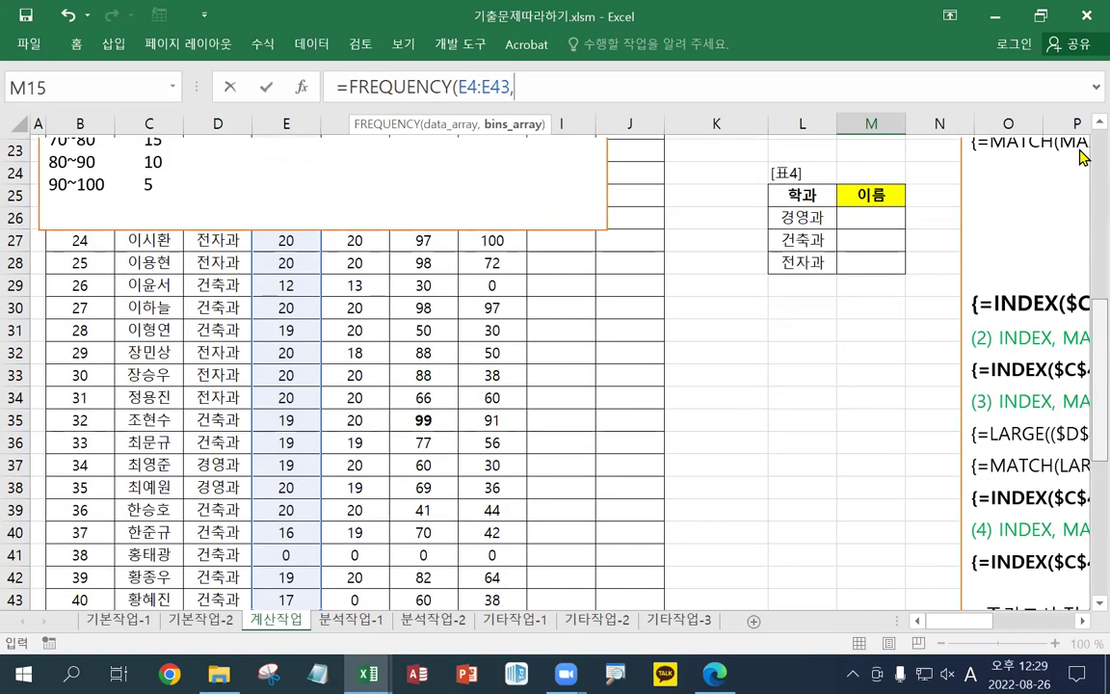
Complete the FREQUENCY formula with L15:L20 as bins_array and enter it as an array formula in M15:M20
{"action": "scroll", "coordinate": [973, 289], "scroll_direction": "up", "scroll_amount": 7}
{"action": "left_click_drag", "start_coordinate": [810, 471], "coordinate": [800, 571]}
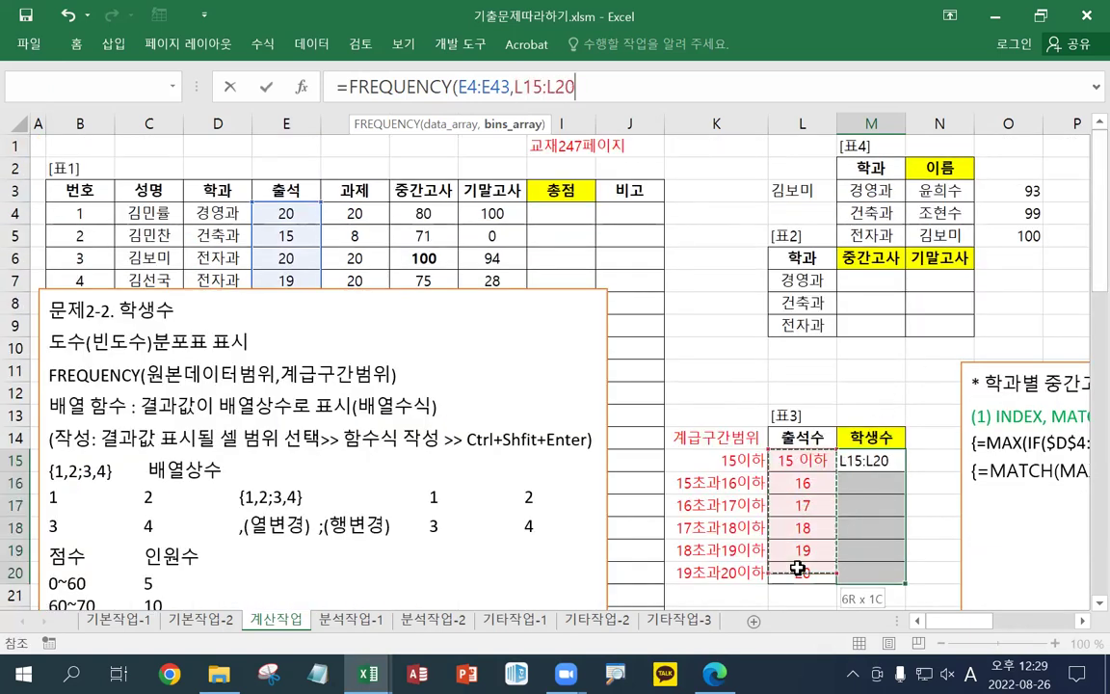
{"action": "type", "text": ")"}
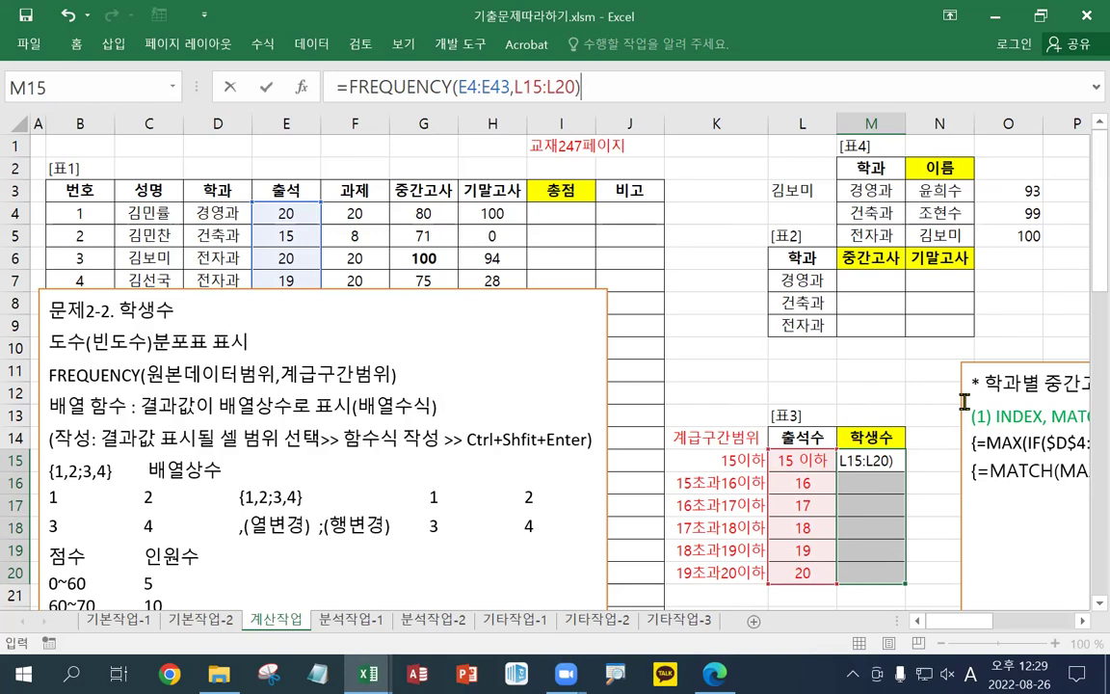
{"action": "key", "text": "ctrl+shift+Return"}
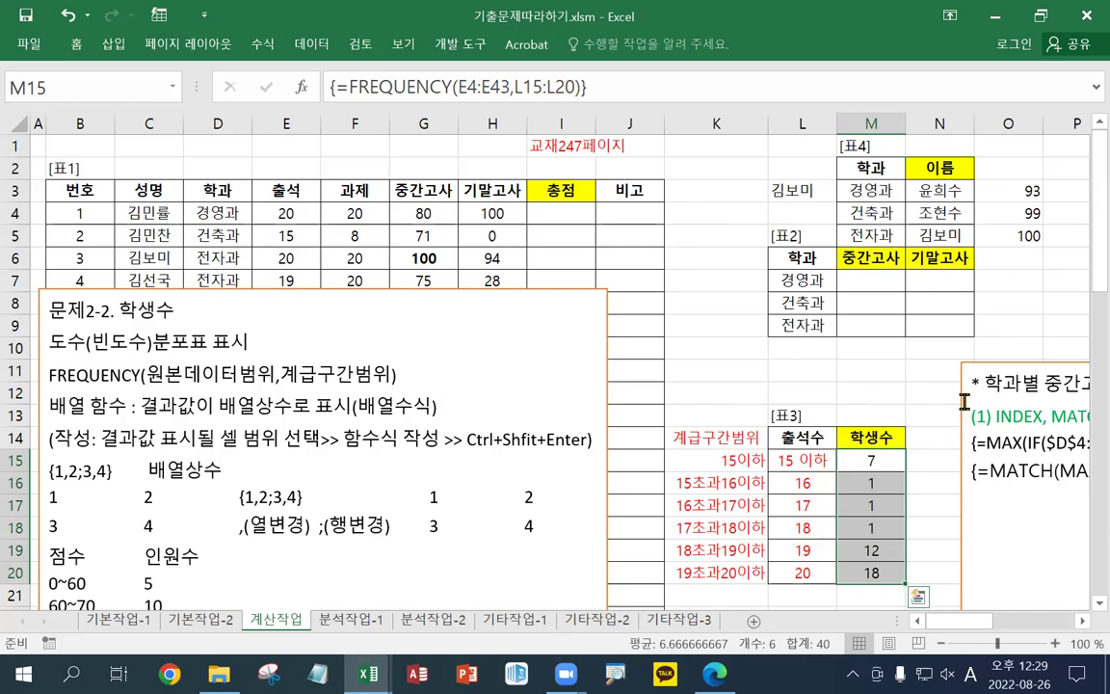
{"action": "key", "text": "F2"}
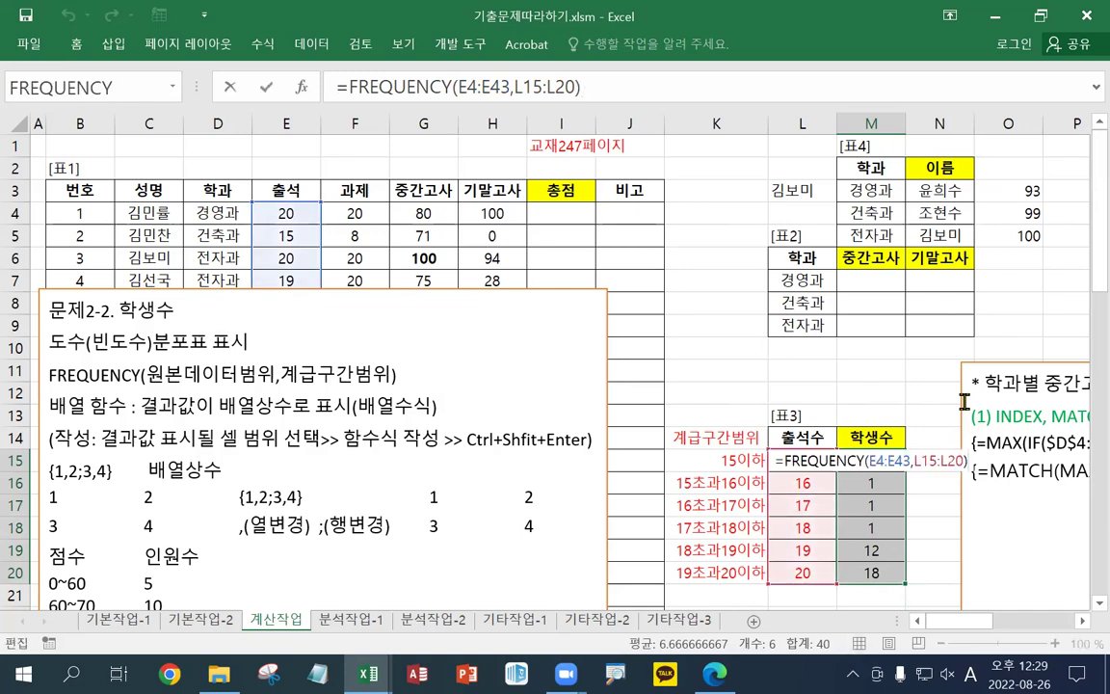
{"action": "key", "text": "Escape"}
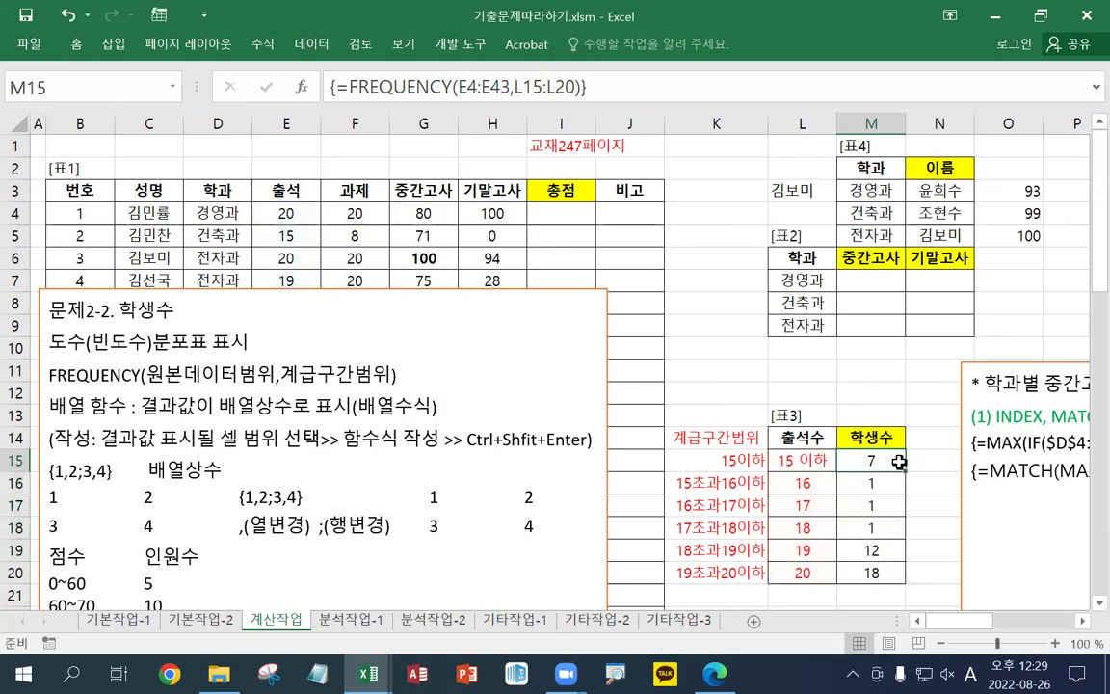
Edit the array formula of M15:M20 so that a TEXT function opens around FREQUENCY
{"action": "left_click_drag", "start_coordinate": [898, 463], "coordinate": [880, 576]}
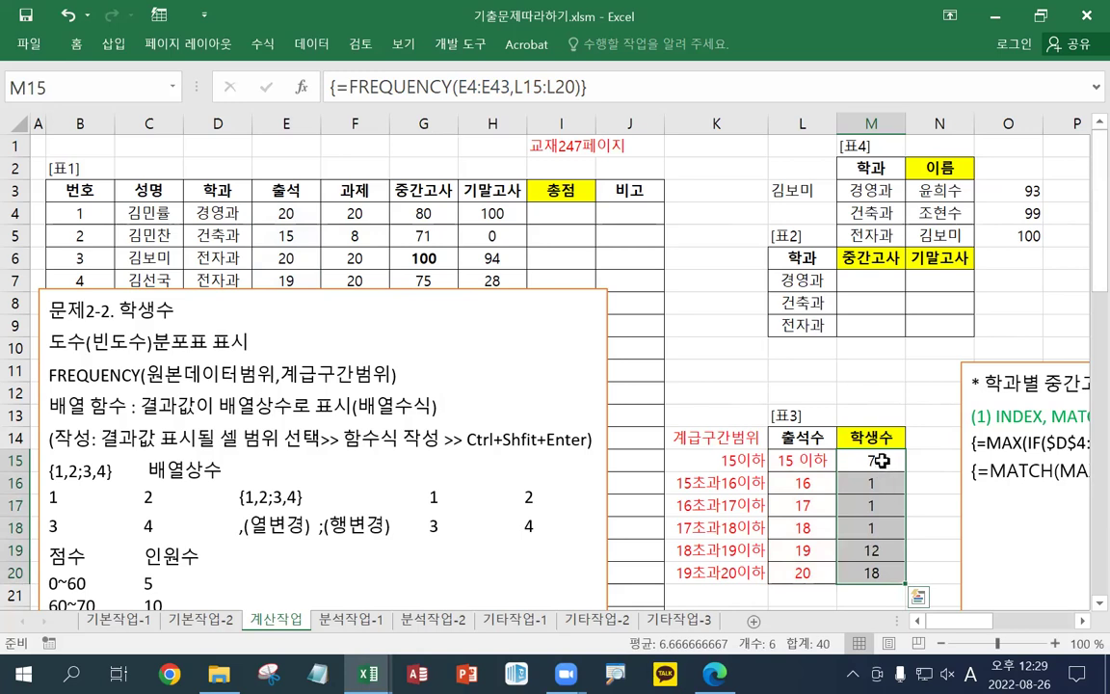
{"action": "left_click", "coordinate": [606, 87]}
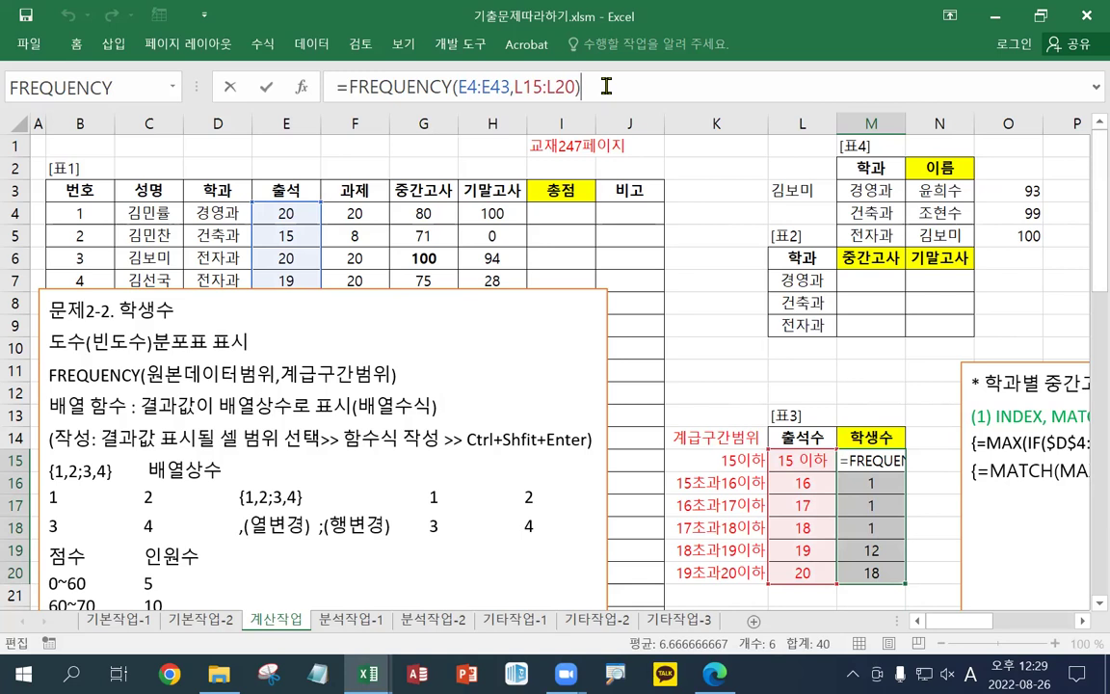
{"action": "left_click", "coordinate": [345, 85]}
{"action": "type", "text": "TEXT("}
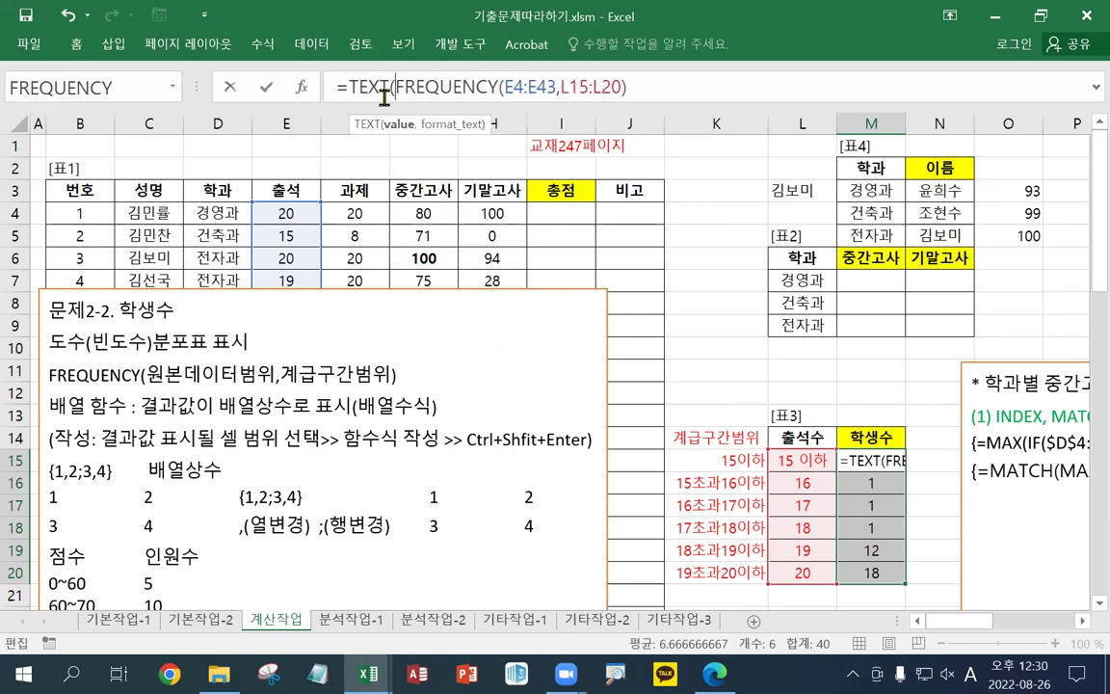
Finish the TEXT function with the format "#명" and enter it as an array formula across M15:M20
{"action": "left_click", "coordinate": [650, 93]}
{"action": "type", "text": ",\""}
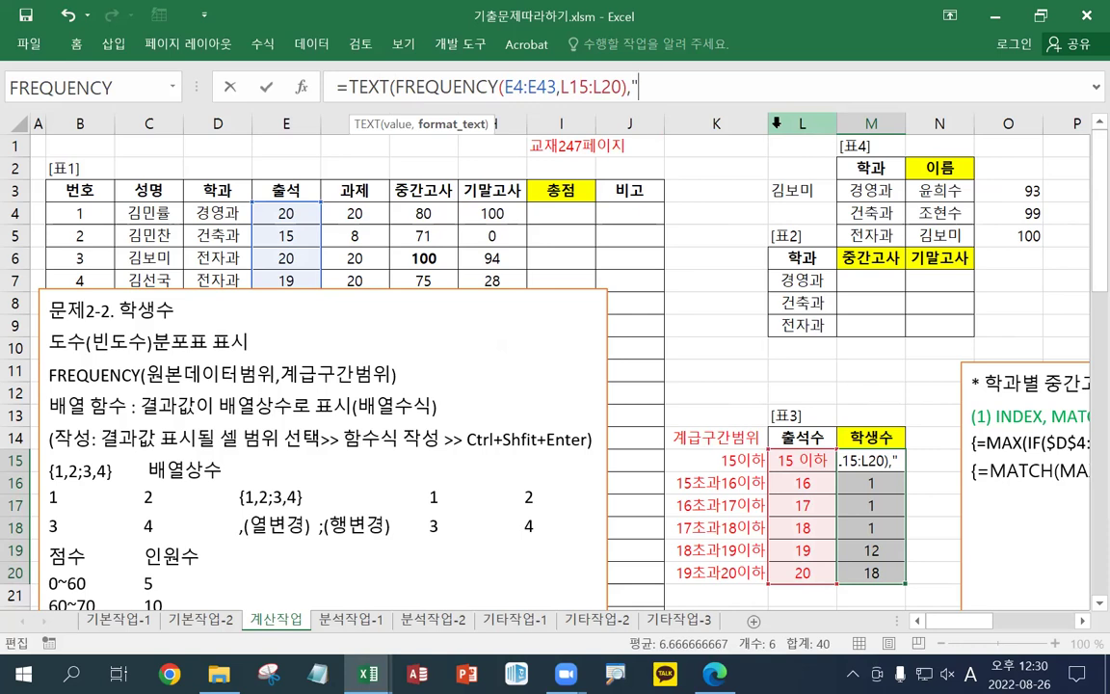
{"action": "type", "text": "#"}
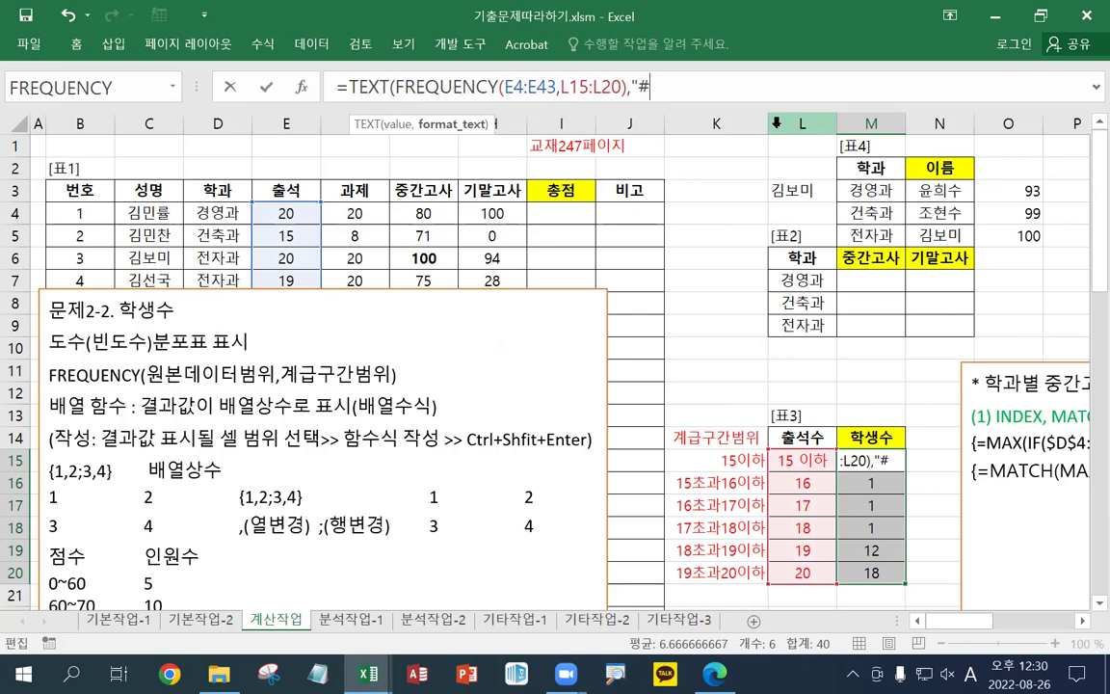
{"action": "type", "text": "aud"}
{"action": "key", "text": "BackSpace"}
{"action": "key", "text": "BackSpace"}
{"action": "key", "text": "BackSpace"}
{"action": "key", "text": "Hangul"}
{"action": "type", "text": "ㅁㅕㅇ\""}
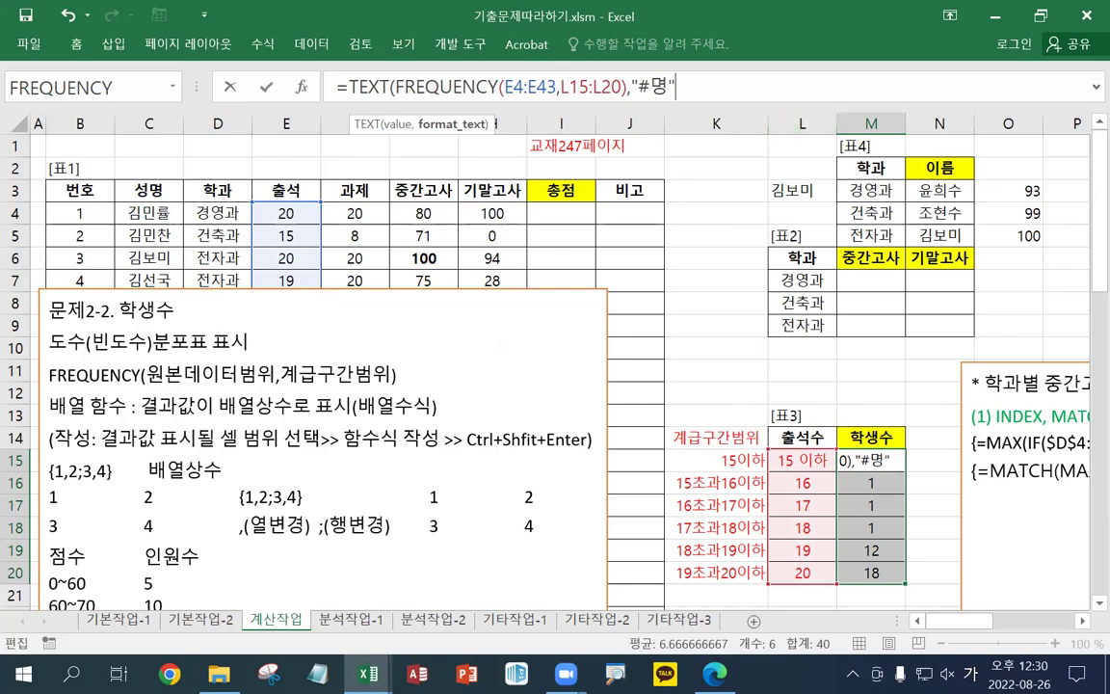
{"action": "type", "text": ")"}
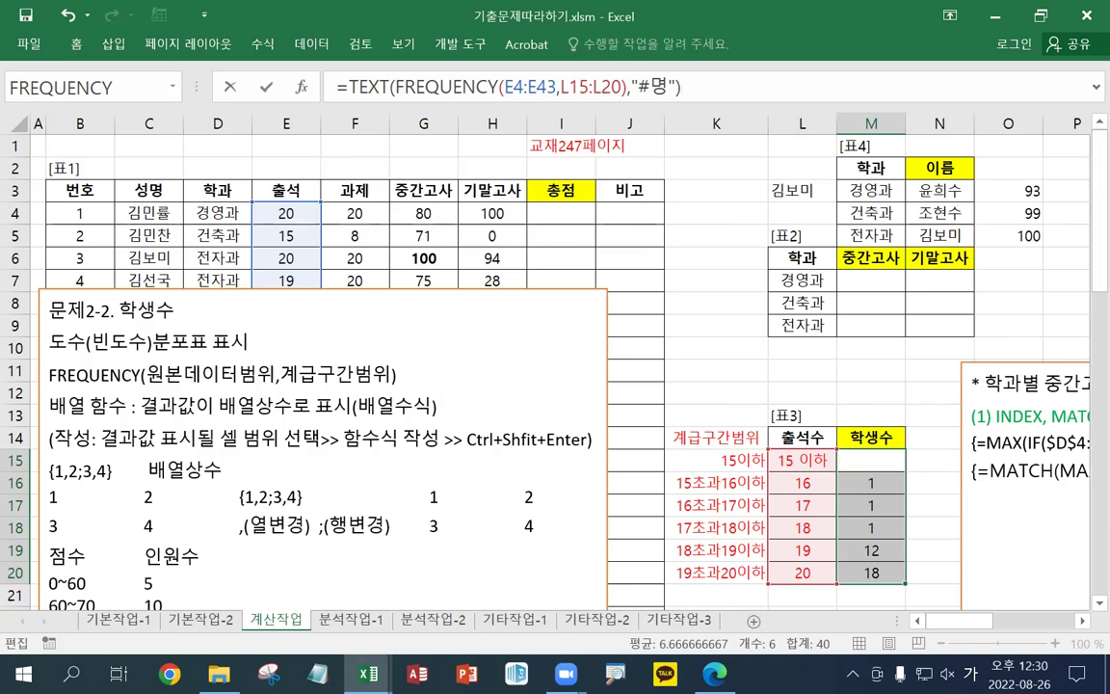
{"action": "key", "text": "ctrl+shift+Return"}
Insert the {=TEXT(FREQUENCY(E4:E43,L15:L20),"#명")}, {=FREQUENCY(E4:E43,L15:L20)} and =FREQUENCY(E4:E43,L15:L20) lines under the note's 문제2-2. 학생수 heading
{"action": "key", "text": "alt+Tab"}
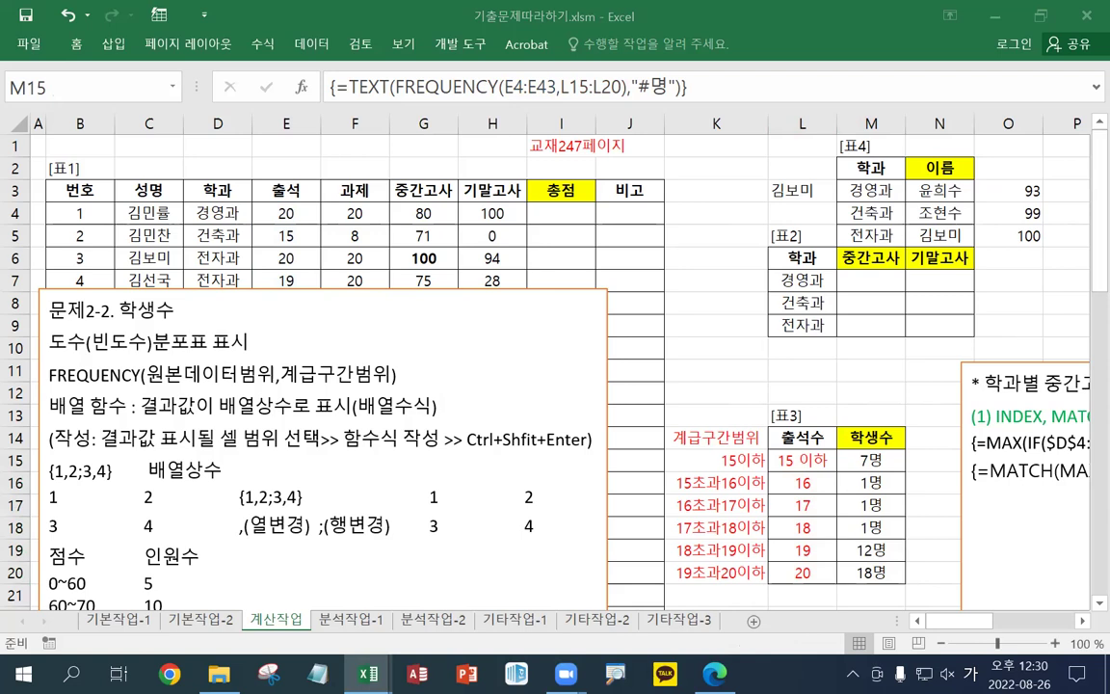
{"action": "key", "text": "ctrl+shift+Down"}
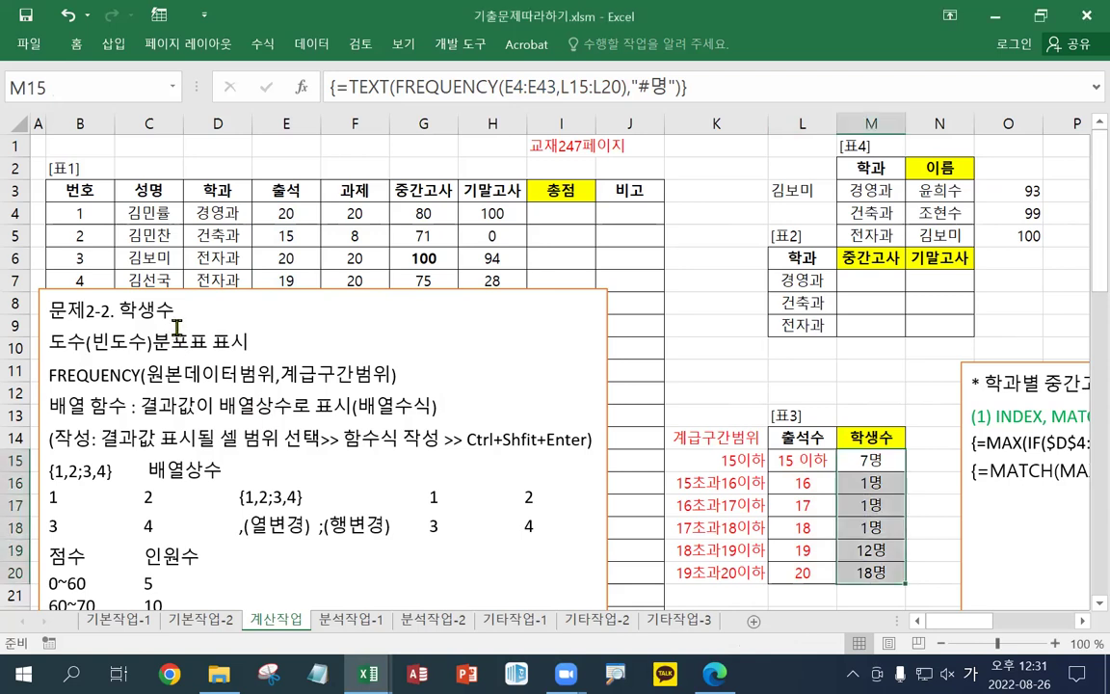
{"action": "left_click", "coordinate": [223, 318]}
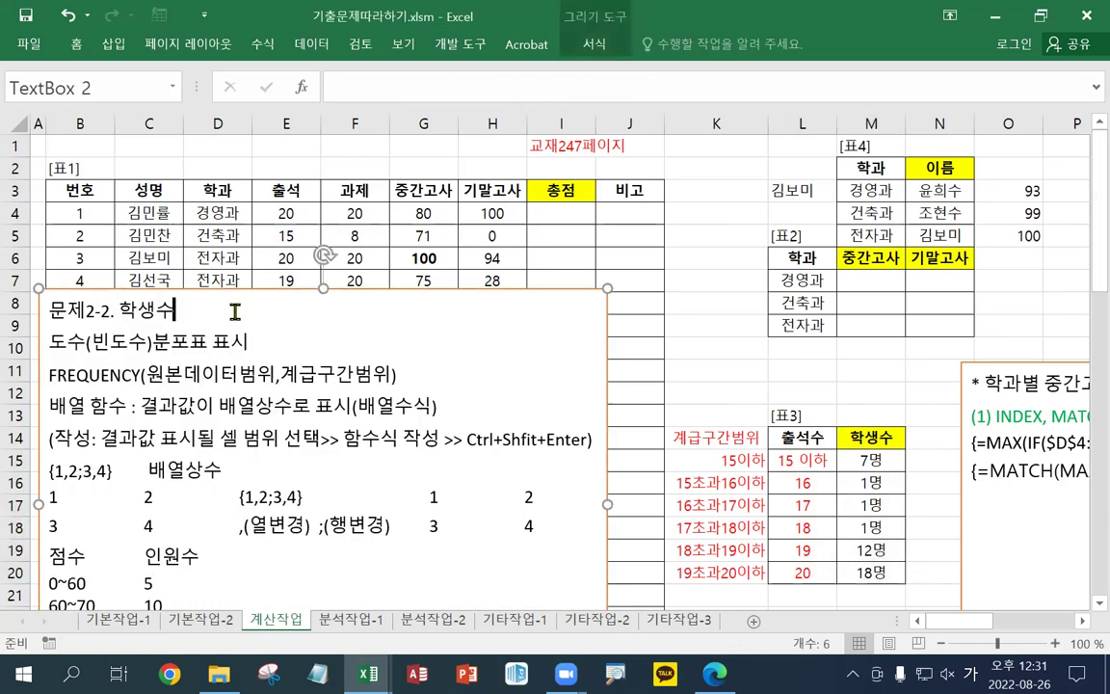
{"action": "key", "text": "Return"}
{"action": "type", "text": "{=TEXT(FREQUENCY(E4:E43,L15:L20),\"#명\")} {=FREQUENCY(E4:E43,L15:L20)} =FREQUENCY(E4:E43,L15:L20)"}
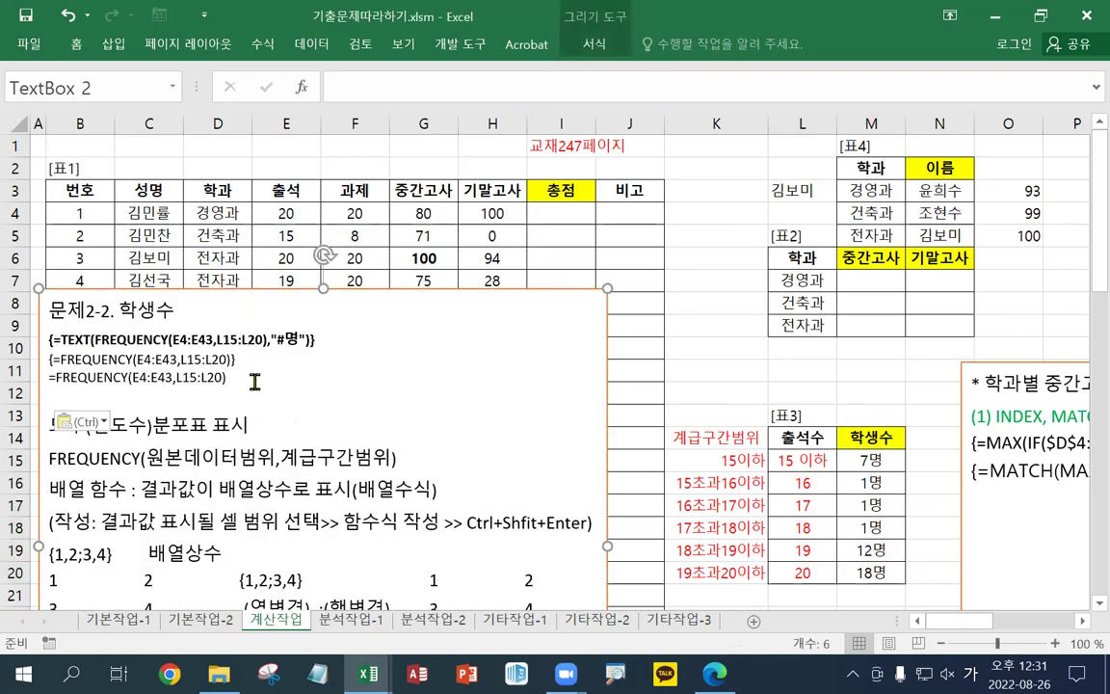
Increase the font size of the three formula lines under the note's heading by four steps
{"action": "left_click_drag", "start_coordinate": [266, 378], "coordinate": [16, 344]}
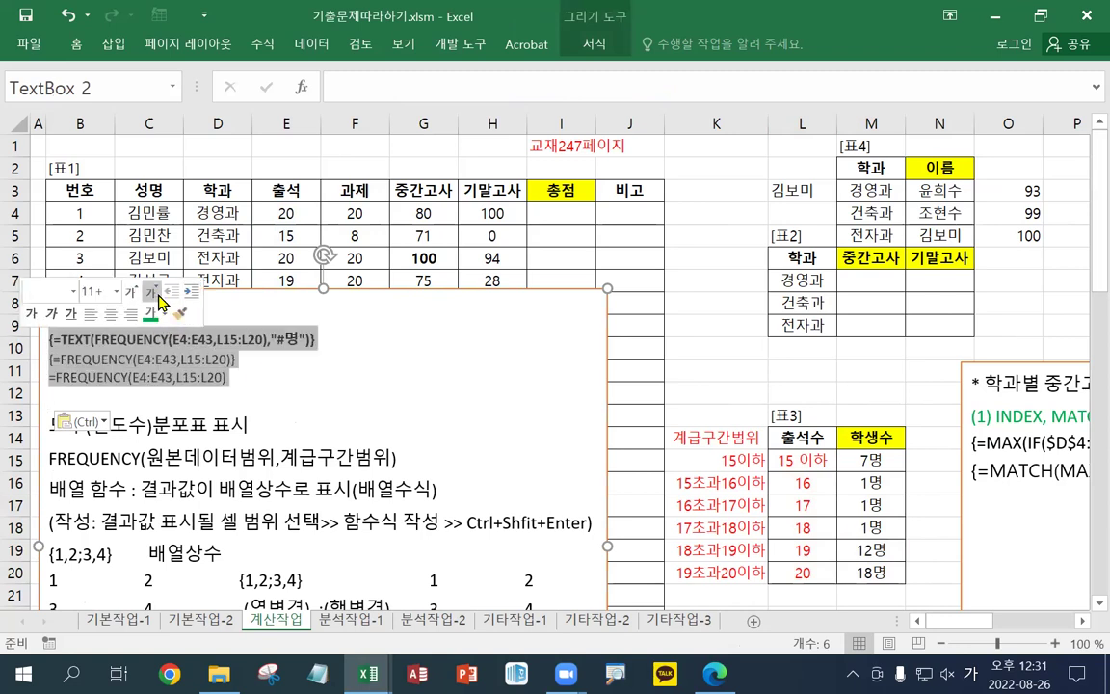
{"action": "left_click", "coordinate": [132, 292]}
{"action": "left_click", "coordinate": [132, 292]}
{"action": "left_click", "coordinate": [132, 292]}
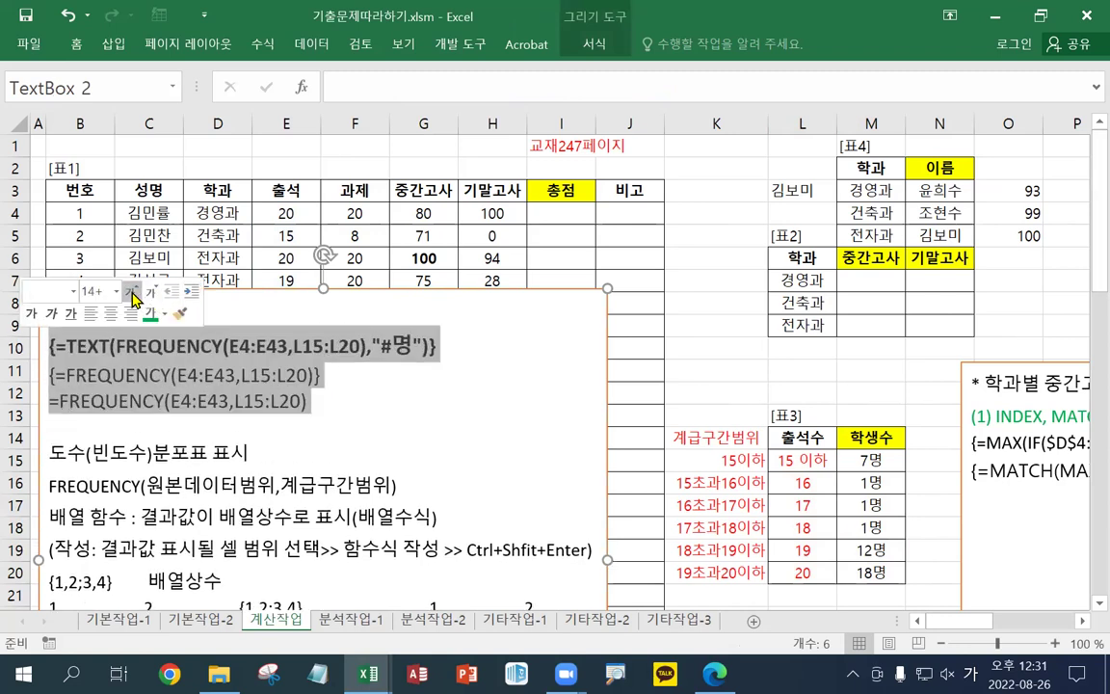
{"action": "left_click", "coordinate": [132, 292]}
{"action": "left_click", "coordinate": [398, 345]}
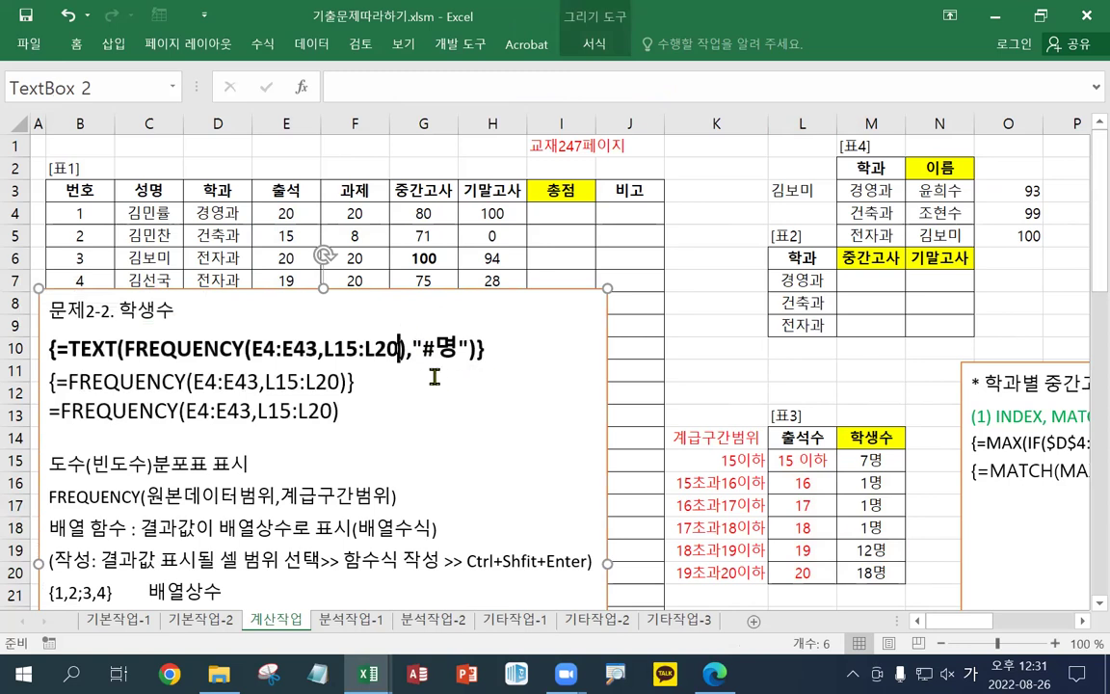
{"action": "left_click", "coordinate": [870, 461]}
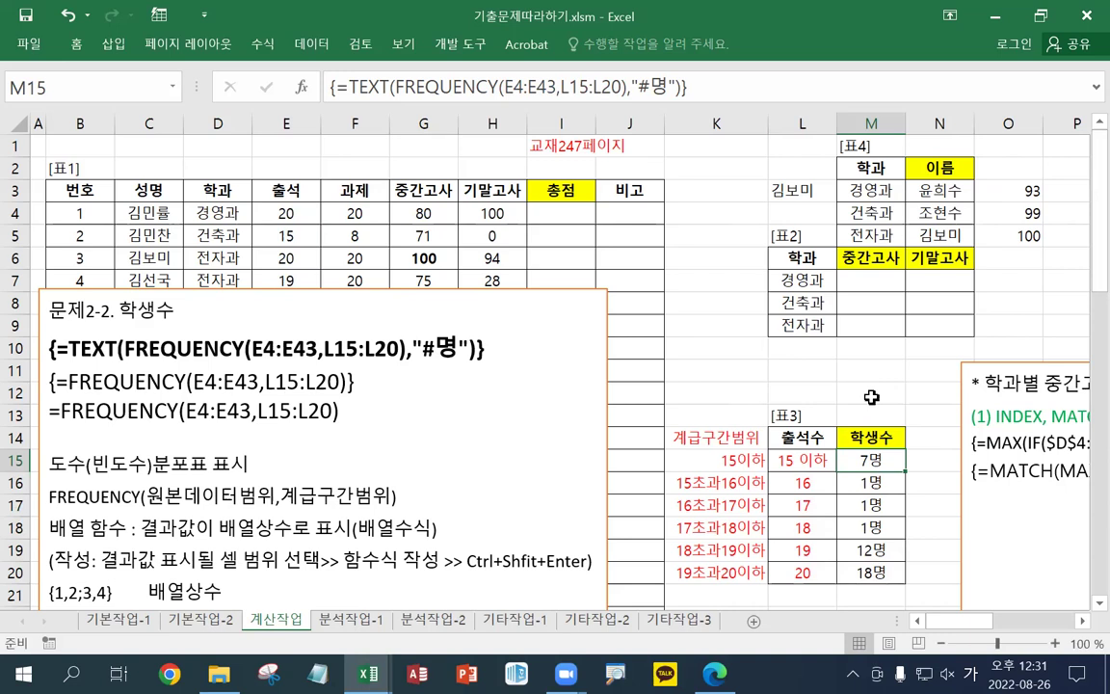
Create a copy of the 계산작업 sheet in the 계산작업.xlsm workbook, placed before the 사용자정의 sheet
{"action": "right_click", "coordinate": [295, 628]}
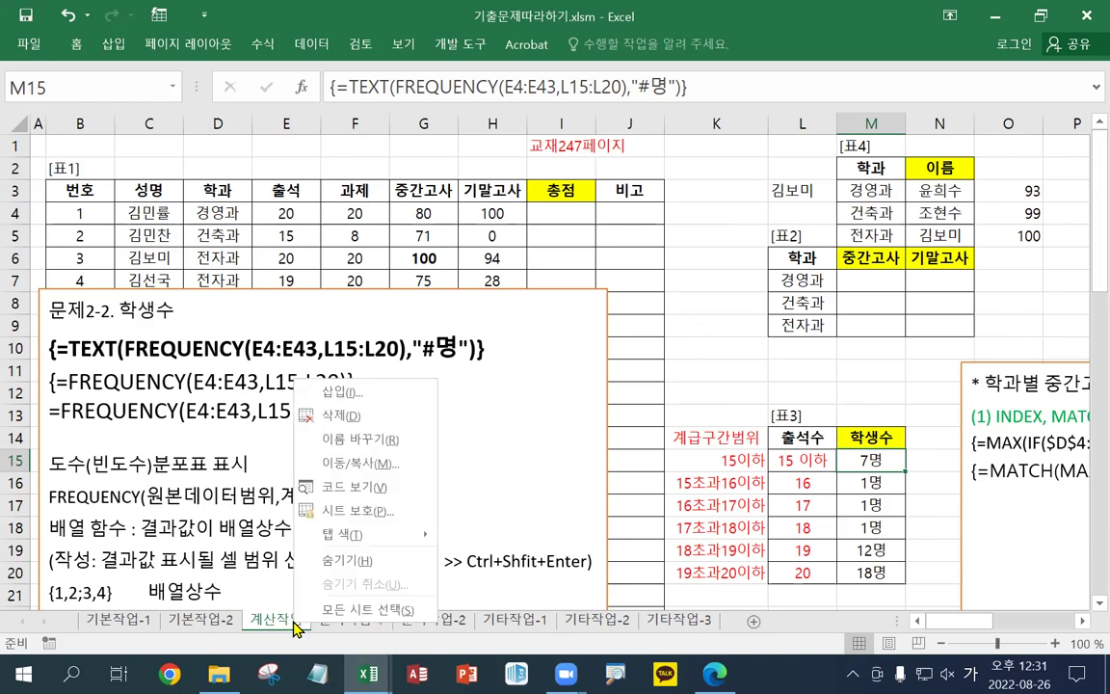
{"action": "left_click", "coordinate": [368, 462]}
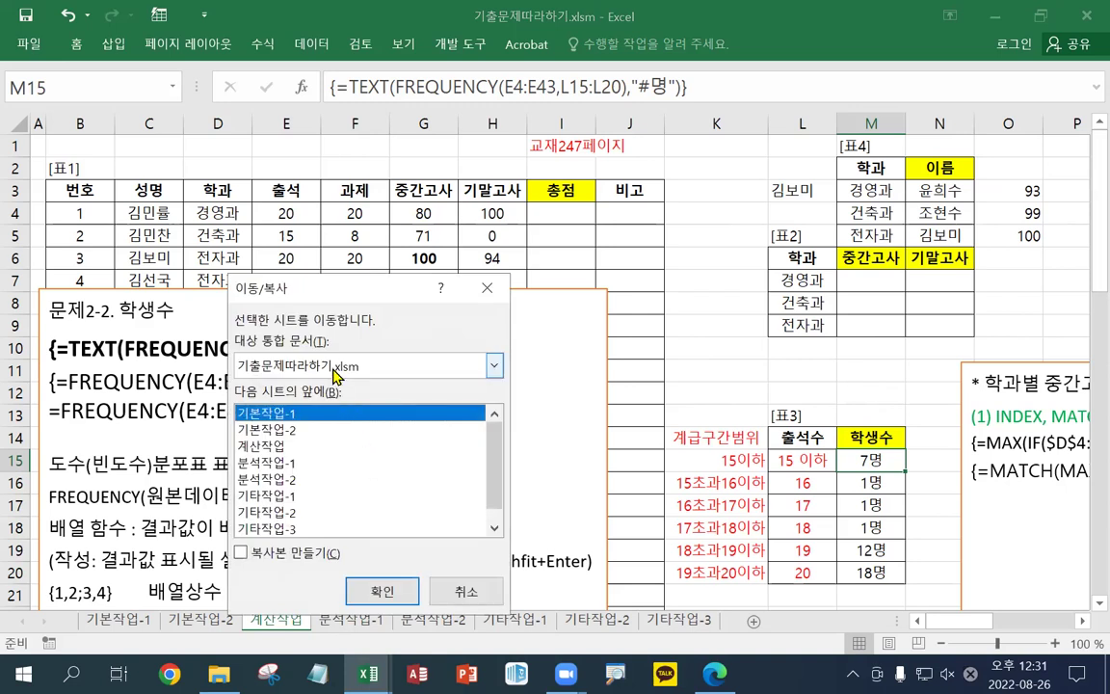
{"action": "left_click", "coordinate": [493, 365]}
{"action": "left_click", "coordinate": [285, 402]}
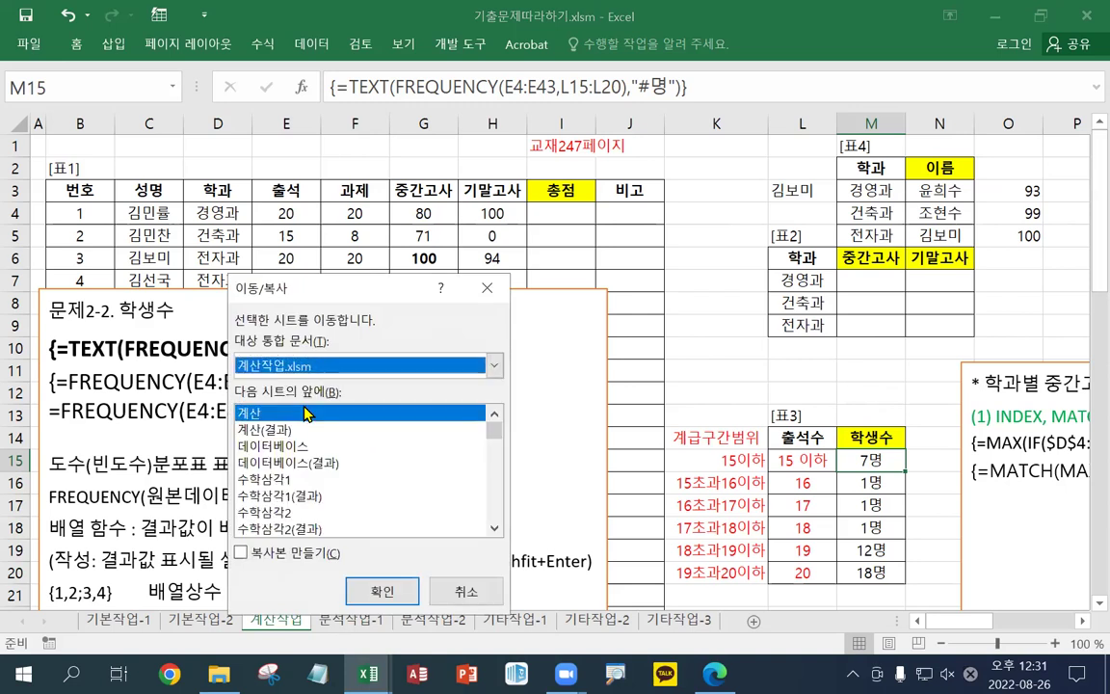
{"action": "left_click_drag", "start_coordinate": [494, 435], "coordinate": [494, 511]}
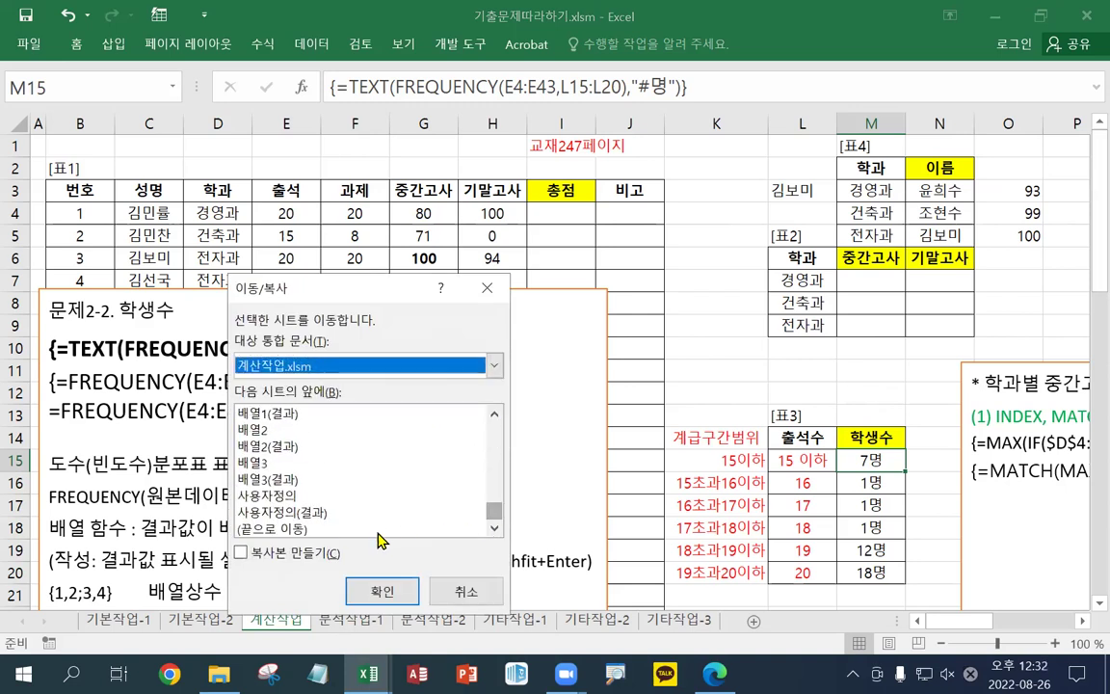
{"action": "left_click", "coordinate": [289, 494]}
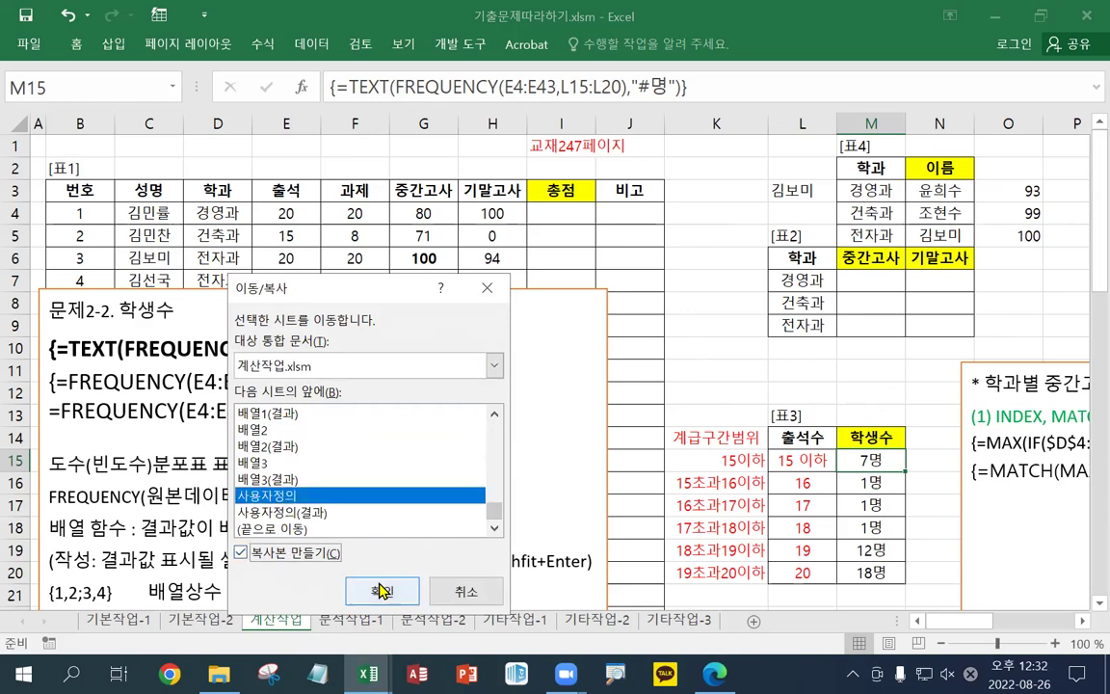
{"action": "left_click", "coordinate": [383, 590]}
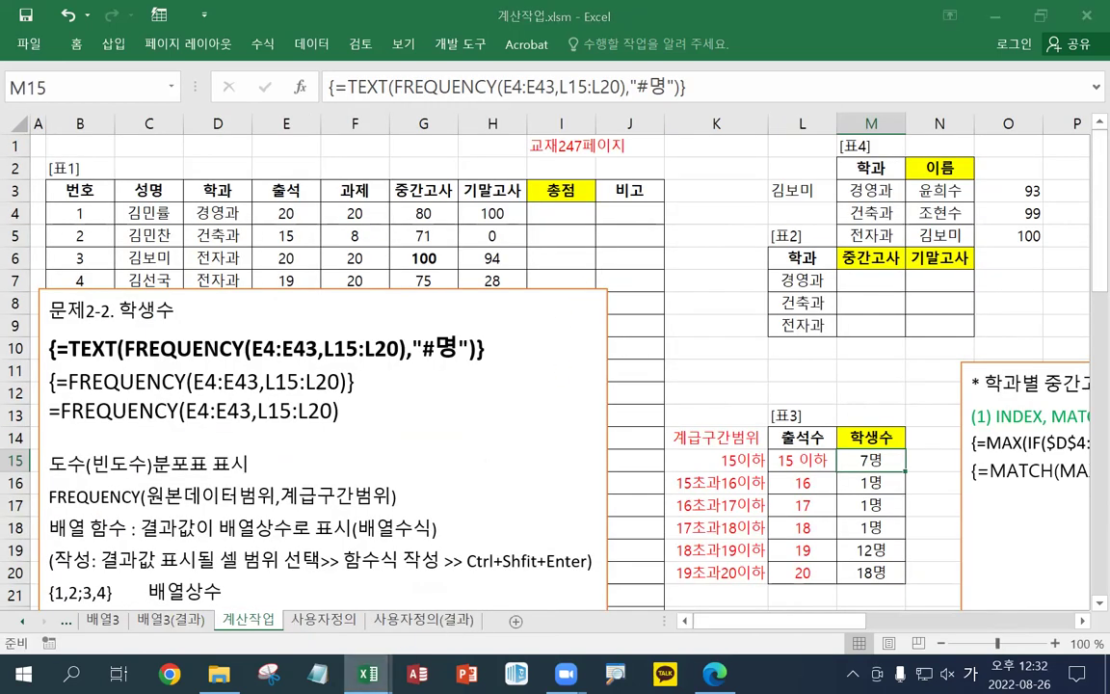
Minimize the 기출문제따라하기.xlsm workbook and open the 배열3 sheet in 계산작업.xlsm
{"action": "mouse_move", "coordinate": [368, 672]}
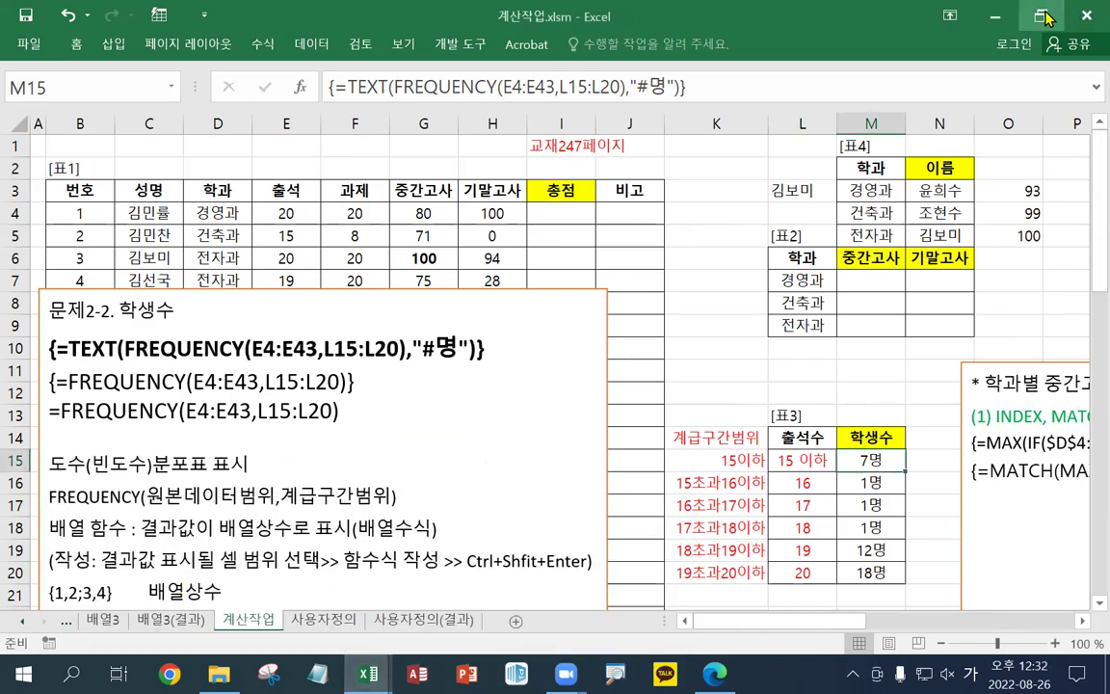
{"action": "double_click", "coordinate": [973, 15]}
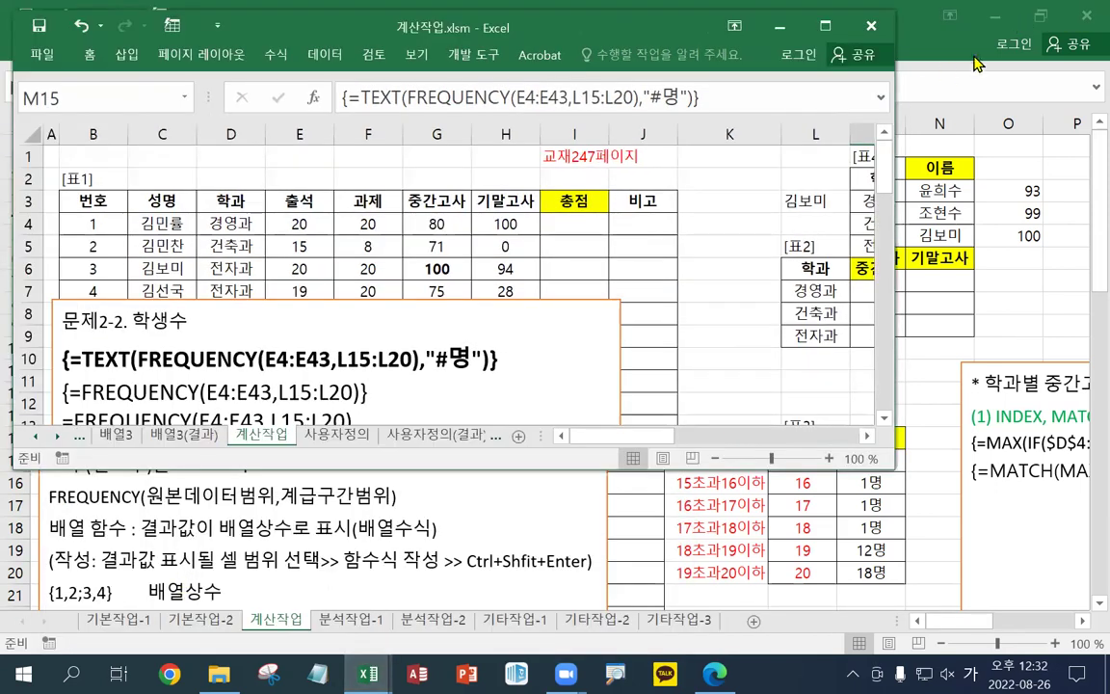
{"action": "left_click", "coordinate": [910, 29]}
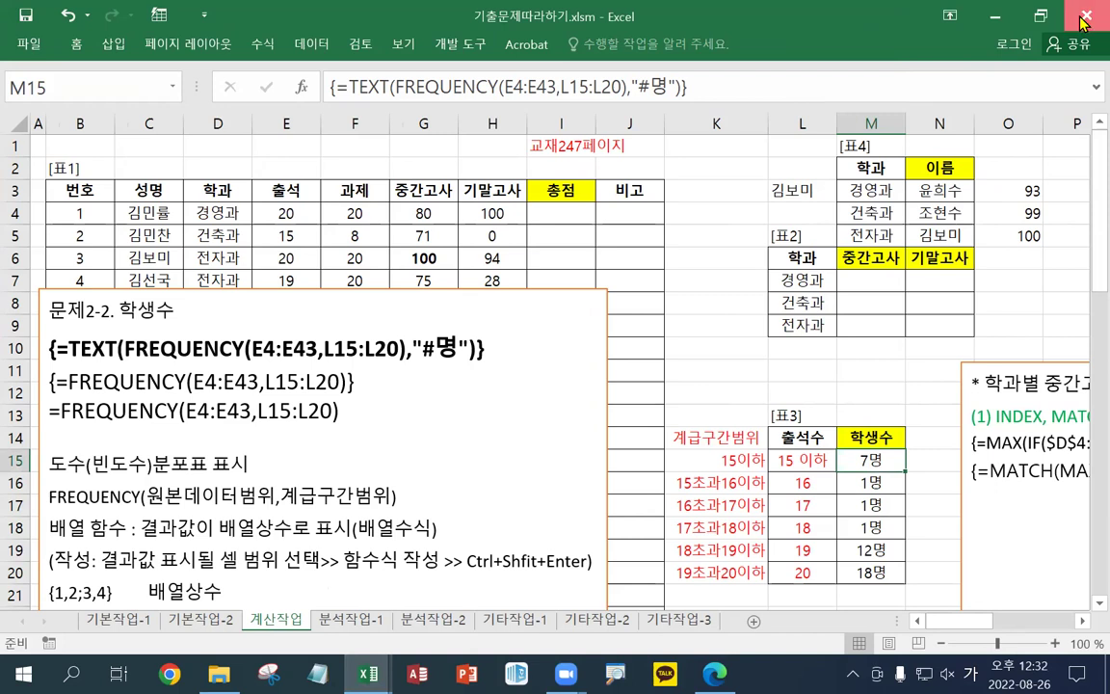
{"action": "left_click", "coordinate": [998, 17]}
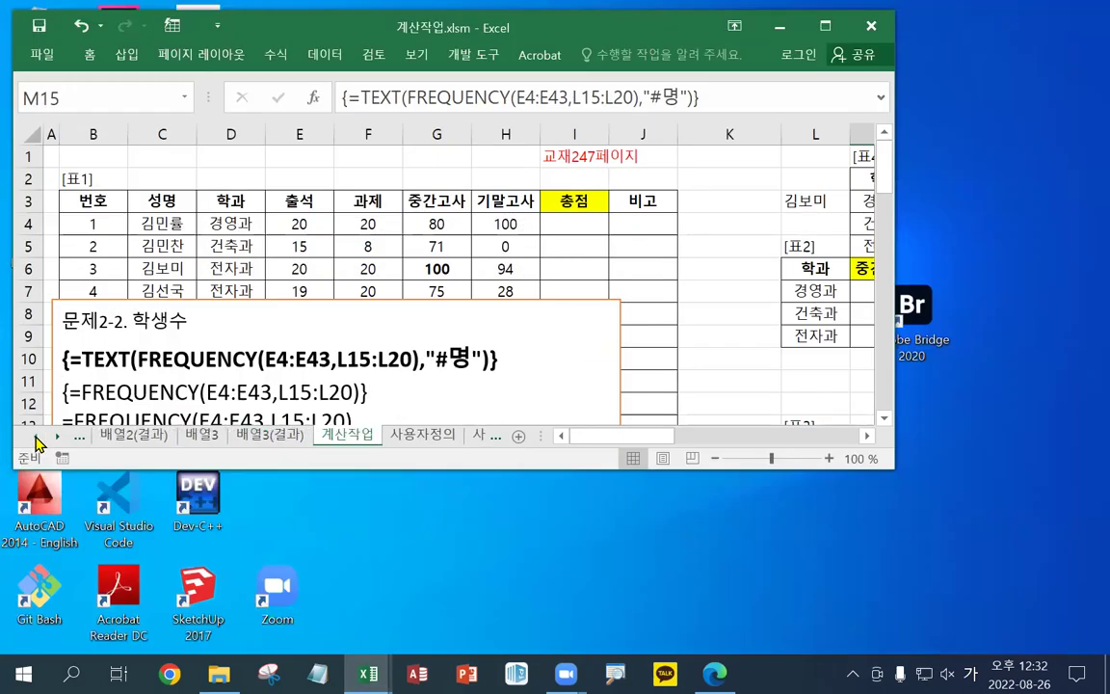
{"action": "left_click", "coordinate": [36, 436]}
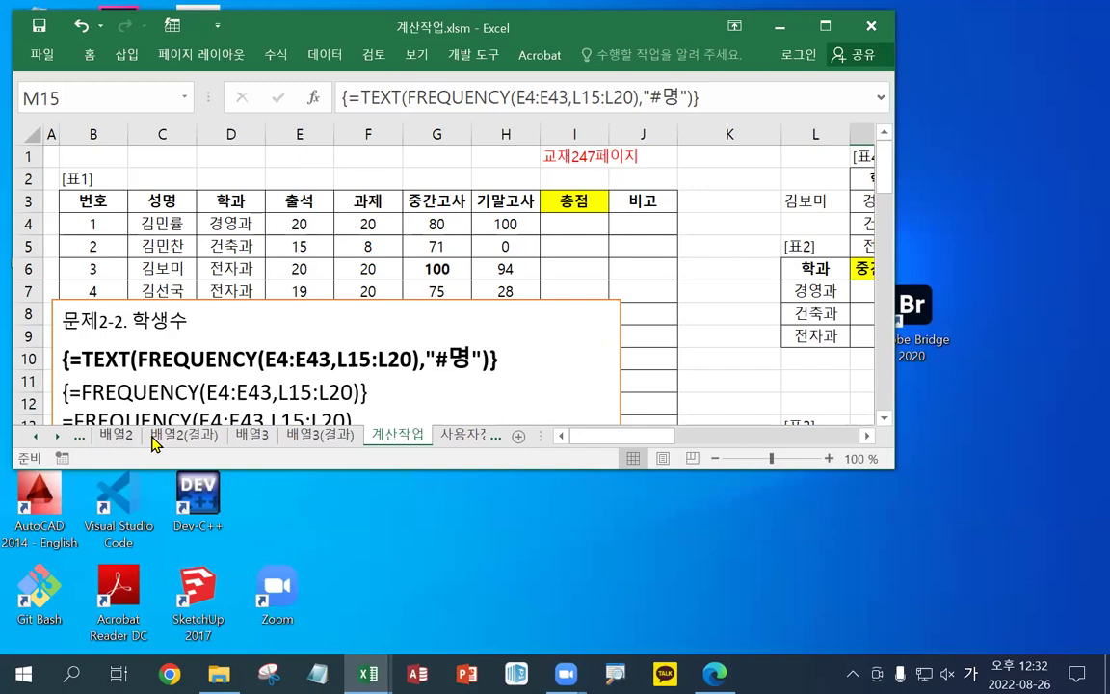
{"action": "left_click", "coordinate": [253, 435]}
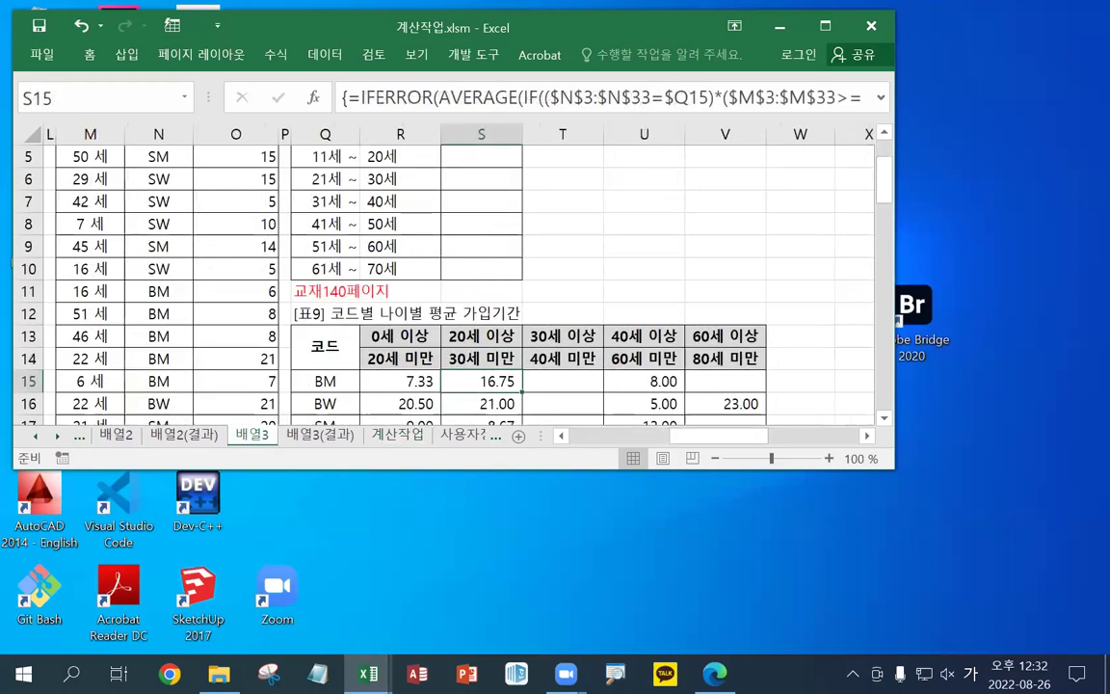
{"action": "key", "text": "alt+Tab"}
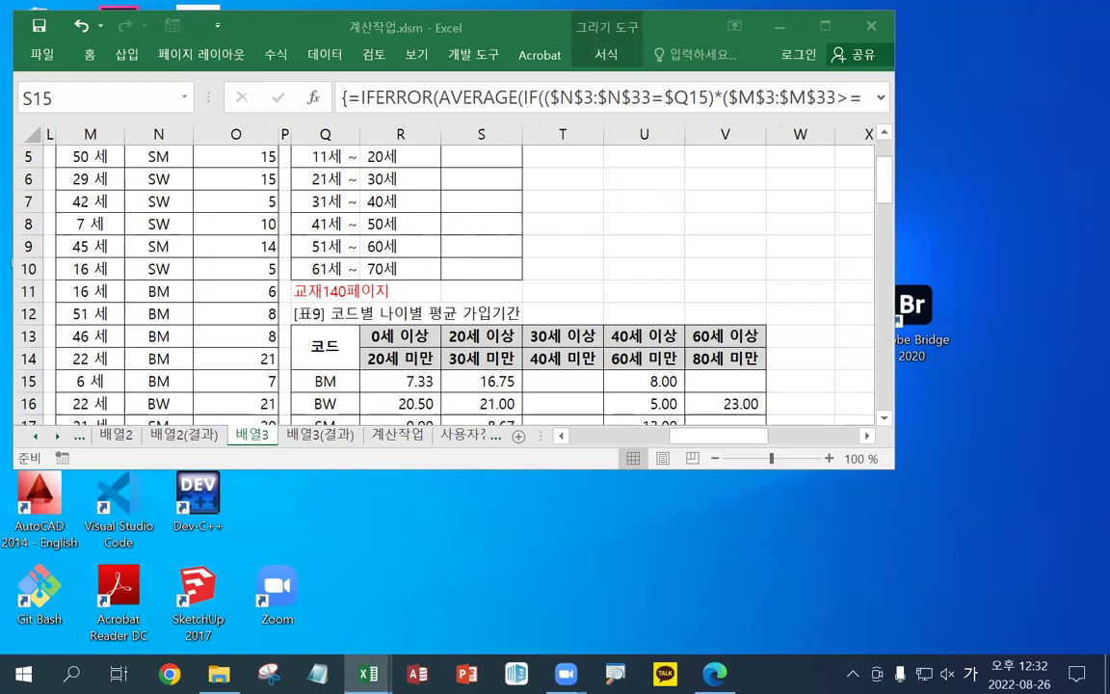
Copy the red 교재140페이지 label from Q11 to Q1 above [표8]
{"action": "left_click", "coordinate": [329, 289]}
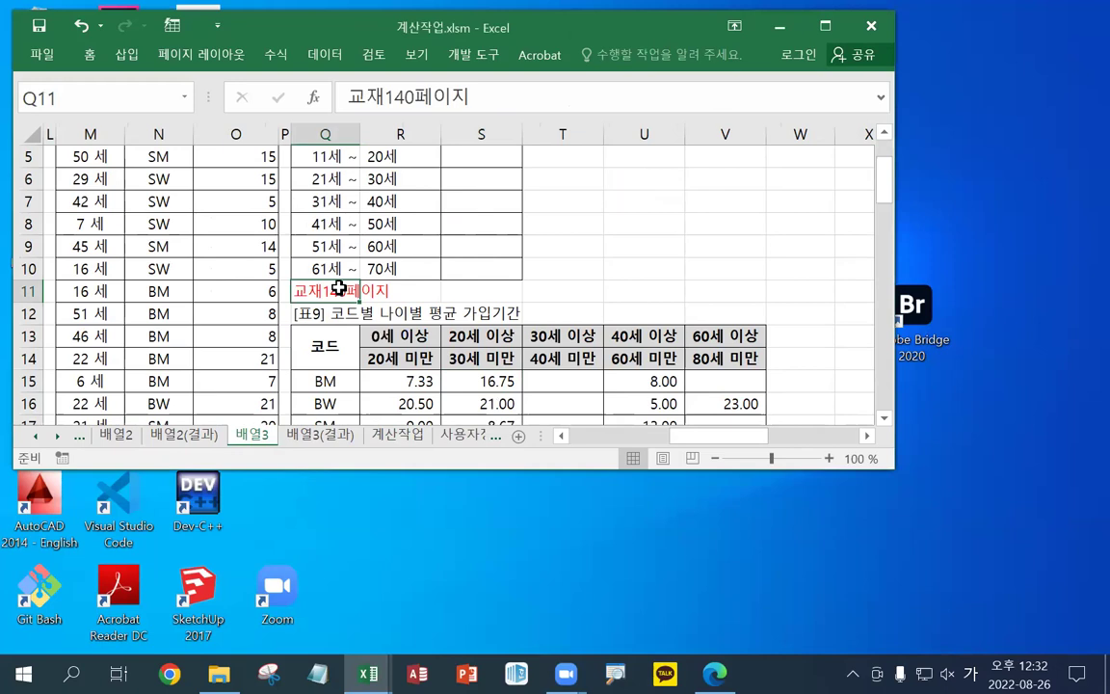
{"action": "key", "text": "ctrl+c"}
{"action": "scroll", "coordinate": [337, 289], "scroll_direction": "up", "scroll_amount": 2}
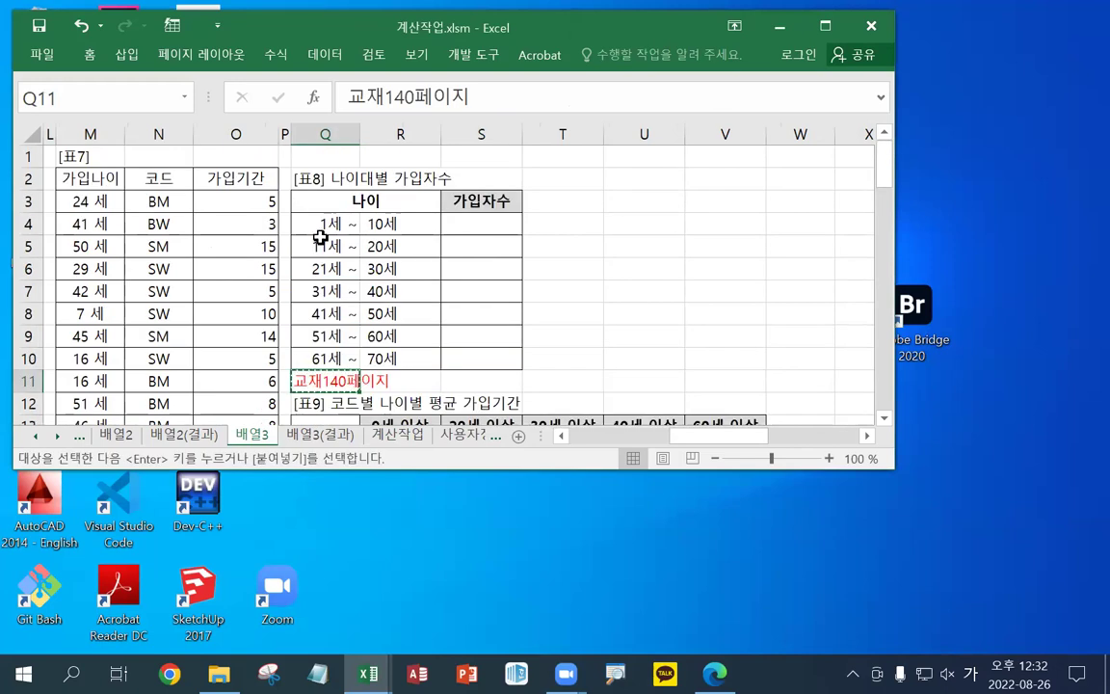
{"action": "left_click", "coordinate": [320, 158]}
{"action": "key", "text": "ctrl+v"}
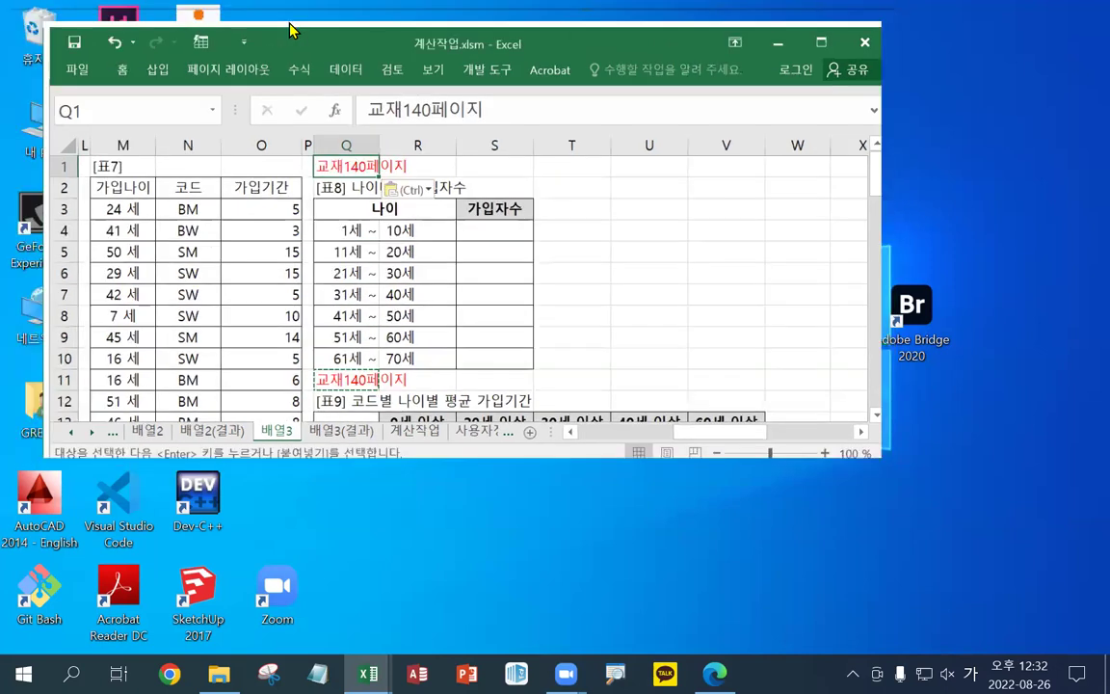
Maximize the 계산작업.xlsm window and move the note text box up beside [표8], starting near row 2 in column S
{"action": "double_click", "coordinate": [289, 29]}
{"action": "left_click", "coordinate": [549, 549]}
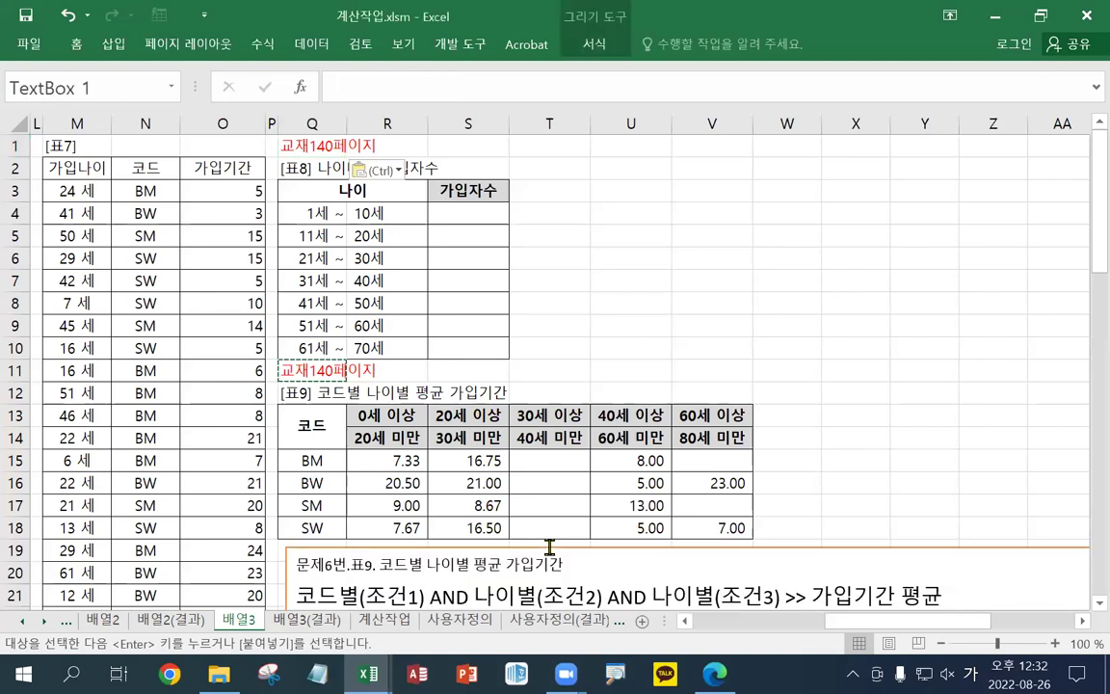
{"action": "double_click", "coordinate": [550, 556]}
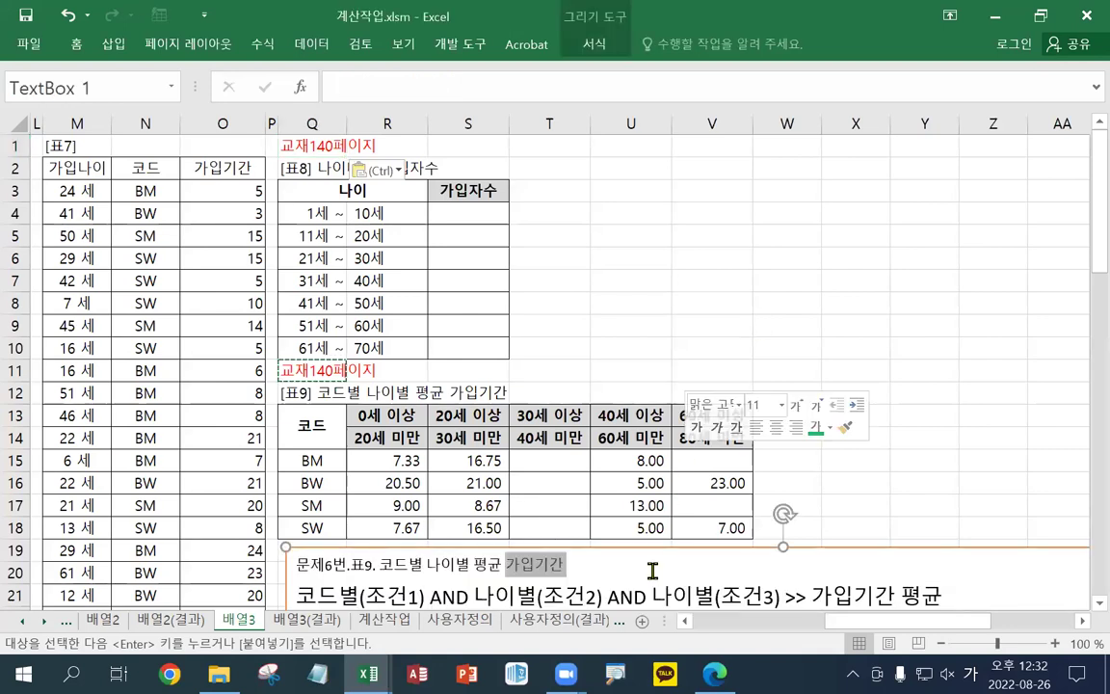
{"action": "left_click_drag", "start_coordinate": [643, 547], "coordinate": [762, 252]}
{"action": "left_click_drag", "start_coordinate": [892, 179], "coordinate": [879, 159]}
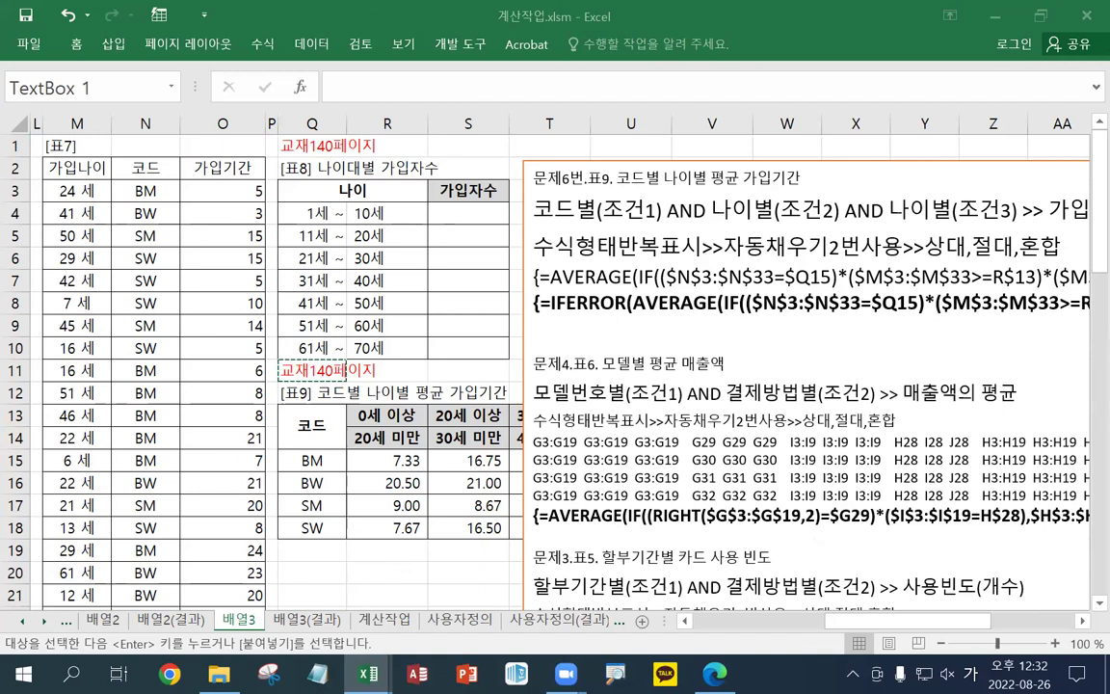
{"action": "key", "text": "Escape"}
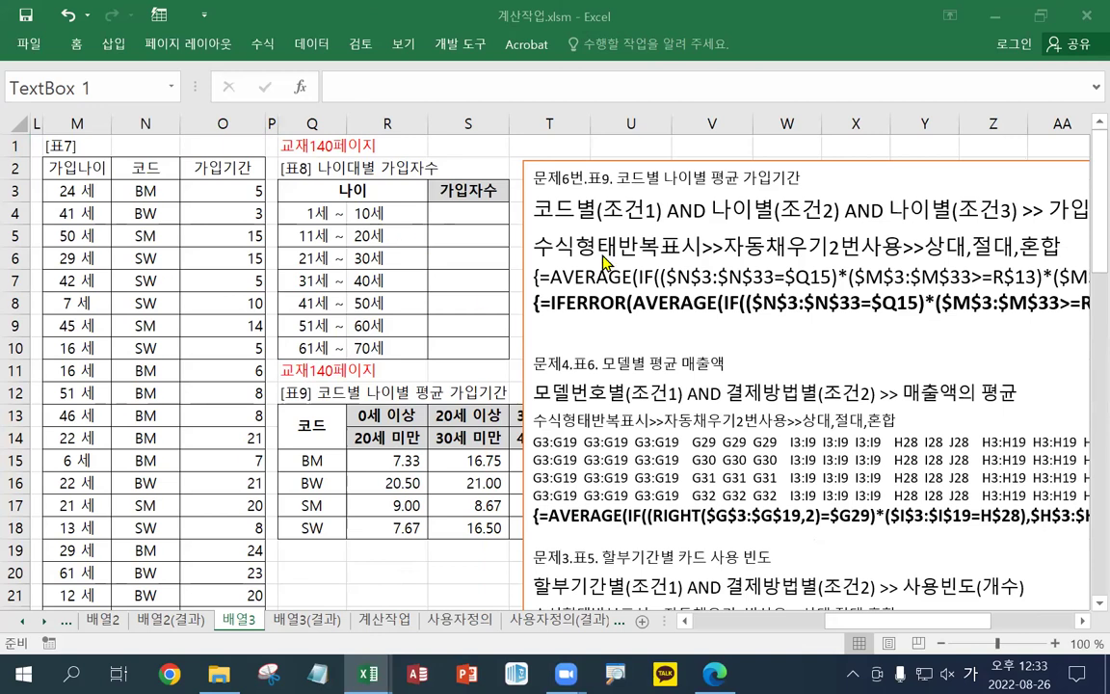
Insert blank lines at the start of the note and paste the 도수(빈도) 분포표 표시 explanation with its FREQUENCY formulas and score table there
{"action": "left_click", "coordinate": [553, 195]}
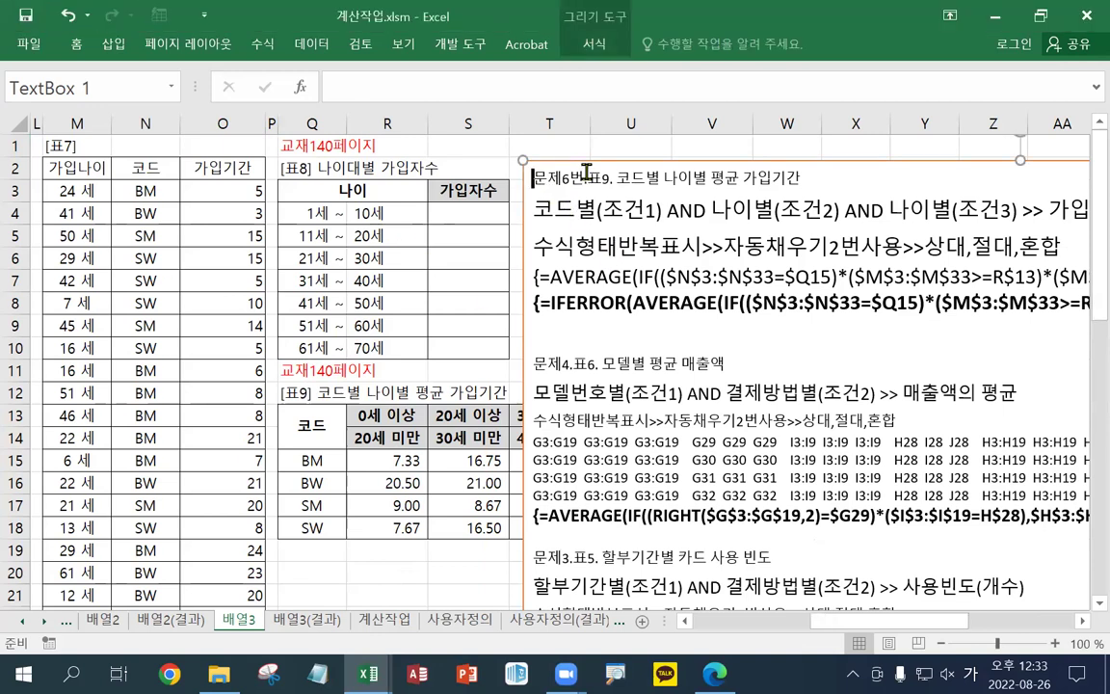
{"action": "key", "text": "Return"}
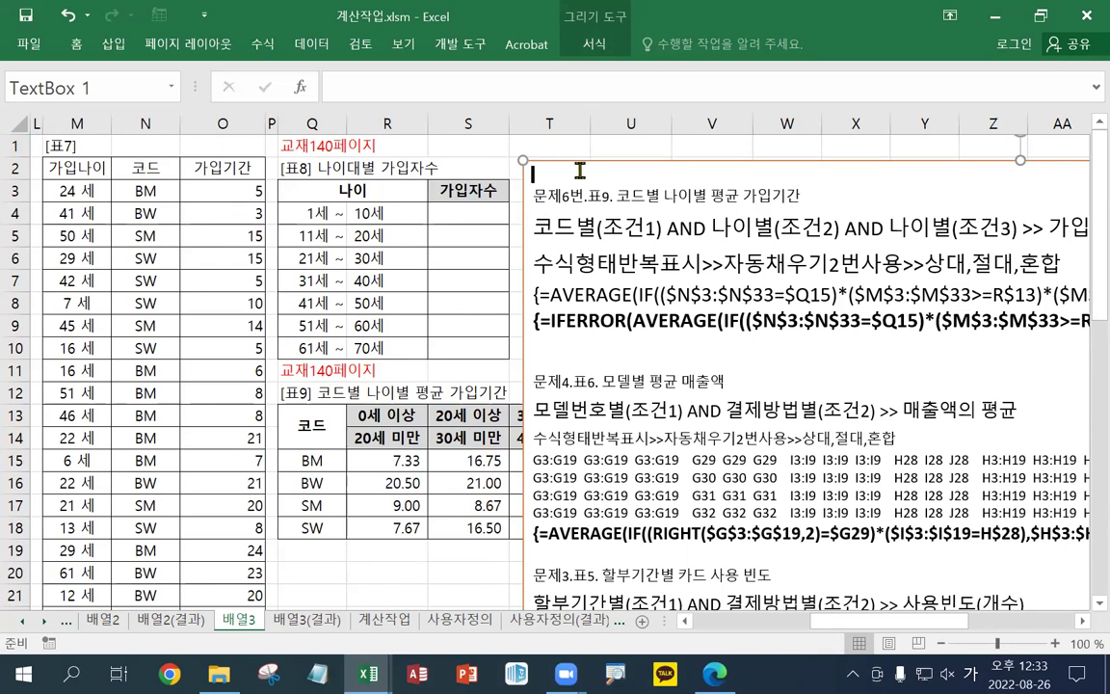
{"action": "key", "text": "Return"}
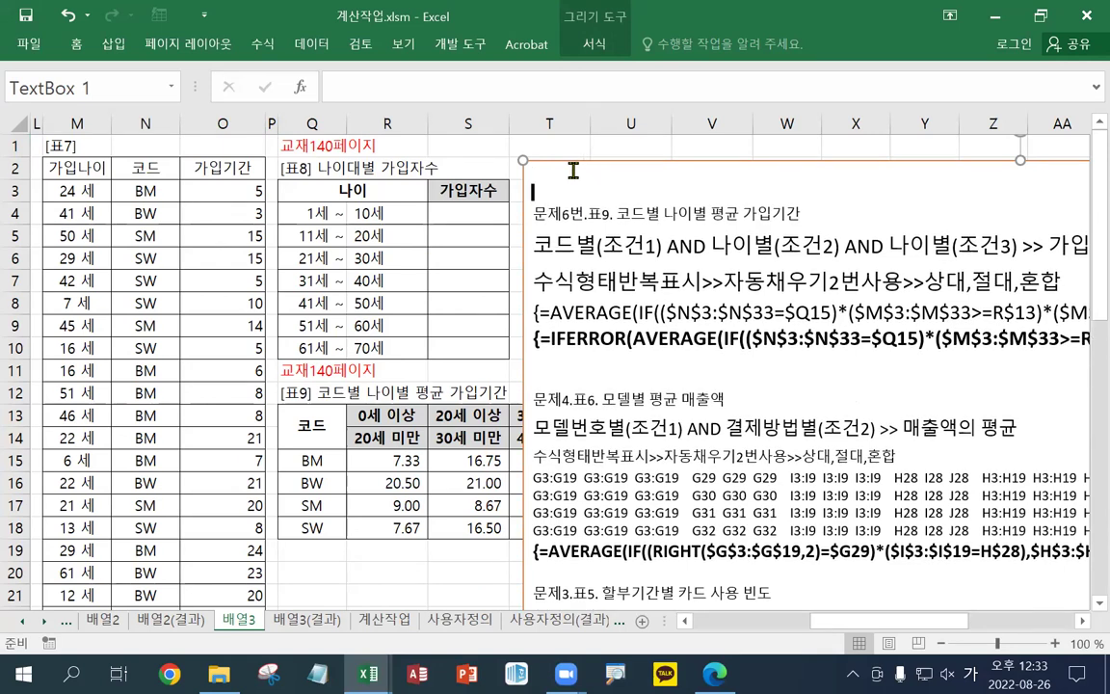
{"action": "key", "text": "ctrl+v"}
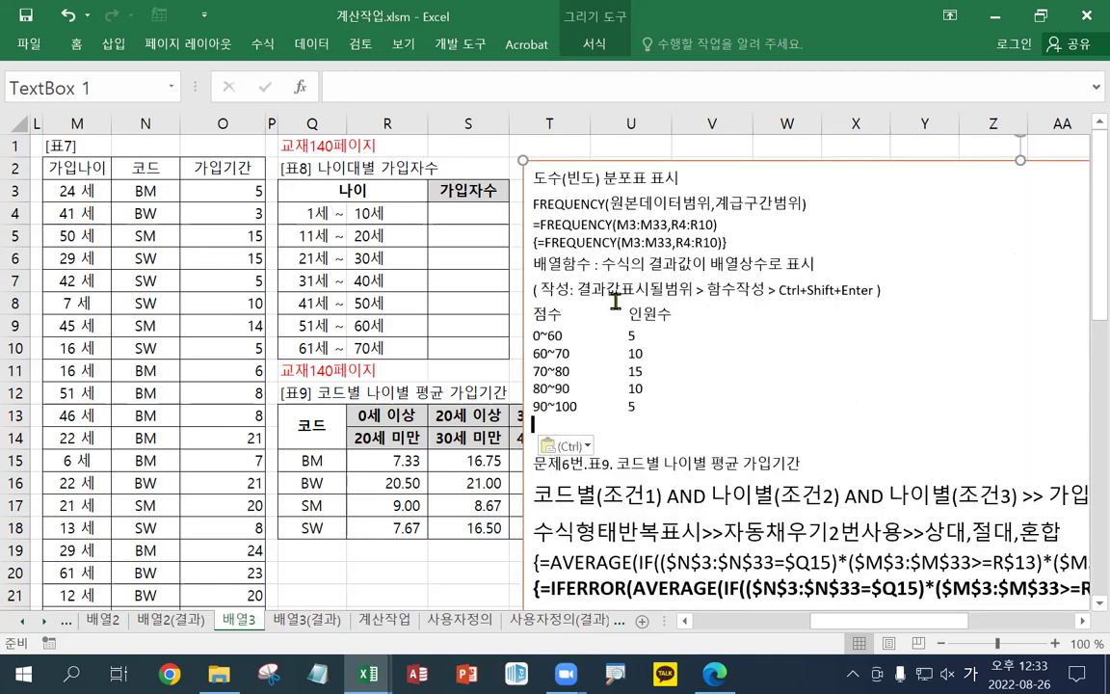
Add the heading 문제5.표8. 나이대별 가입자수 at the start of the note, followed by a blank line
{"action": "key", "text": "alt+Tab"}
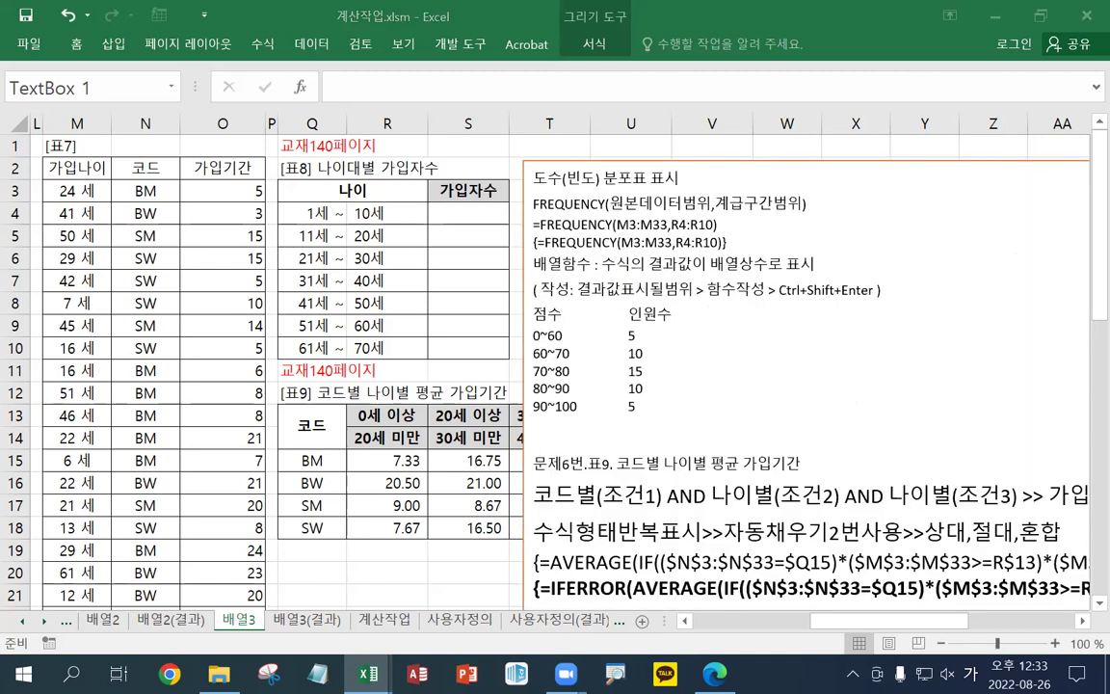
{"action": "left_click", "coordinate": [537, 177]}
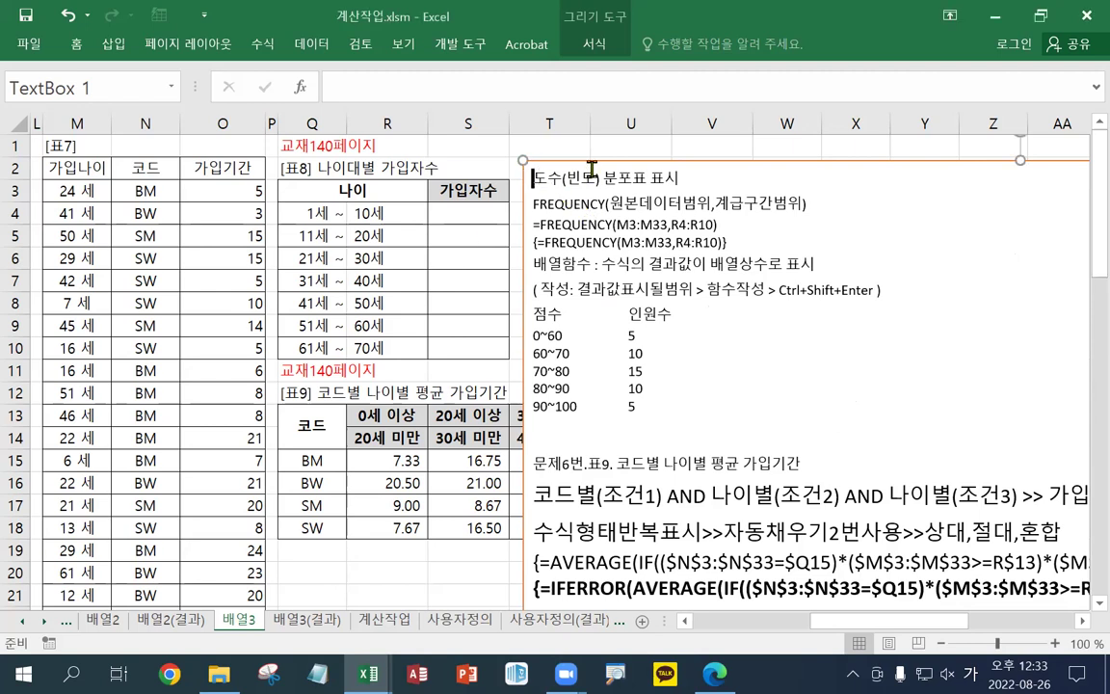
{"action": "key", "text": "ctrl+v"}
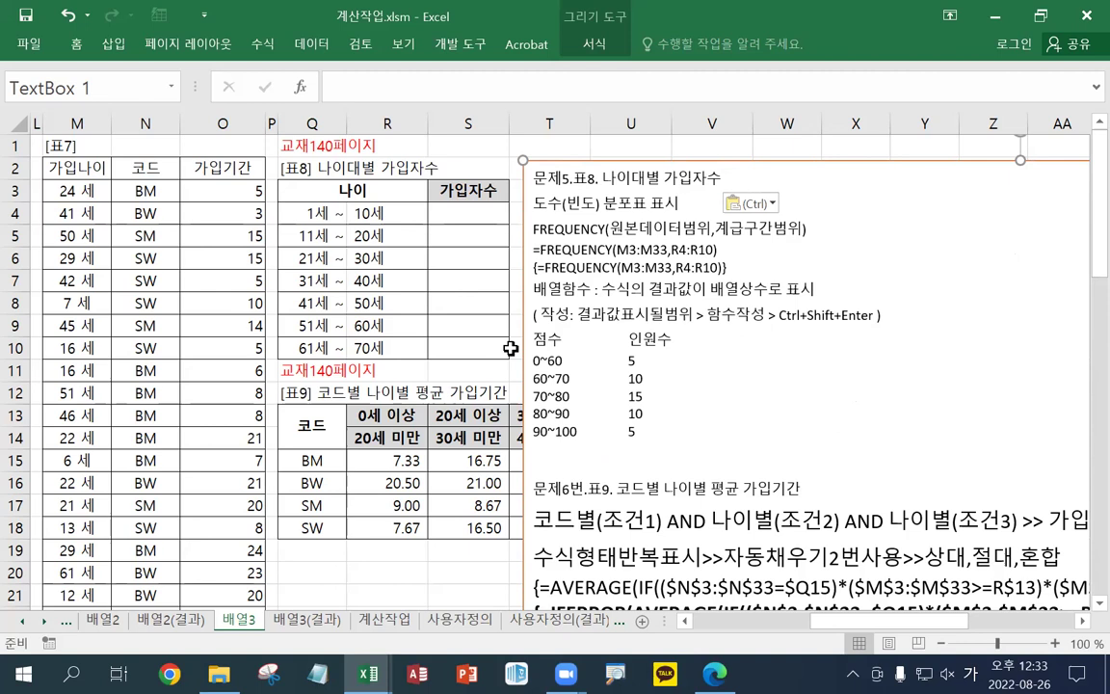
{"action": "key", "text": "Return"}
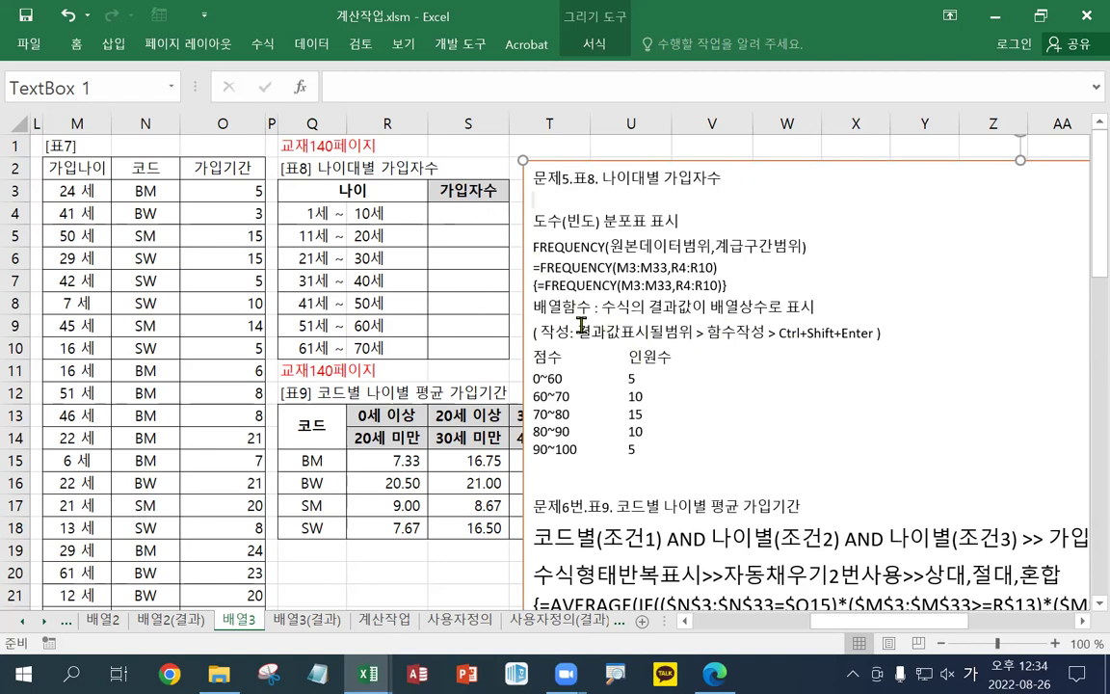
Enlarge the note's 도수(빈도) 분포표 표시, FREQUENCY(원본데이터범위,계급구간범위), 배열함수 and 작성 lines
{"action": "left_click_drag", "start_coordinate": [617, 449], "coordinate": [639, 449]}
{"action": "left_click_drag", "start_coordinate": [916, 331], "coordinate": [535, 293]}
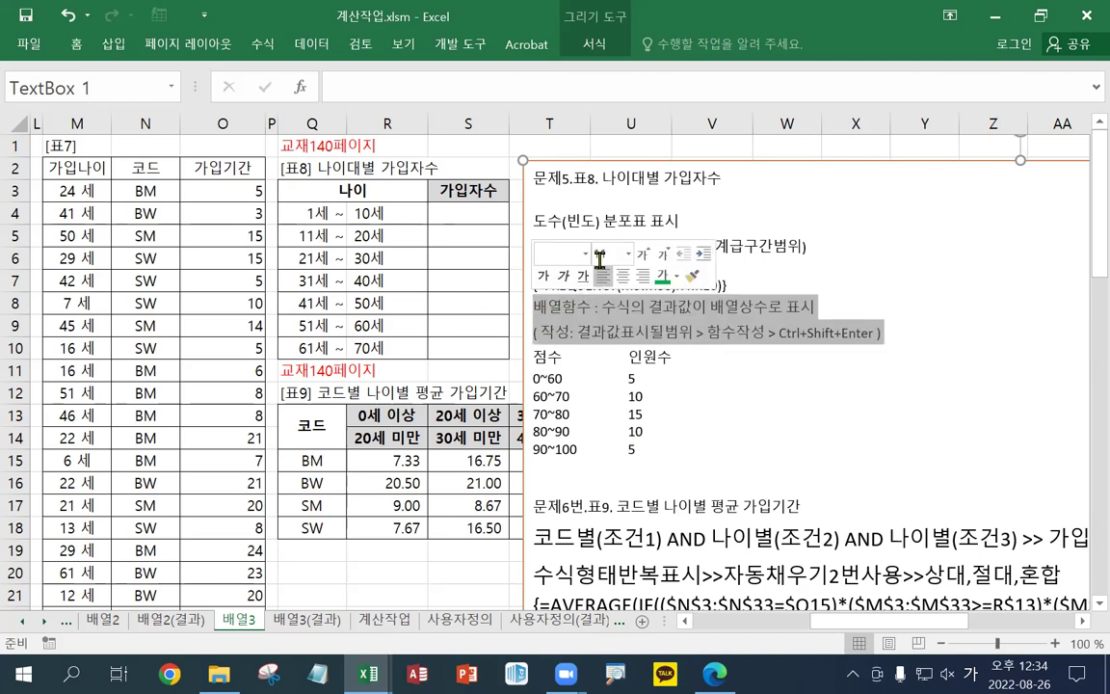
{"action": "left_click", "coordinate": [642, 256]}
{"action": "left_click", "coordinate": [643, 256]}
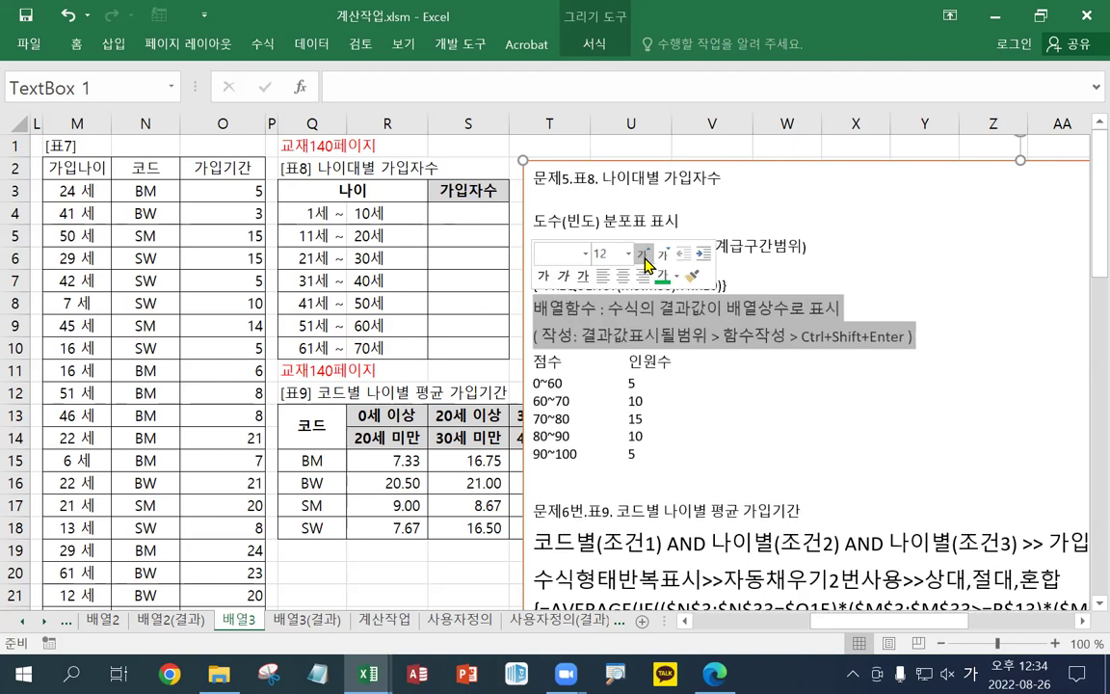
{"action": "left_click_drag", "start_coordinate": [807, 246], "coordinate": [453, 342]}
{"action": "left_click", "coordinate": [628, 173]}
Enter =FREQUENCY(M3:M33,R4:R10) as an array formula across the 가입자수 cells S4:S10 of [표8]
{"action": "type", "text": "=ㄹ"}
{"action": "key", "text": "BackSpace"}
{"action": "key", "text": "Hangul"}
{"action": "type", "text": "FREQ"}
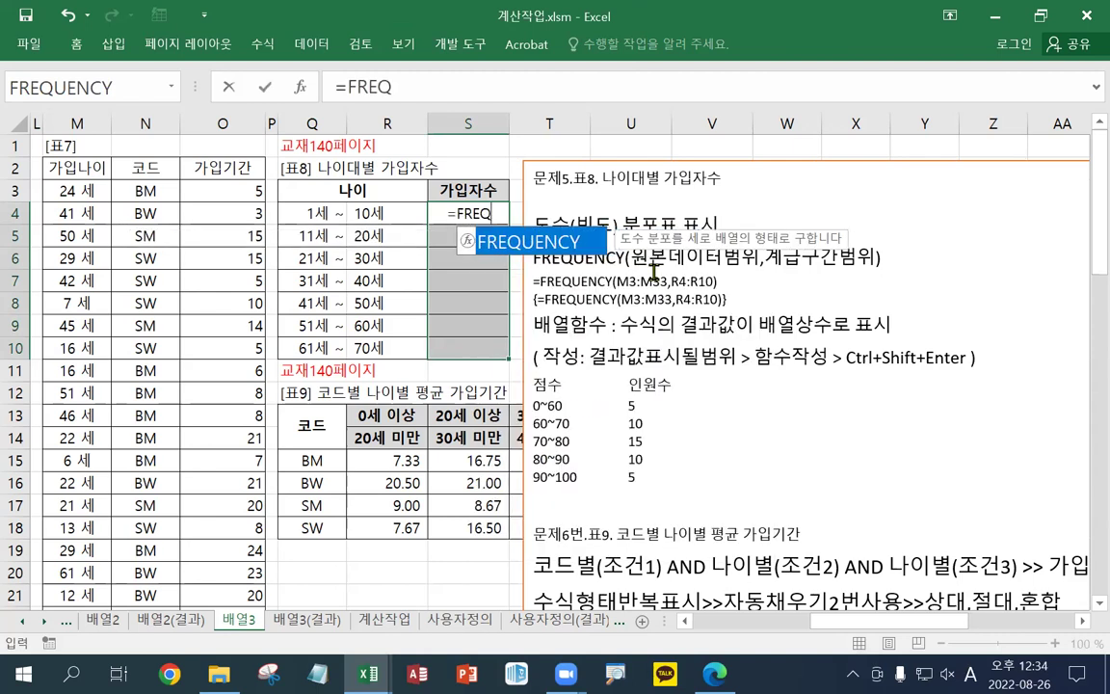
{"action": "type", "text": "UENCY("}
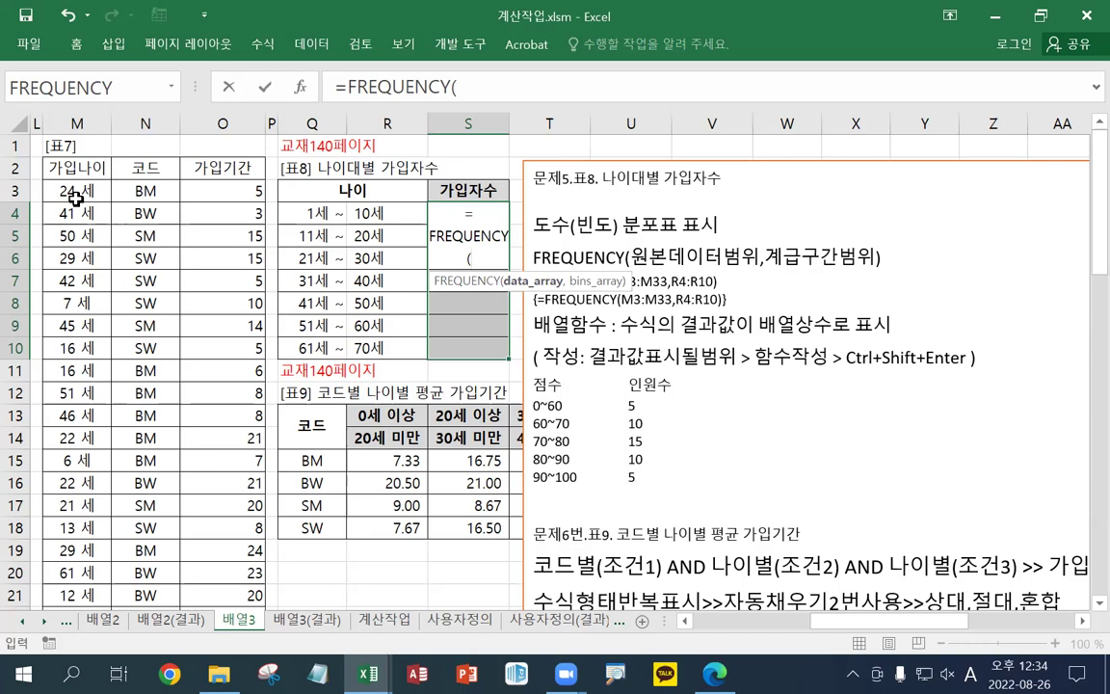
{"action": "left_click_drag", "start_coordinate": [75, 197], "coordinate": [89, 581]}
{"action": "scroll", "coordinate": [129, 530], "scroll_direction": "up", "scroll_amount": 5}
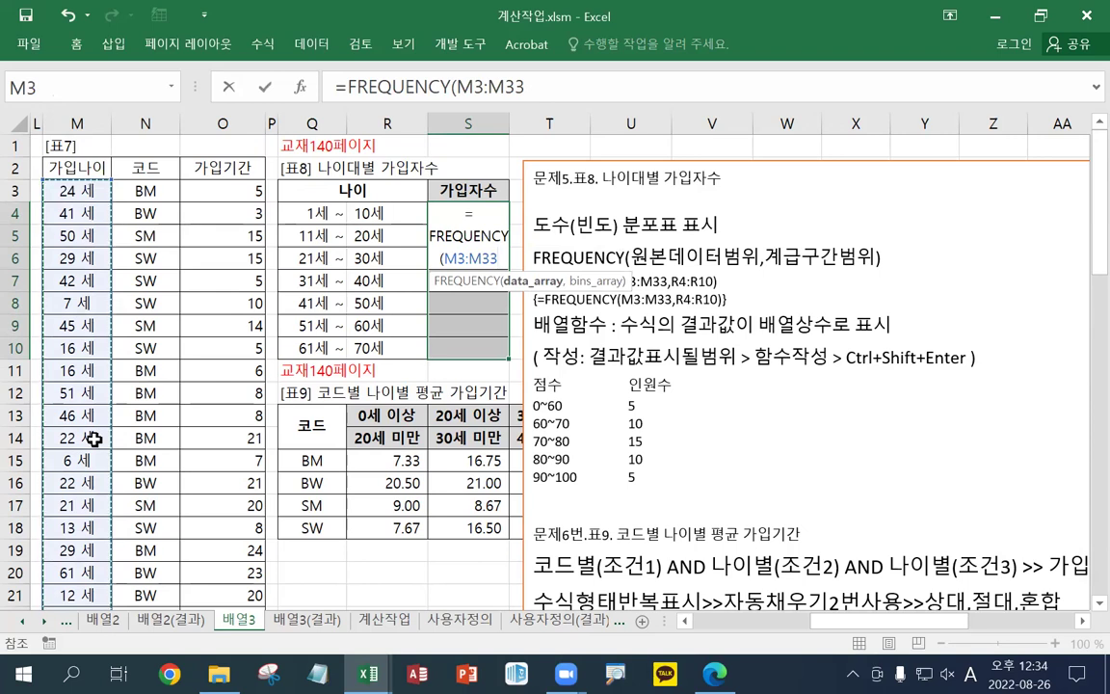
{"action": "type", "text": ","}
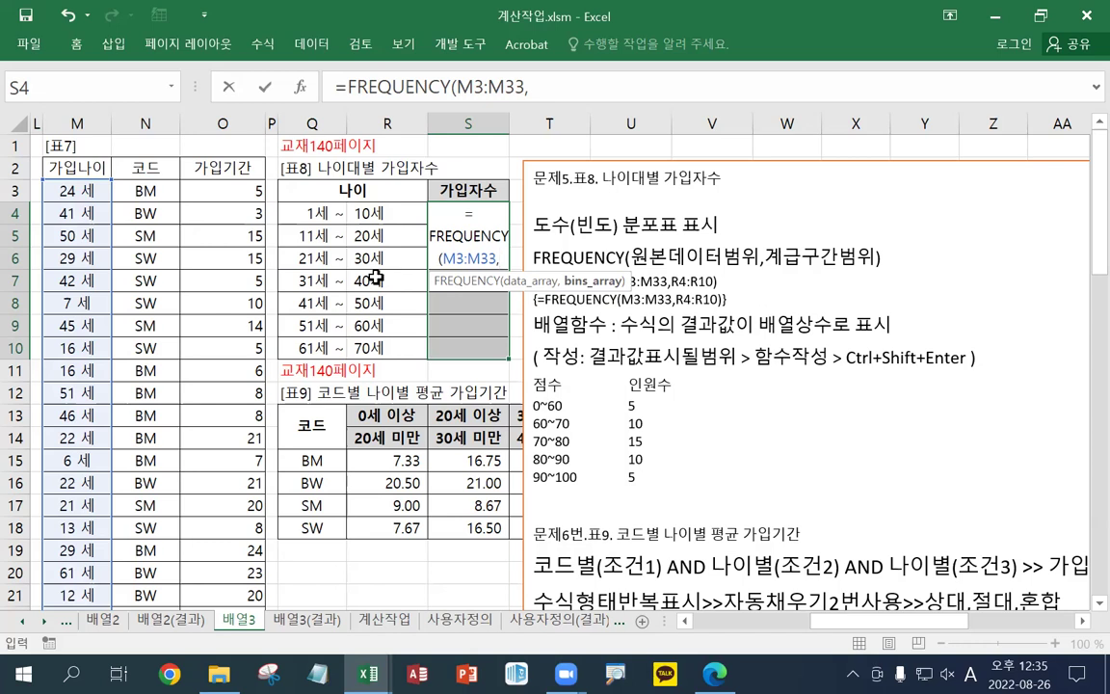
{"action": "left_click_drag", "start_coordinate": [371, 212], "coordinate": [372, 348]}
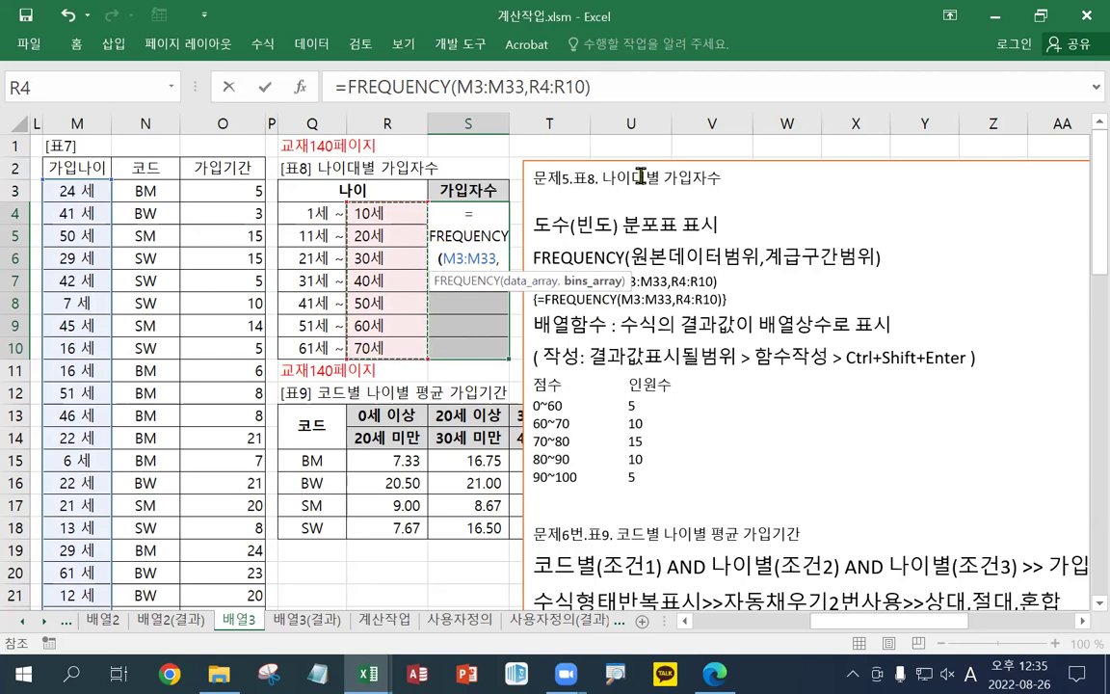
{"action": "type", "text": ")"}
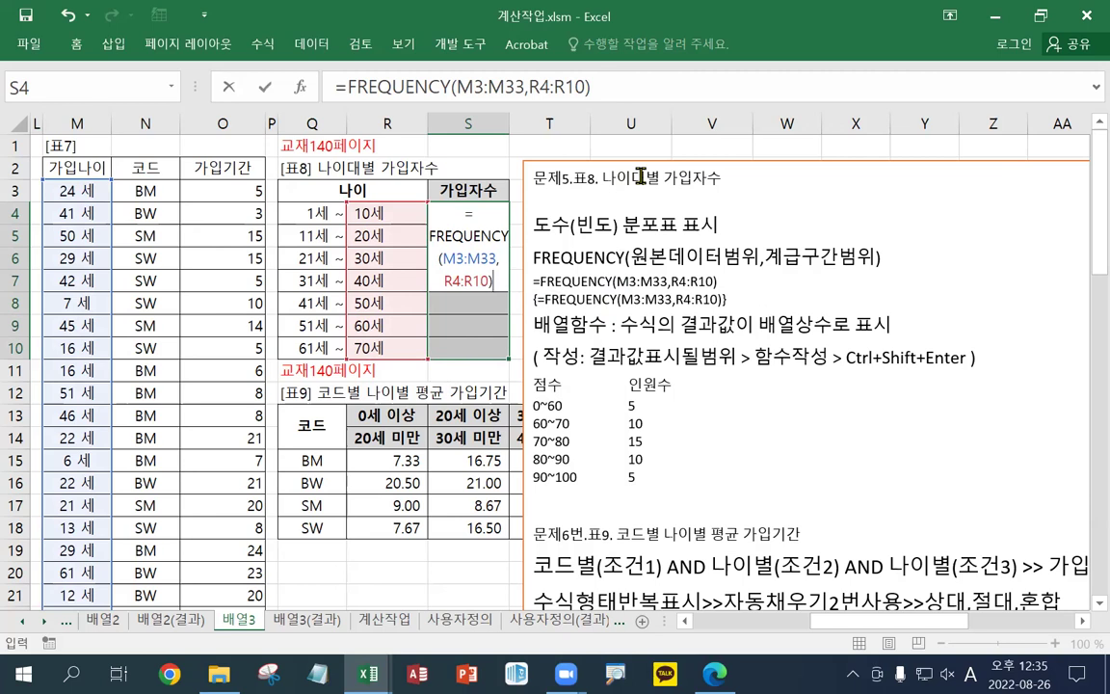
{"action": "key", "text": "ctrl+shift+Return"}
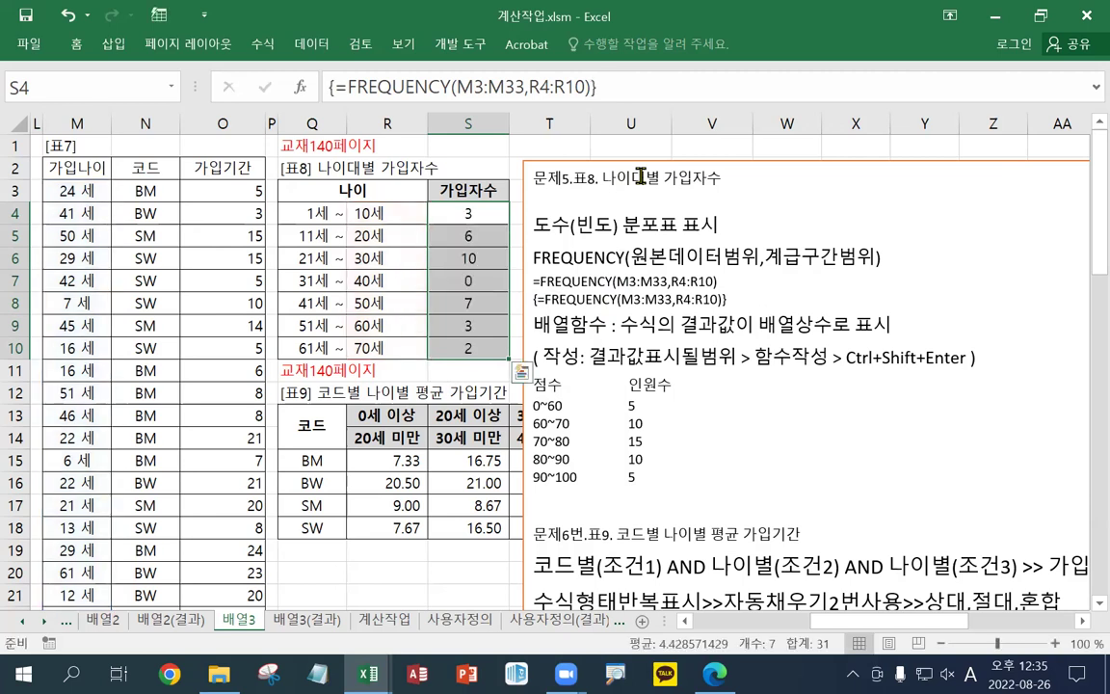
Add the formula {=FREQUENCY(M3:M33,R4:R10)} on the line below the note's 문제5.표8. 나이대별 가입자수 heading
{"action": "left_click", "coordinate": [626, 180]}
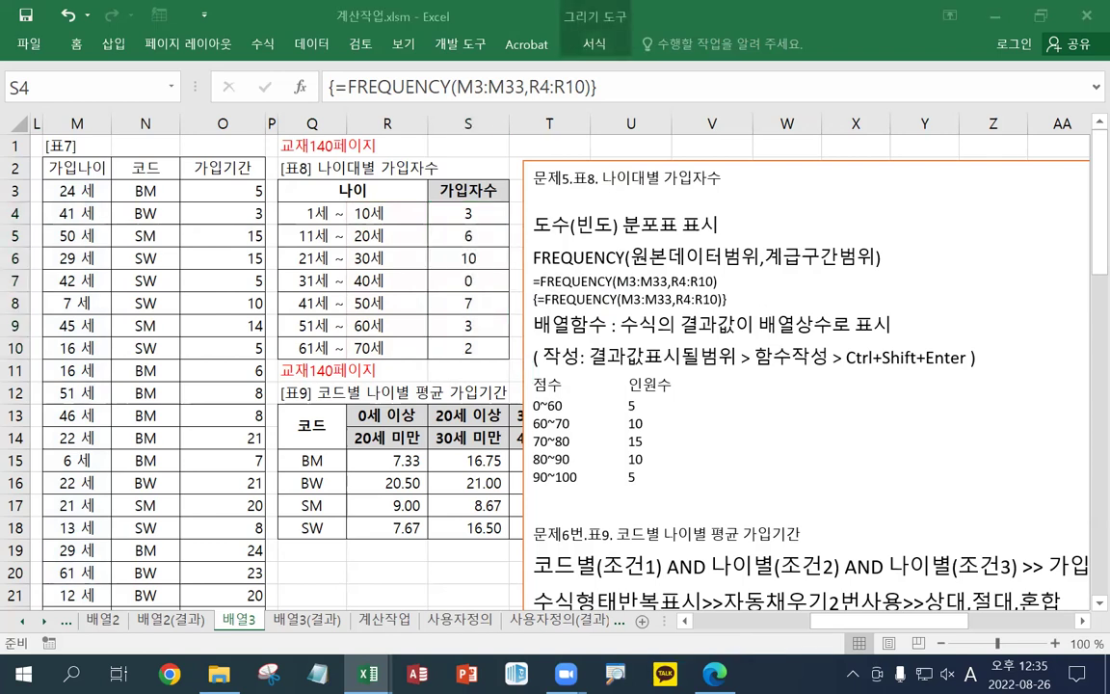
{"action": "left_click", "coordinate": [586, 201]}
{"action": "type", "text": "{=FREQUENCY(M3:M33,R4:R10)}"}
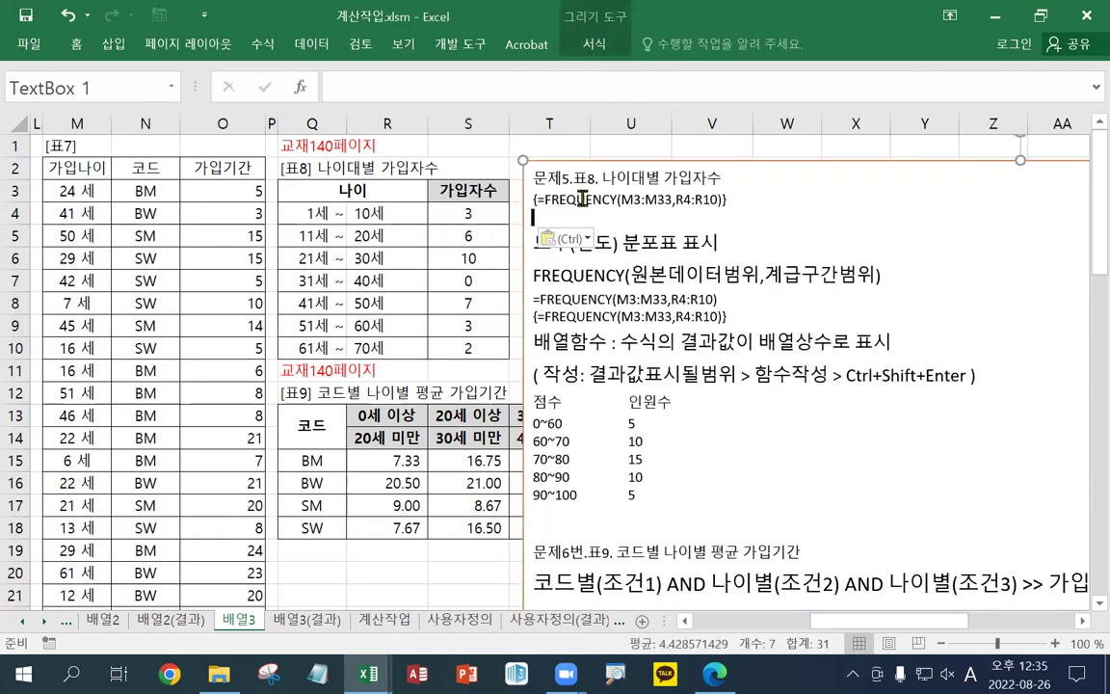
{"action": "left_click", "coordinate": [574, 241]}
{"action": "left_click", "coordinate": [613, 288]}
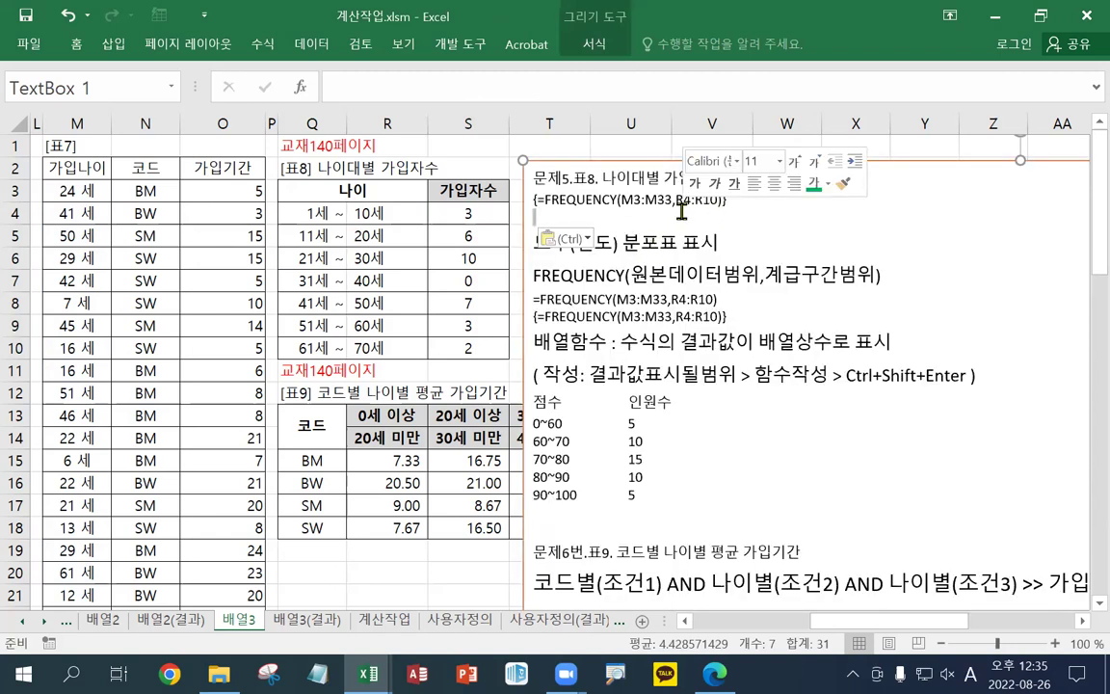
{"action": "left_click", "coordinate": [467, 222]}
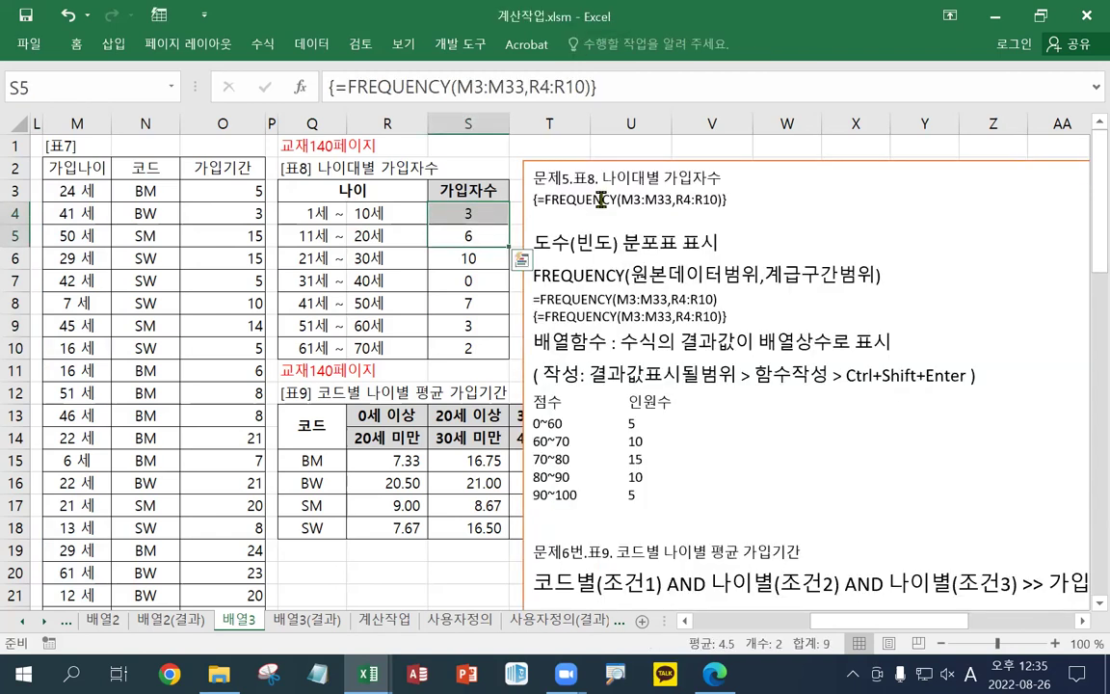
Enlarge the {=FREQUENCY(M3:M33,R4:R10)} line below the note's 문제5 heading to larger than 18 pt
{"action": "triple_click", "coordinate": [644, 196]}
{"action": "left_click", "coordinate": [713, 151]}
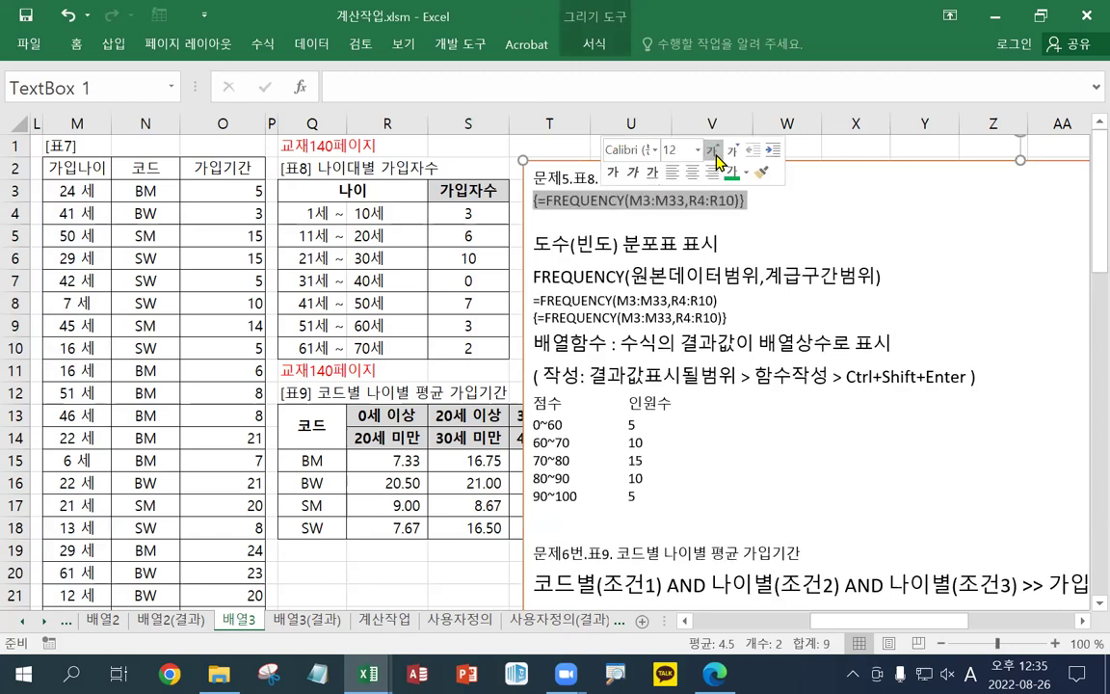
{"action": "left_click", "coordinate": [713, 151]}
{"action": "left_click", "coordinate": [713, 152]}
{"action": "left_click", "coordinate": [713, 151]}
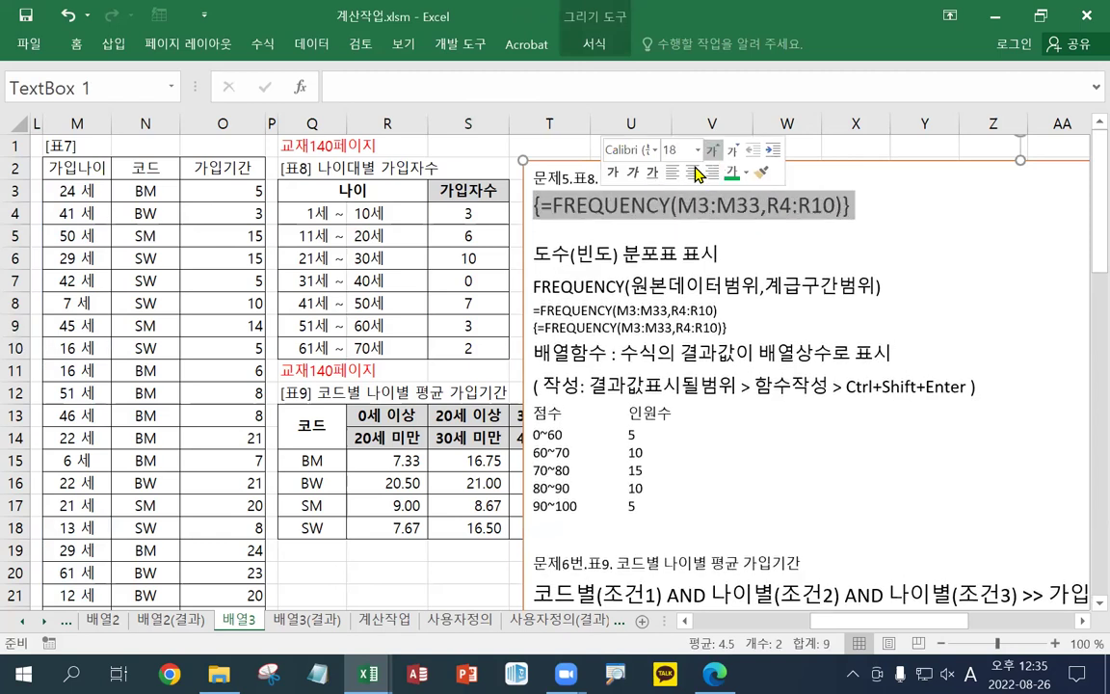
{"action": "left_click", "coordinate": [713, 152]}
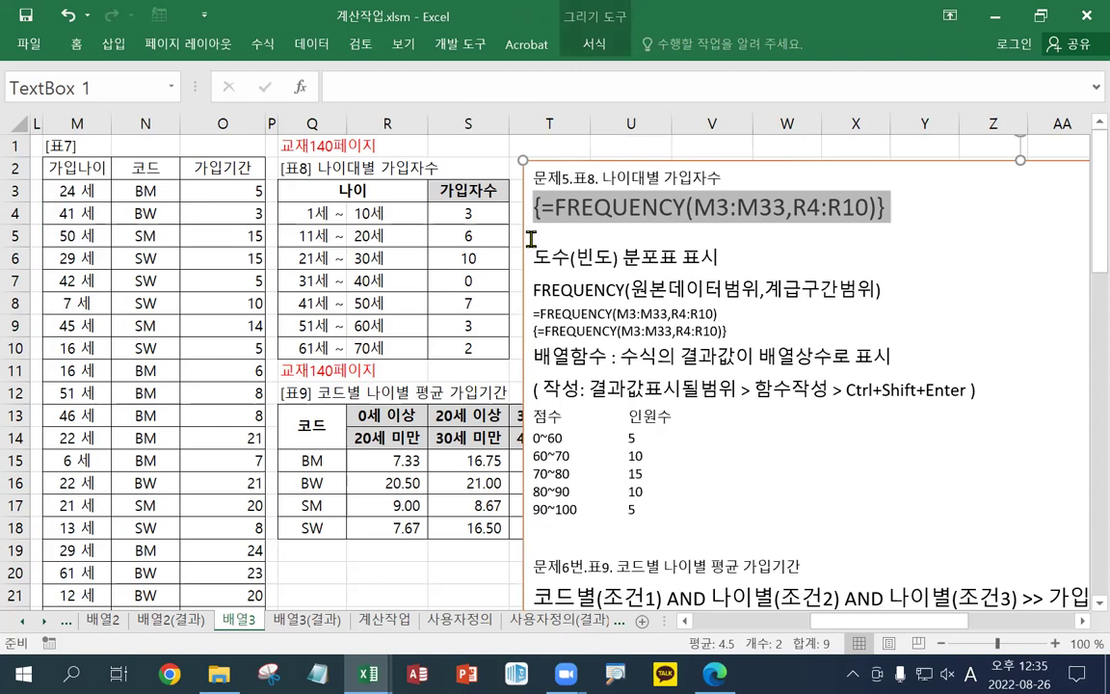
Move the note text box below [표8] so that it starts near row 11 at the boundary of columns Q and R
{"action": "left_click_drag", "start_coordinate": [599, 178], "coordinate": [395, 369]}
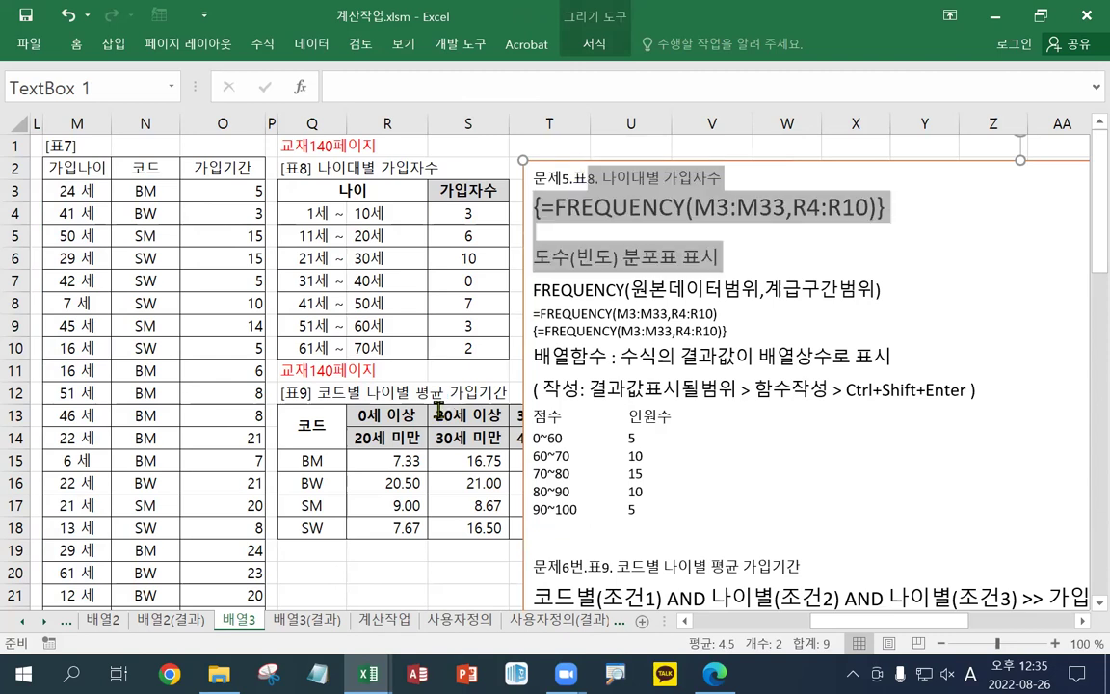
{"action": "left_click_drag", "start_coordinate": [513, 159], "coordinate": [336, 374]}
{"action": "left_click", "coordinate": [473, 215]}
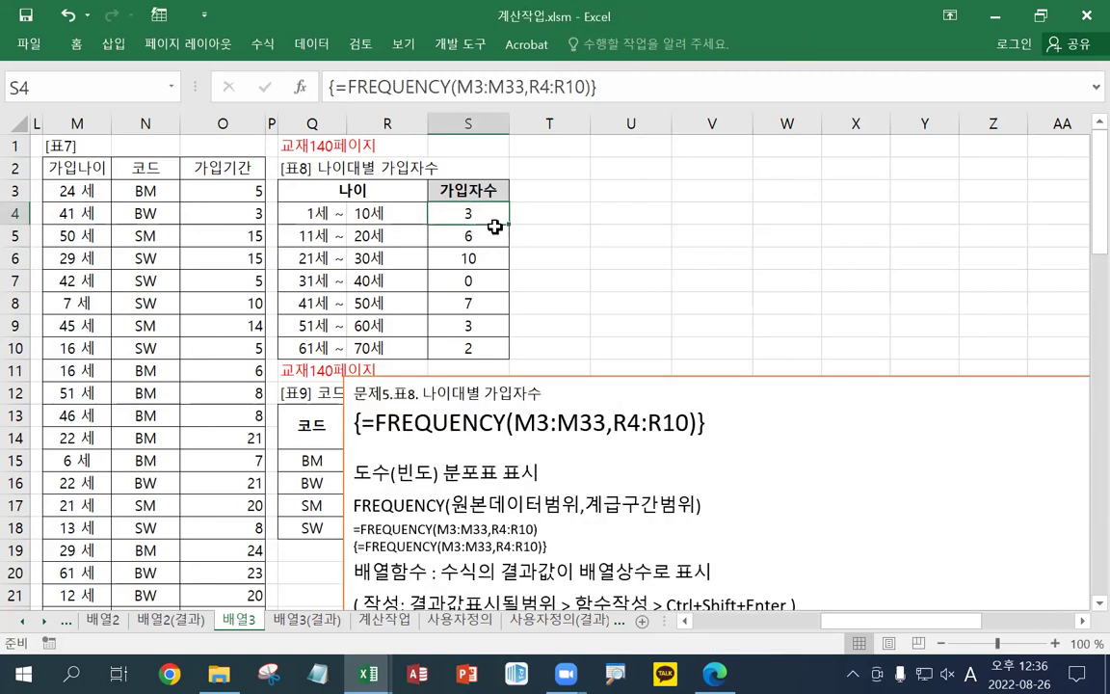
Extend the S4:S10 array formula to =FREQUENCY(M3:M33,R4:R10)>0 and check the result for the 31–40세 group
{"action": "left_click_drag", "start_coordinate": [473, 215], "coordinate": [470, 349]}
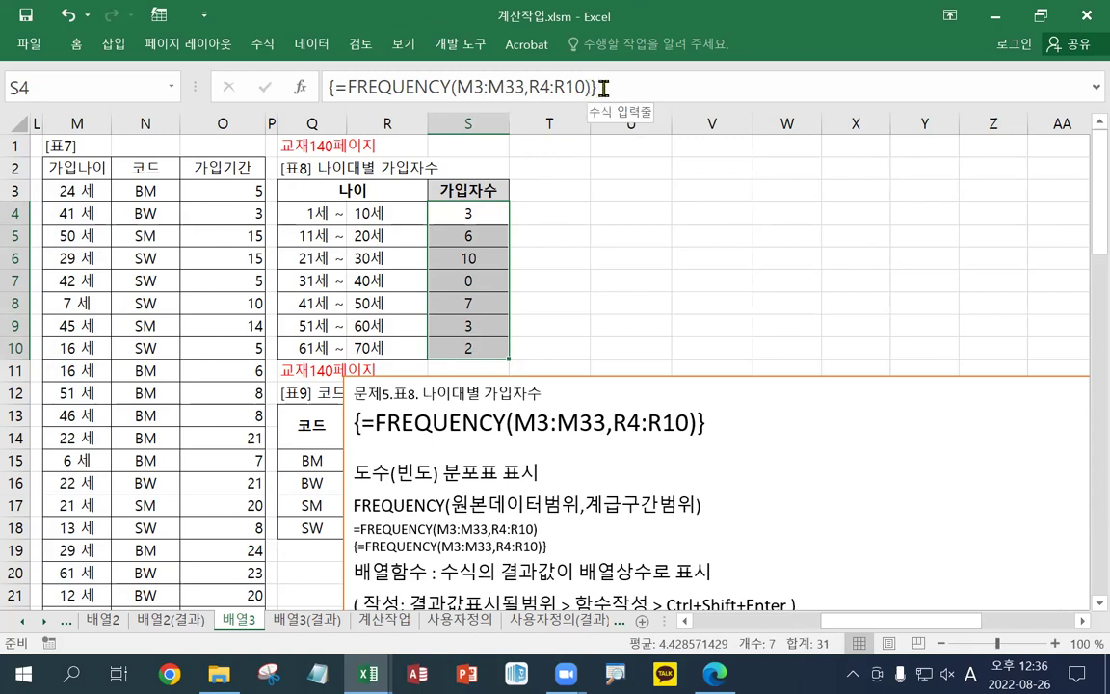
{"action": "left_click", "coordinate": [620, 87]}
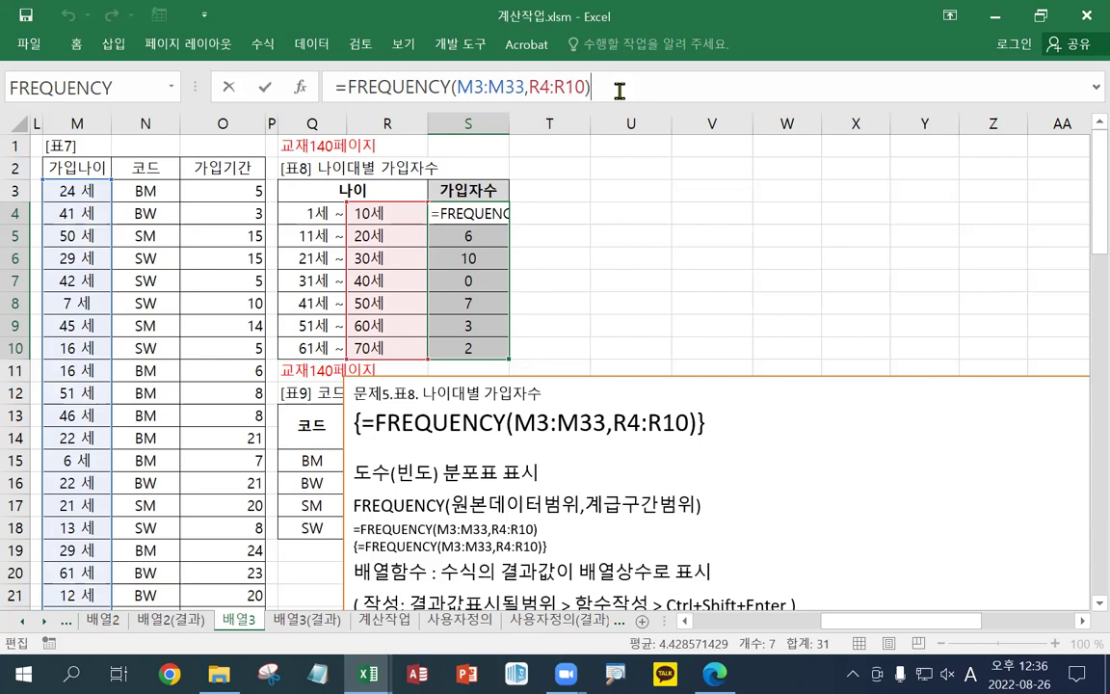
{"action": "type", "text": ">"}
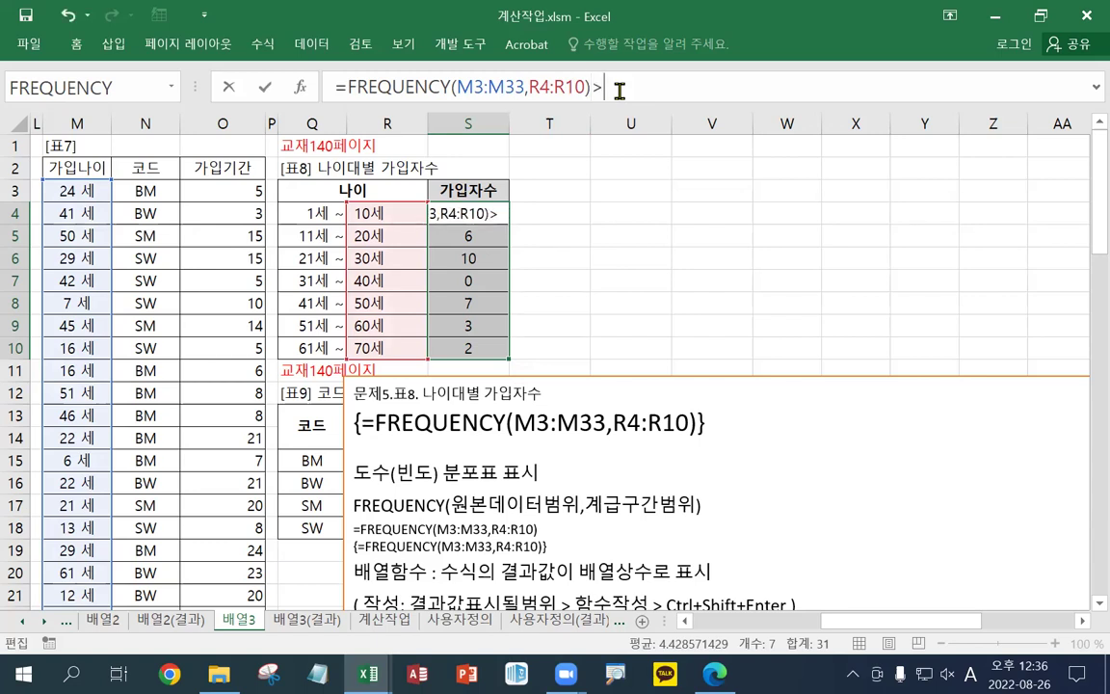
{"action": "type", "text": "0"}
{"action": "key", "text": "ctrl+shift+Return"}
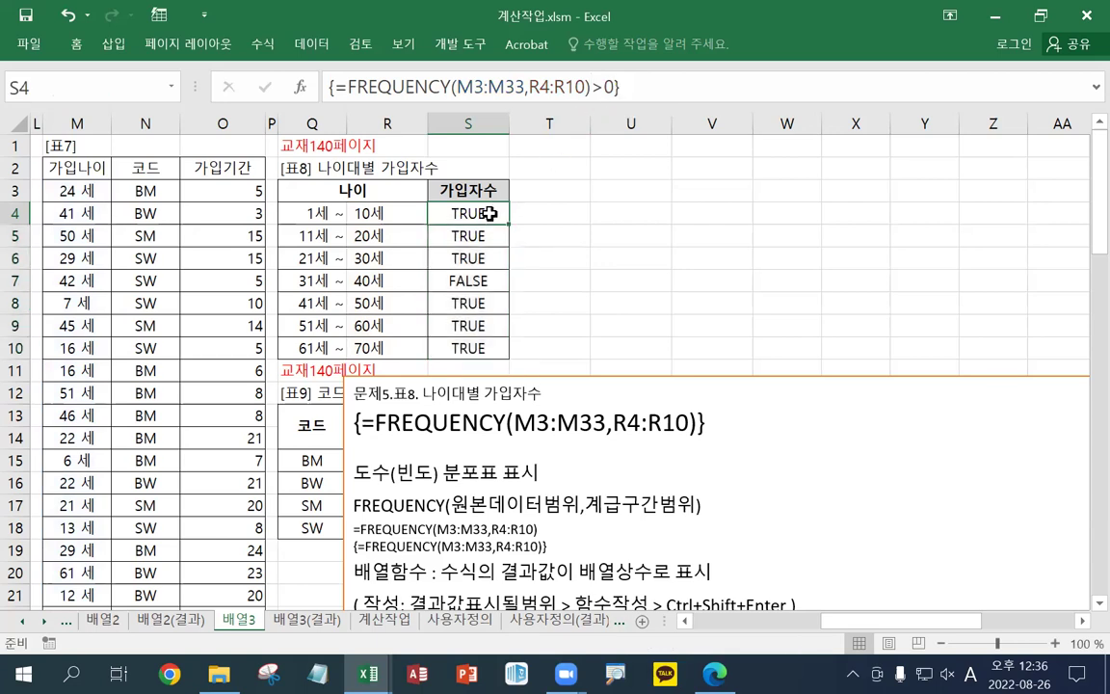
{"action": "left_click", "coordinate": [483, 279]}
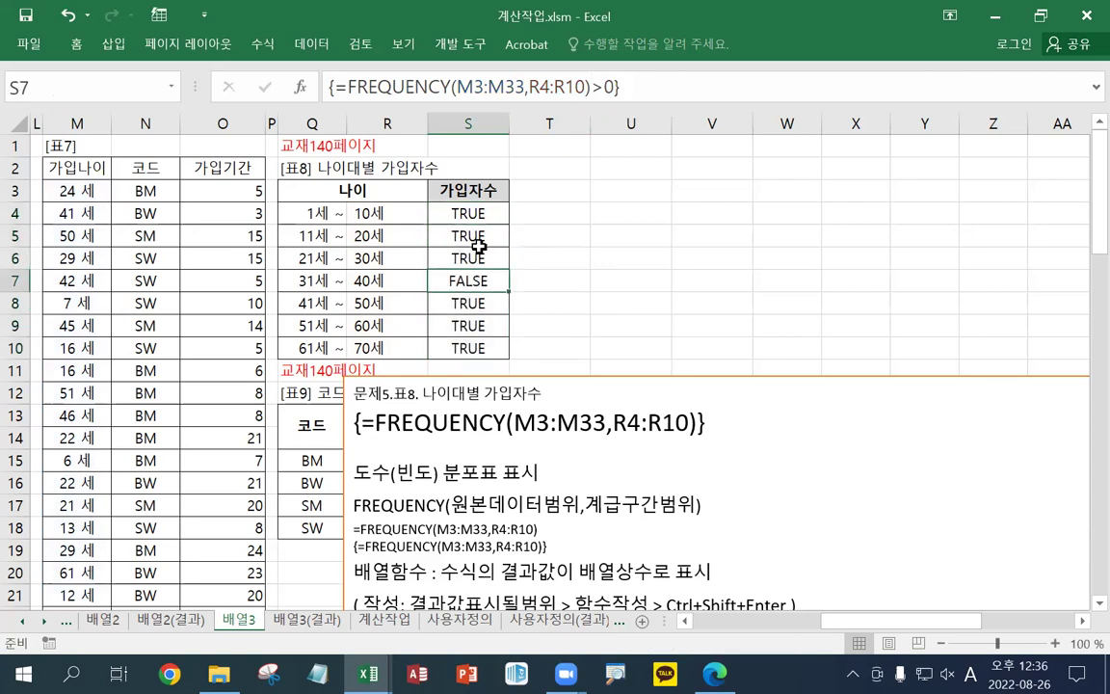
Undo and redo the >0 comparison in S4:S10, re-entering it as an array formula
{"action": "left_click", "coordinate": [62, 15]}
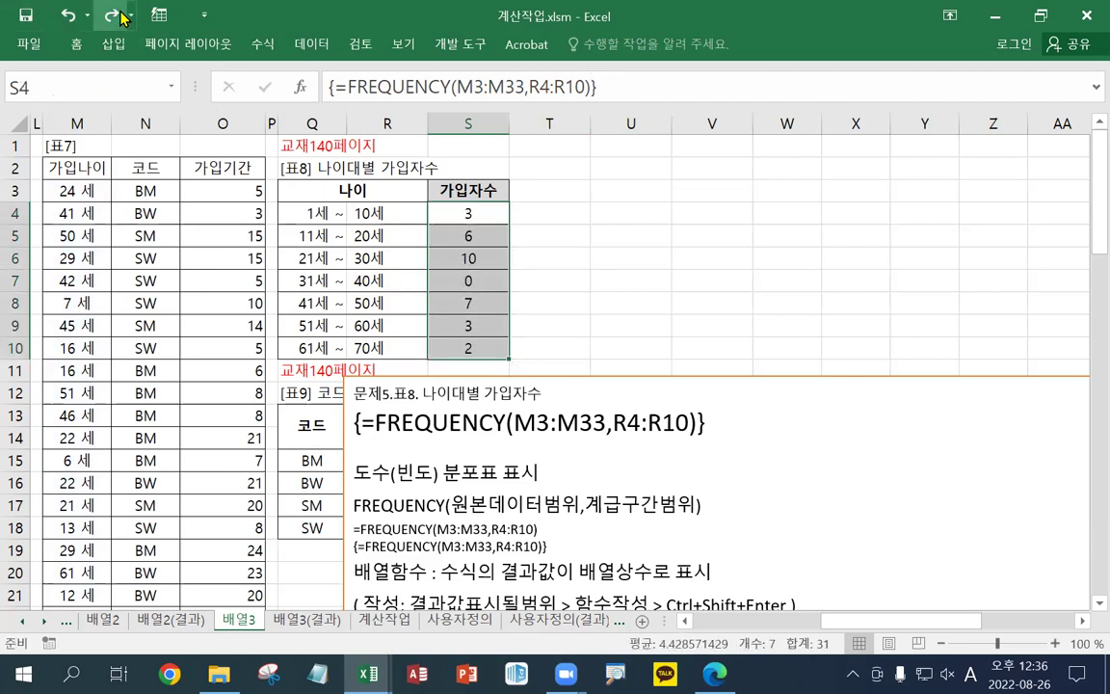
{"action": "left_click", "coordinate": [112, 15]}
{"action": "left_click", "coordinate": [631, 84]}
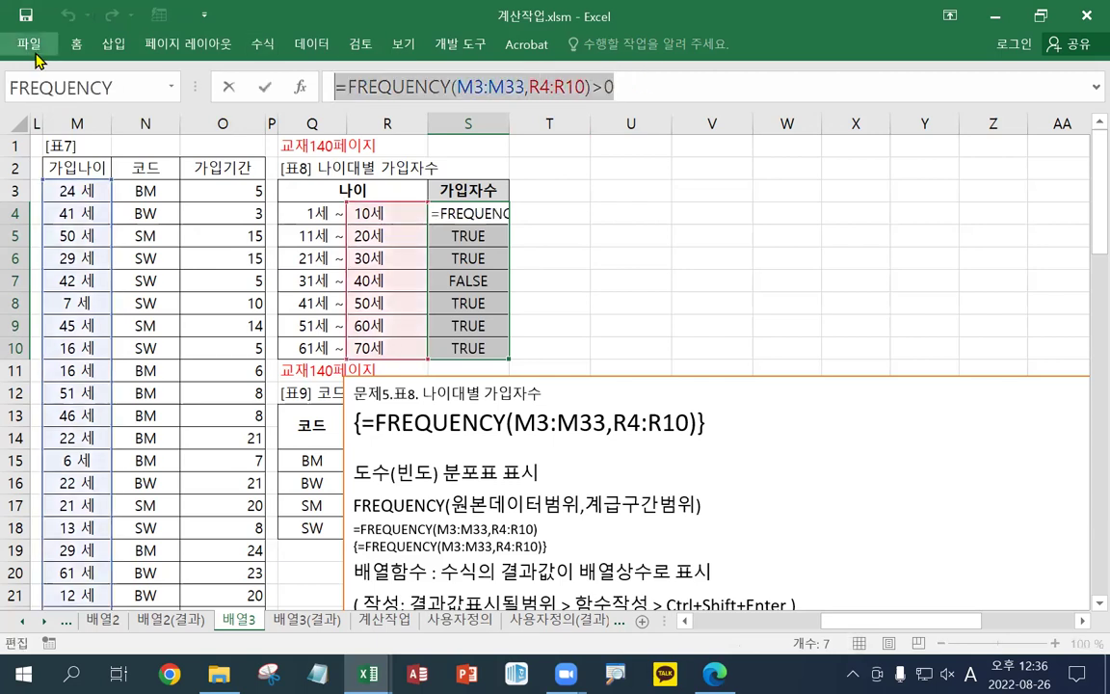
{"action": "key", "text": "ctrl+shift+Return"}
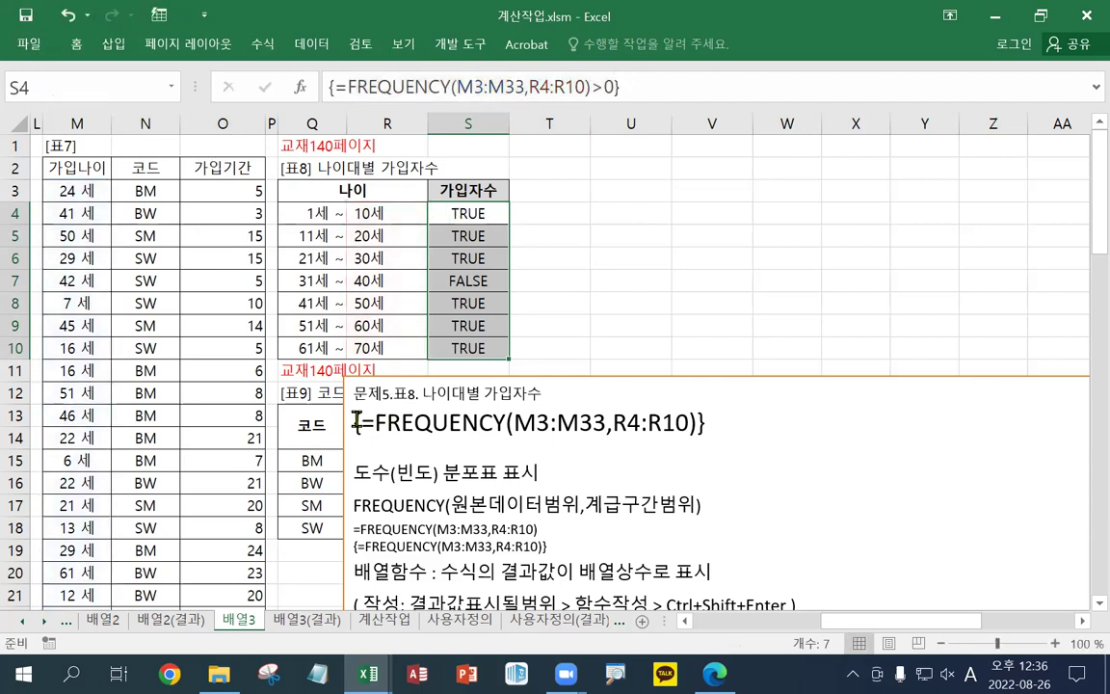
Replace the note's large formula line below the heading with {=FREQUENCY(M3:M33,R4:R10)} followed by the label 가입자수, in matching large text
{"action": "left_click", "coordinate": [356, 419]}
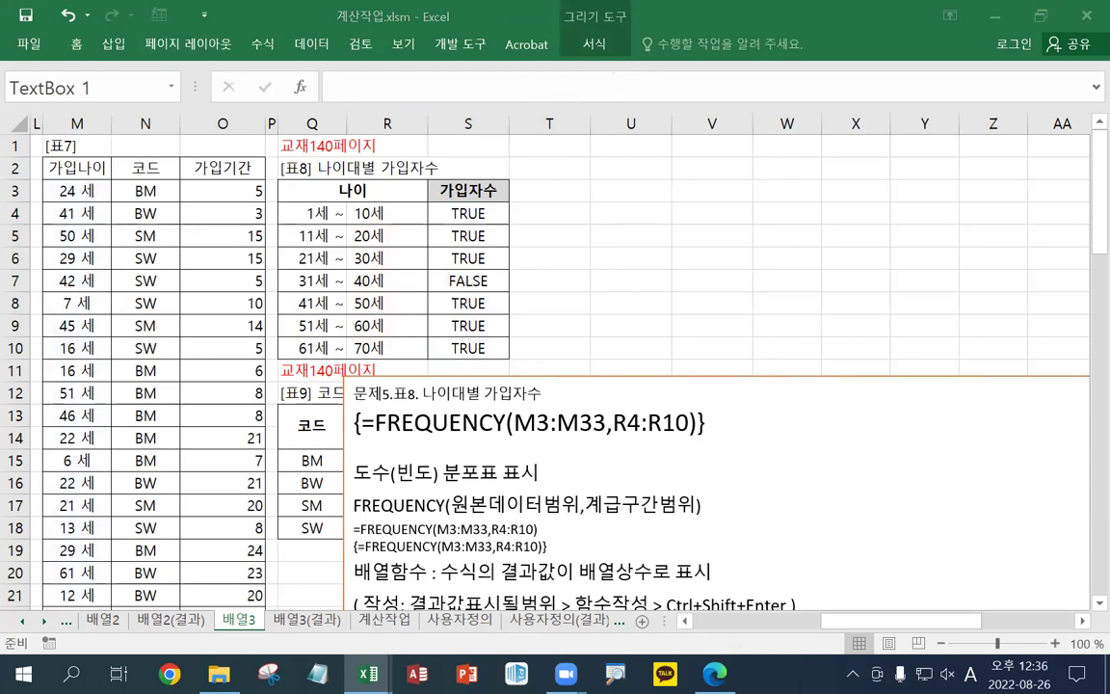
{"action": "left_click", "coordinate": [354, 422]}
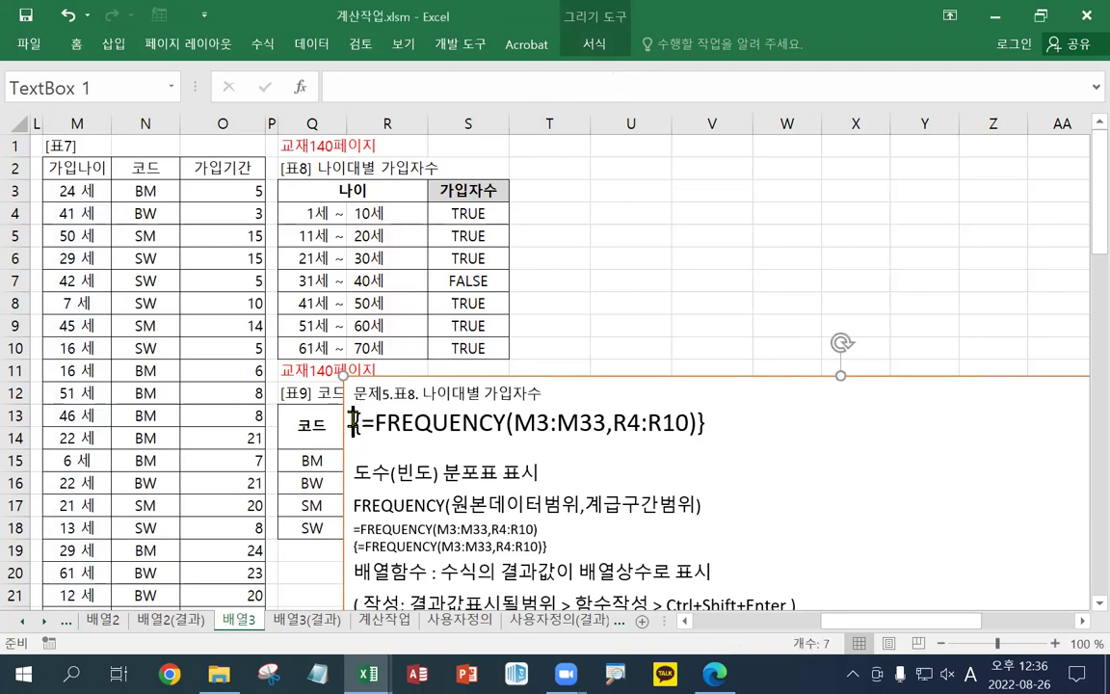
{"action": "type", "text": "{=FREQUENCY(M3:M33,R4:R10)}\t가입자수"}
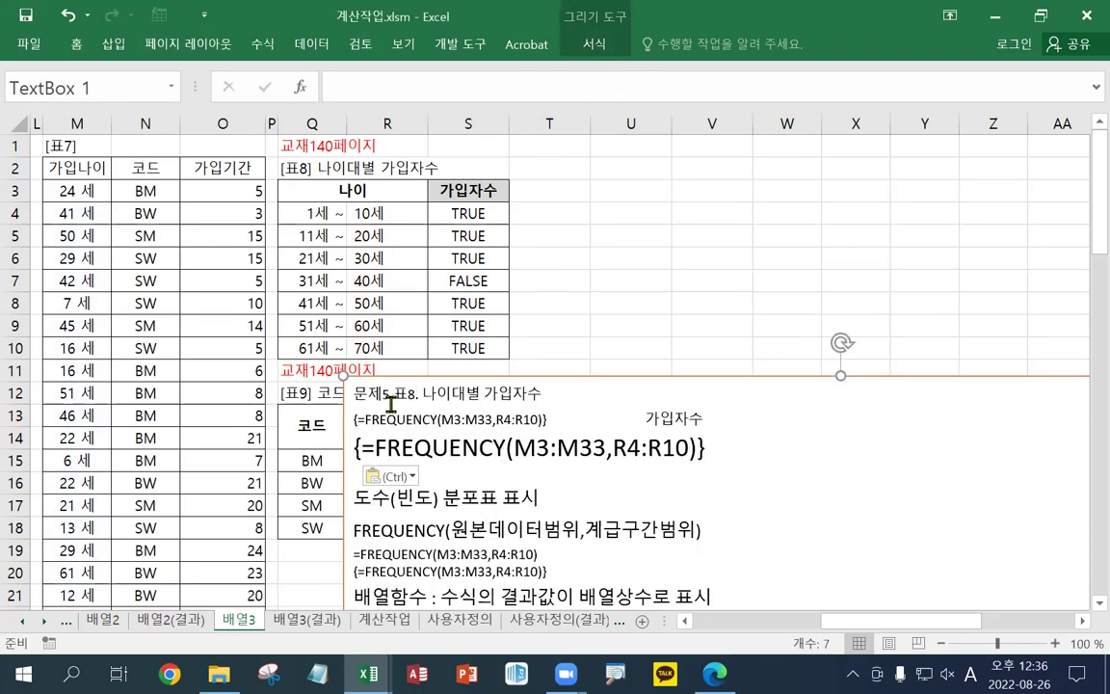
{"action": "left_click", "coordinate": [394, 476]}
{"action": "left_click", "coordinate": [431, 518]}
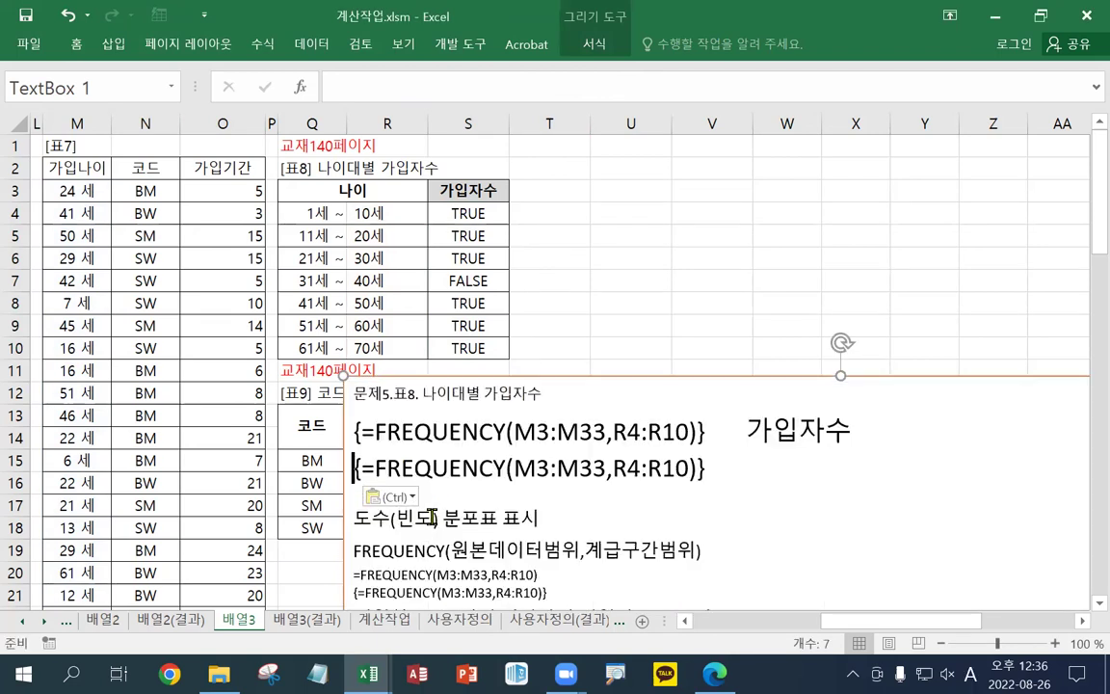
{"action": "key", "text": "shift+End"}
{"action": "key", "text": "Delete"}
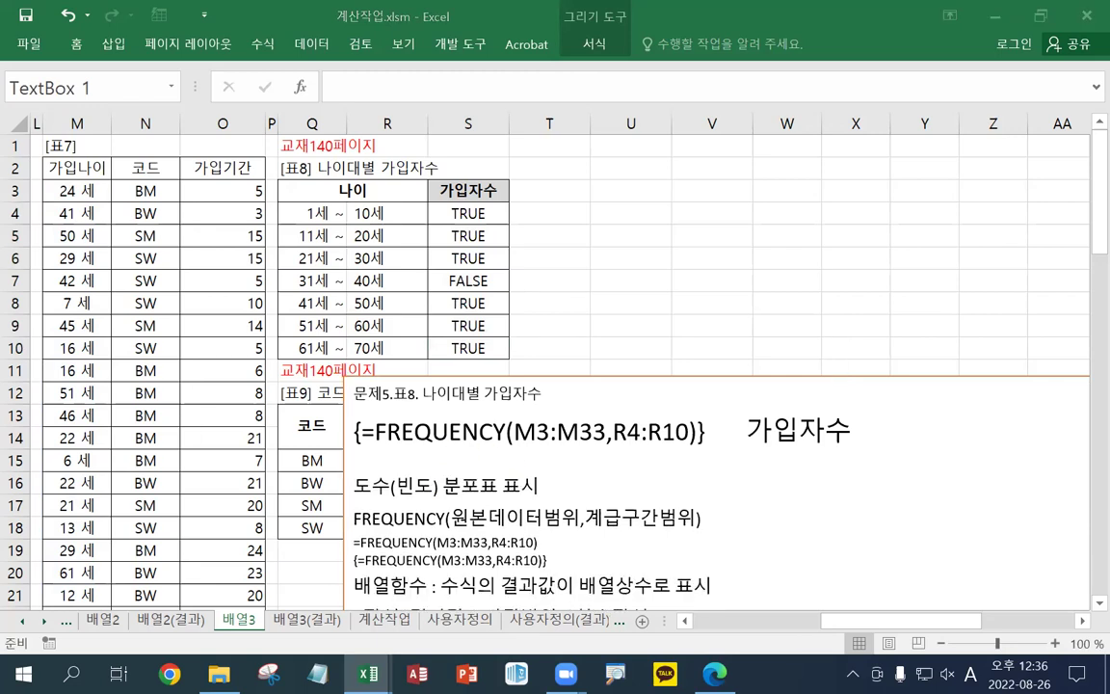
Insert {=FREQUENCY(M3:M33,R4:R10)>0} in matching large text on a new line above the note's 가입자수 formula
{"action": "left_click", "coordinate": [359, 433]}
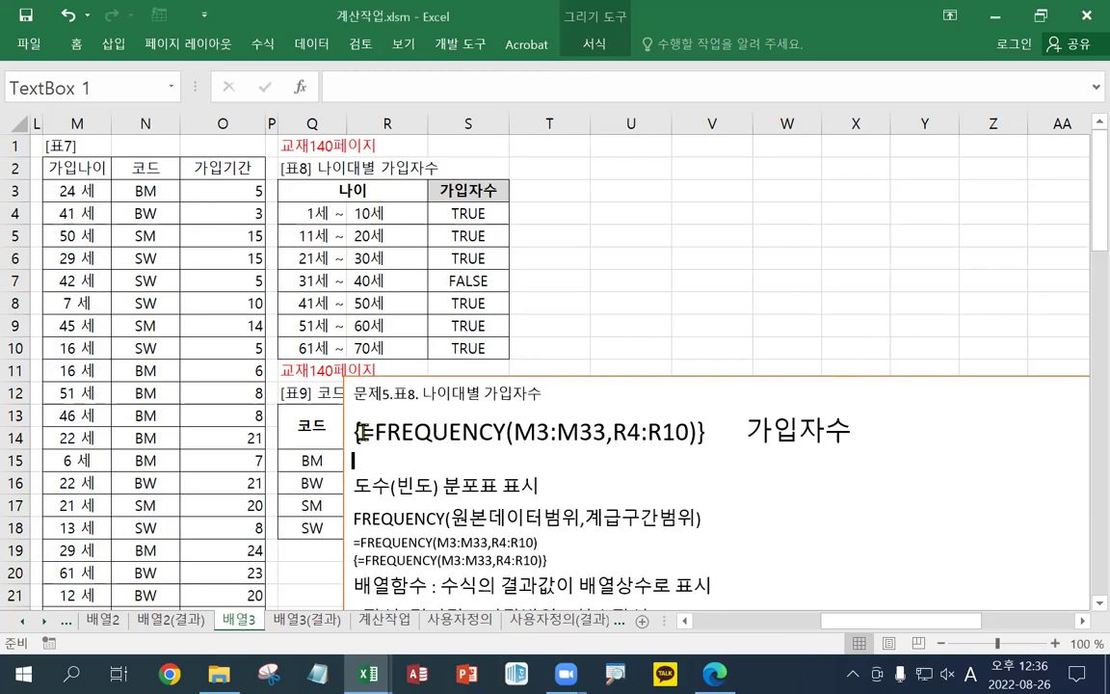
{"action": "type", "text": "{=FREQUENCY(M3:M33,R4:R10)>0}"}
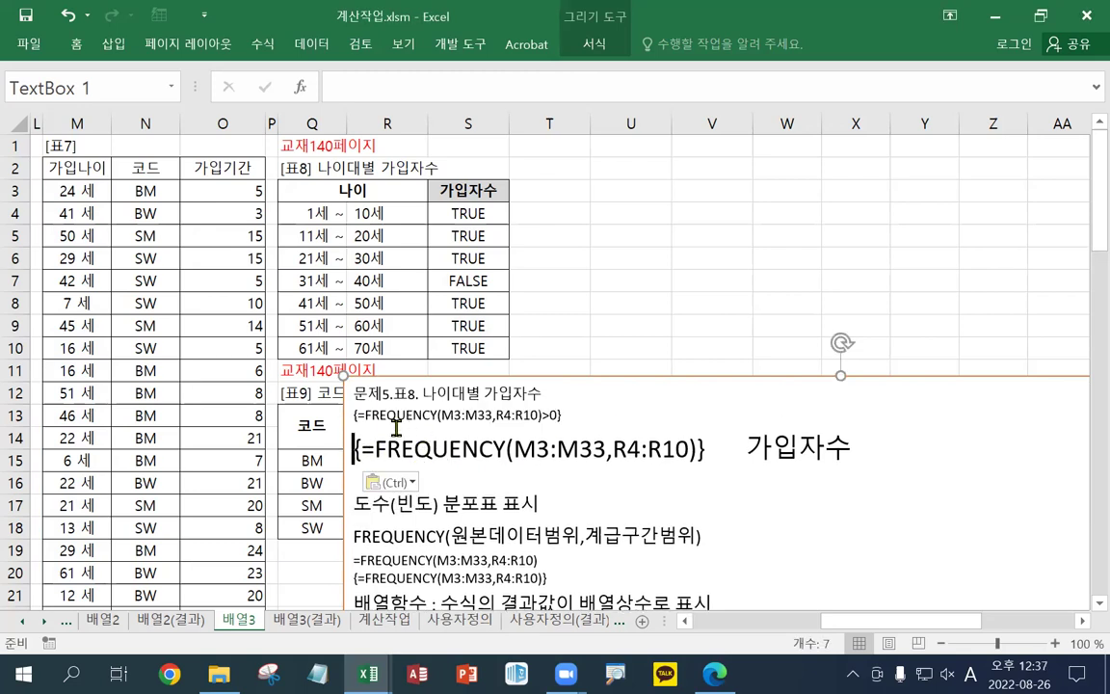
{"action": "left_click", "coordinate": [393, 482]}
{"action": "left_click", "coordinate": [408, 529]}
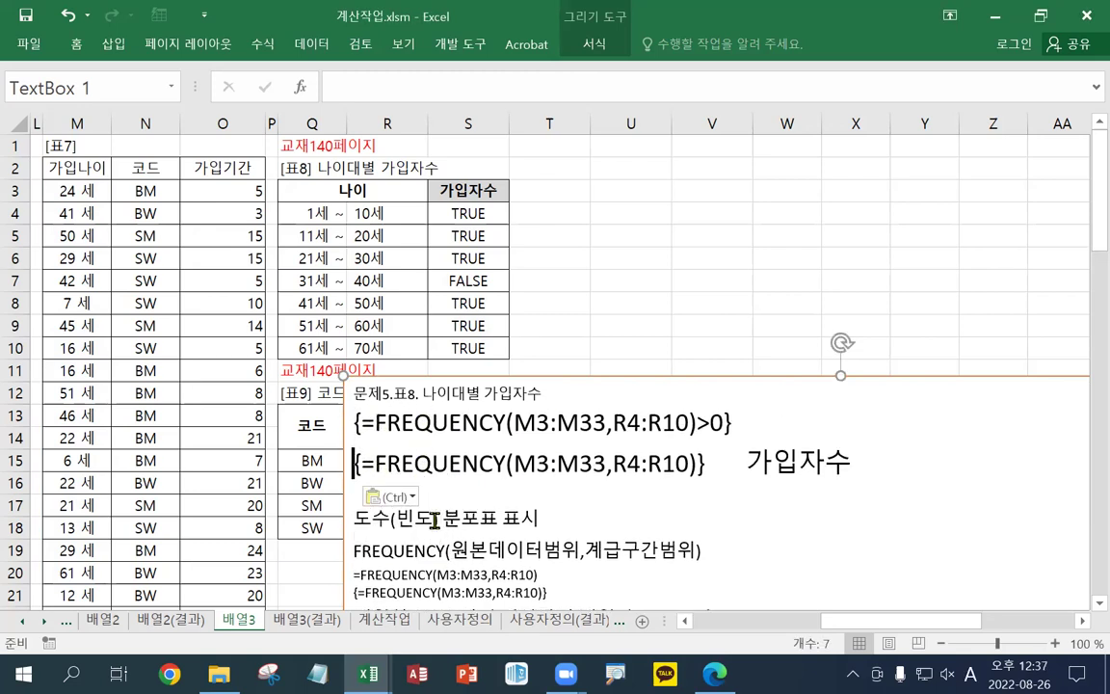
{"action": "left_click", "coordinate": [483, 212]}
{"action": "left_click_drag", "start_coordinate": [485, 215], "coordinate": [464, 344]}
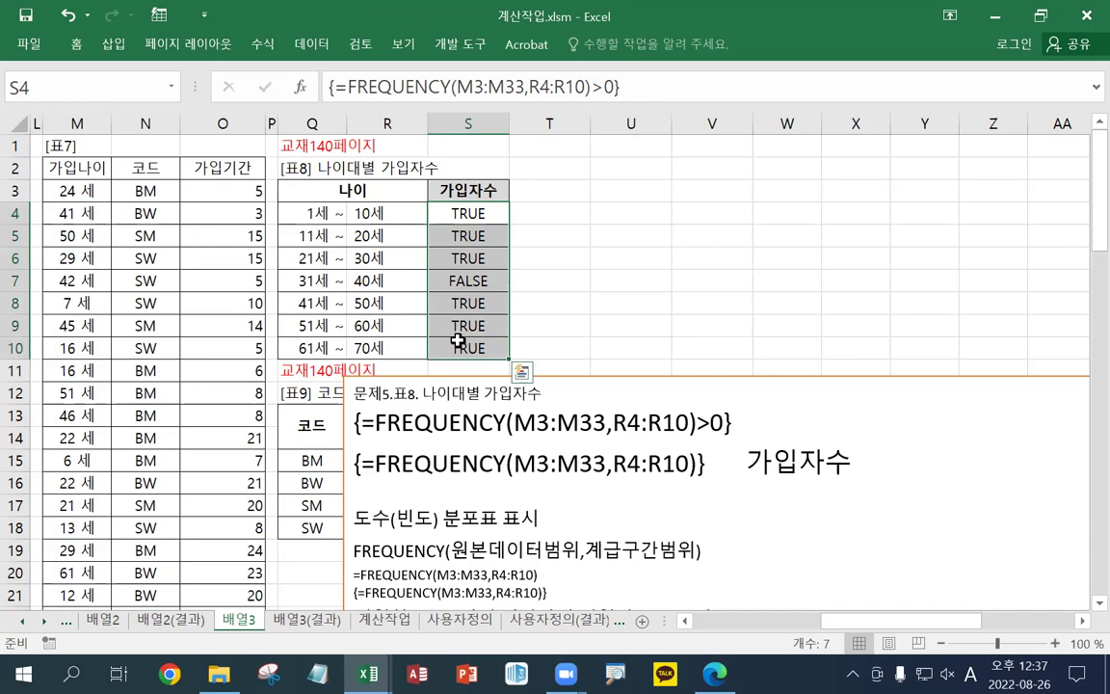
{"action": "double_click", "coordinate": [481, 216]}
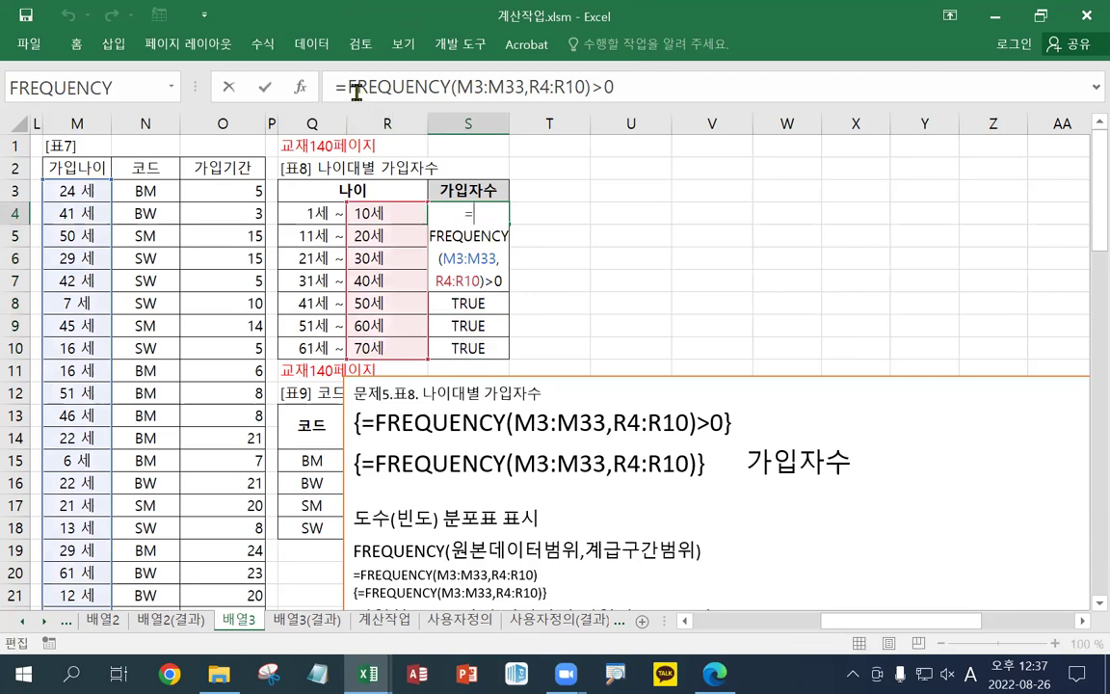
{"action": "type", "text": "1``"}
{"action": "key", "text": "Escape"}
Begin wrapping the S4:S10 formula in IF, with FREQUENCY(M3:M33,R4:R10)>0 as the logical test
{"action": "left_click_drag", "start_coordinate": [484, 215], "coordinate": [470, 345]}
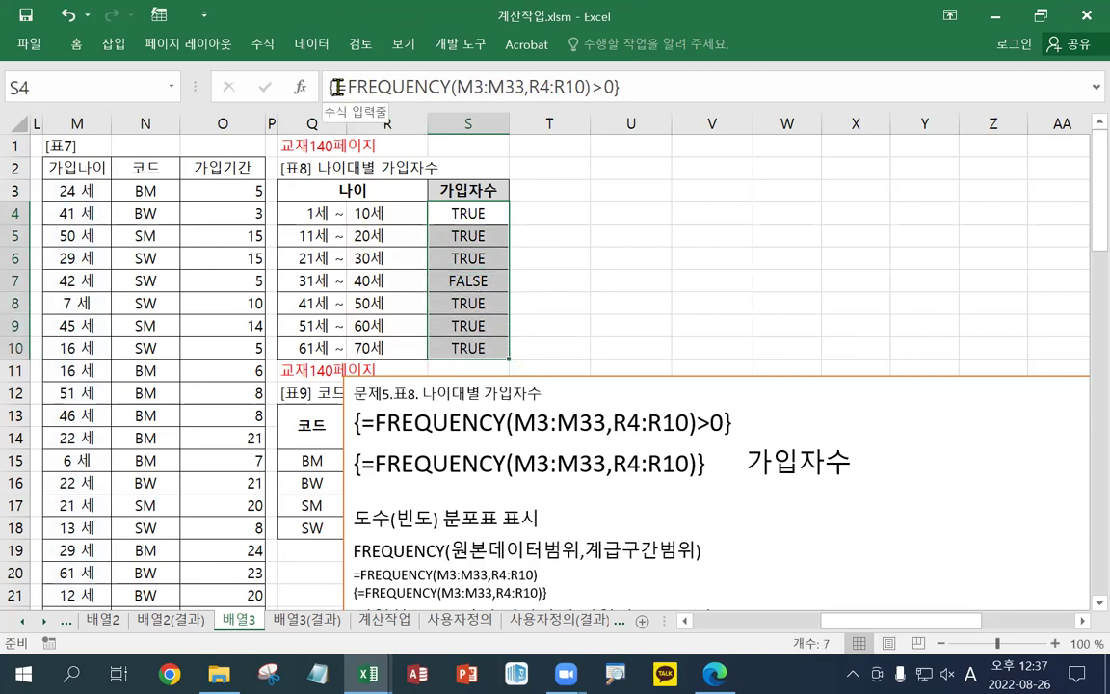
{"action": "left_click", "coordinate": [336, 87]}
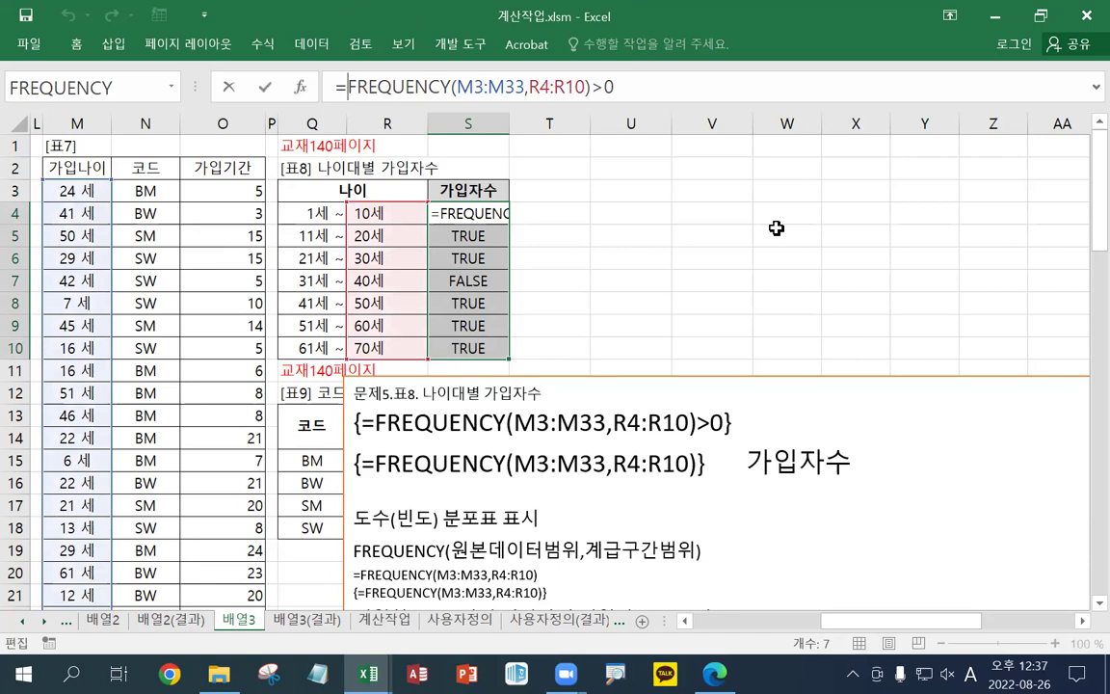
{"action": "type", "text": "IF("}
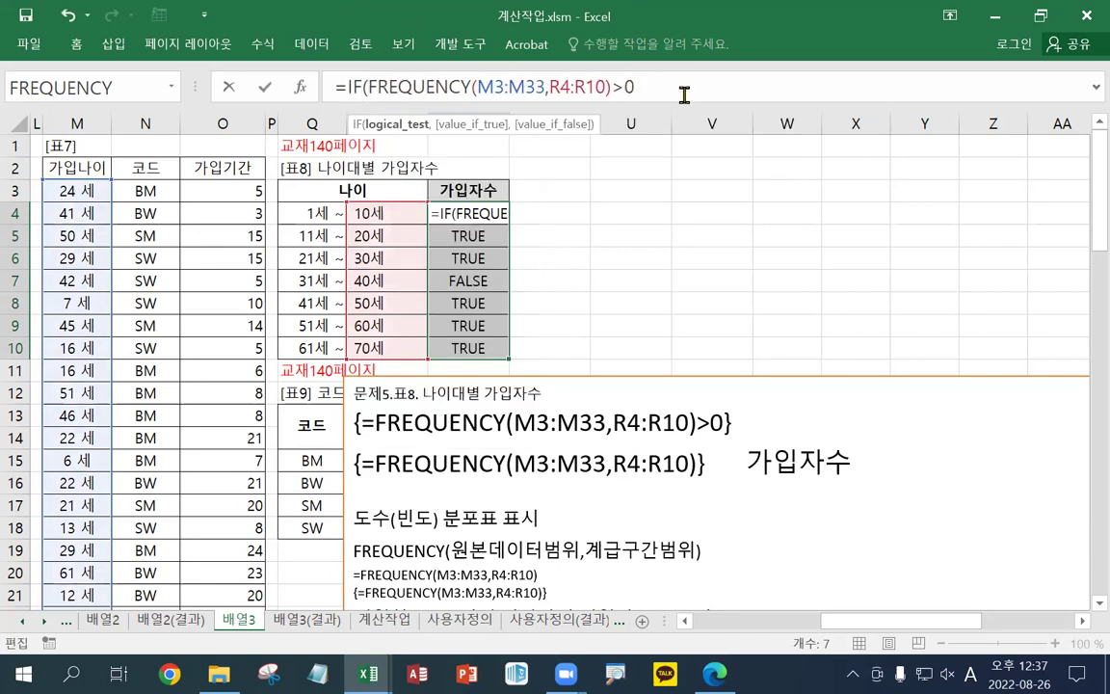
{"action": "type", "text": ","}
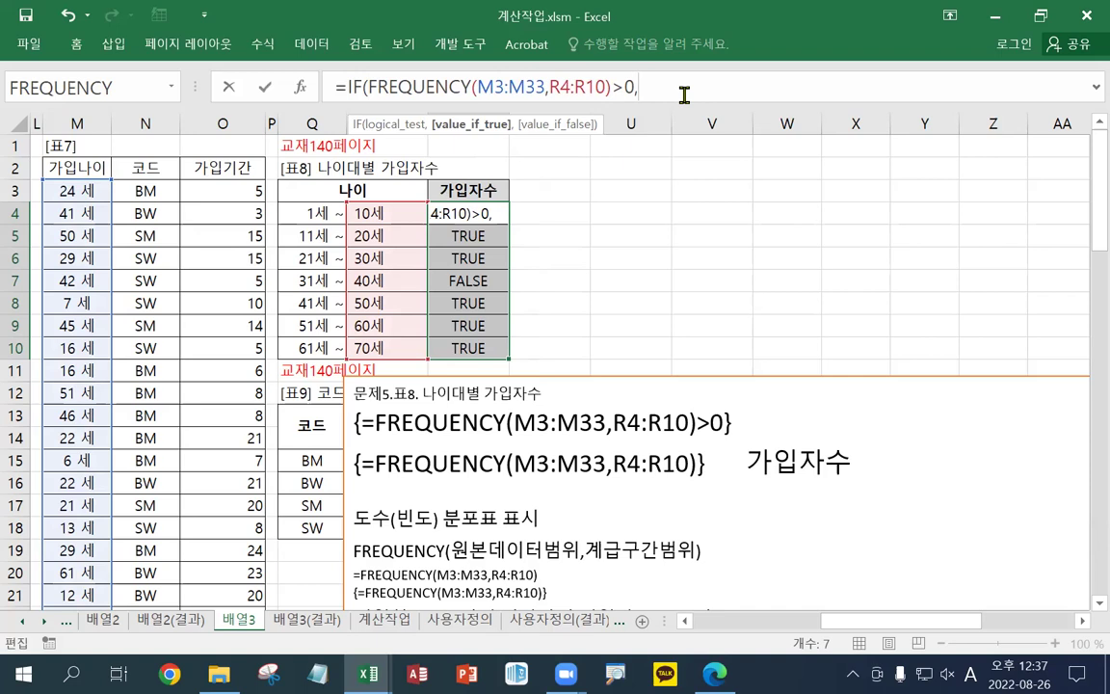
Give the IF formula the value-if-true text "가입자수+명"
{"action": "type", "text": "\"RK"}
{"action": "key", "text": "BackSpace"}
{"action": "key", "text": "BackSpace"}
{"action": "key", "text": "Hangul"}
{"action": "type", "text": "가입자수"}
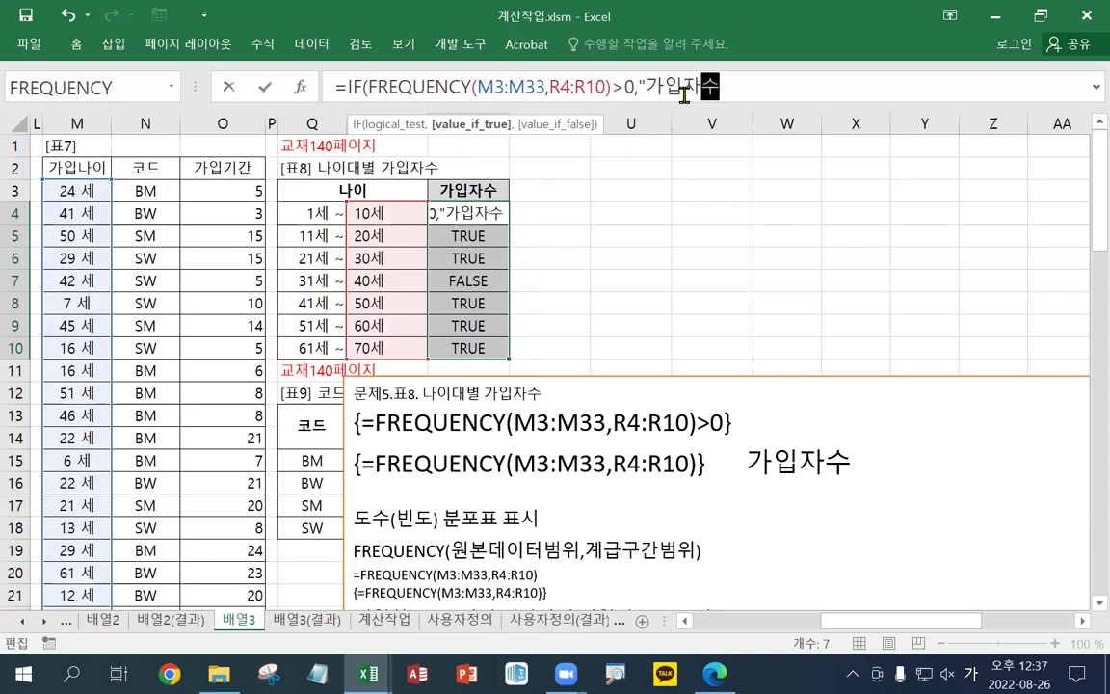
{"action": "type", "text": "+ㅁ"}
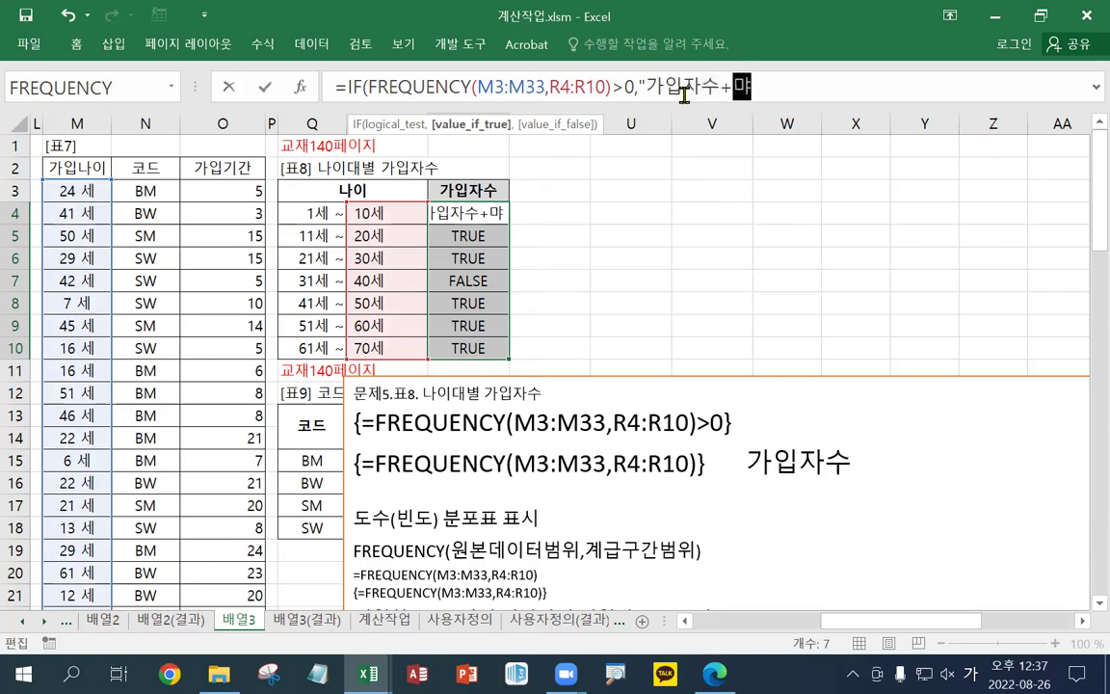
{"action": "type", "text": "ㅕㅇ}"}
{"action": "type", "text": ","}
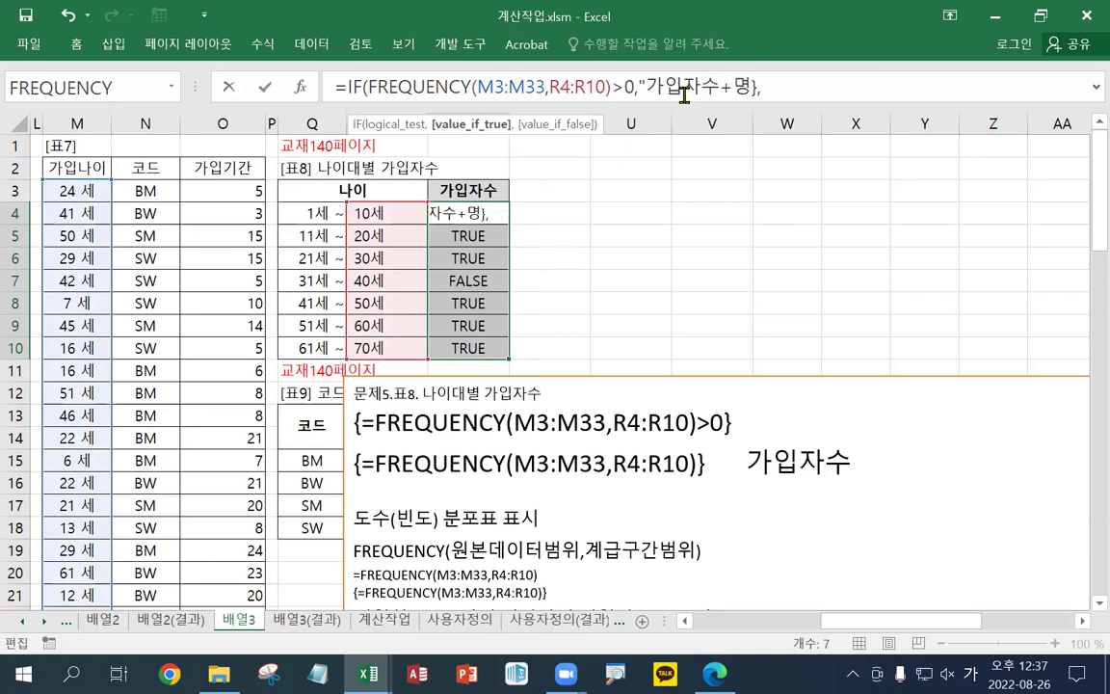
{"action": "key", "text": "BackSpace"}
{"action": "key", "text": "BackSpace"}
{"action": "type", "text": "\","}
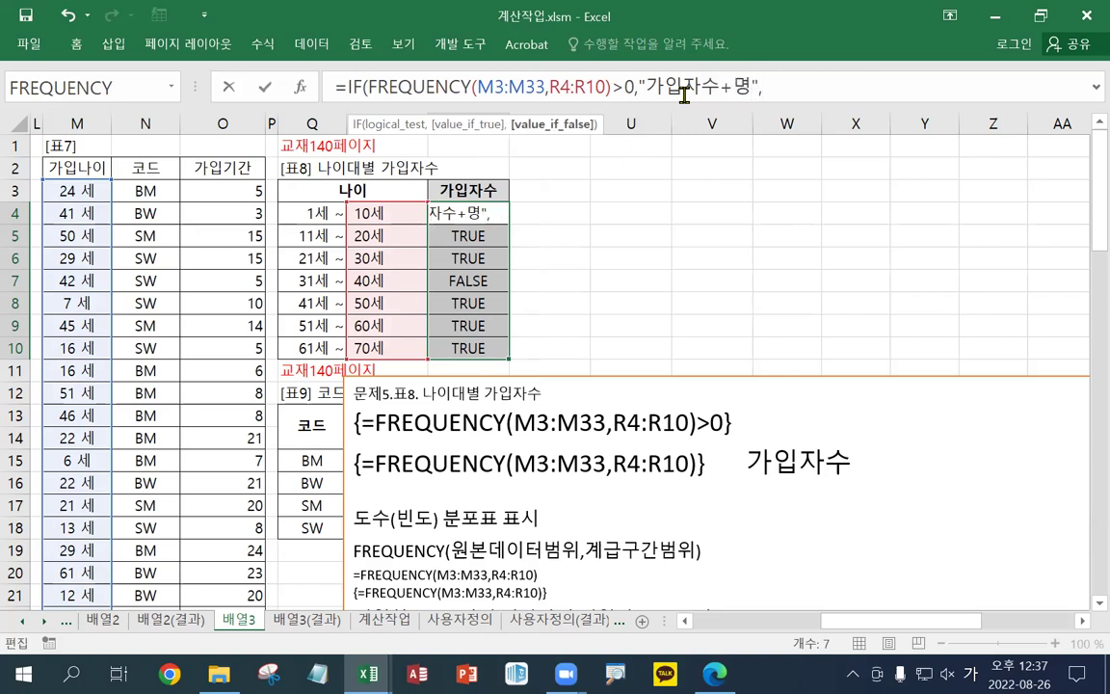
Set the IF formula's value-if-false to "미가입" and enter it as an array formula in S4:S10
{"action": "type", "text": "\"ㅁ"}
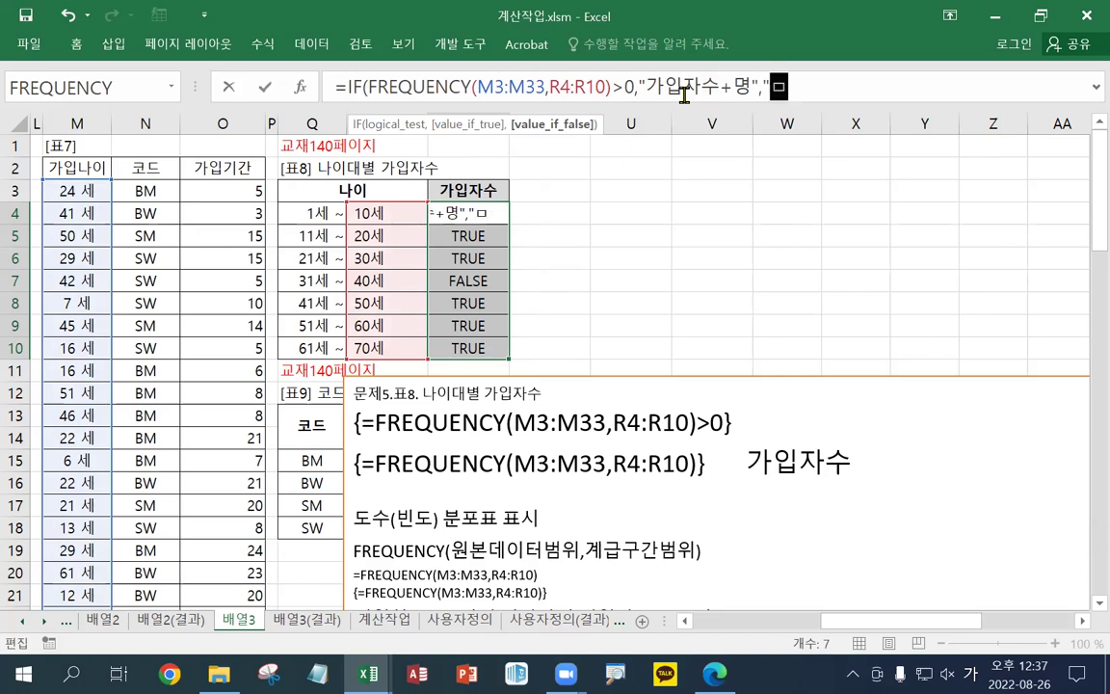
{"action": "type", "text": "ㅣㄱㅏㅇㅣㅂ"}
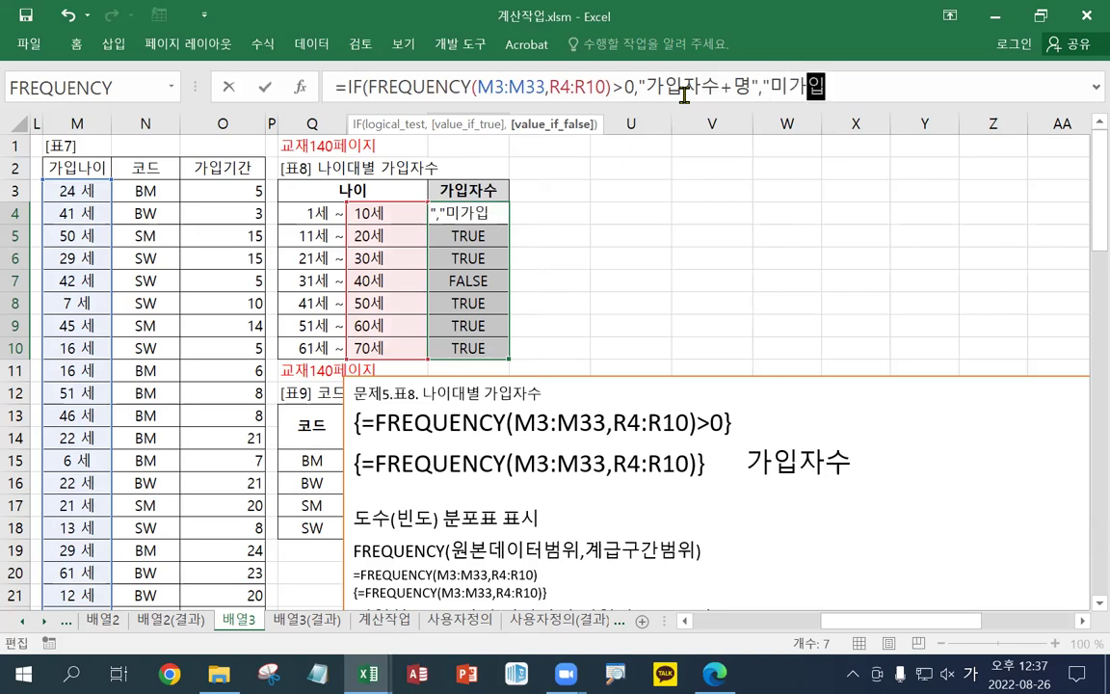
{"action": "type", "text": "\")"}
{"action": "key", "text": "ctrl+shift+Return"}
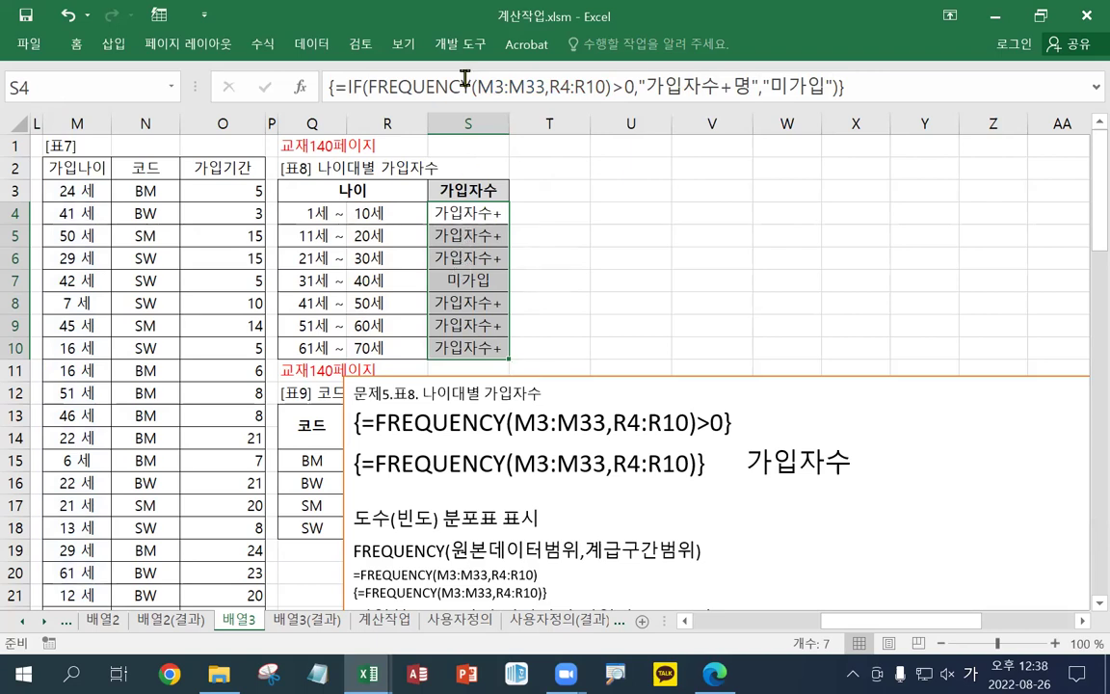
Remove the placeholder "가입자수+명" from the value-if-true argument of the S4 formula
{"action": "double_click", "coordinate": [490, 212]}
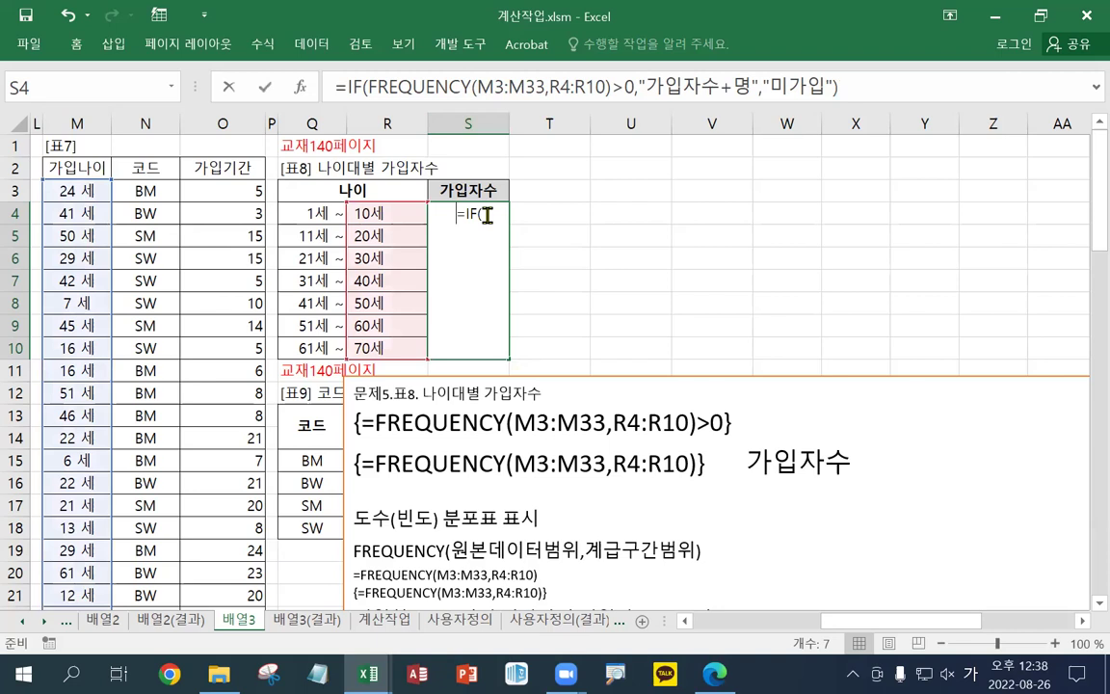
{"action": "left_click", "coordinate": [567, 89]}
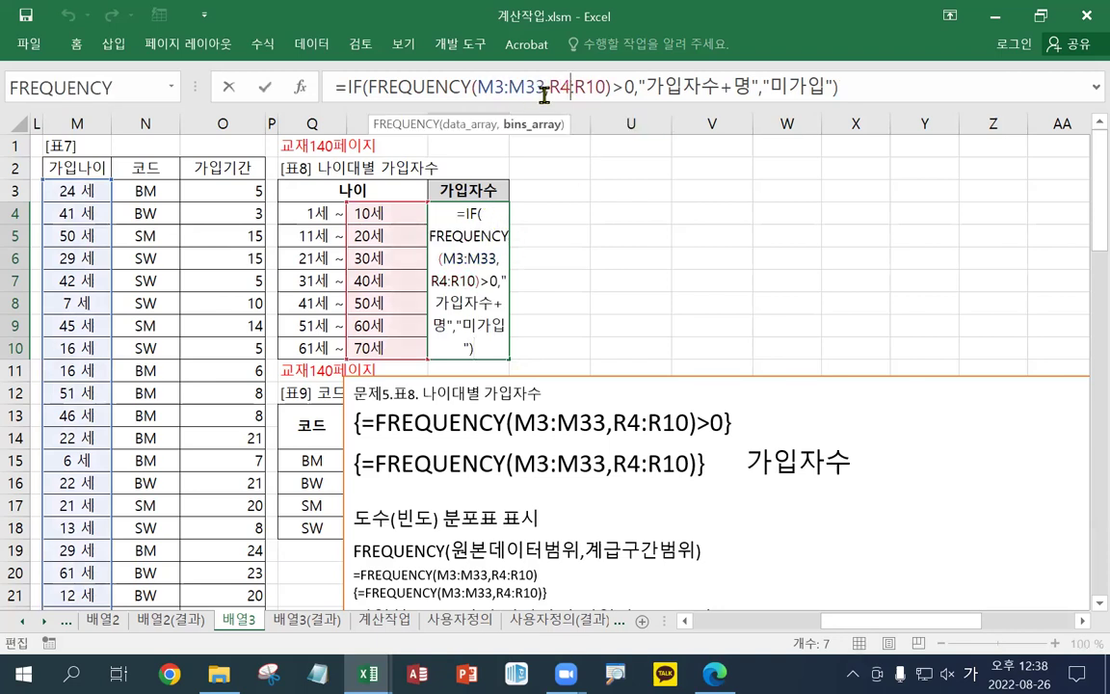
{"action": "left_click", "coordinate": [640, 87]}
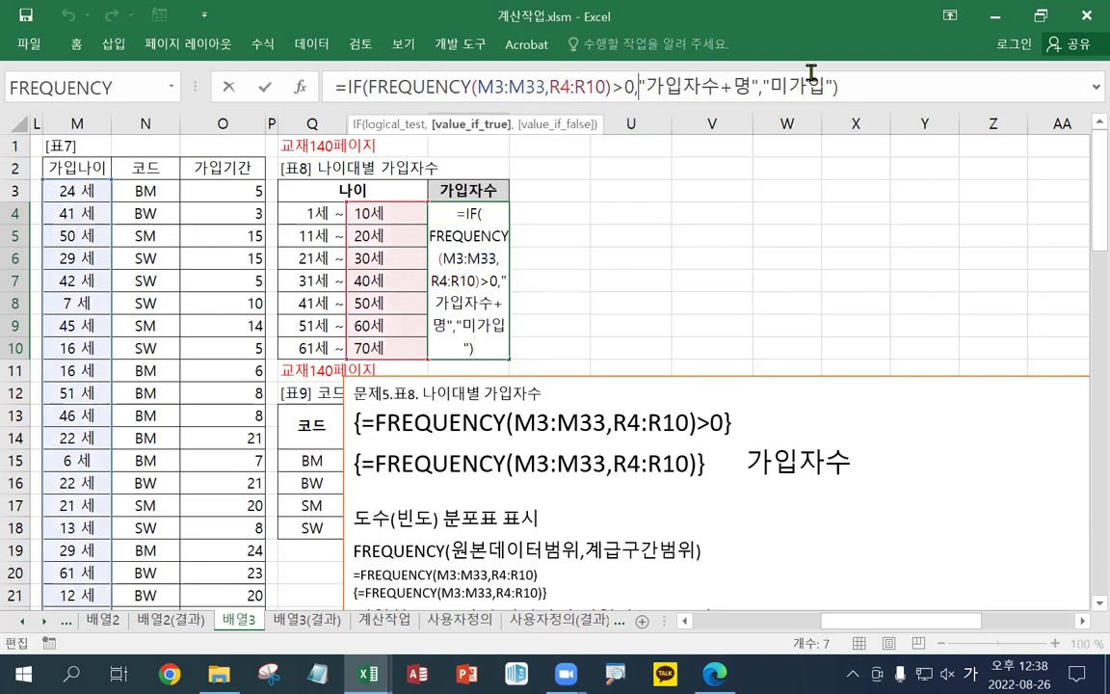
{"action": "key", "text": "shift+Right"}
{"action": "key", "text": "shift+Right"}
{"action": "key", "text": "shift+Right"}
{"action": "key", "text": "shift+Right"}
{"action": "key", "text": "shift+Right"}
{"action": "key", "text": "shift+Right"}
{"action": "key", "text": "shift+Right"}
{"action": "key", "text": "shift+Right"}
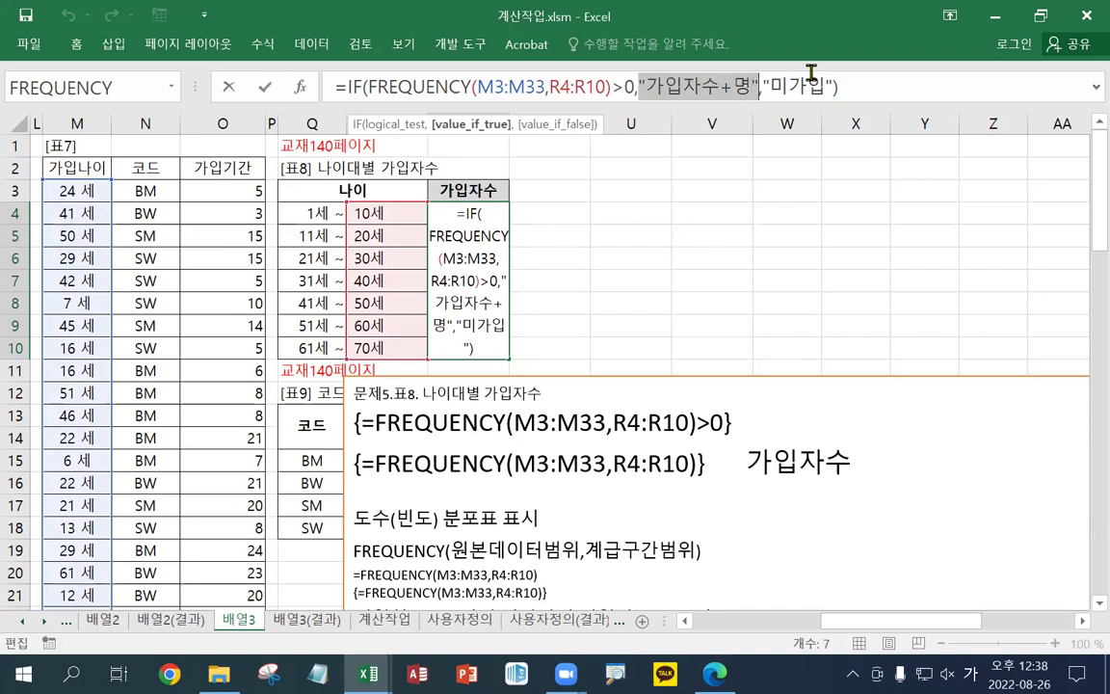
{"action": "key", "text": "ctrl+x"}
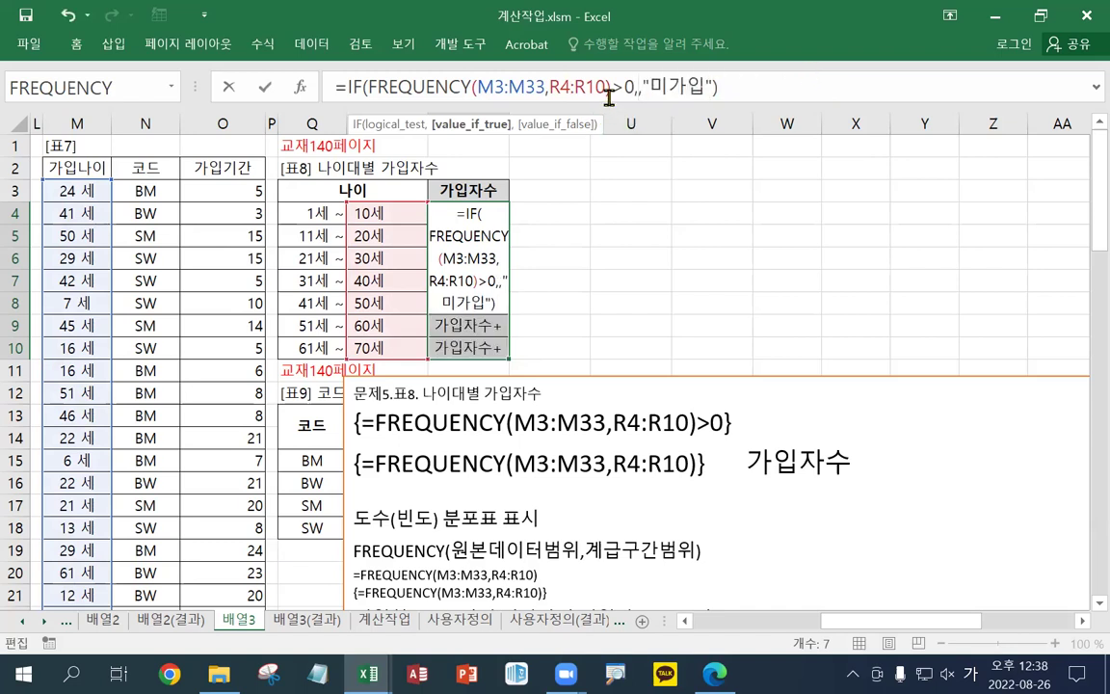
Copy FREQUENCY(M3:M33,R4:R10) from the logical test into the empty value-if-true argument
{"action": "left_click_drag", "start_coordinate": [608, 91], "coordinate": [371, 90]}
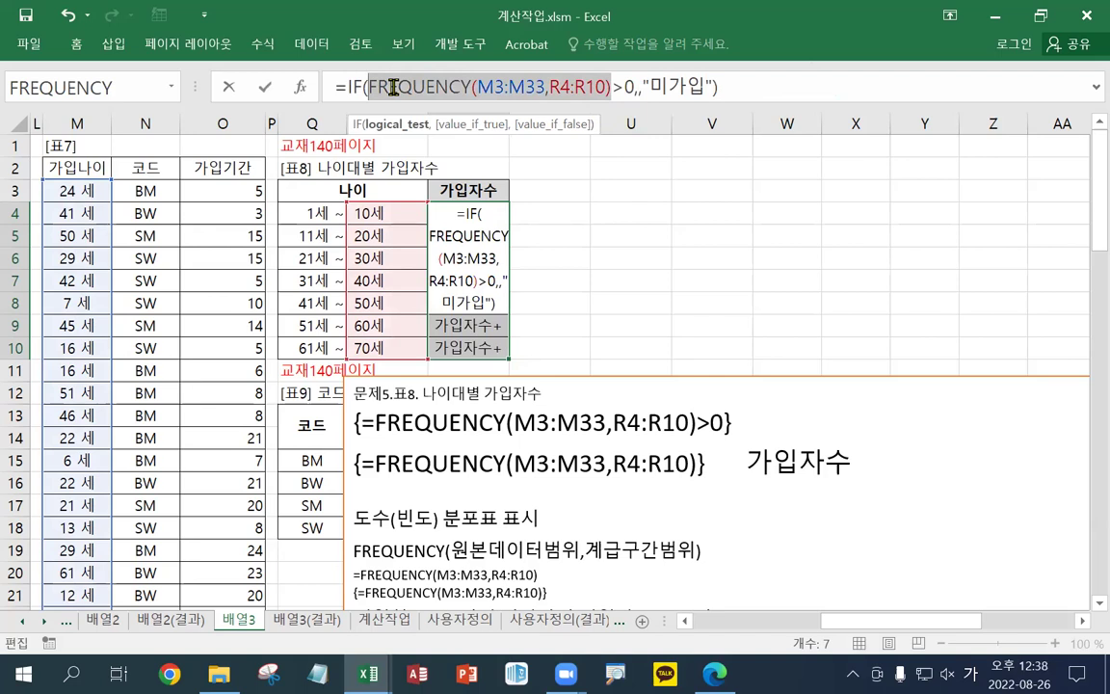
{"action": "right_click", "coordinate": [394, 87]}
{"action": "left_click", "coordinate": [438, 124]}
{"action": "left_click", "coordinate": [634, 87]}
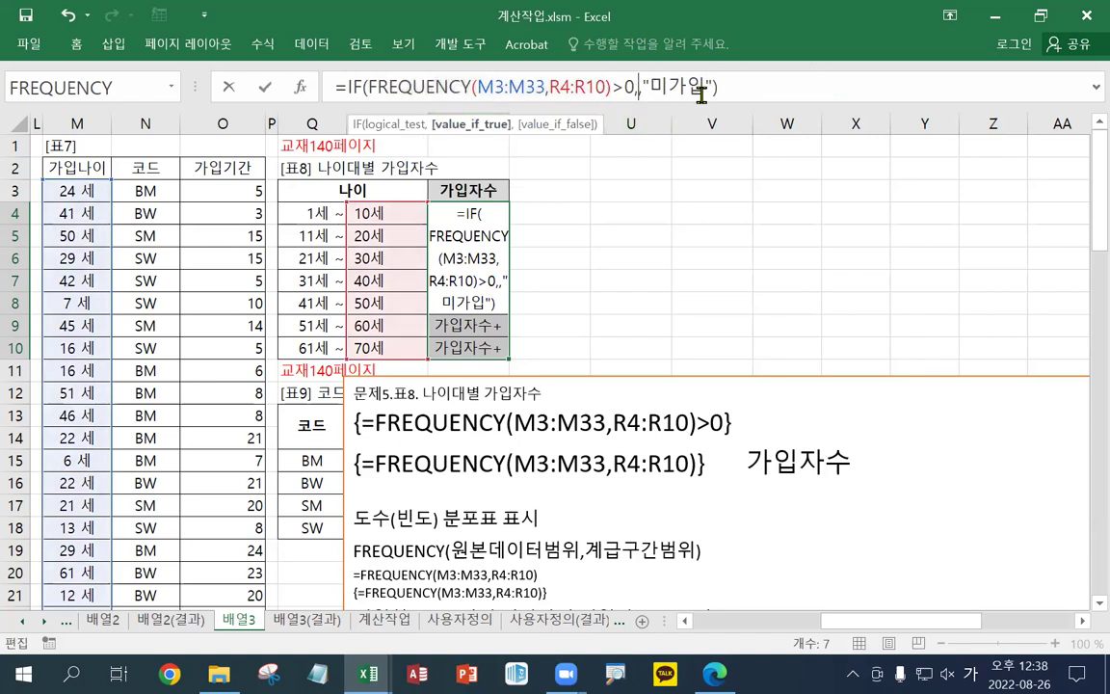
{"action": "key", "text": "ctrl+v"}
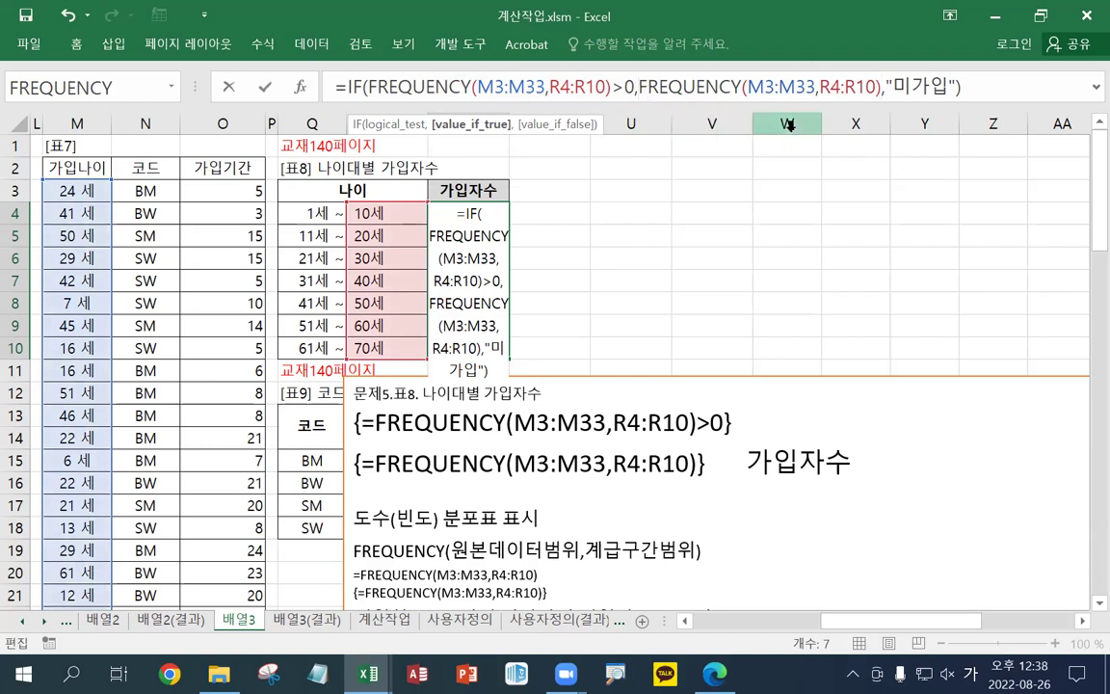
Wrap the value-if-true FREQUENCY in TEXT with the format "0명" and re-enter S4:S10 as an array formula
{"action": "type", "text": "ㅅㄷ"}
{"action": "key", "text": "BackSpace"}
{"action": "key", "text": "BackSpace"}
{"action": "key", "text": "Hangul"}
{"action": "type", "text": "TEXT("}
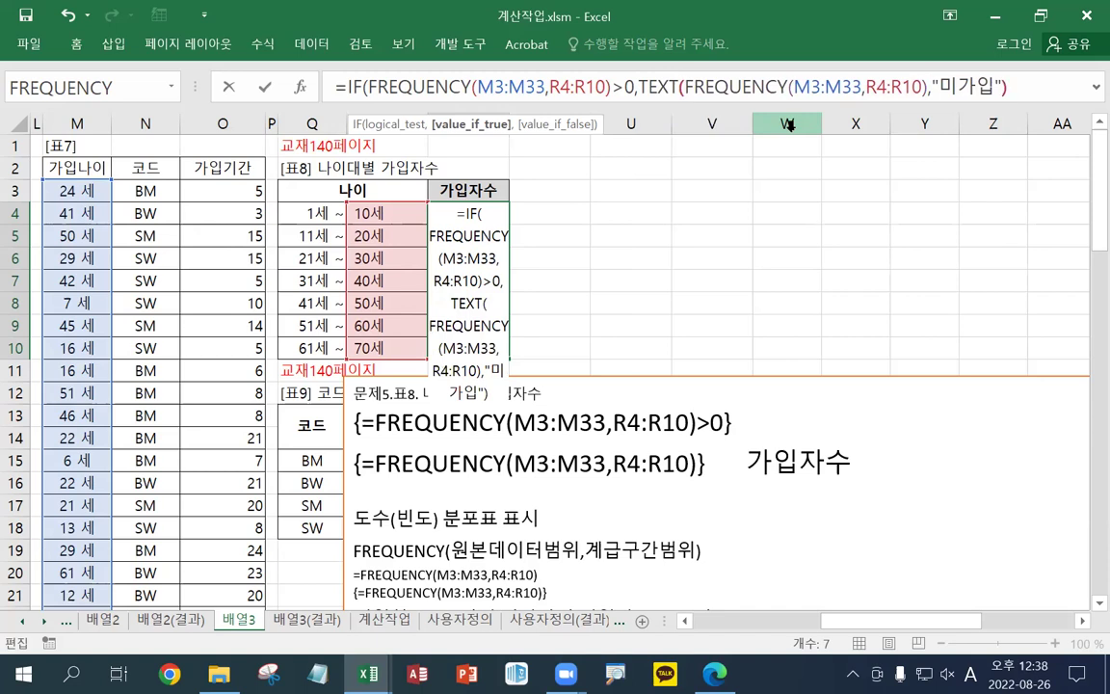
{"action": "left_click", "coordinate": [928, 86]}
{"action": "type", "text": ",\""}
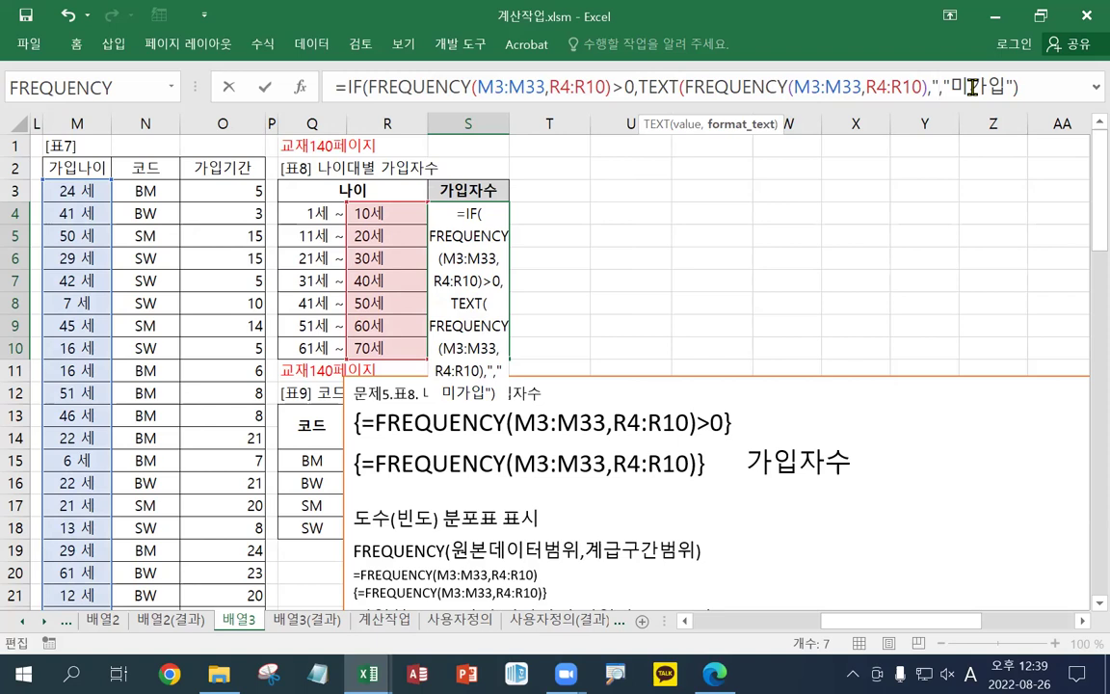
{"action": "type", "text": "0"}
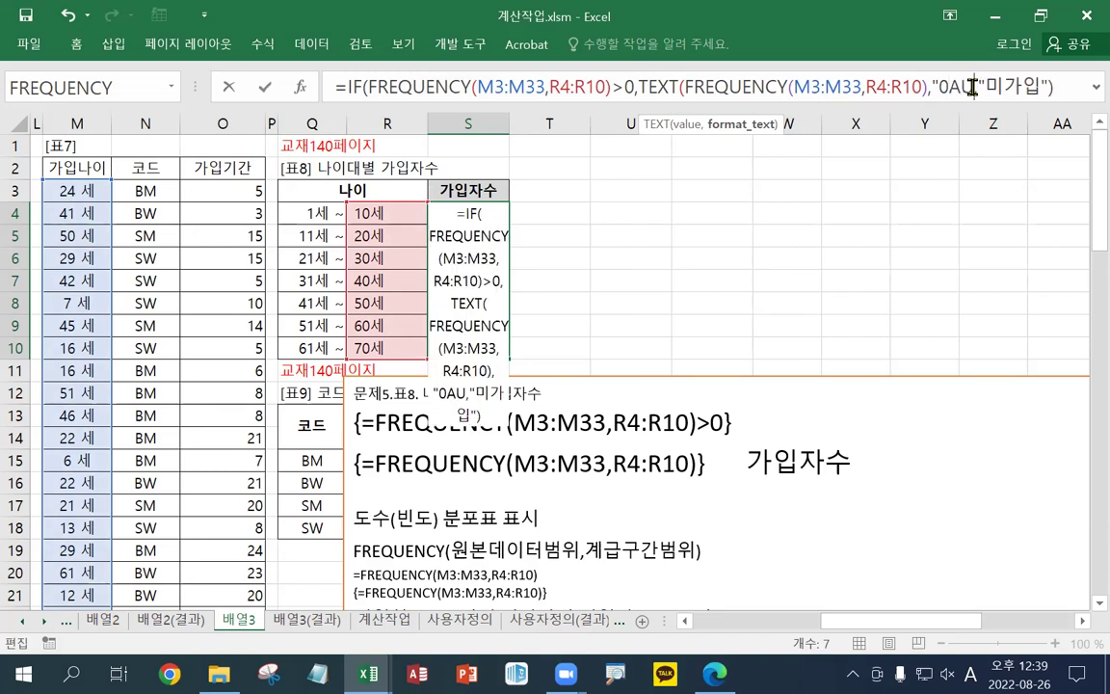
{"action": "key", "text": "Hangul"}
{"action": "type", "text": "명"}
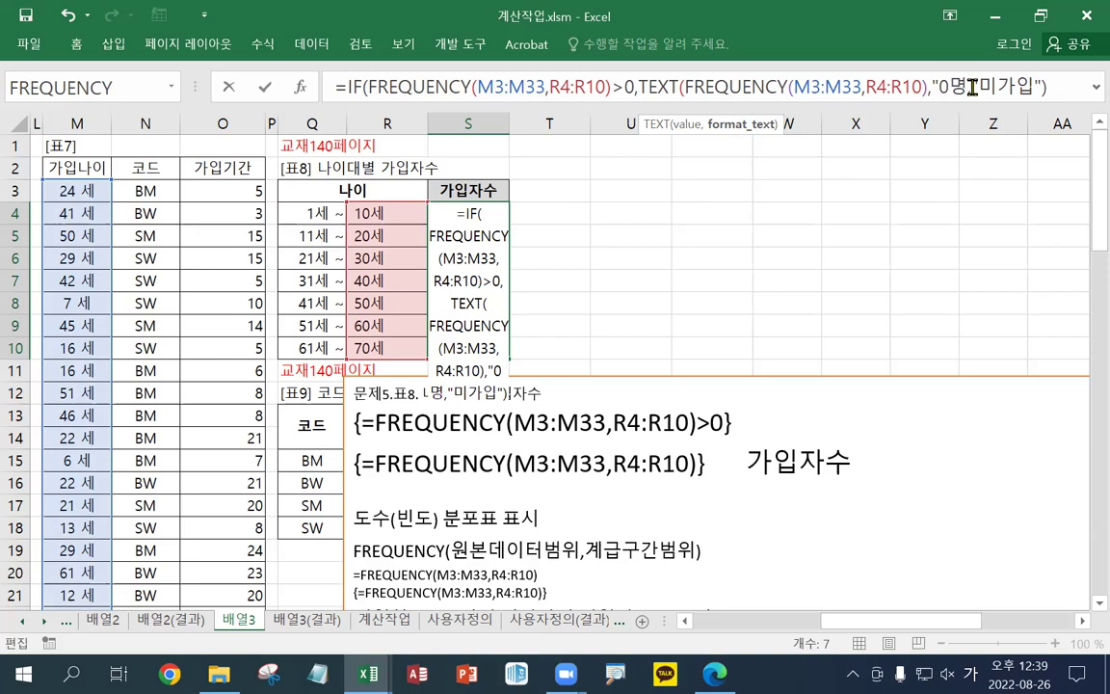
{"action": "type", "text": "\""}
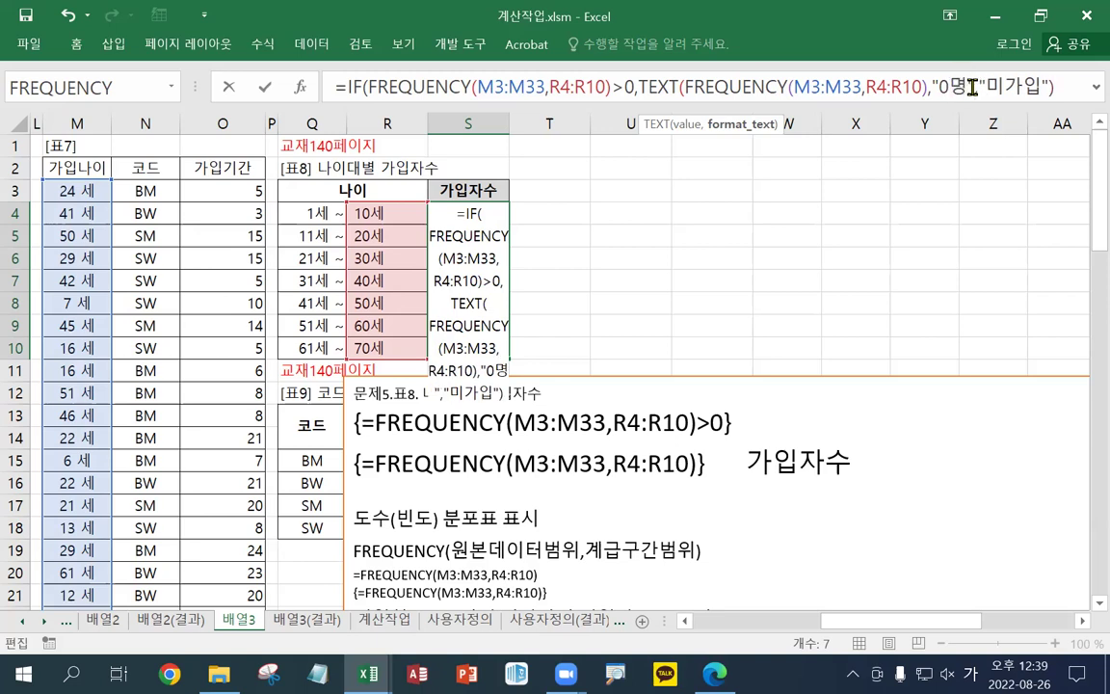
{"action": "type", "text": ")"}
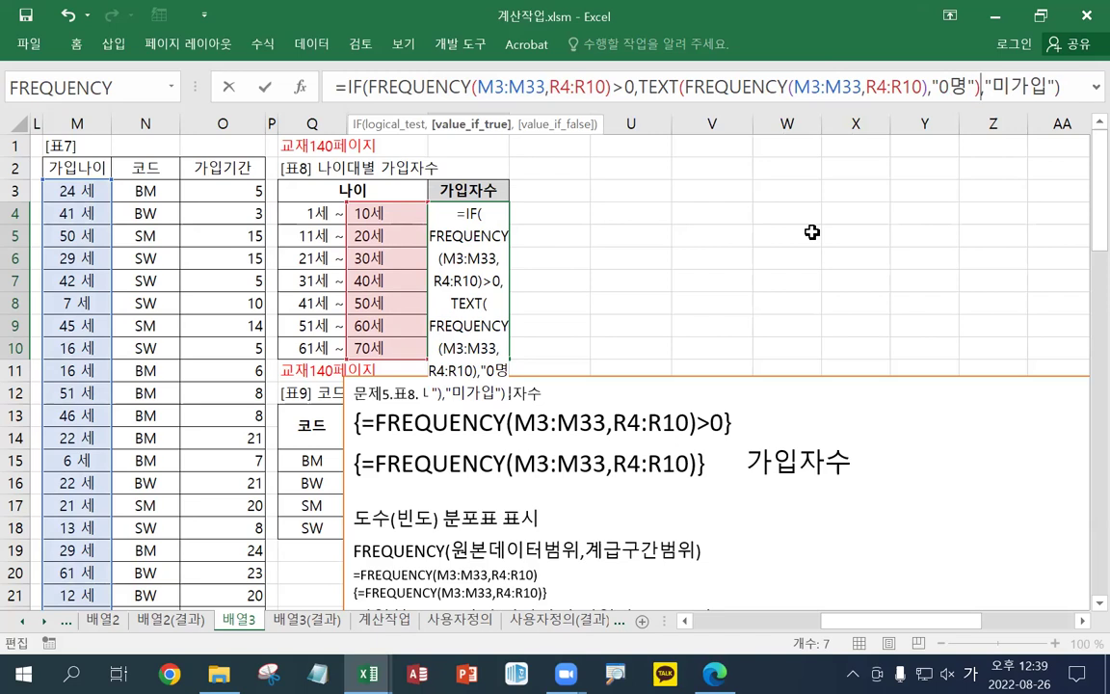
{"action": "key", "text": "ctrl+shift+Return"}
Insert the complete IF, FREQUENCY and TEXT array formula from S4 above the note's >0 formula, matching the note's large text
{"action": "left_click", "coordinate": [487, 217]}
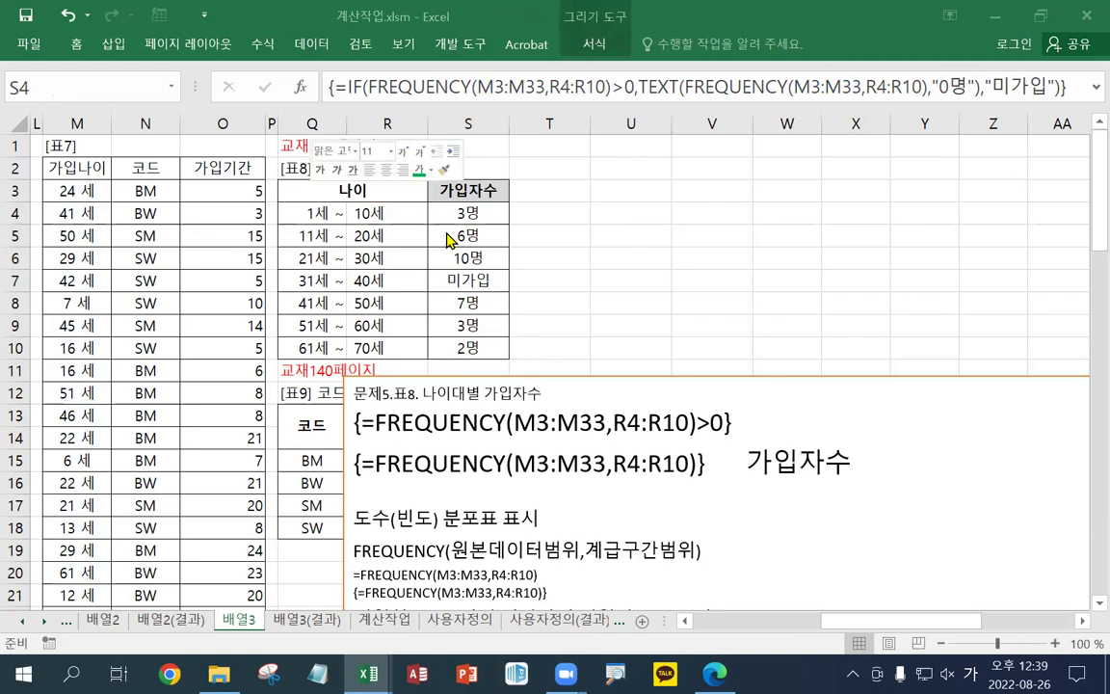
{"action": "left_click", "coordinate": [434, 199]}
{"action": "left_click", "coordinate": [734, 424]}
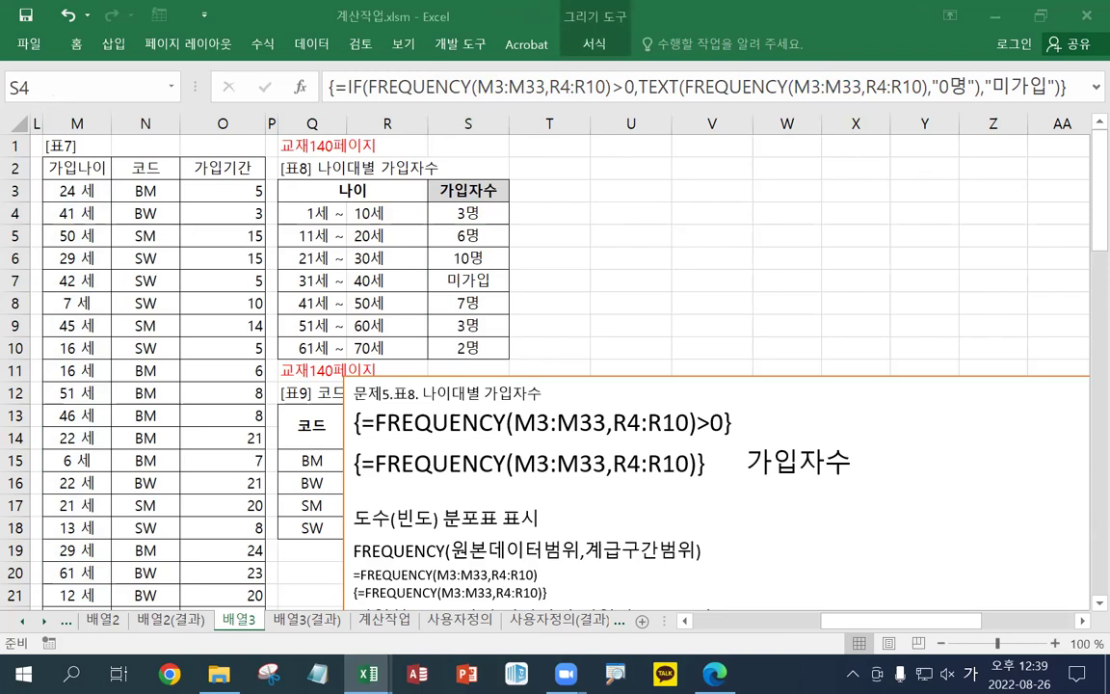
{"action": "key", "text": "Home"}
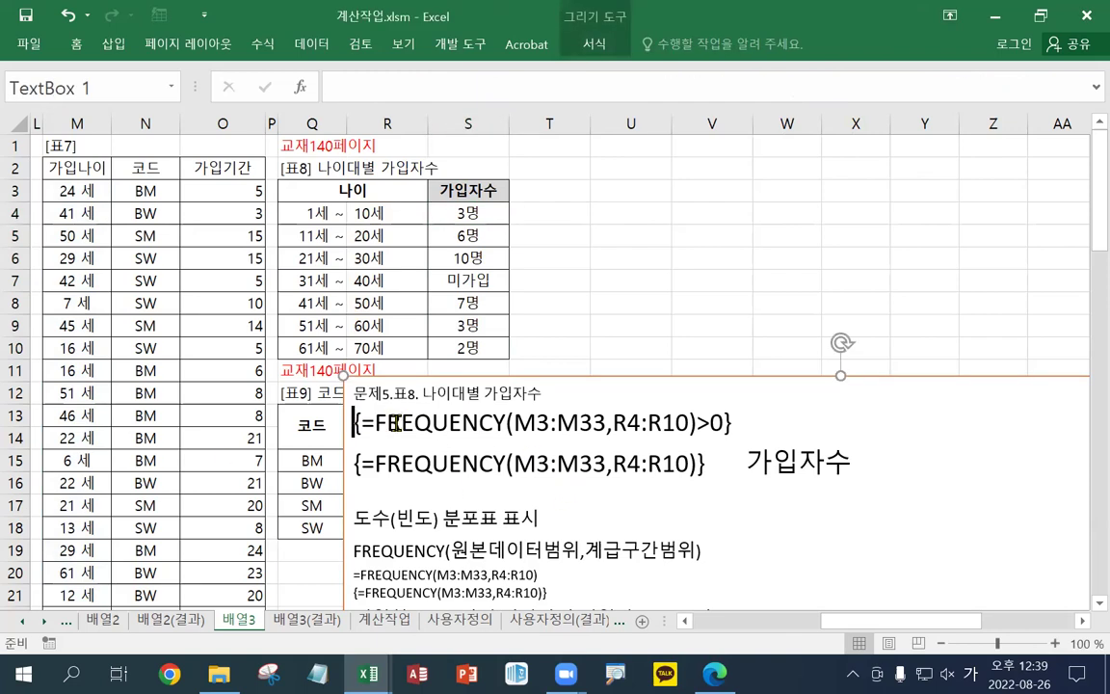
{"action": "key", "text": "ctrl+v"}
{"action": "left_click", "coordinate": [392, 476]}
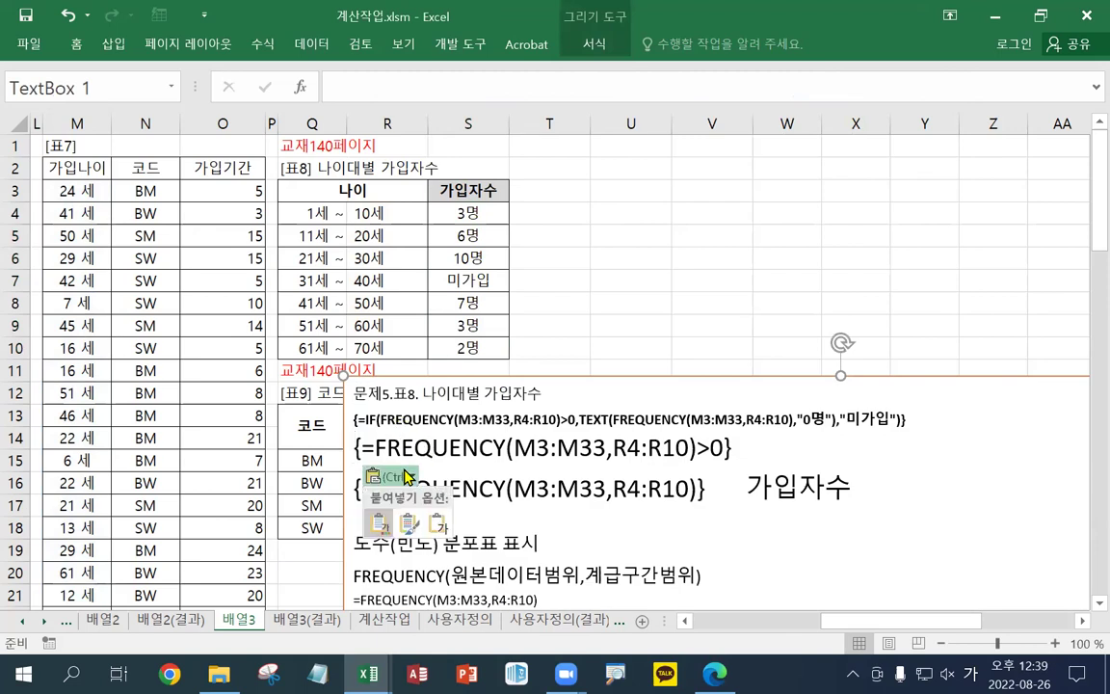
{"action": "left_click", "coordinate": [435, 521]}
Move the note so it starts in column M, showing the whole IF formula line, and make that line bold
{"action": "left_click_drag", "start_coordinate": [589, 372], "coordinate": [367, 374]}
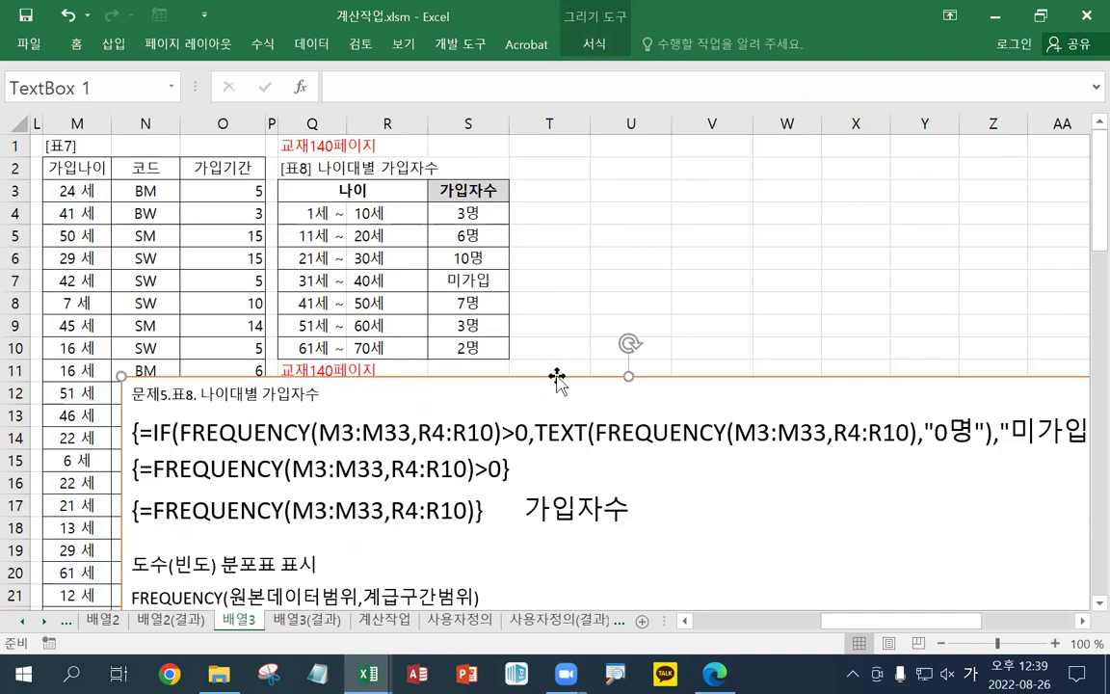
{"action": "left_click_drag", "start_coordinate": [557, 378], "coordinate": [507, 374]}
{"action": "triple_click", "coordinate": [496, 426]}
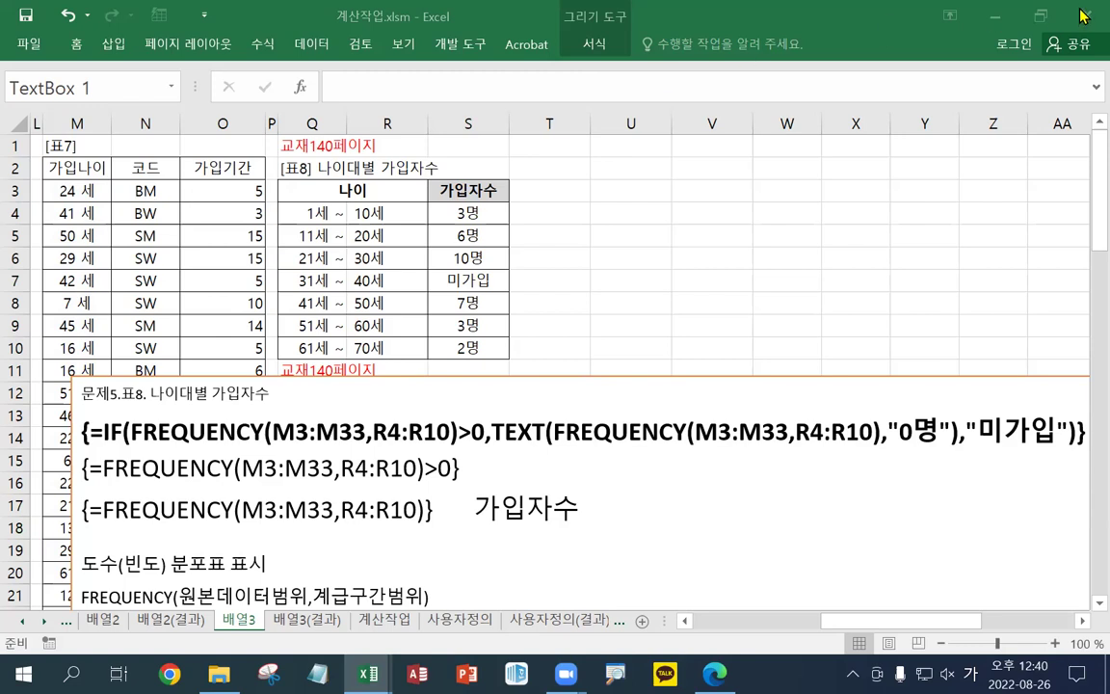
Restore the workbook to a smaller window and switch to the start of the 배열2 sheet
{"action": "left_click", "coordinate": [1035, 11]}
{"action": "left_click", "coordinate": [1039, 16]}
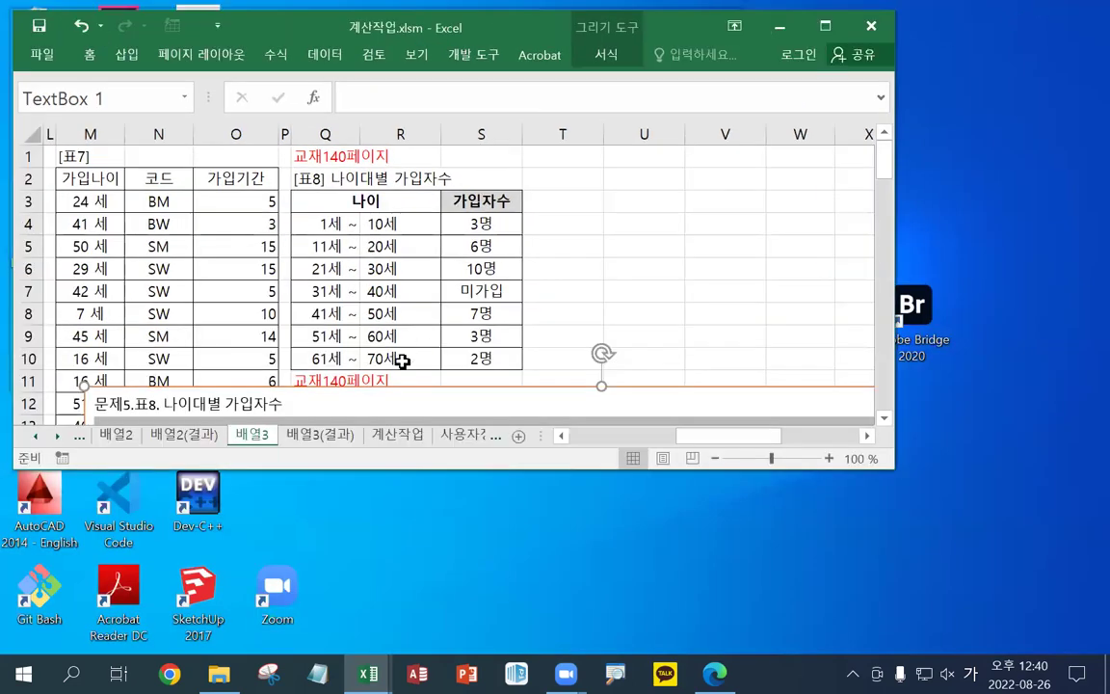
{"action": "left_click", "coordinate": [113, 435]}
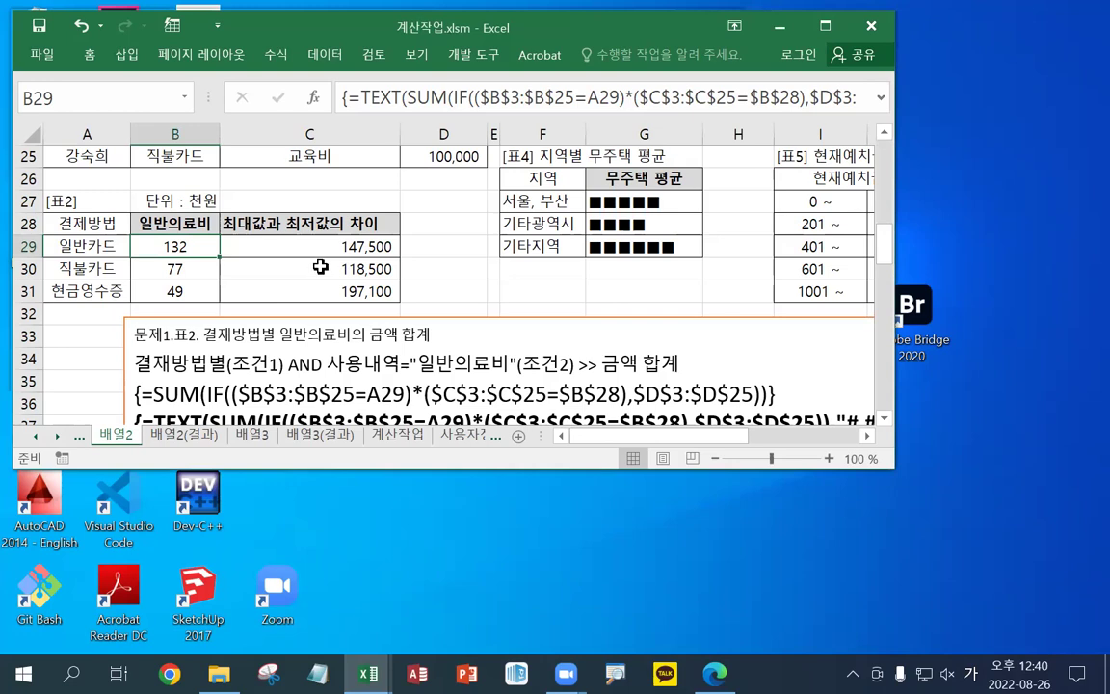
{"action": "scroll", "coordinate": [322, 265], "scroll_direction": "up", "scroll_amount": 6}
{"action": "scroll", "coordinate": [316, 267], "scroll_direction": "up", "scroll_amount": 2}
{"action": "scroll", "coordinate": [302, 203], "scroll_direction": "up", "scroll_amount": 1}
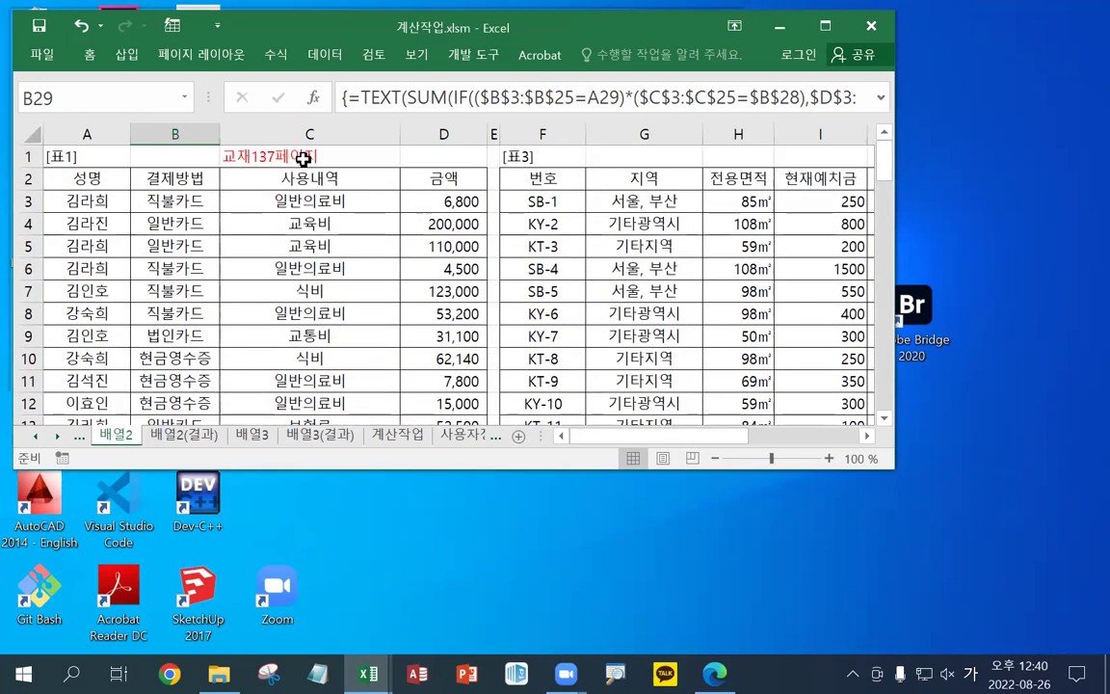
Copy the 교재137페이지 label from C1 to I24 above [표5] and maximize the workbook window again
{"action": "right_click", "coordinate": [306, 158]}
{"action": "left_click", "coordinate": [350, 197]}
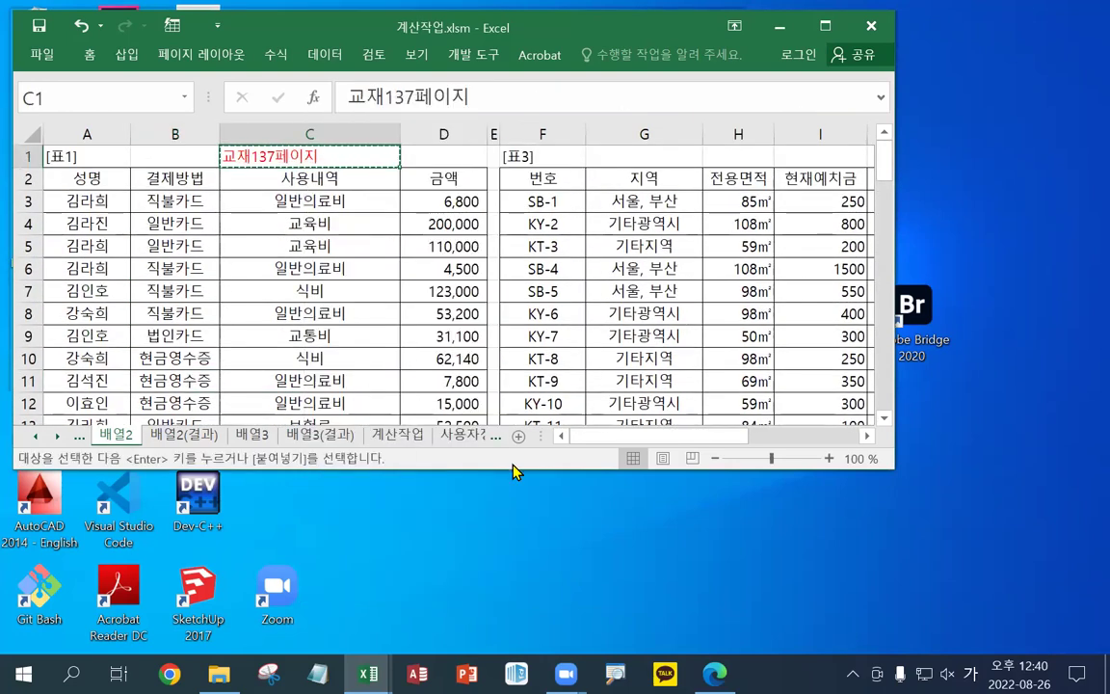
{"action": "left_click", "coordinate": [825, 28]}
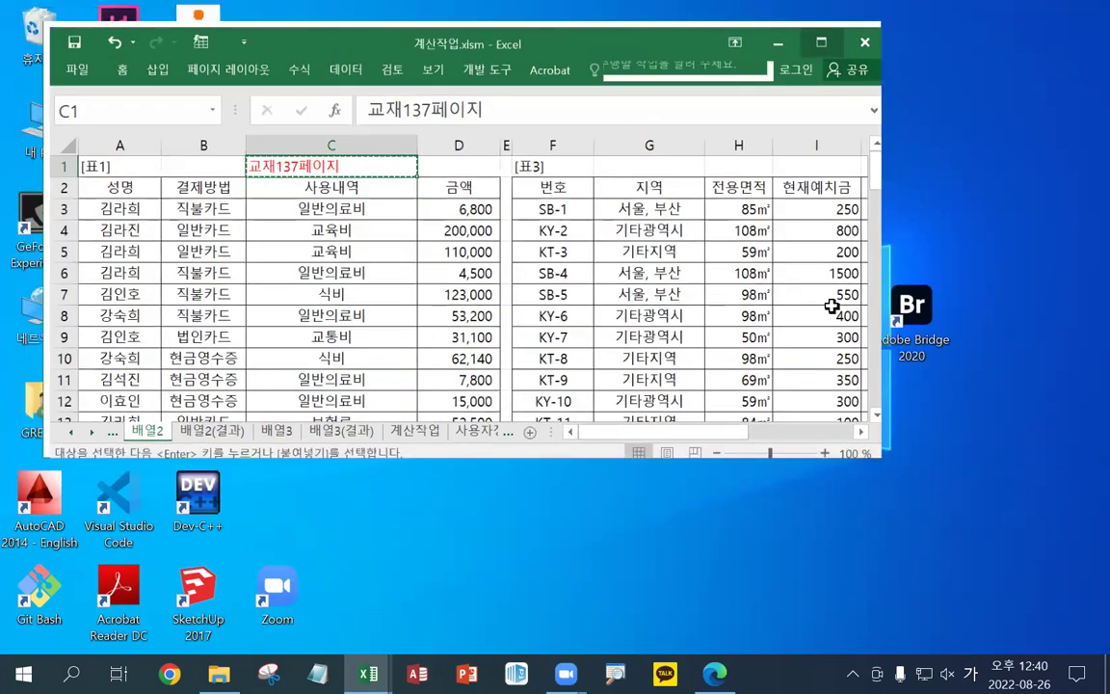
{"action": "scroll", "coordinate": [787, 384], "scroll_direction": "down", "scroll_amount": 4}
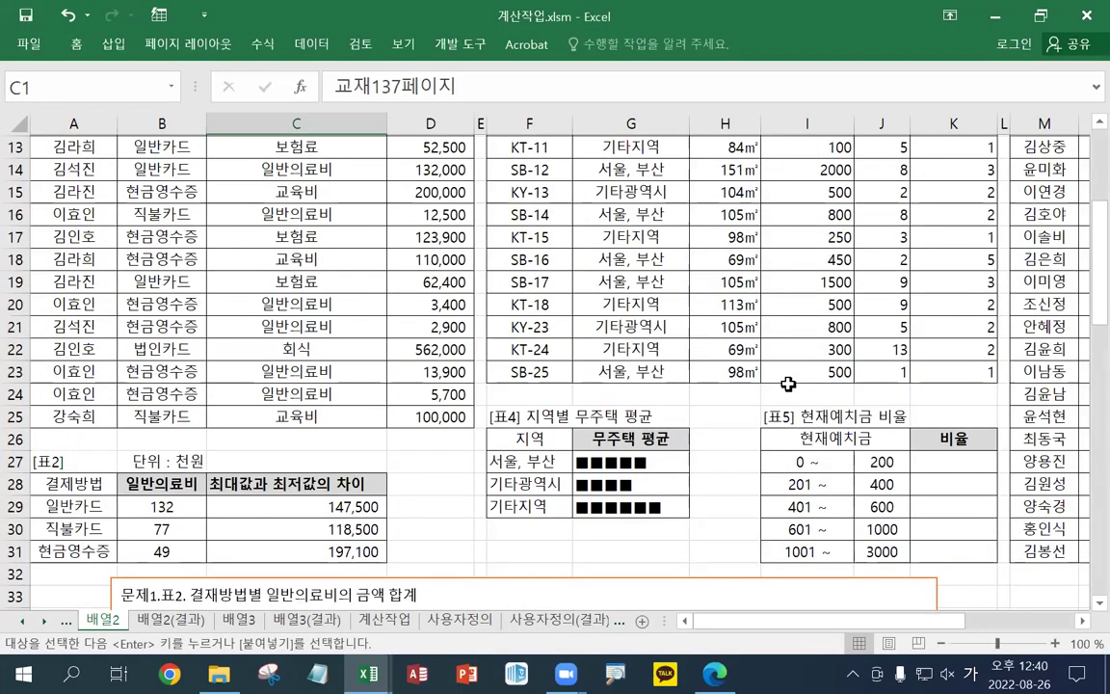
{"action": "left_click", "coordinate": [805, 391]}
{"action": "right_click", "coordinate": [805, 391]}
{"action": "left_click", "coordinate": [845, 297]}
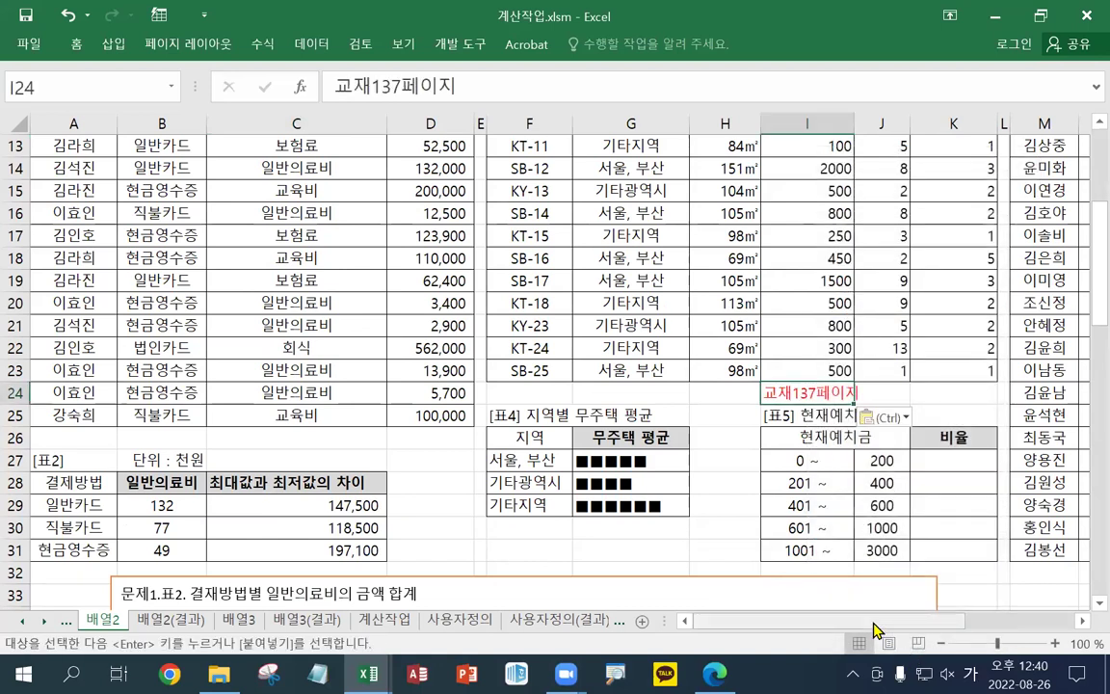
Move the note beside [표5] so it starts in column M, and paste the 문제4.표5. 현재예치금 비율 explanation above its existing text
{"action": "scroll", "coordinate": [828, 554], "scroll_direction": "right", "scroll_amount": 5}
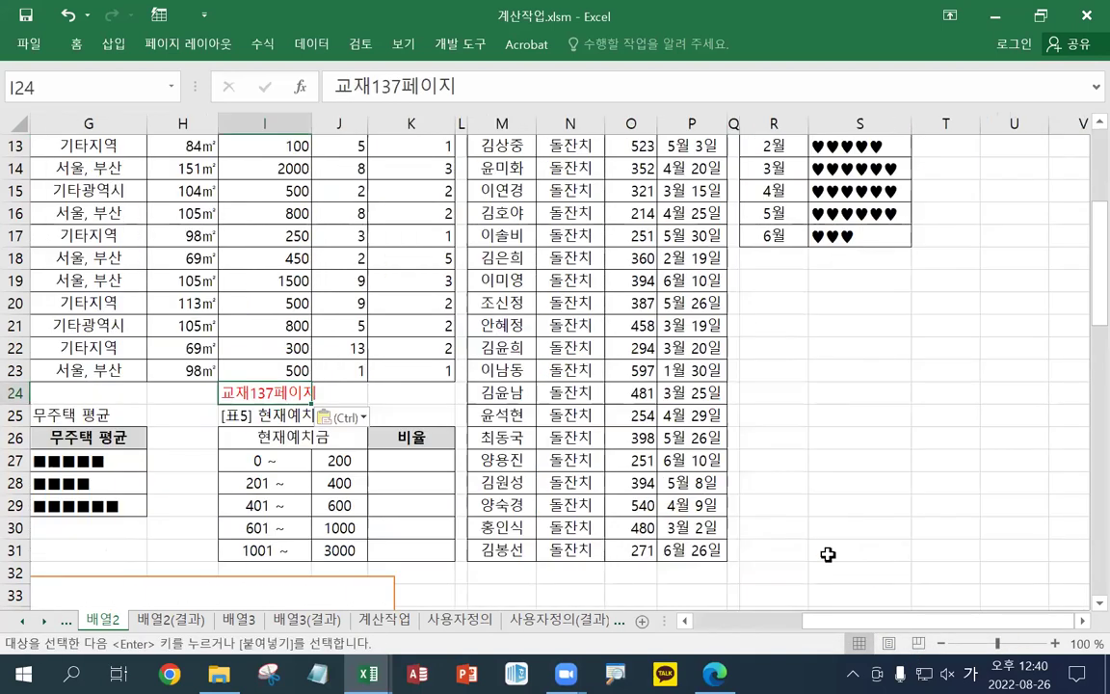
{"action": "left_click", "coordinate": [254, 574]}
{"action": "left_click_drag", "start_coordinate": [254, 575], "coordinate": [954, 304]}
{"action": "left_click_drag", "start_coordinate": [700, 302], "coordinate": [782, 286]}
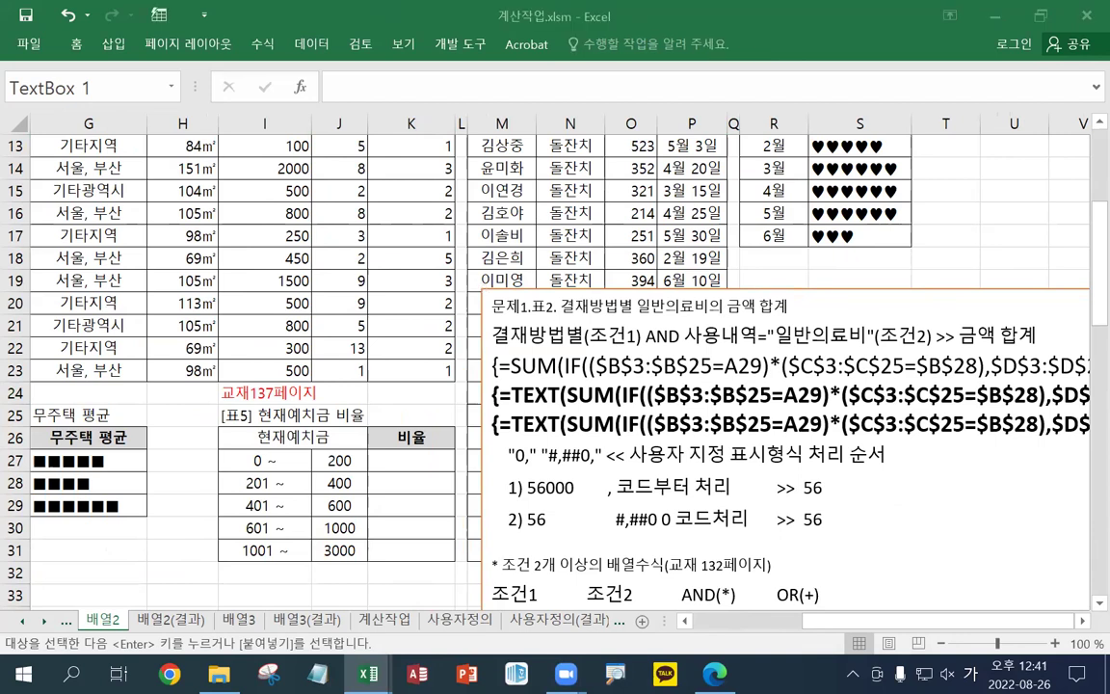
{"action": "left_click", "coordinate": [493, 287]}
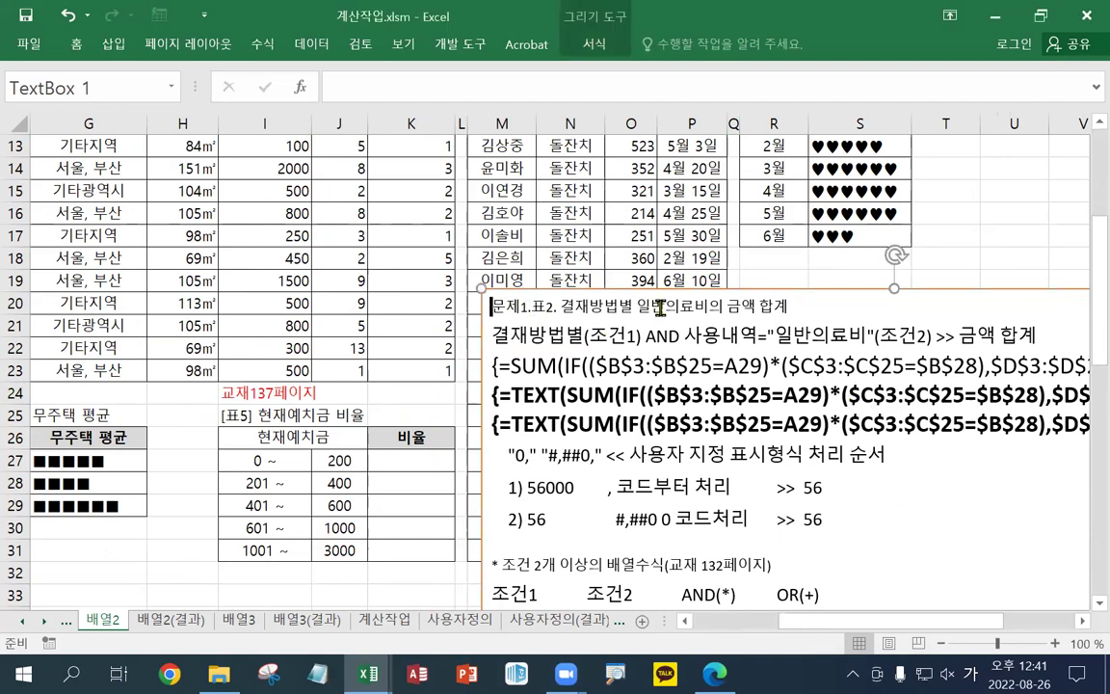
{"action": "key", "text": "ctrl+v"}
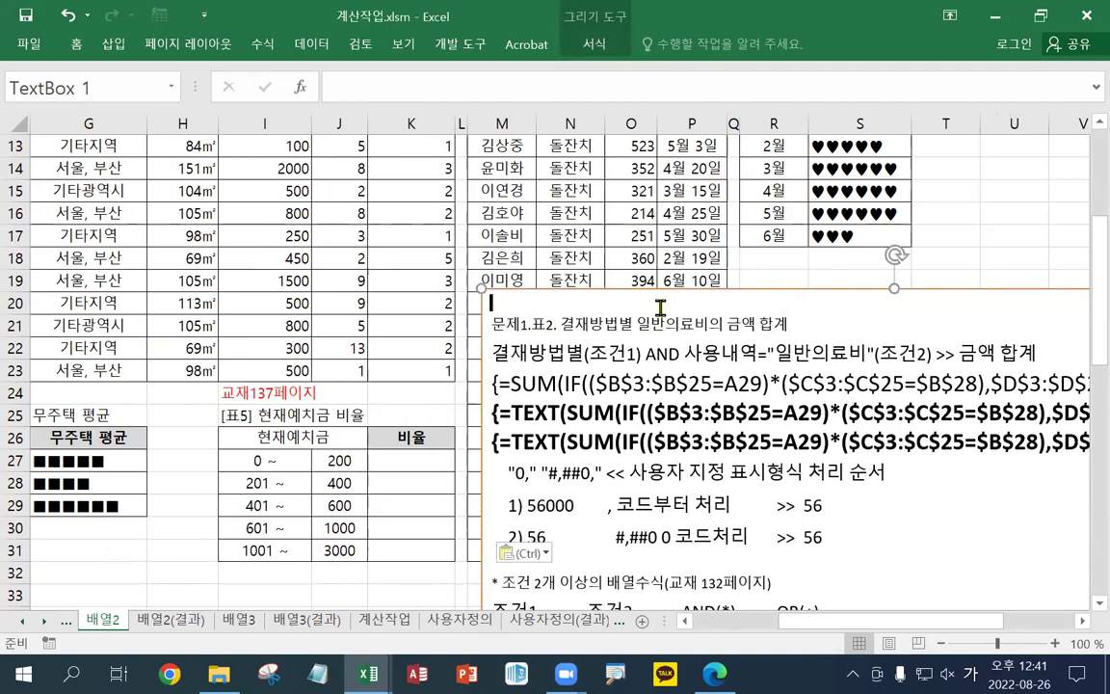
Enlarge the three pasted FREQUENCY formula lines in the note by four font-size steps
{"action": "left_click_drag", "start_coordinate": [799, 369], "coordinate": [465, 322]}
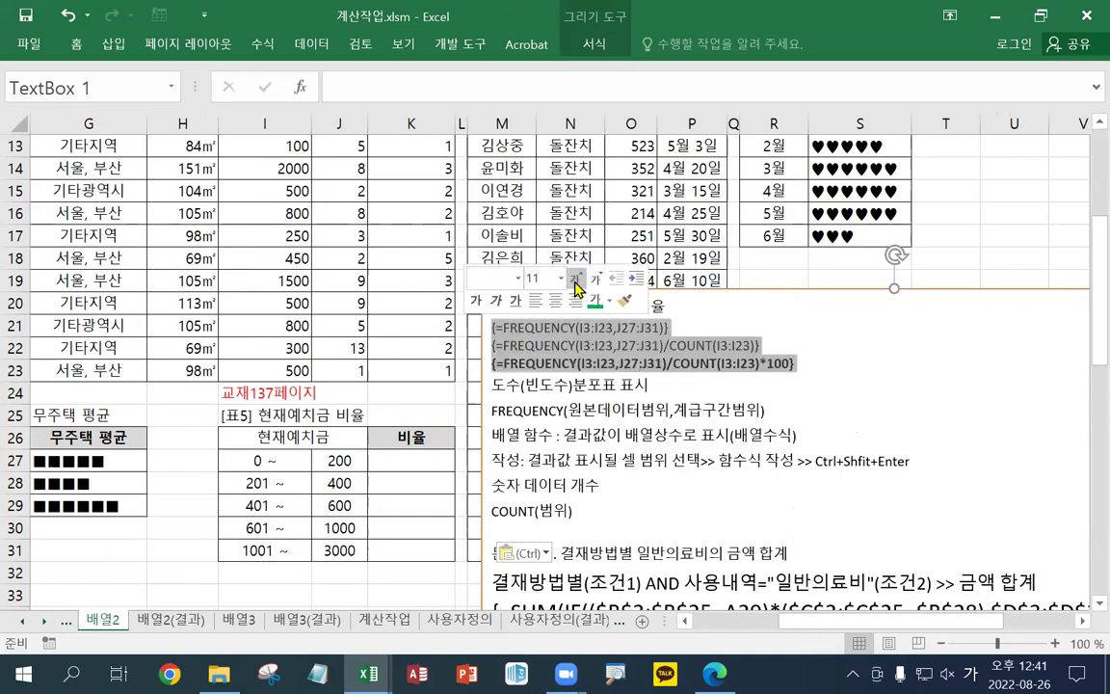
{"action": "left_click", "coordinate": [575, 278]}
{"action": "left_click", "coordinate": [575, 279]}
{"action": "left_click", "coordinate": [575, 278]}
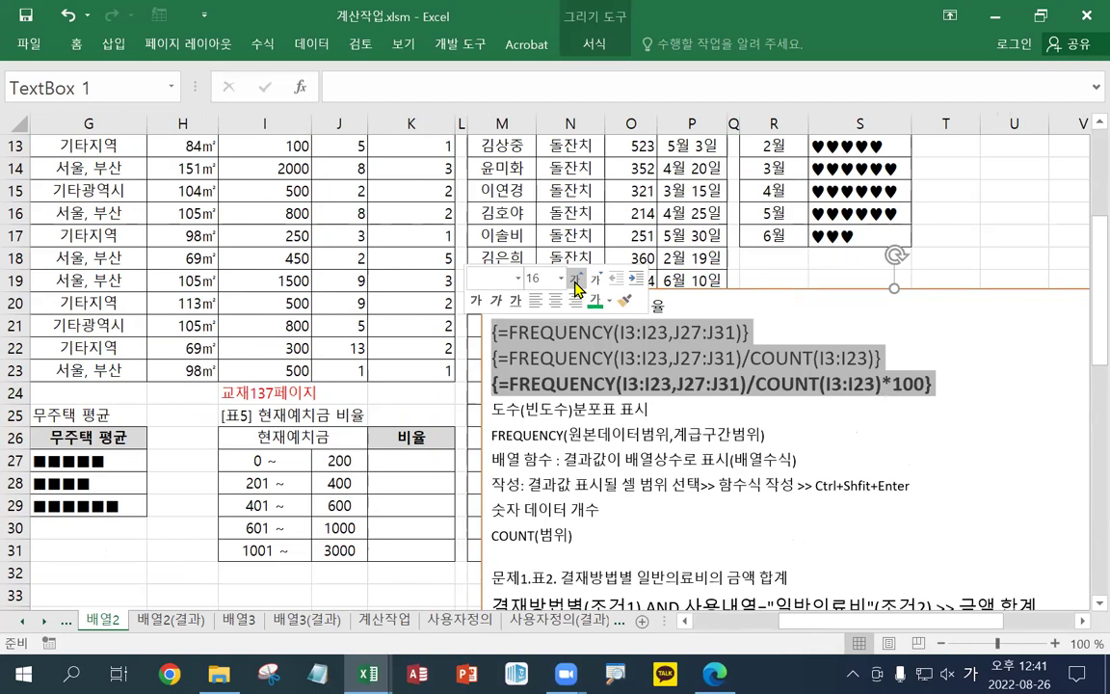
{"action": "left_click", "coordinate": [575, 278]}
{"action": "left_click", "coordinate": [392, 463]}
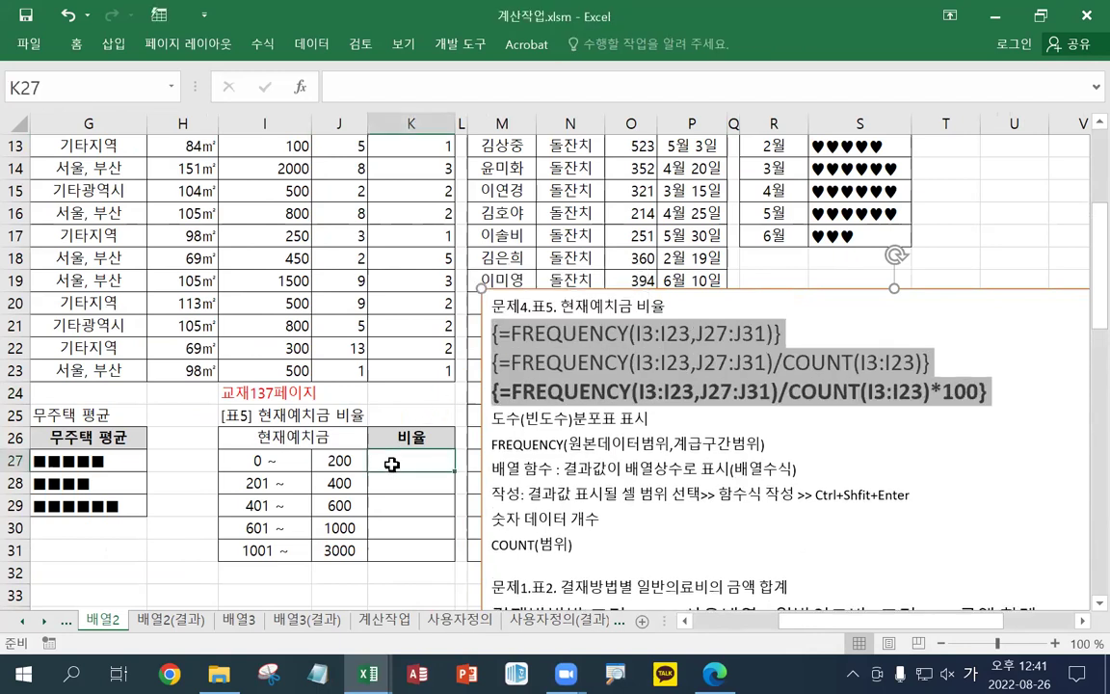
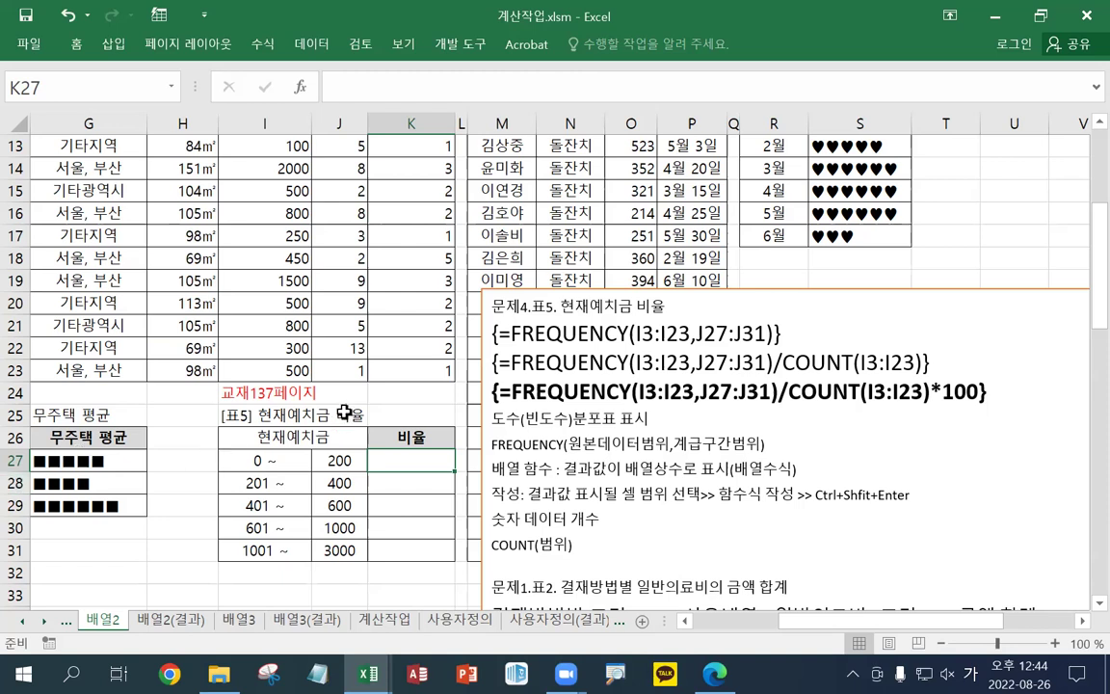
Select K27:K31 in the 비율 column of [표5] and begin the formula =FREQUENCY(
{"action": "left_click_drag", "start_coordinate": [337, 460], "coordinate": [348, 552]}
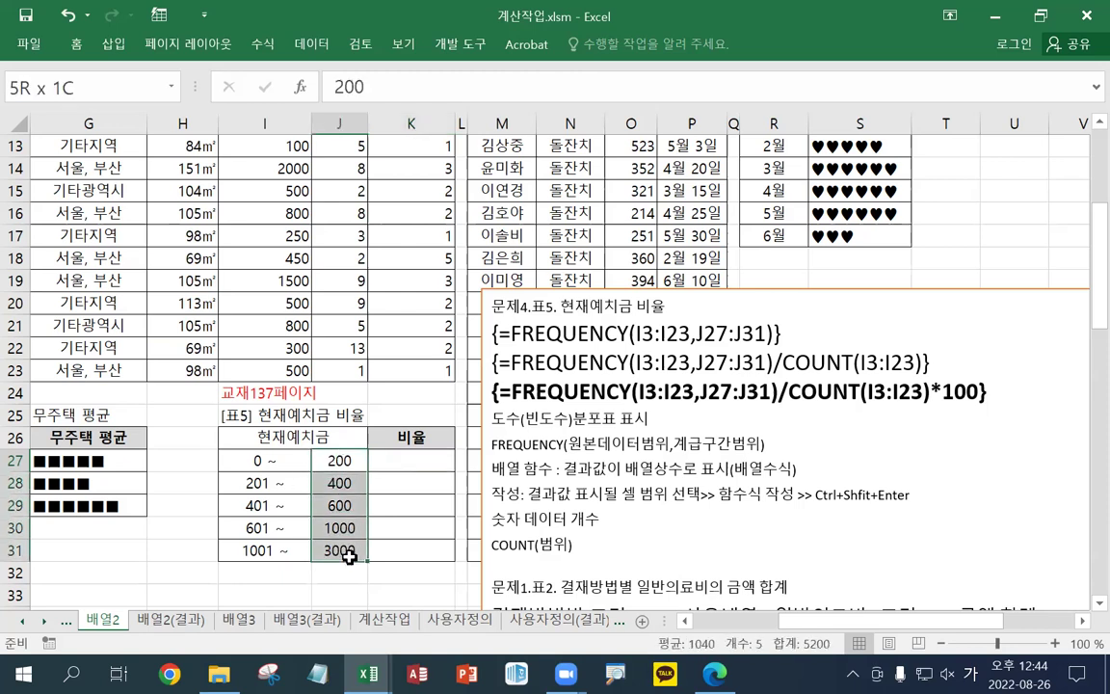
{"action": "left_click_drag", "start_coordinate": [406, 464], "coordinate": [414, 528]}
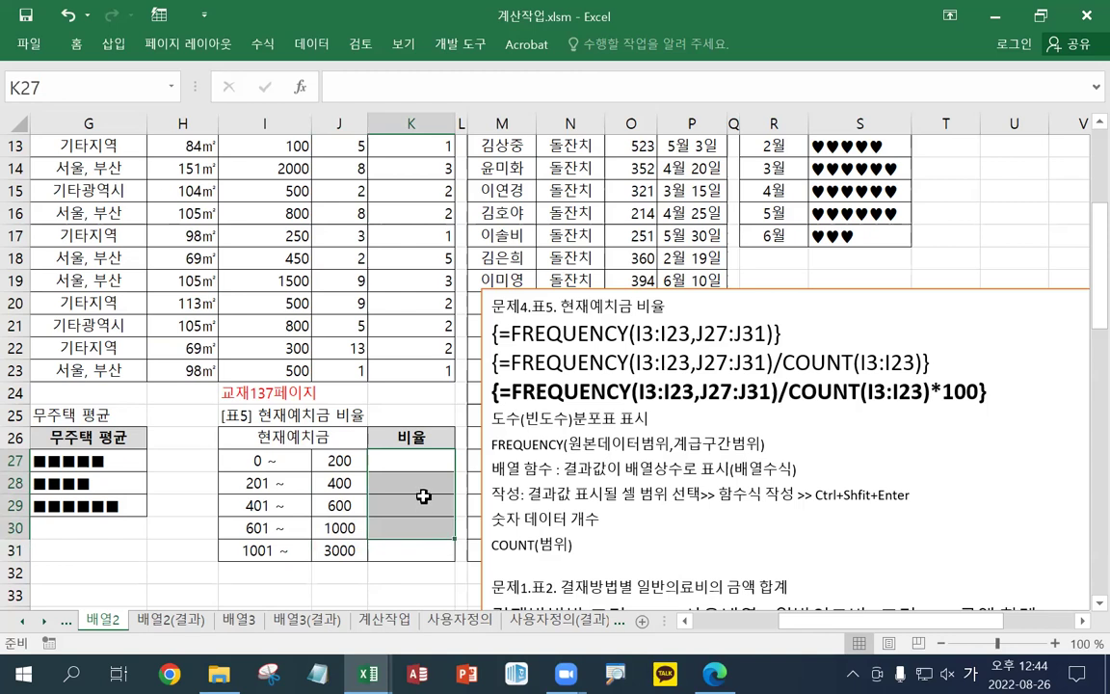
{"action": "left_click_drag", "start_coordinate": [426, 459], "coordinate": [416, 540]}
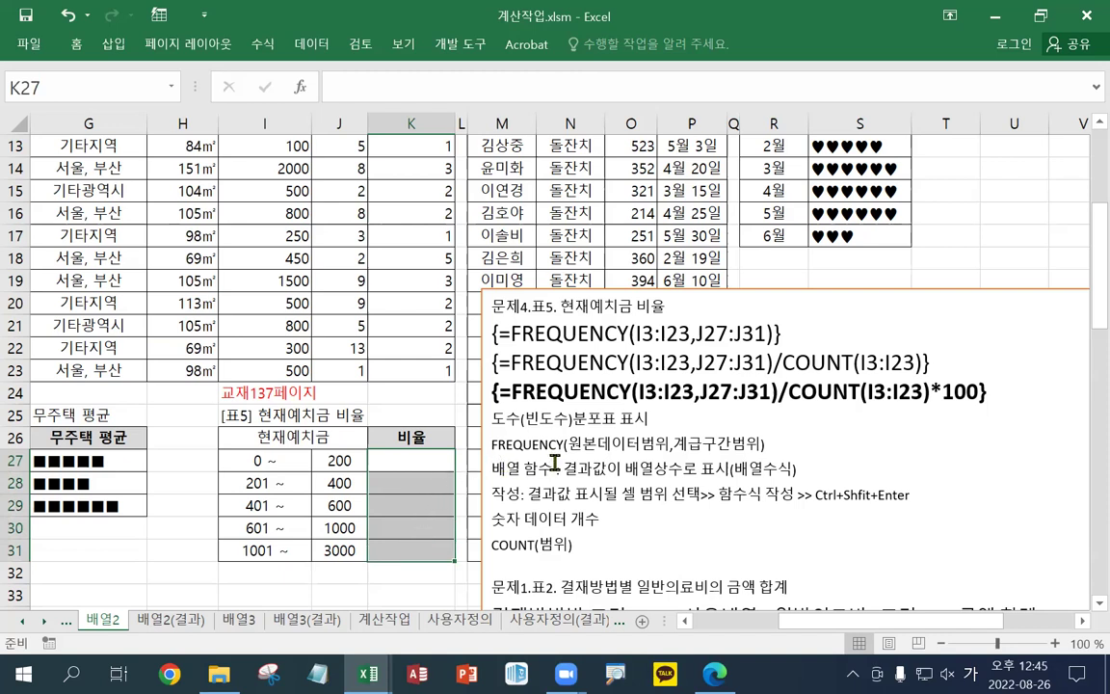
{"action": "left_click_drag", "start_coordinate": [409, 460], "coordinate": [425, 540]}
{"action": "left_click_drag", "start_coordinate": [416, 466], "coordinate": [412, 549]}
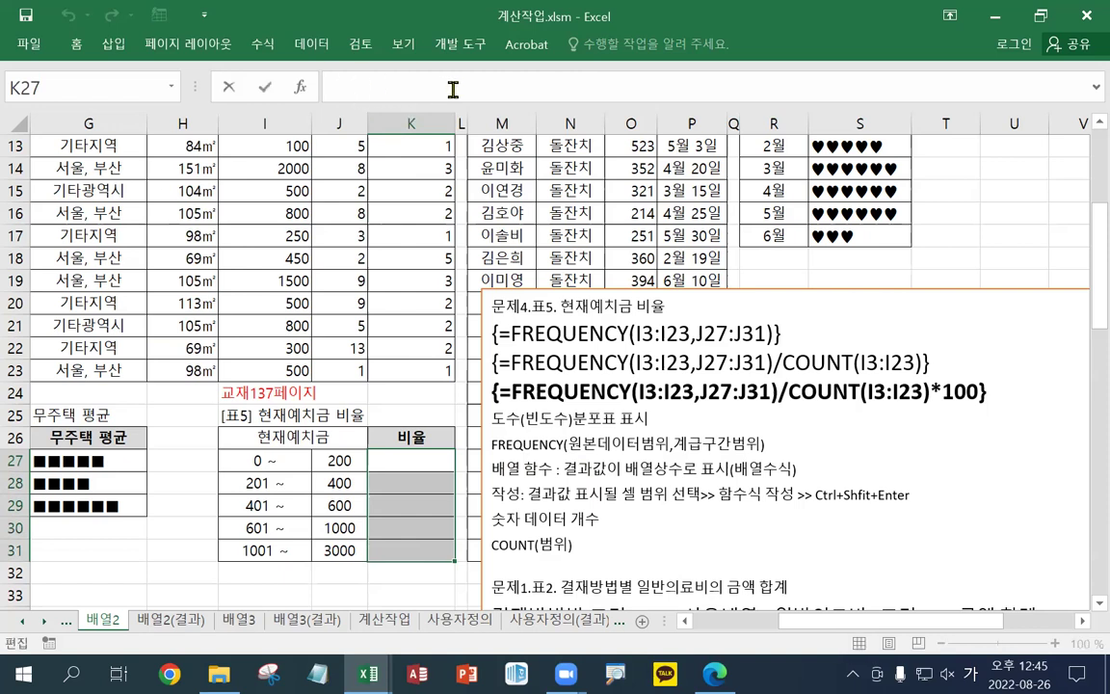
{"action": "type", "text": "="}
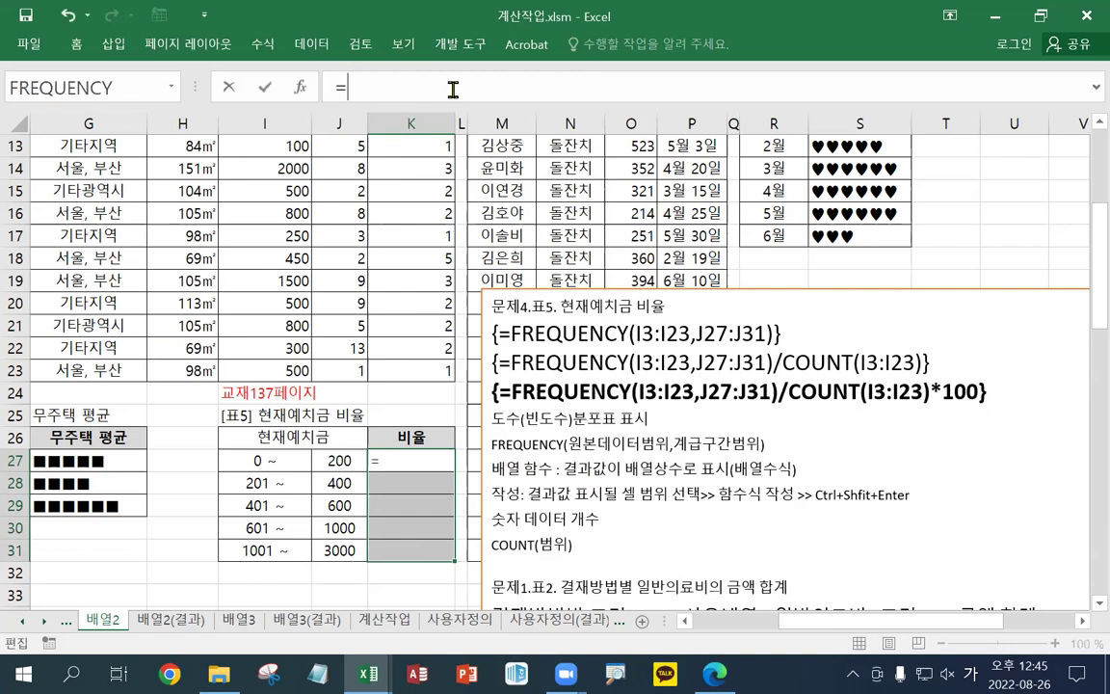
{"action": "key", "text": "Hangul"}
{"action": "type", "text": "FREQU"}
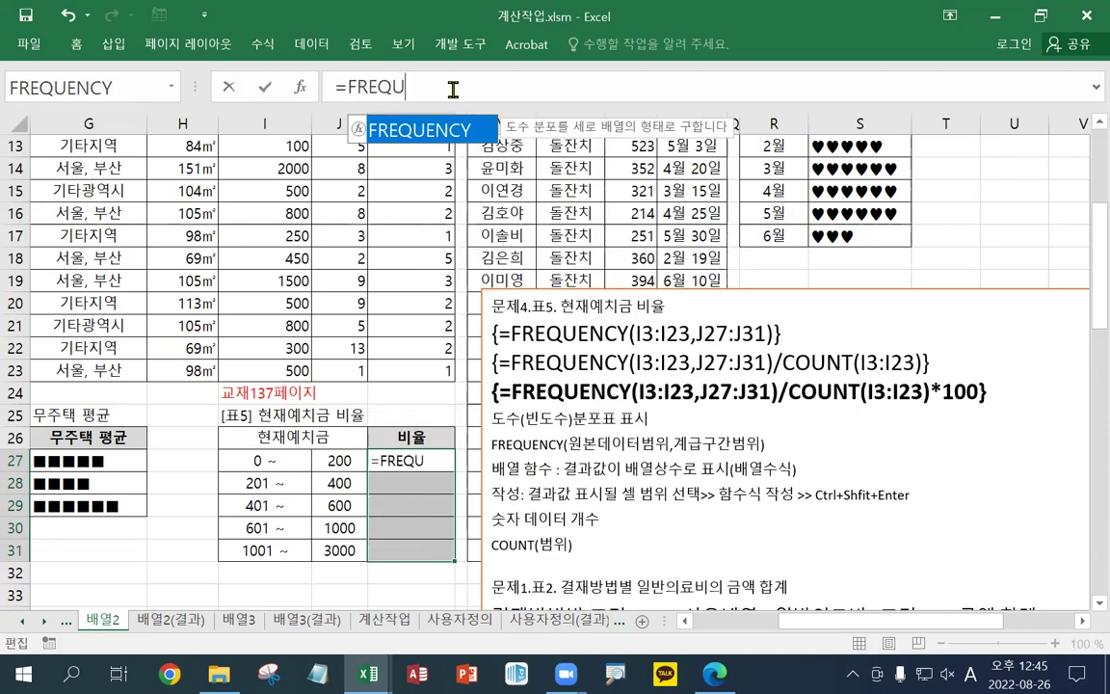
{"action": "type", "text": "ENCY("}
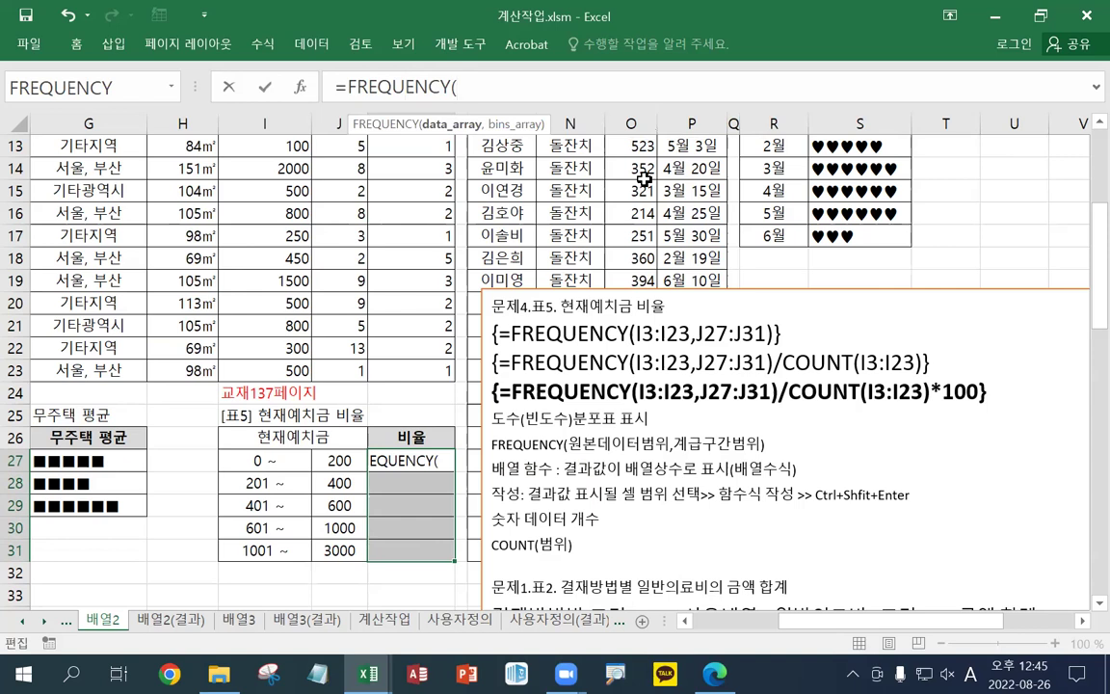
Use the 현재예치금 values I3:I23 of [표3] as the data array of FREQUENCY
{"action": "scroll", "coordinate": [510, 521], "scroll_direction": "left", "scroll_amount": 3}
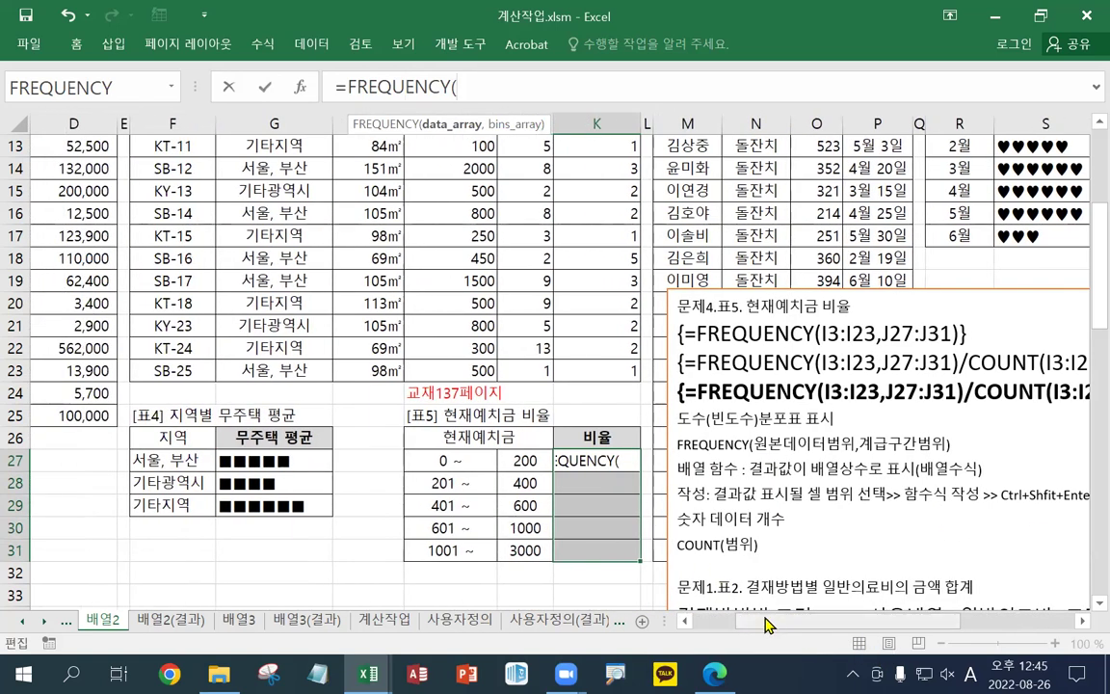
{"action": "scroll", "coordinate": [551, 551], "scroll_direction": "left", "scroll_amount": 2}
{"action": "scroll", "coordinate": [496, 497], "scroll_direction": "left", "scroll_amount": 1}
{"action": "left_click", "coordinate": [453, 481]}
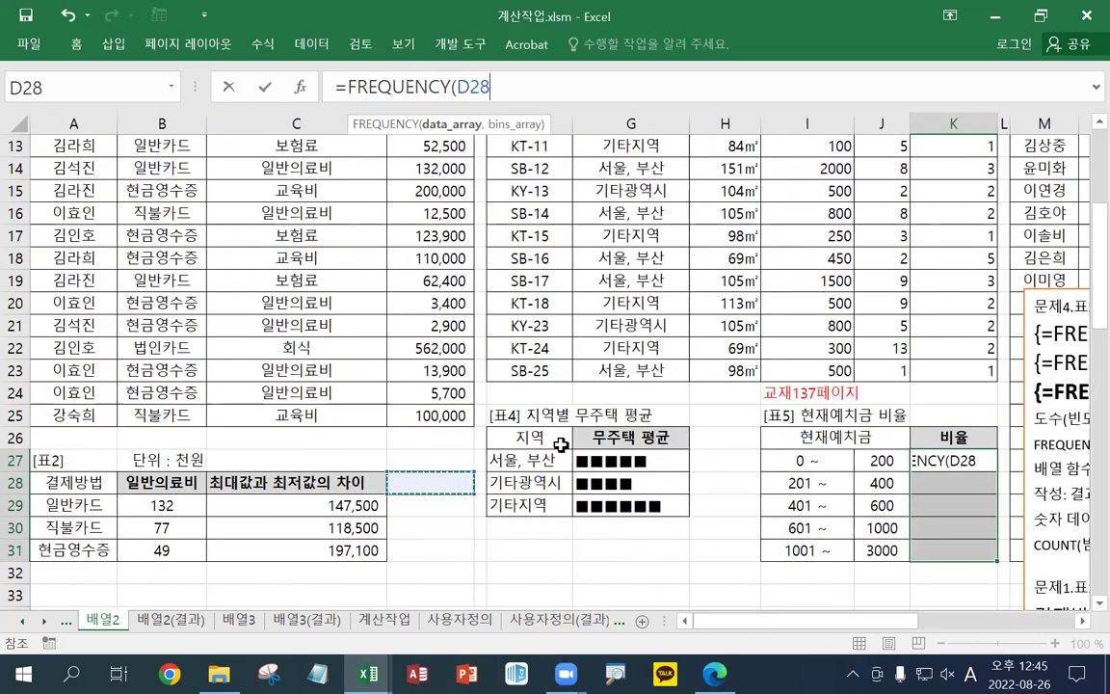
{"action": "scroll", "coordinate": [975, 207], "scroll_direction": "up", "scroll_amount": 4}
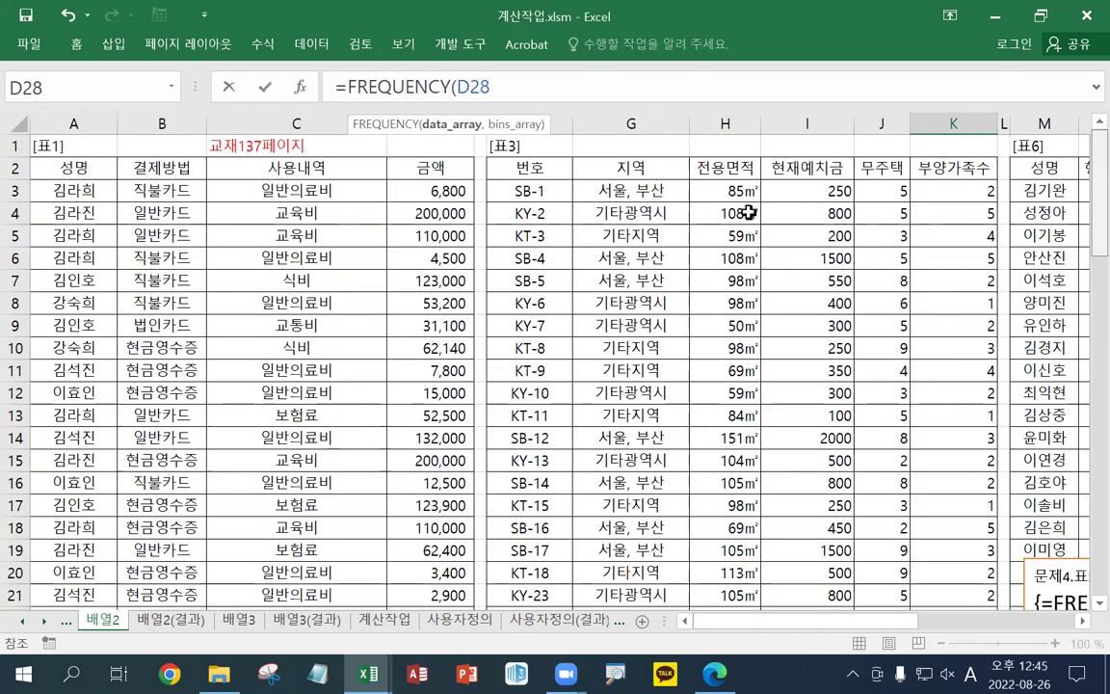
{"action": "left_click_drag", "start_coordinate": [792, 191], "coordinate": [771, 482]}
{"action": "scroll", "coordinate": [744, 400], "scroll_direction": "down", "scroll_amount": 2}
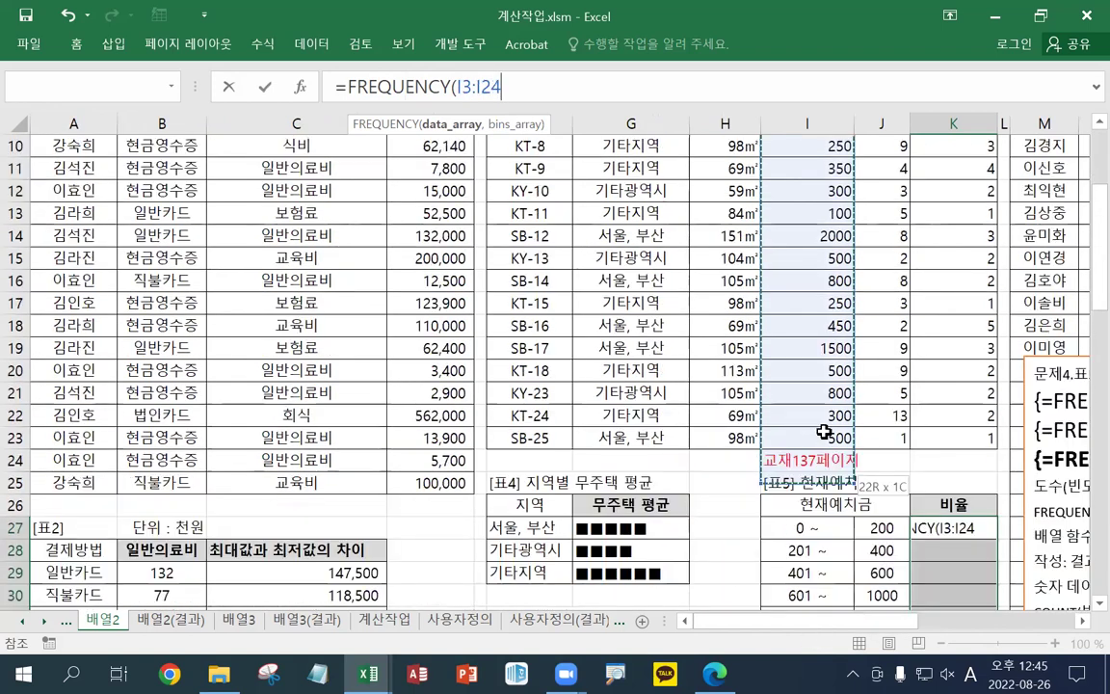
{"action": "type", "text": ","}
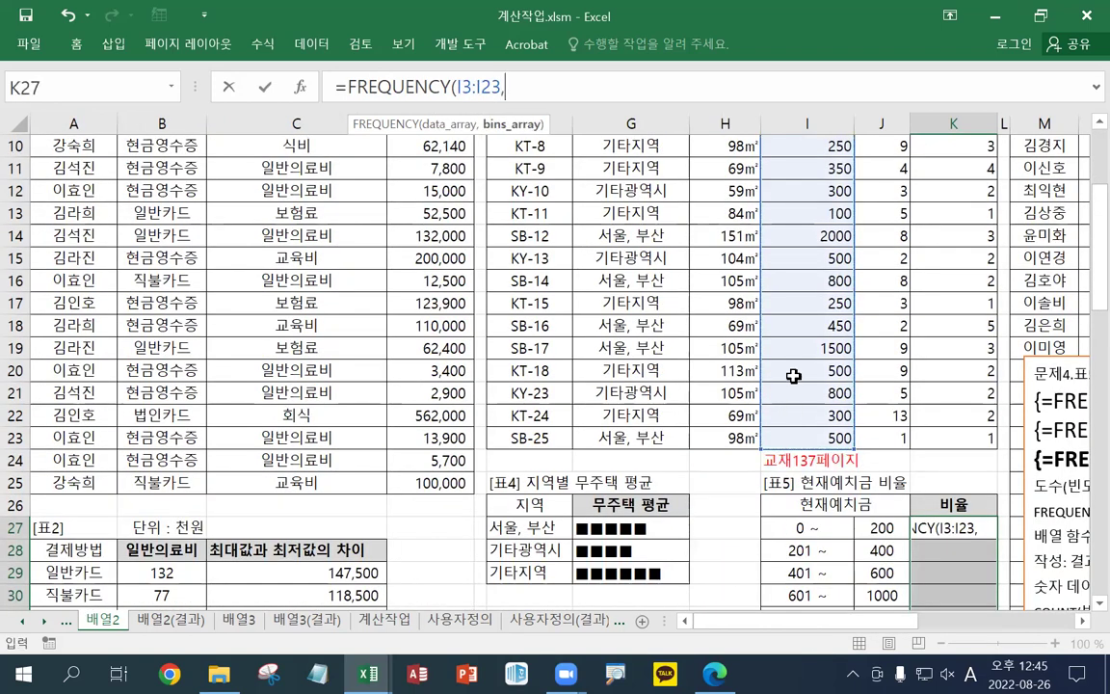
Use J27:J31 as the bins array and enter =FREQUENCY(I3:I23,J27:J31) in K27:K31 as an array formula
{"action": "scroll", "coordinate": [846, 520], "scroll_direction": "right", "scroll_amount": 3}
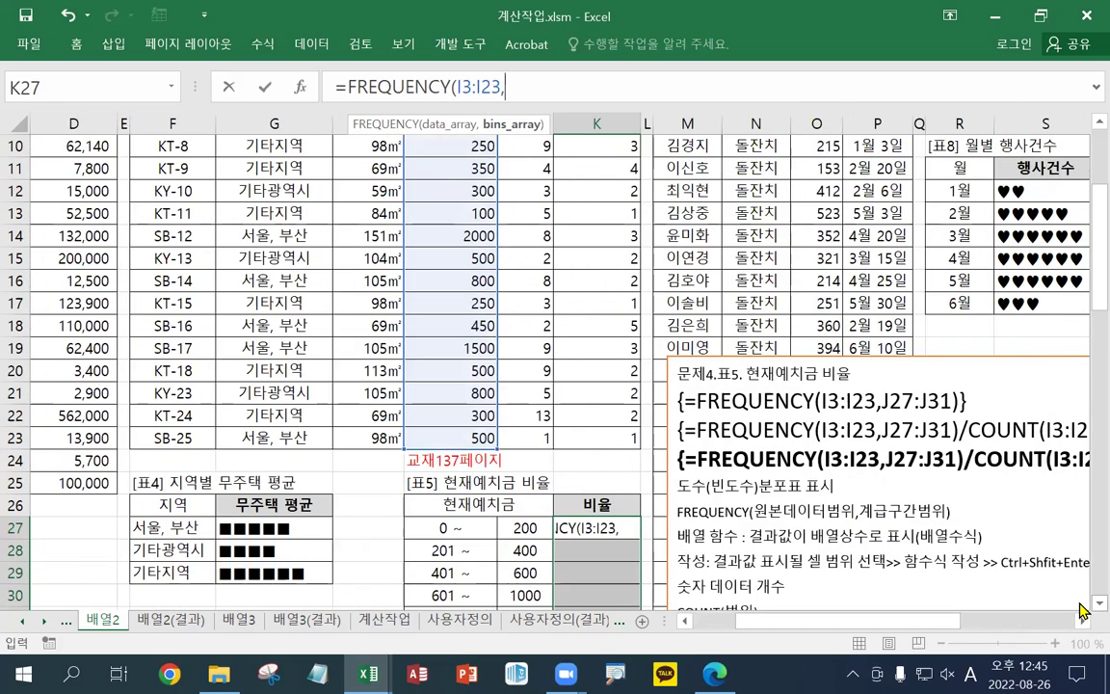
{"action": "scroll", "coordinate": [975, 544], "scroll_direction": "down", "scroll_amount": 2}
{"action": "scroll", "coordinate": [1081, 612], "scroll_direction": "down", "scroll_amount": 1}
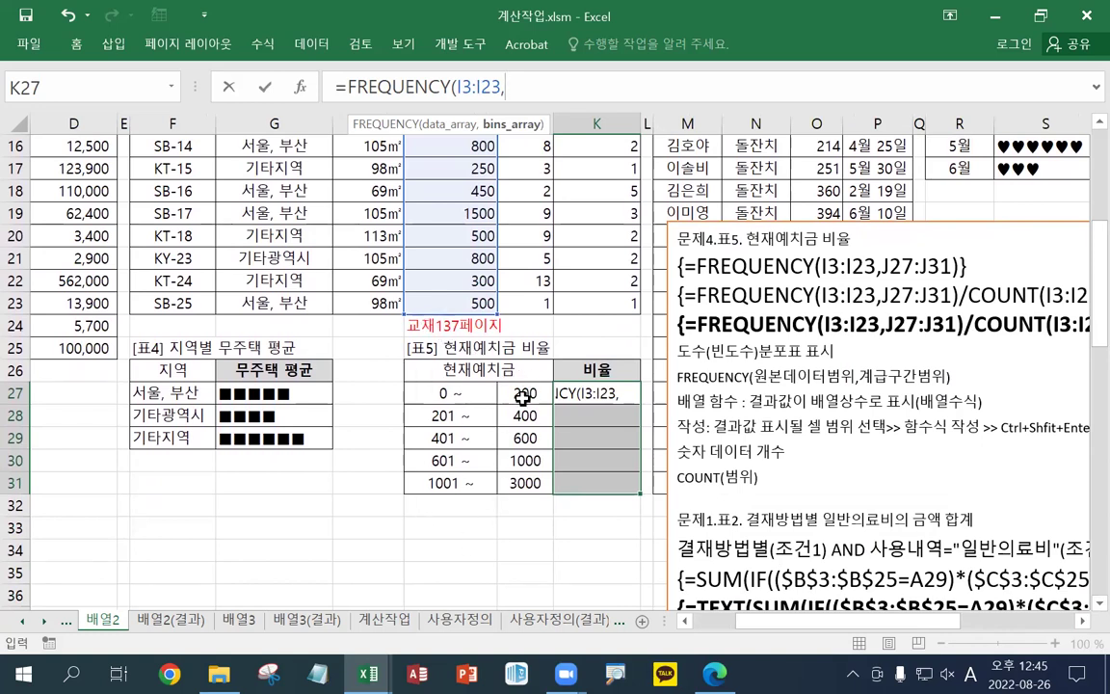
{"action": "left_click_drag", "start_coordinate": [525, 393], "coordinate": [528, 482]}
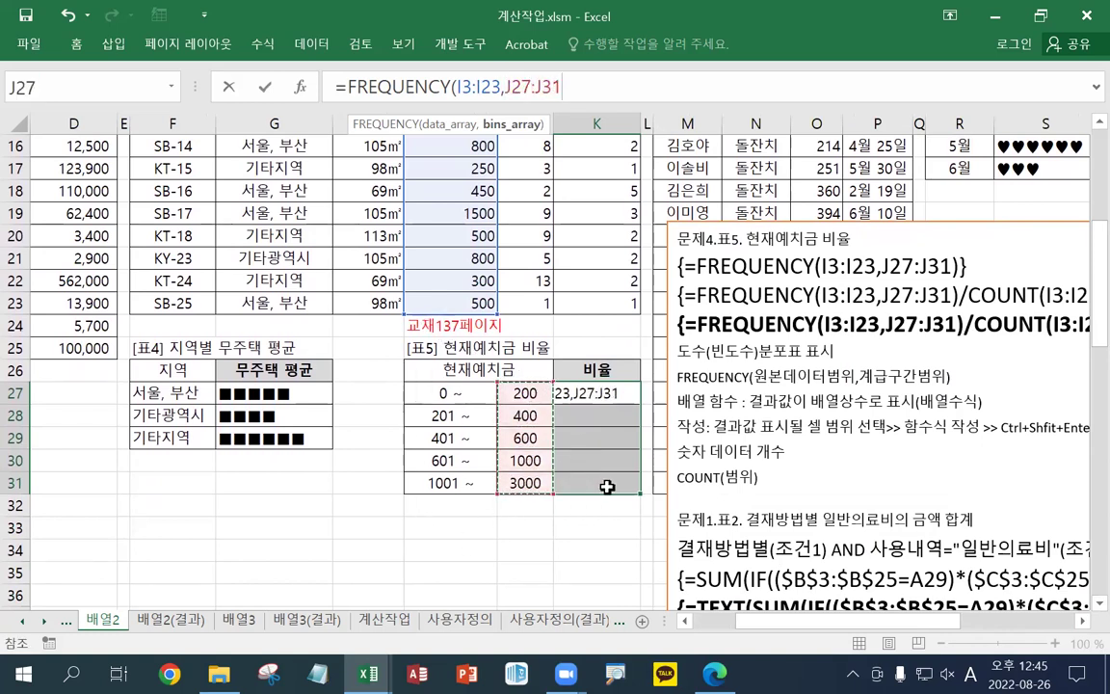
{"action": "type", "text": ")"}
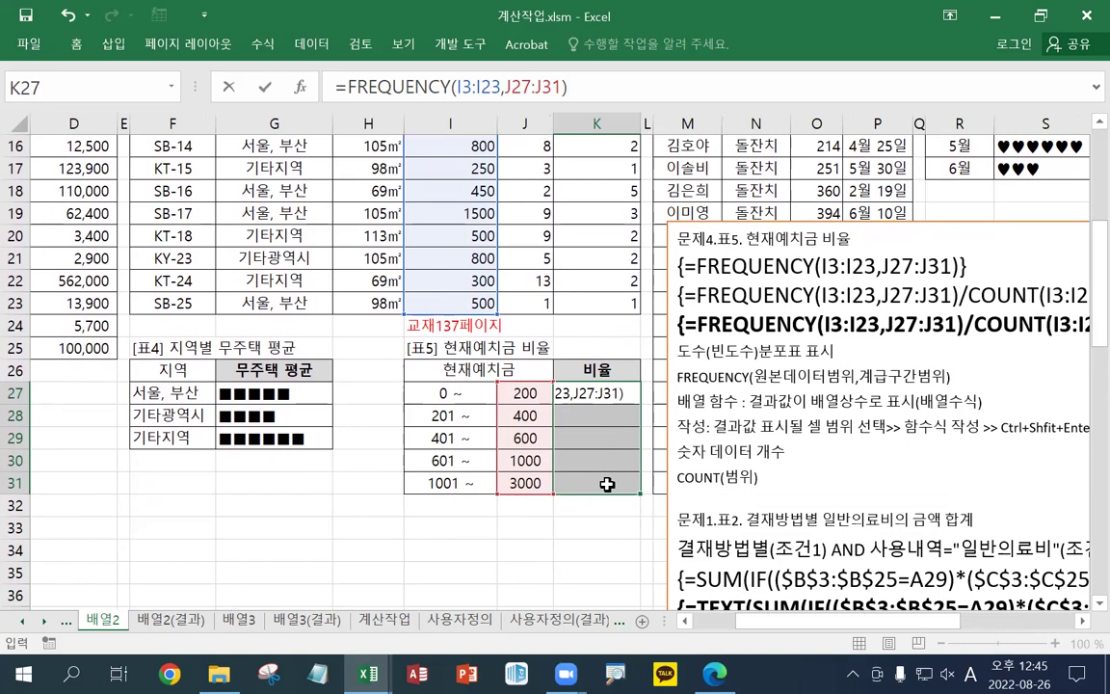
{"action": "key", "text": "ctrl+shift+Return"}
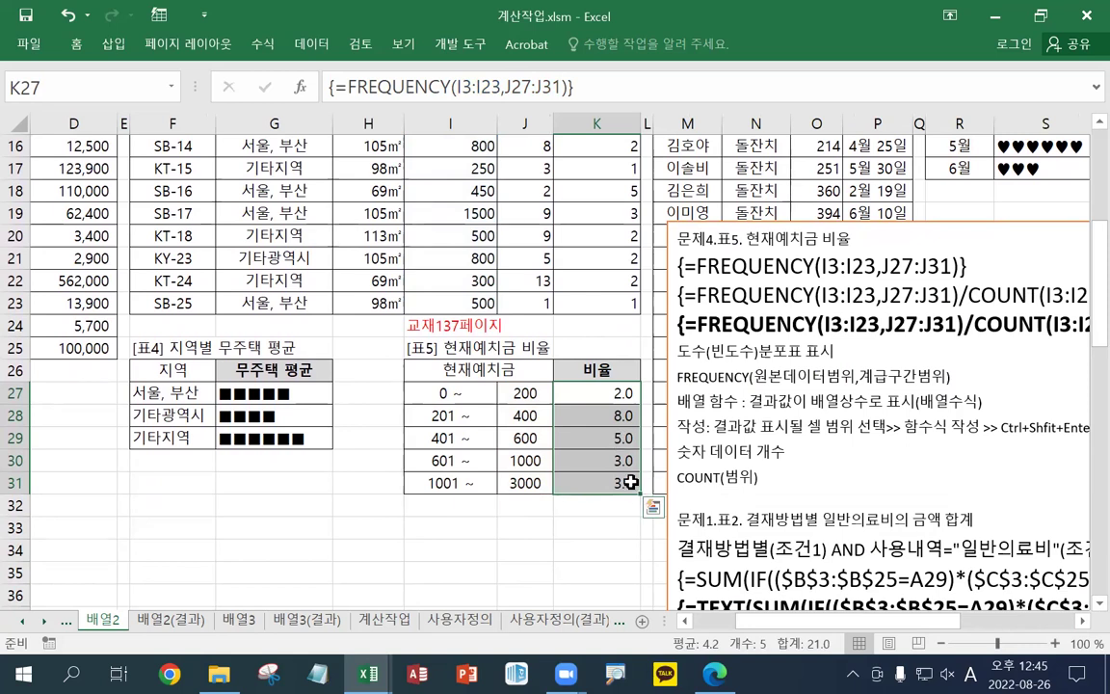
Divide the FREQUENCY array formula in K27:K31 by COUNT(I3:I23) and re-enter it as an array formula
{"action": "left_click", "coordinate": [617, 393]}
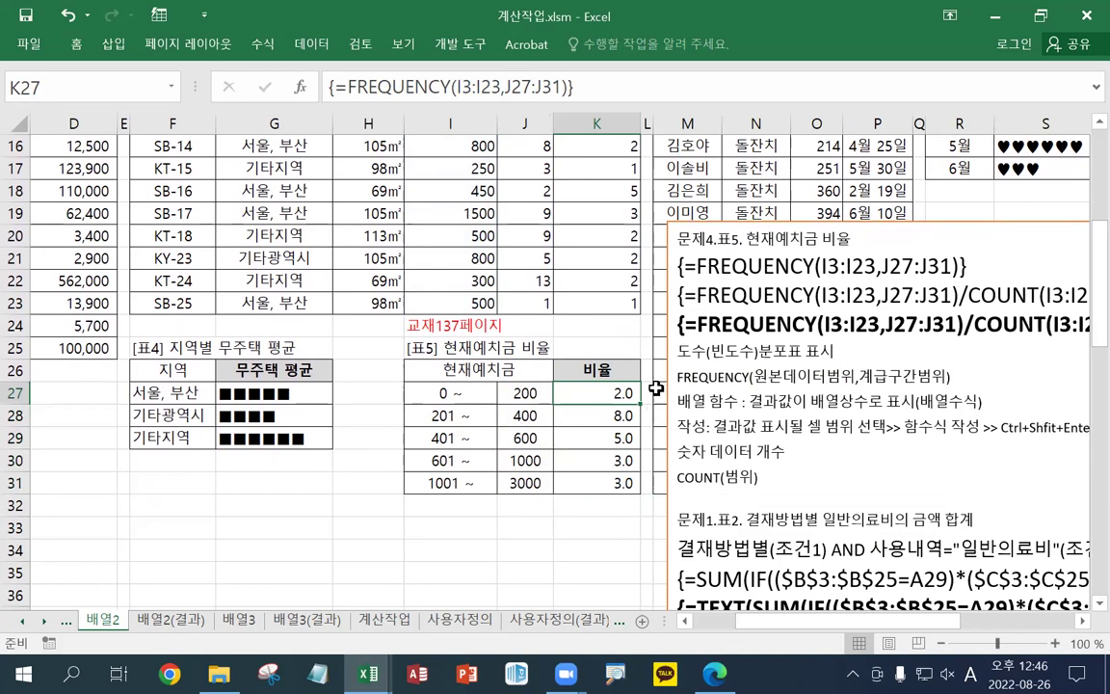
{"action": "left_click_drag", "start_coordinate": [597, 394], "coordinate": [599, 482]}
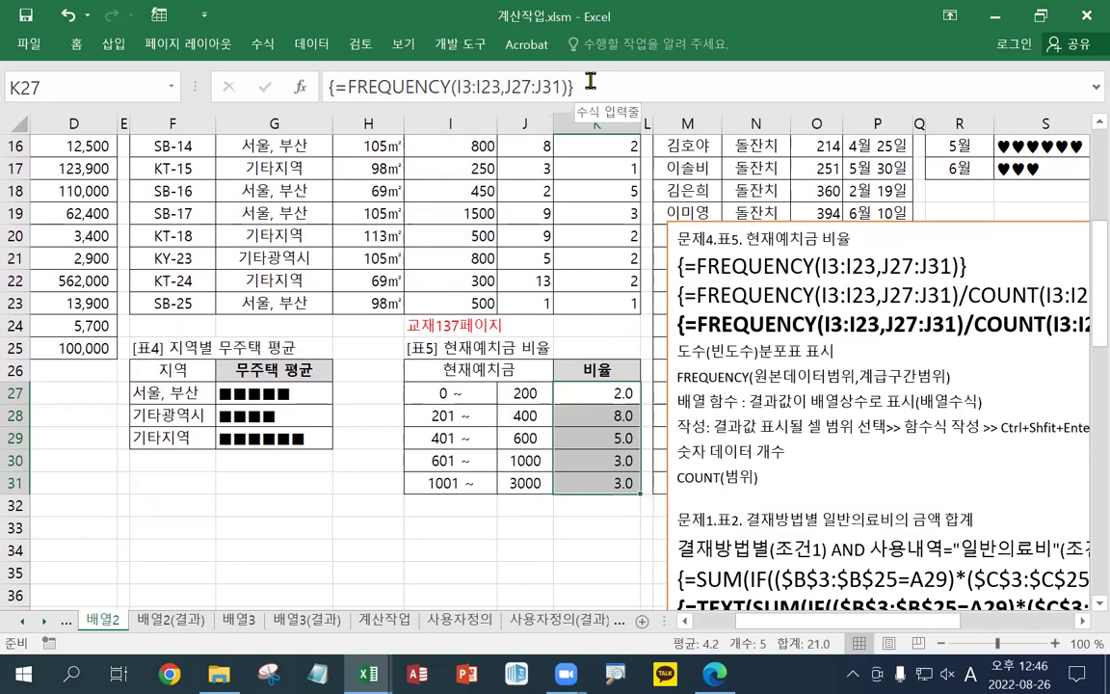
{"action": "left_click", "coordinate": [645, 82]}
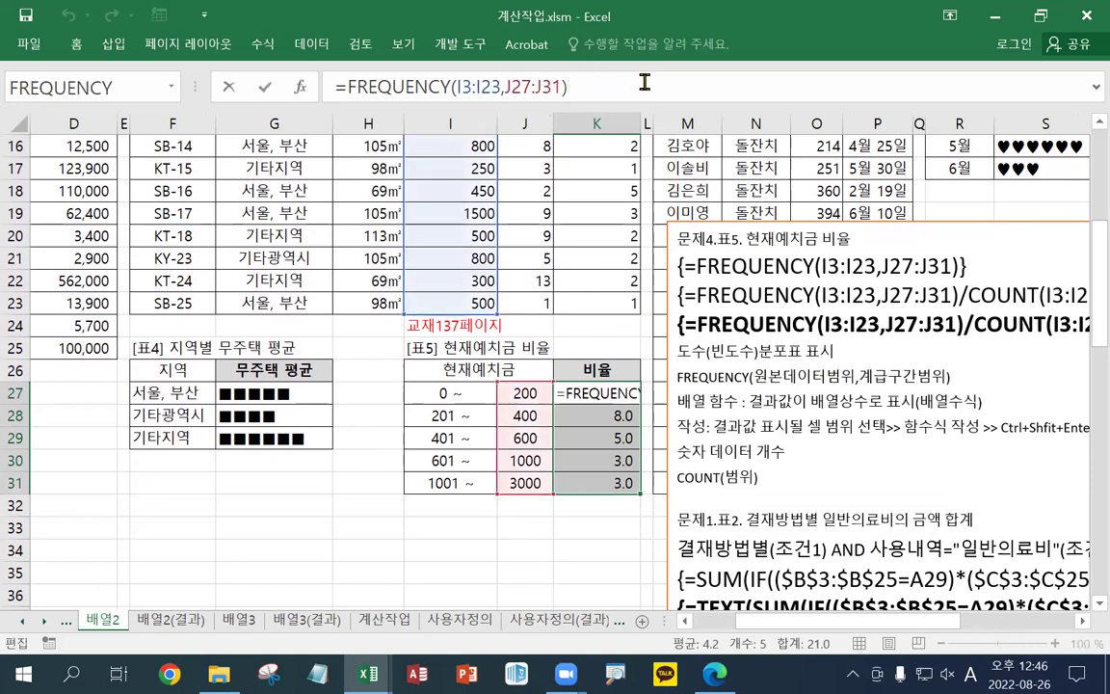
{"action": "type", "text": "/"}
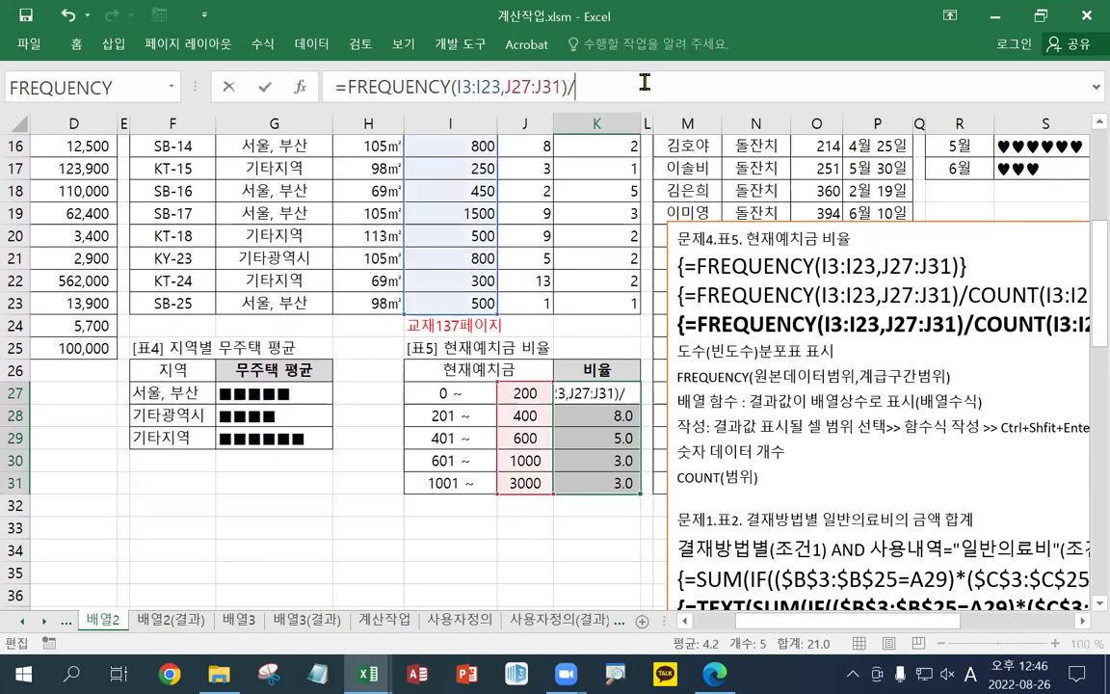
{"action": "type", "text": "COU"}
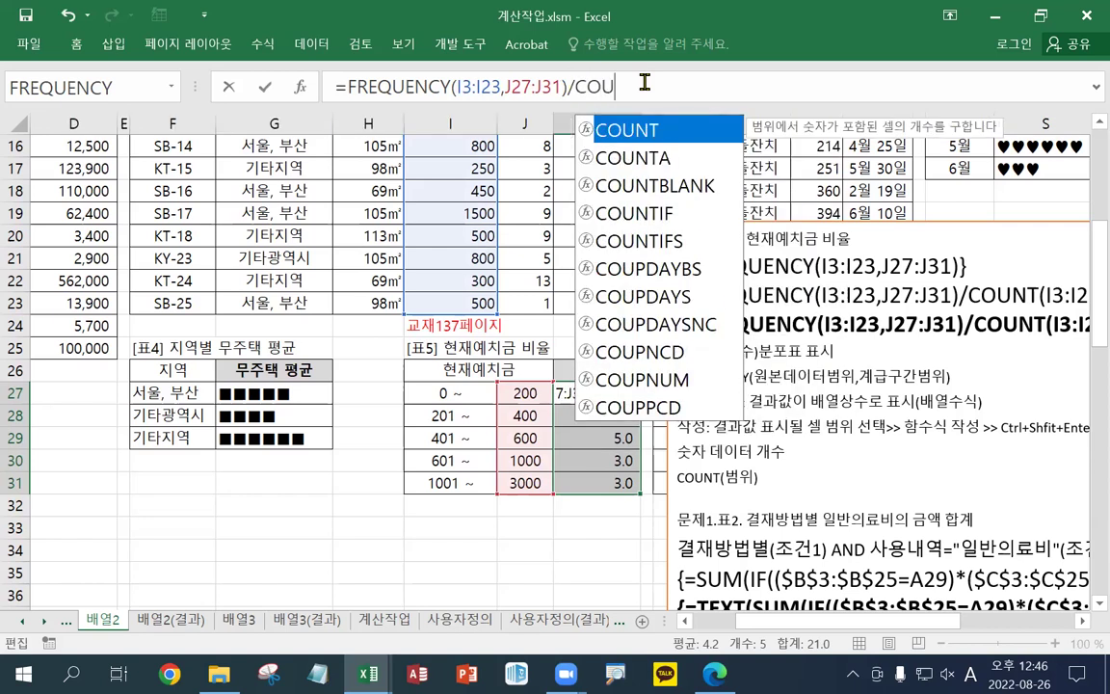
{"action": "type", "text": "NT("}
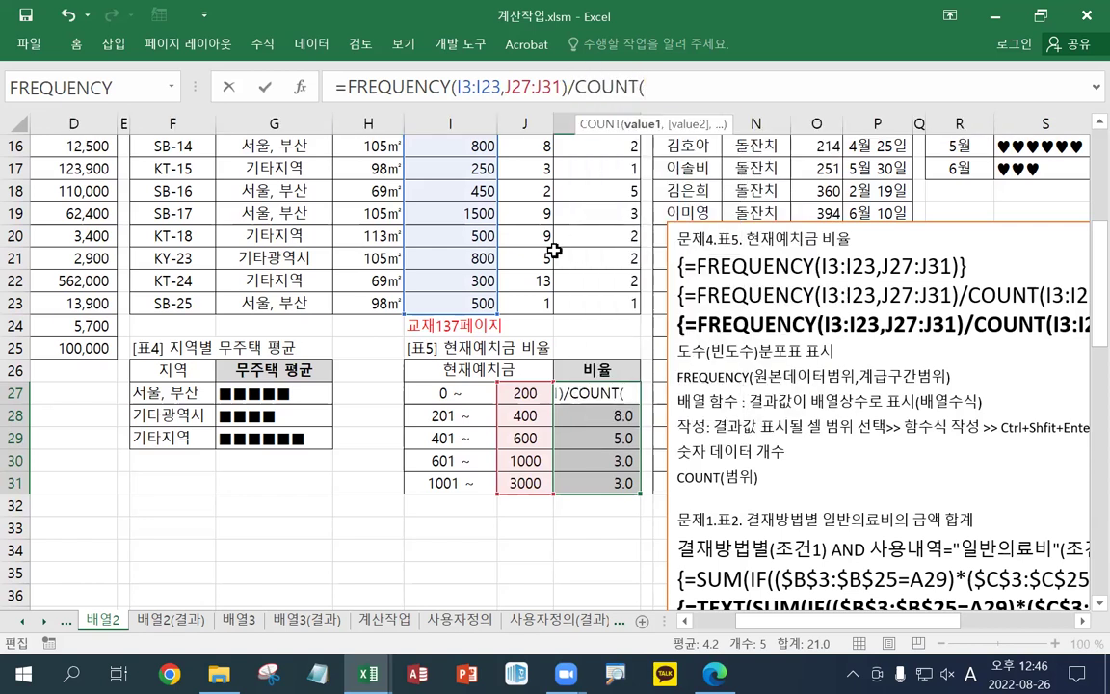
{"action": "left_click_drag", "start_coordinate": [449, 303], "coordinate": [455, 193]}
{"action": "type", "text": ")"}
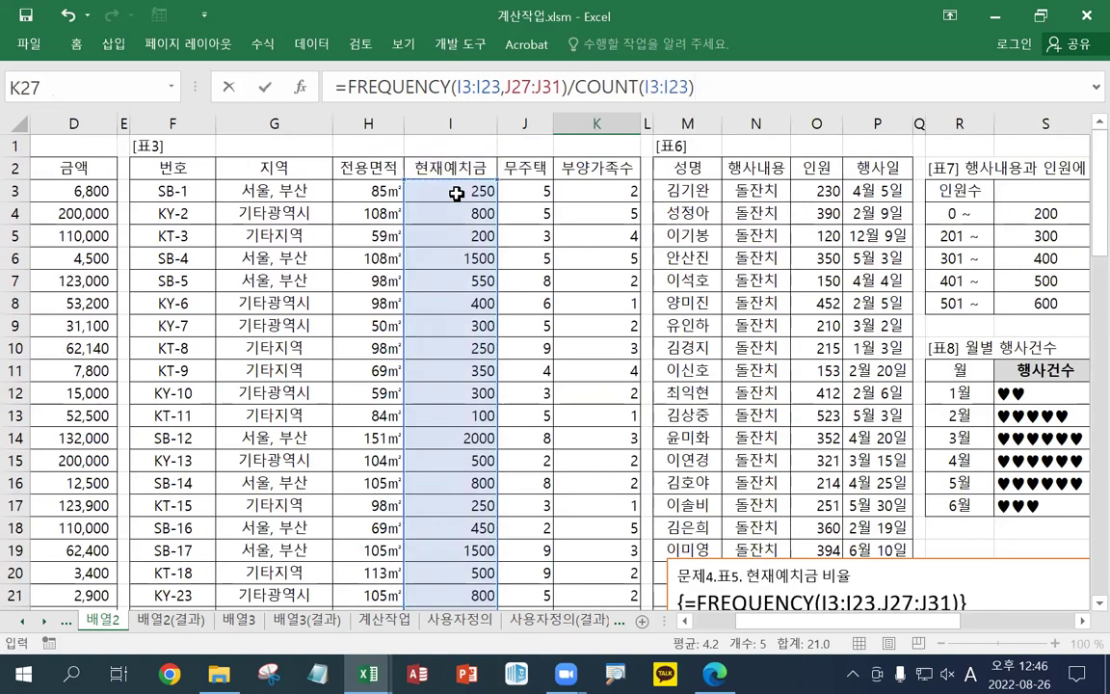
{"action": "key", "text": "ctrl+shift+Return"}
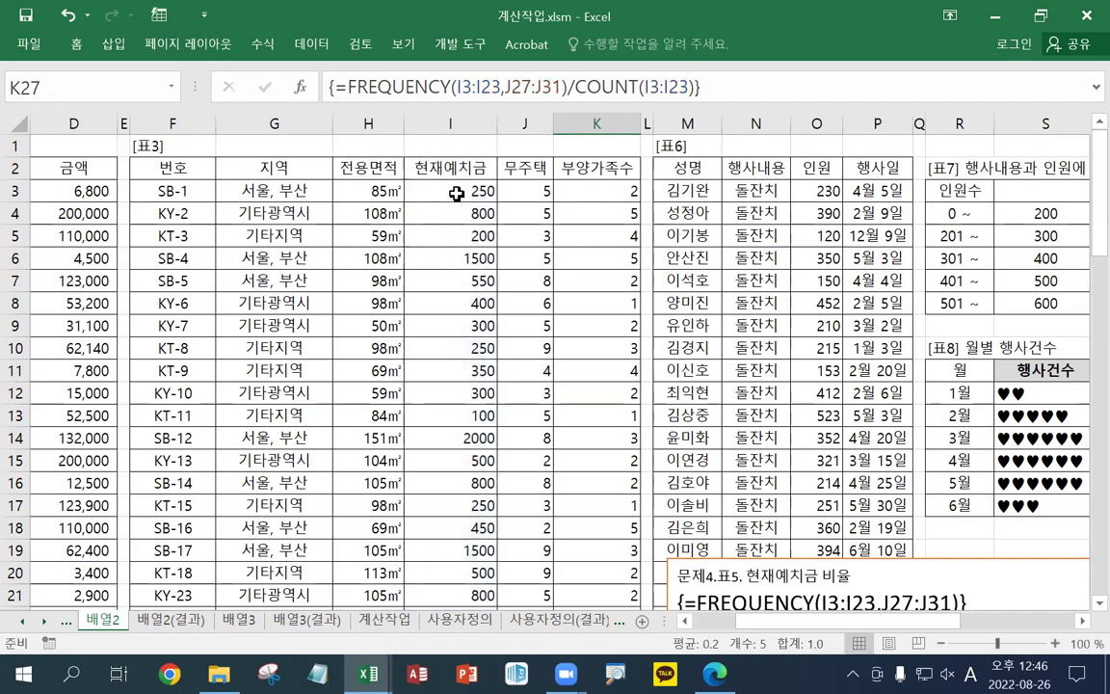
{"action": "scroll", "coordinate": [574, 334], "scroll_direction": "down", "scroll_amount": 3}
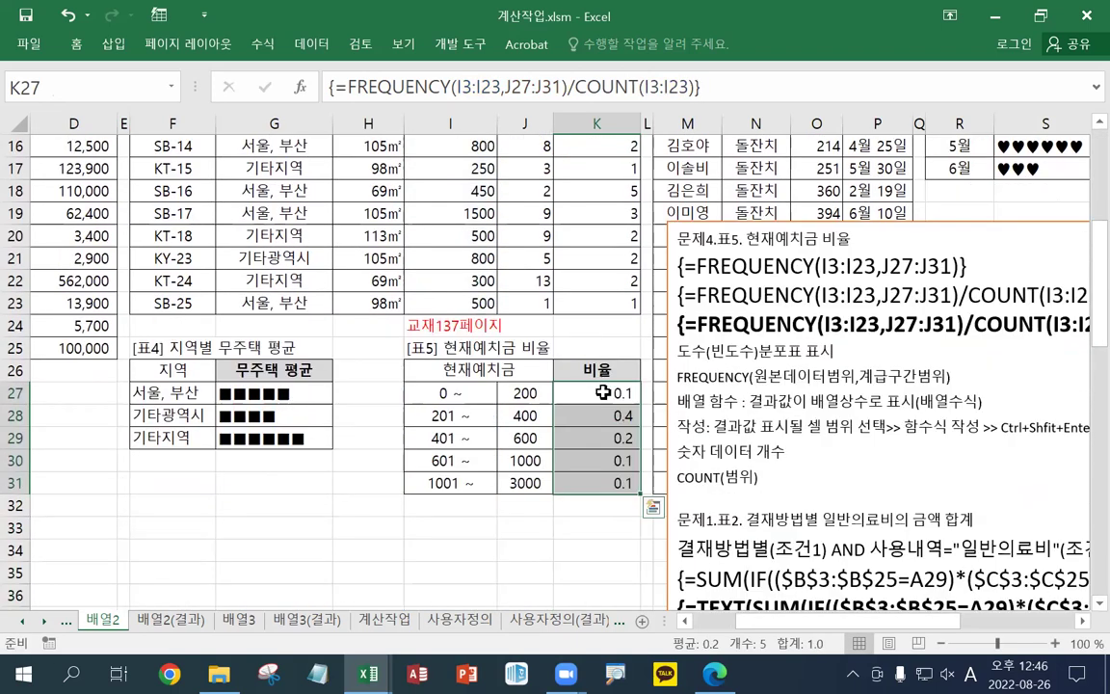
Multiply the array formula in K27:K31 by 100, re-enter it as an array formula, and save the workbook
{"action": "left_click", "coordinate": [602, 392]}
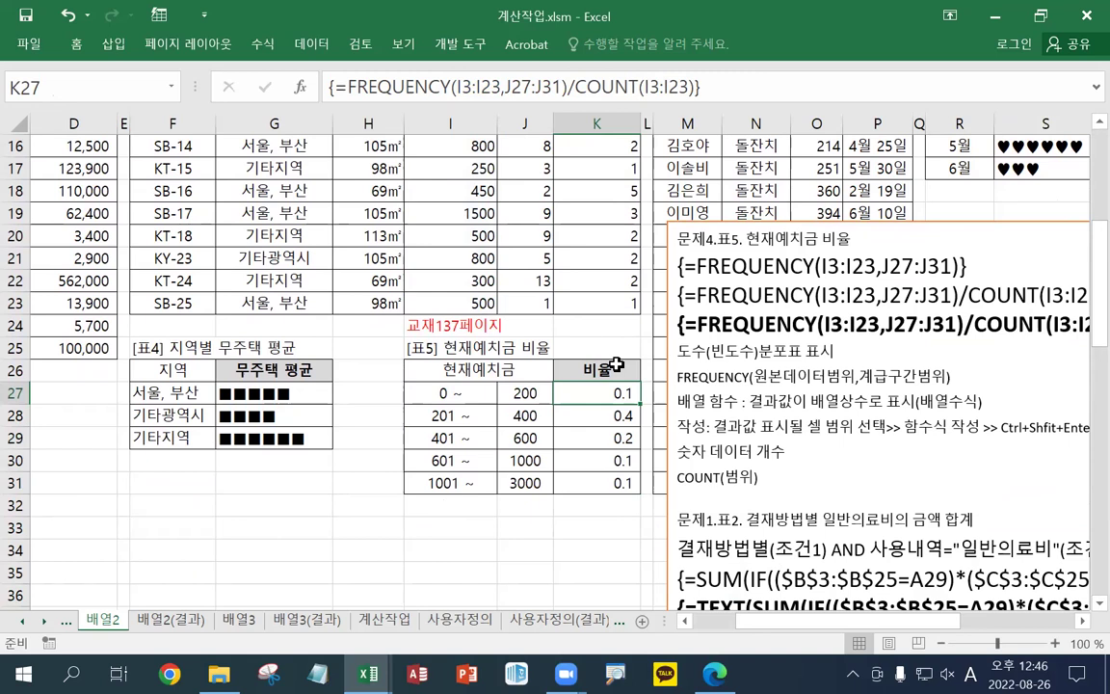
{"action": "left_click_drag", "start_coordinate": [578, 395], "coordinate": [592, 482]}
{"action": "left_click", "coordinate": [735, 97]}
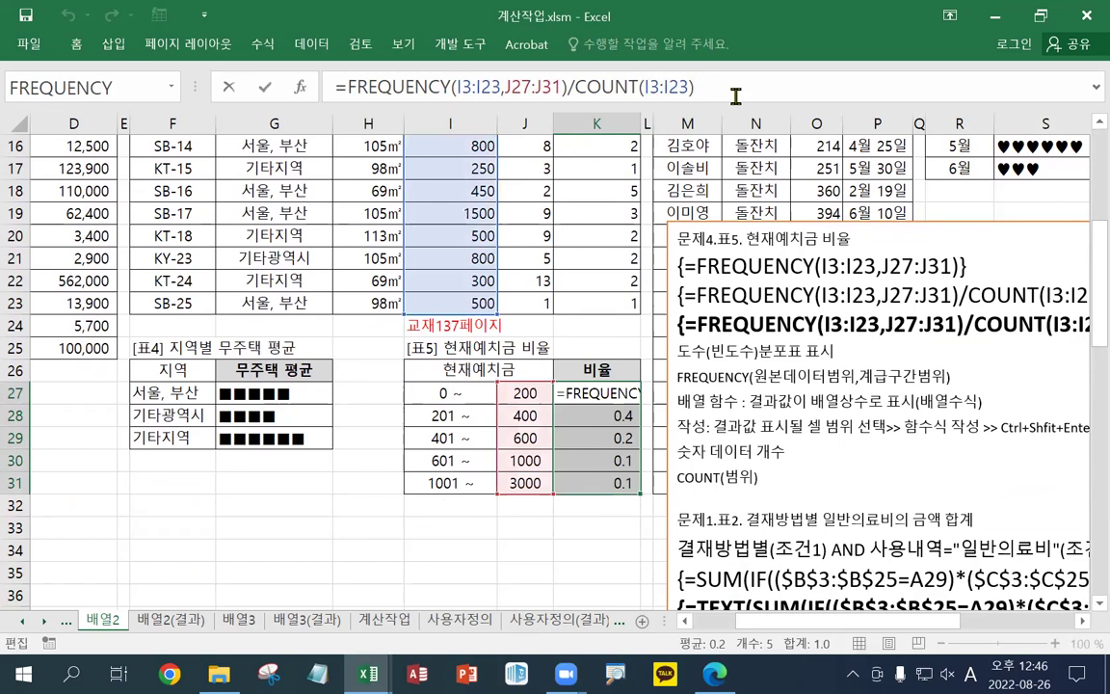
{"action": "type", "text": "*100"}
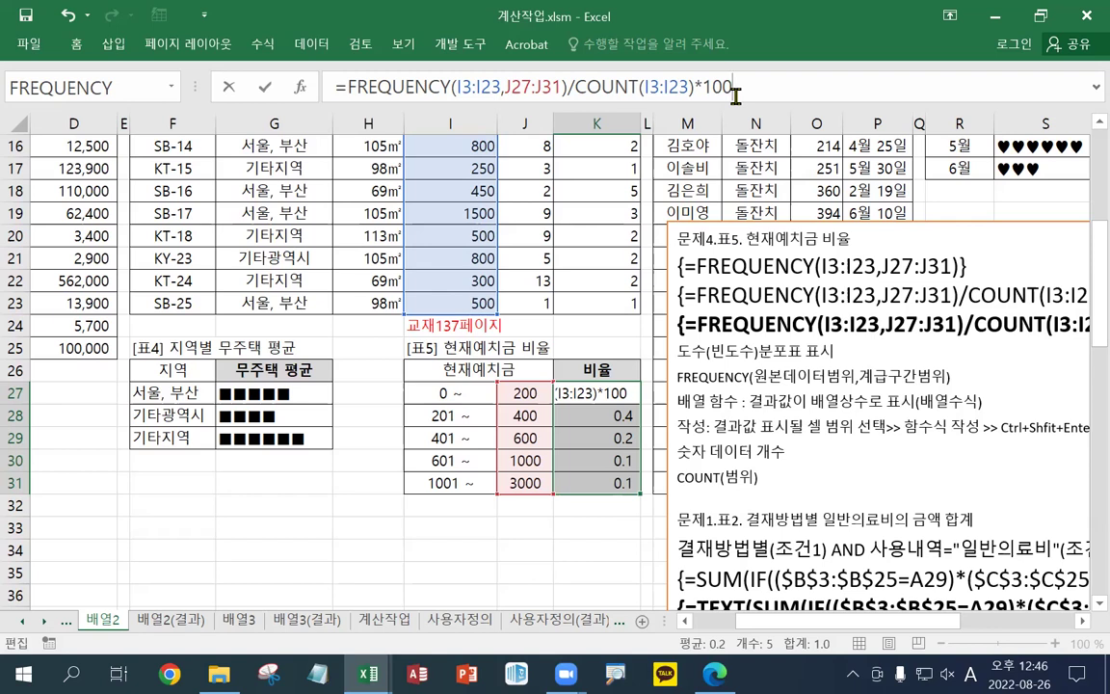
{"action": "key", "text": "ctrl+shift+Return"}
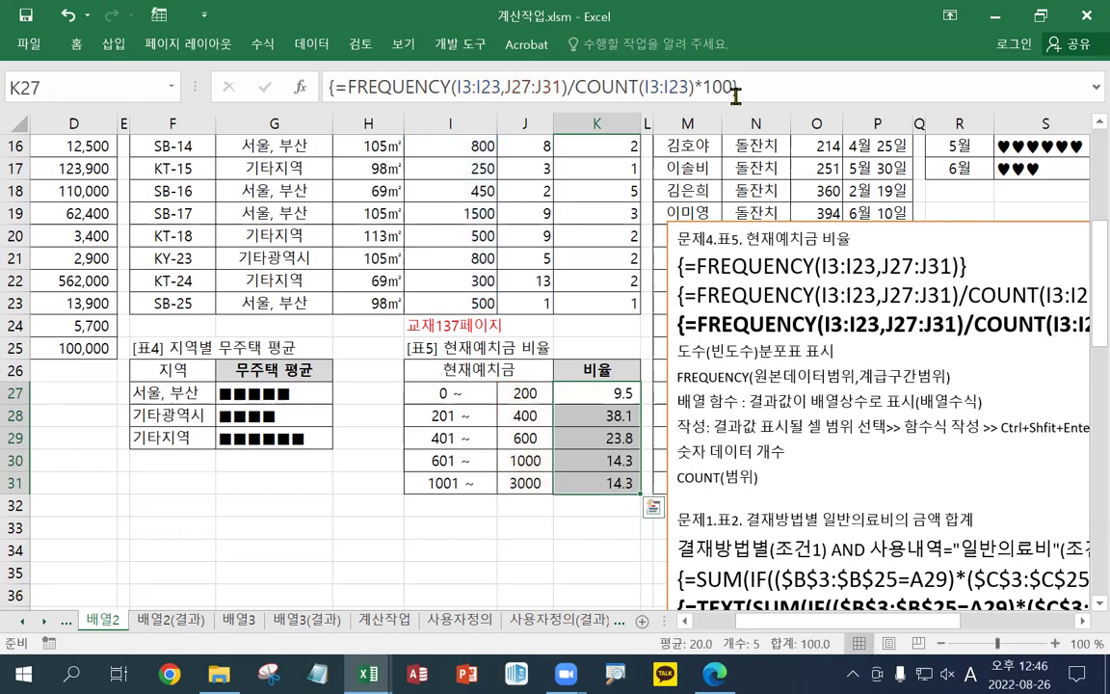
{"action": "key", "text": "Down"}
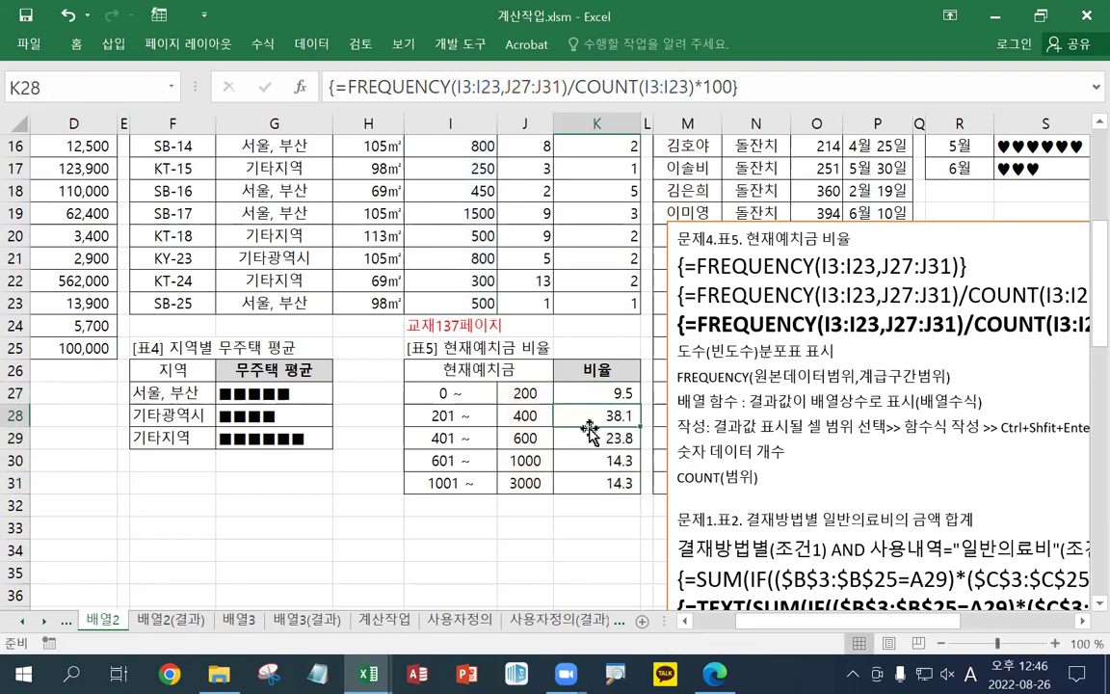
{"action": "left_click", "coordinate": [595, 401]}
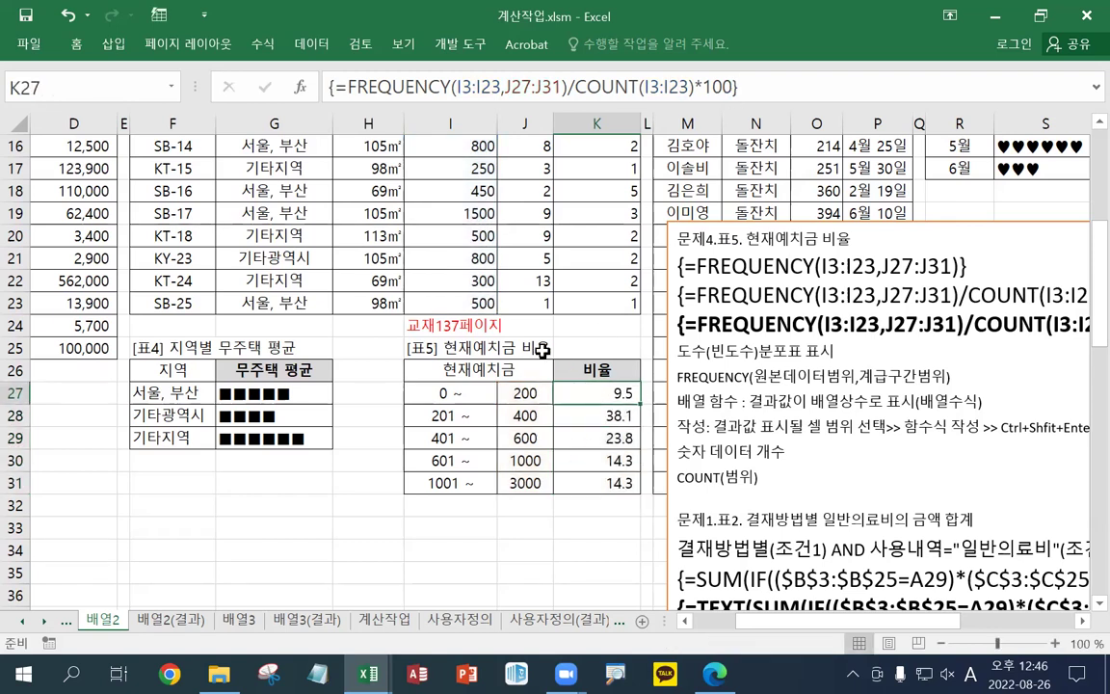
{"action": "left_click", "coordinate": [25, 18]}
Move the note text box beside [표6] so its upper edge sits just below [표7]
{"action": "scroll", "coordinate": [642, 389], "scroll_direction": "up", "scroll_amount": 2}
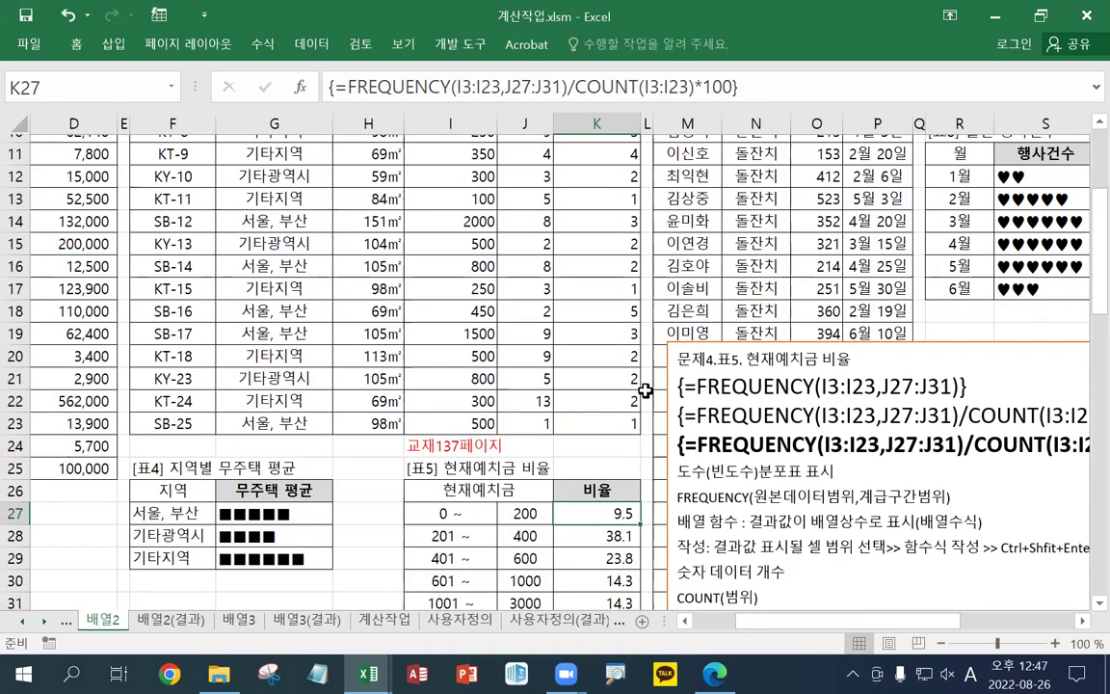
{"action": "scroll", "coordinate": [642, 389], "scroll_direction": "up", "scroll_amount": 3}
{"action": "left_click", "coordinate": [710, 491]}
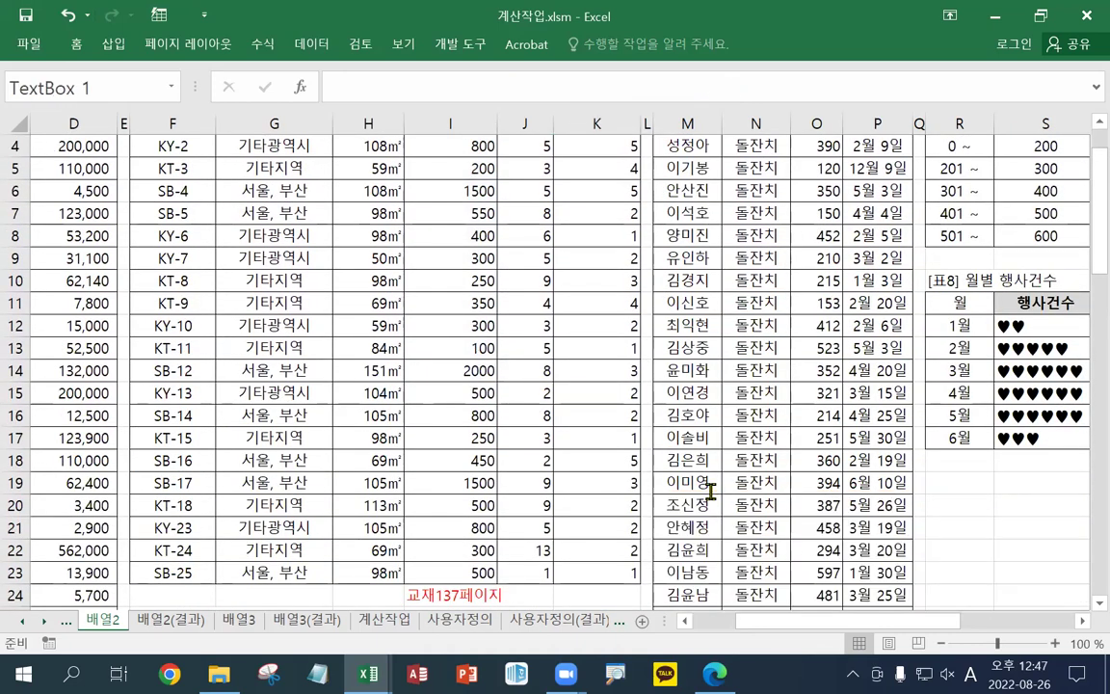
{"action": "left_click_drag", "start_coordinate": [650, 478], "coordinate": [998, 250]}
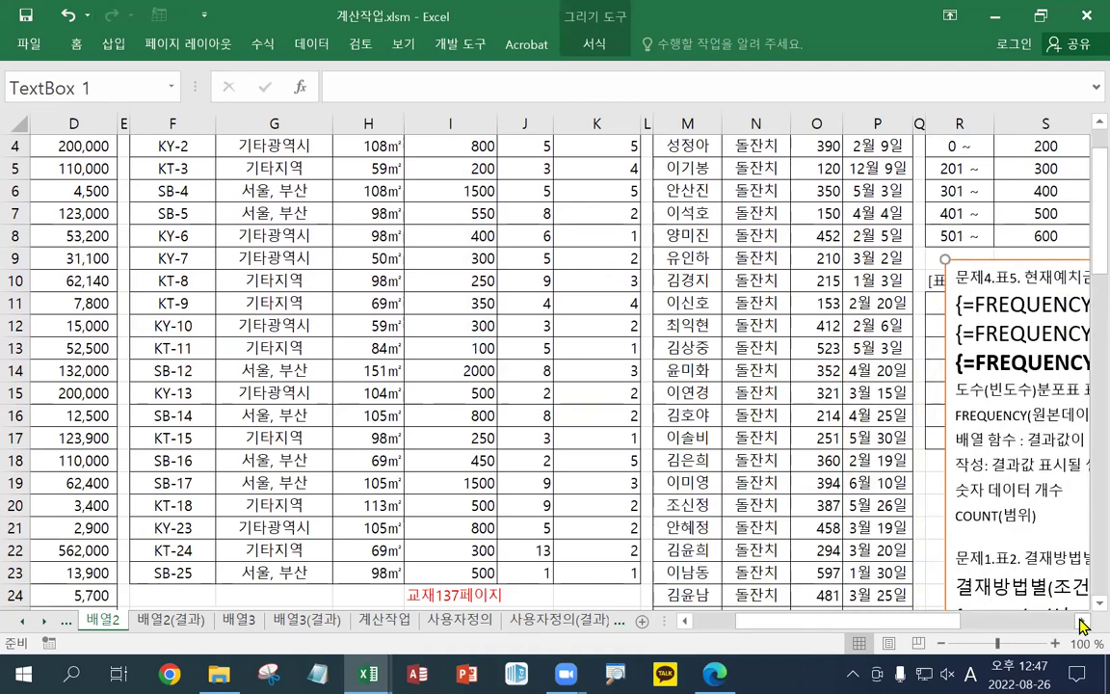
Add blank lines above the 문제4 text in the note and paste the 문제5. 표7 notes there
{"action": "left_click", "coordinate": [1081, 622]}
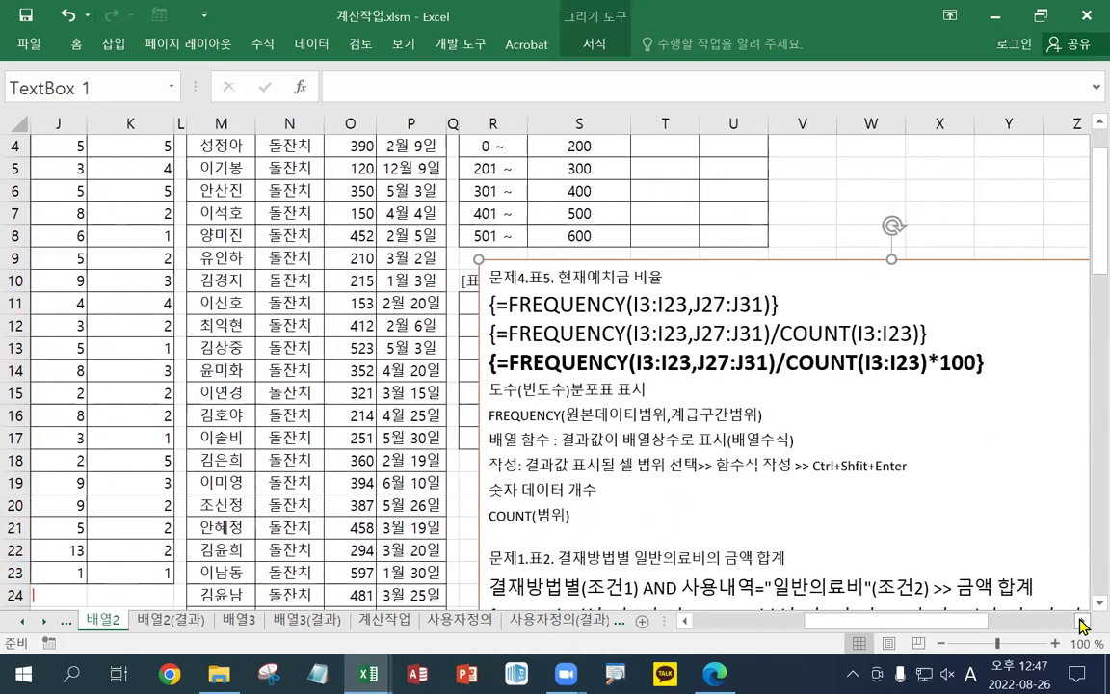
{"action": "scroll", "coordinate": [849, 508], "scroll_direction": "up", "scroll_amount": 1}
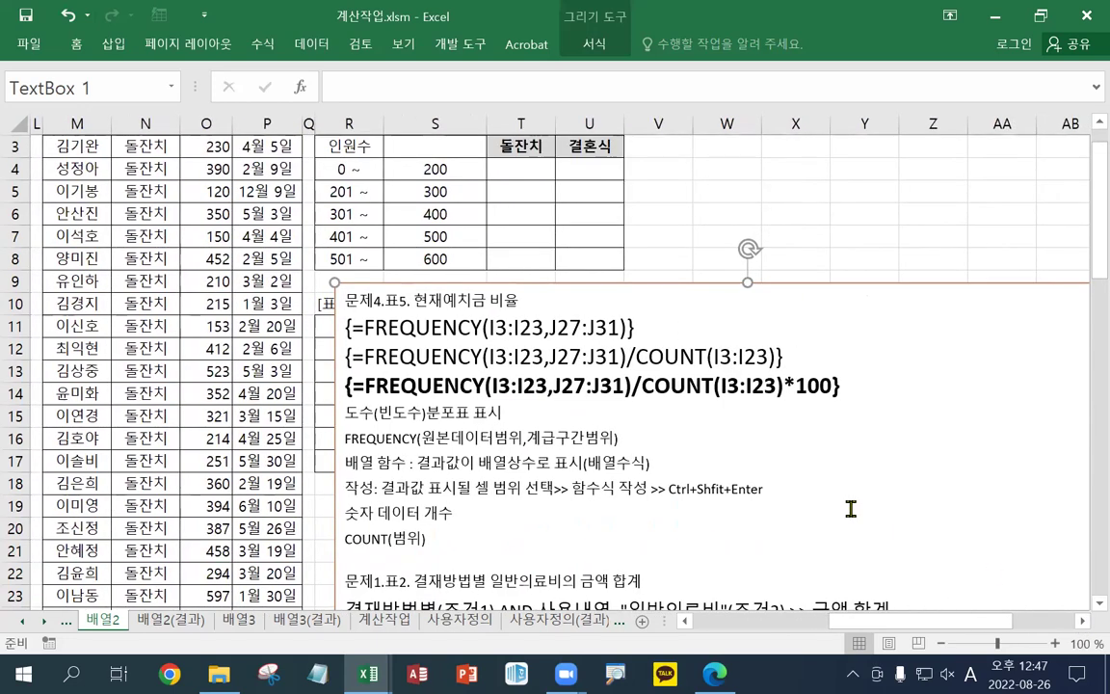
{"action": "scroll", "coordinate": [849, 508], "scroll_direction": "up", "scroll_amount": 1}
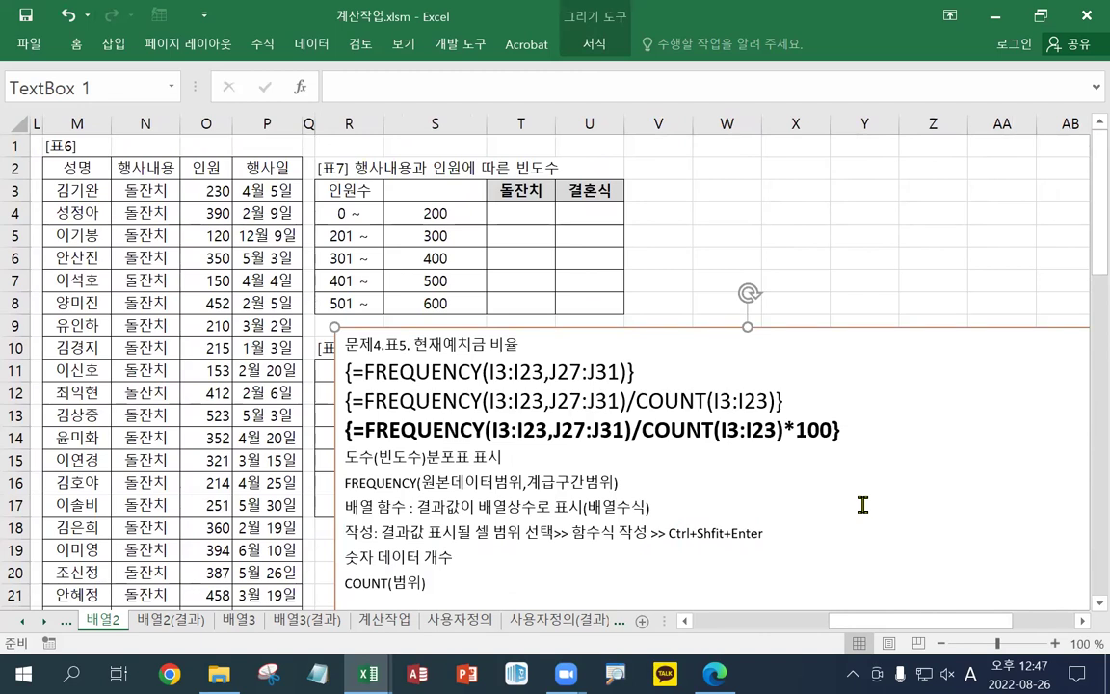
{"action": "left_click", "coordinate": [346, 347]}
{"action": "key", "text": "Return"}
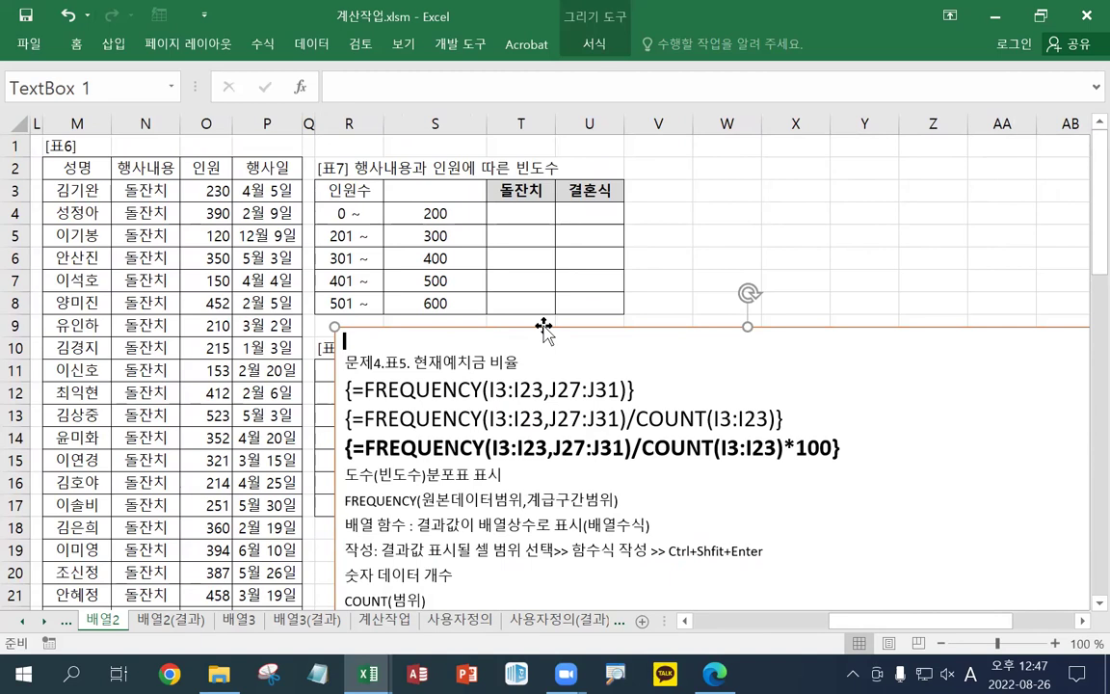
{"action": "key", "text": "Return"}
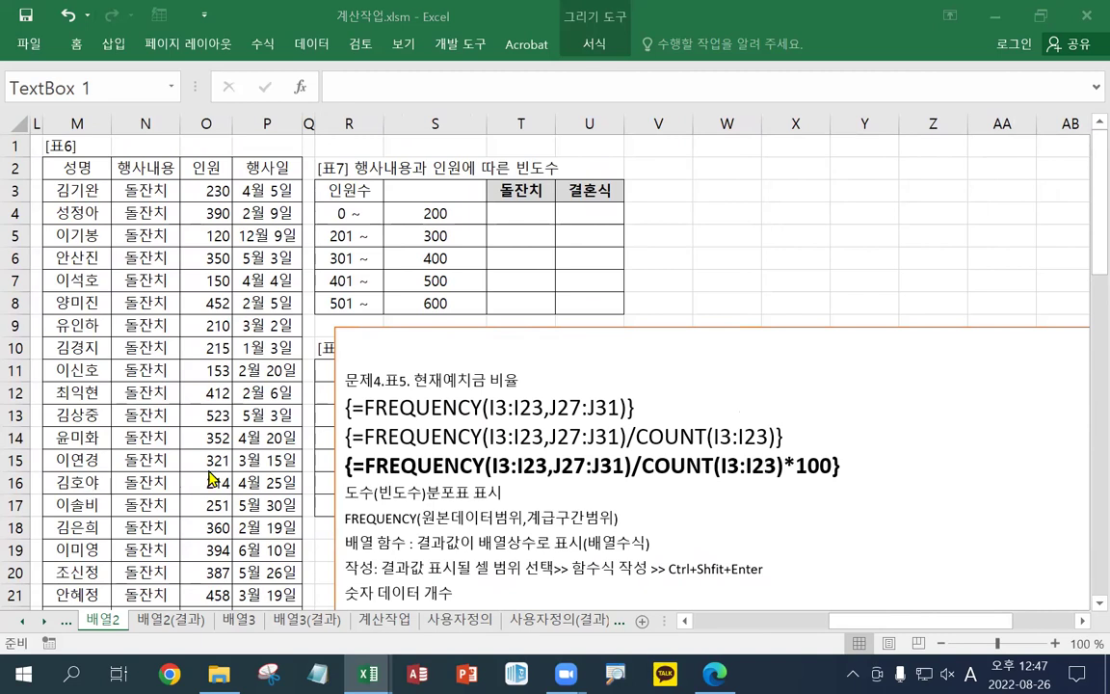
{"action": "left_click", "coordinate": [342, 325]}
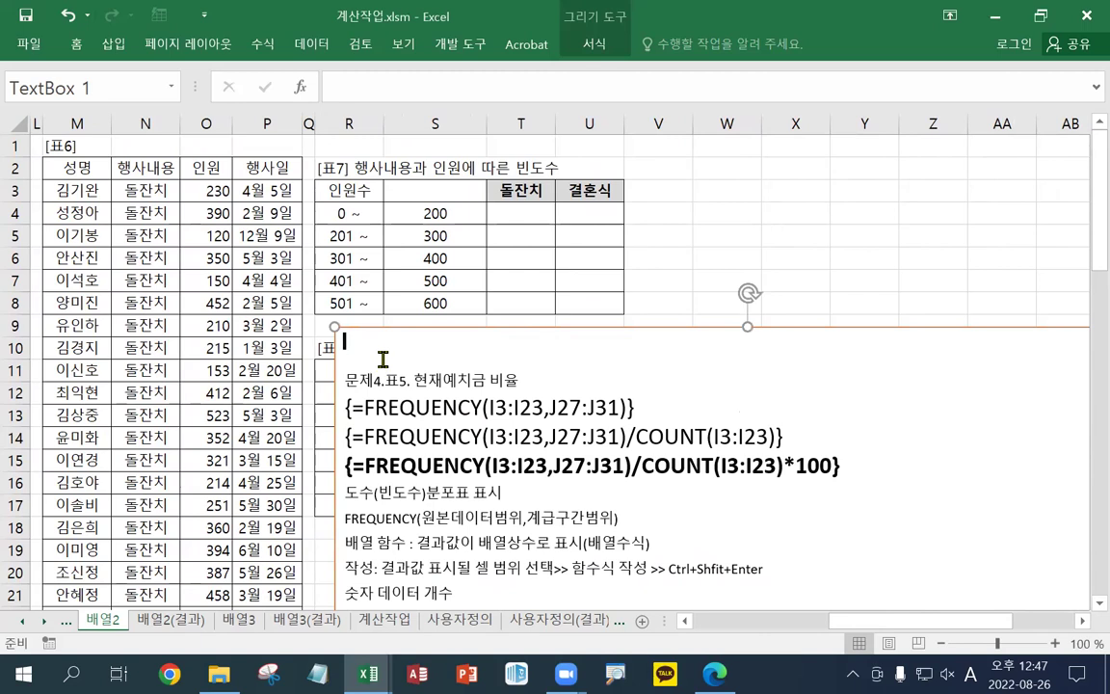
{"action": "key", "text": "ctrl+v"}
Enlarge the three FREQUENCY(IF(...)) formula lines under the 문제5 heading in the note to font size 16
{"action": "left_click_drag", "start_coordinate": [570, 508], "coordinate": [349, 508]}
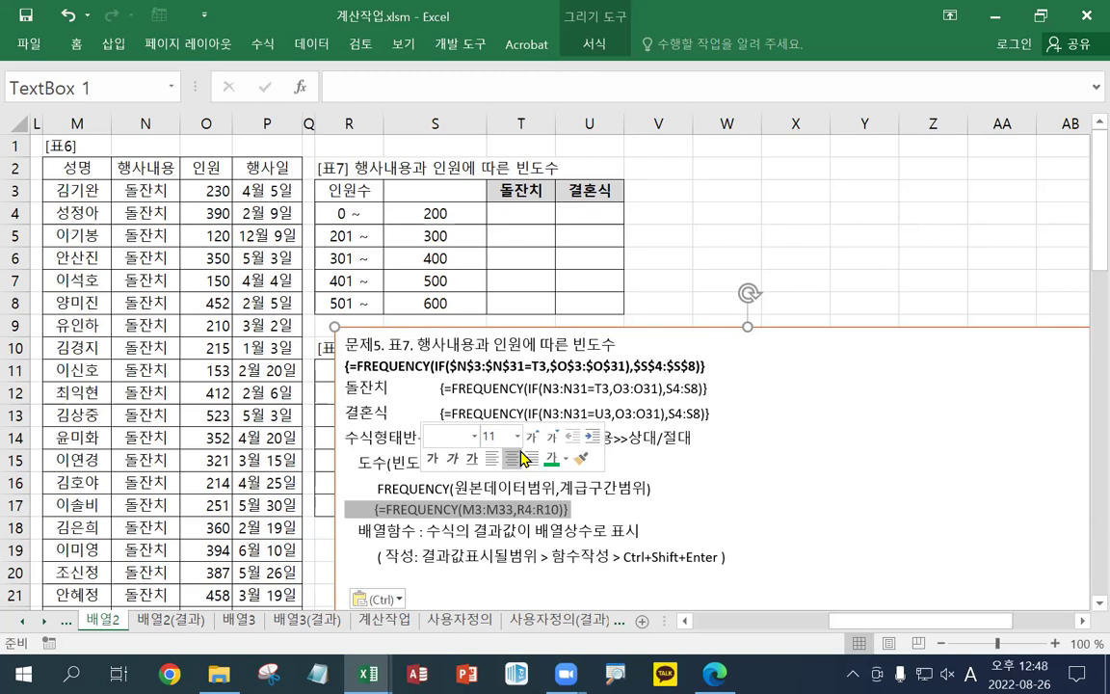
{"action": "left_click", "coordinate": [517, 508]}
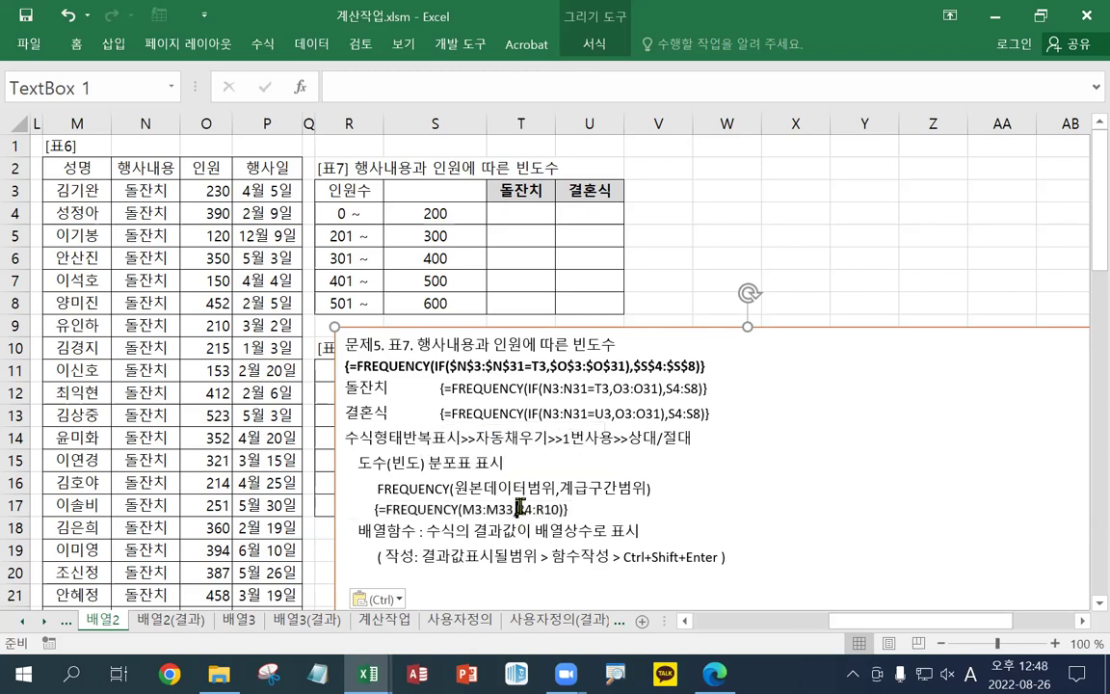
{"action": "left_click_drag", "start_coordinate": [710, 414], "coordinate": [328, 367]}
{"action": "left_click", "coordinate": [440, 319]}
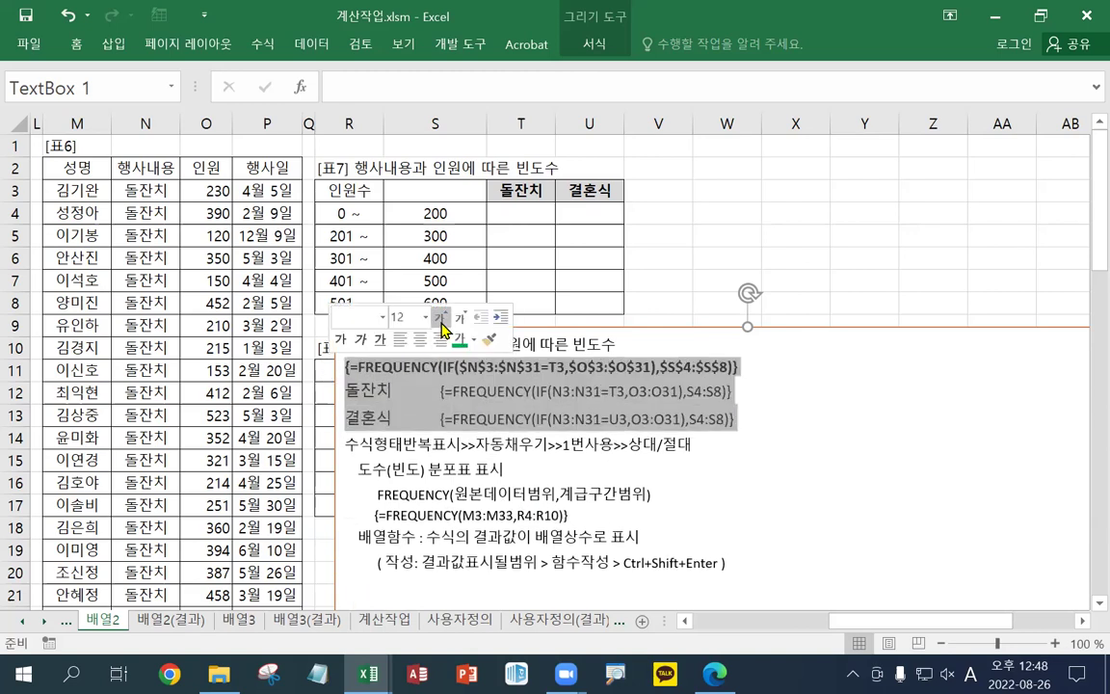
{"action": "left_click", "coordinate": [441, 320]}
{"action": "left_click", "coordinate": [440, 320]}
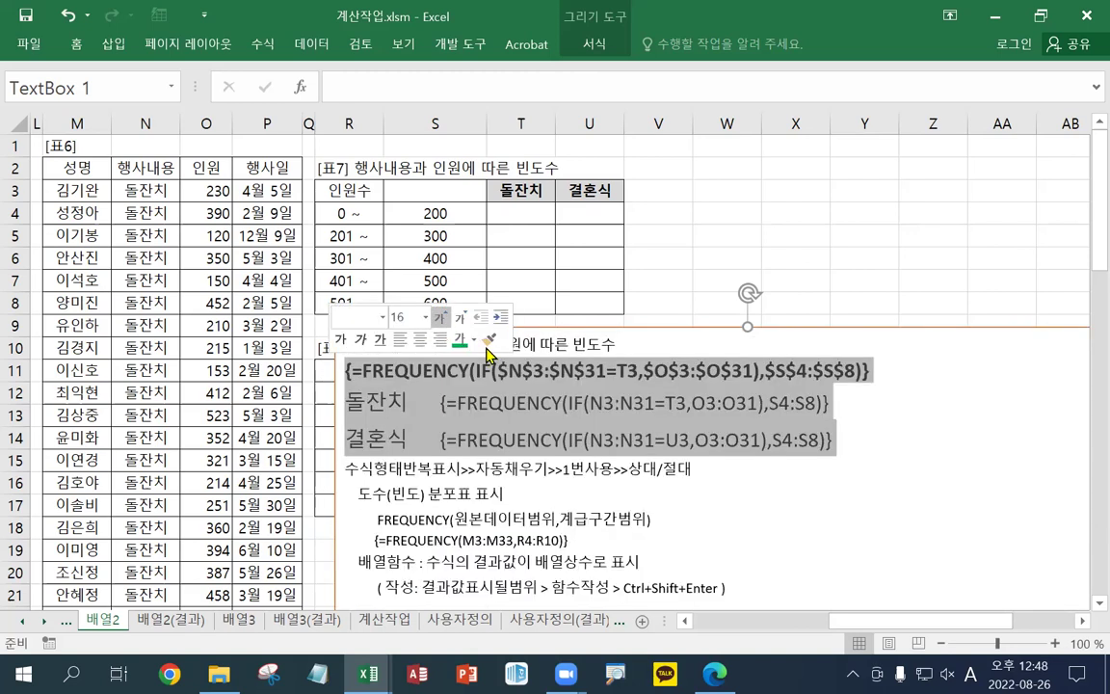
{"action": "left_click", "coordinate": [704, 193]}
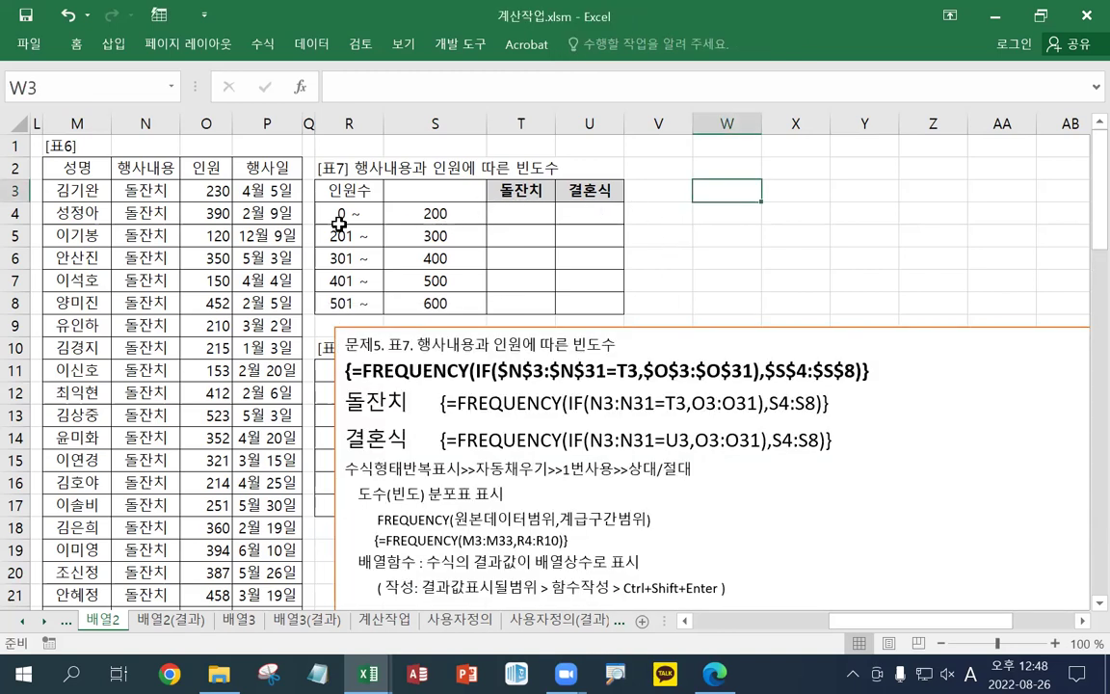
{"action": "left_click", "coordinate": [155, 171]}
{"action": "left_click", "coordinate": [212, 190]}
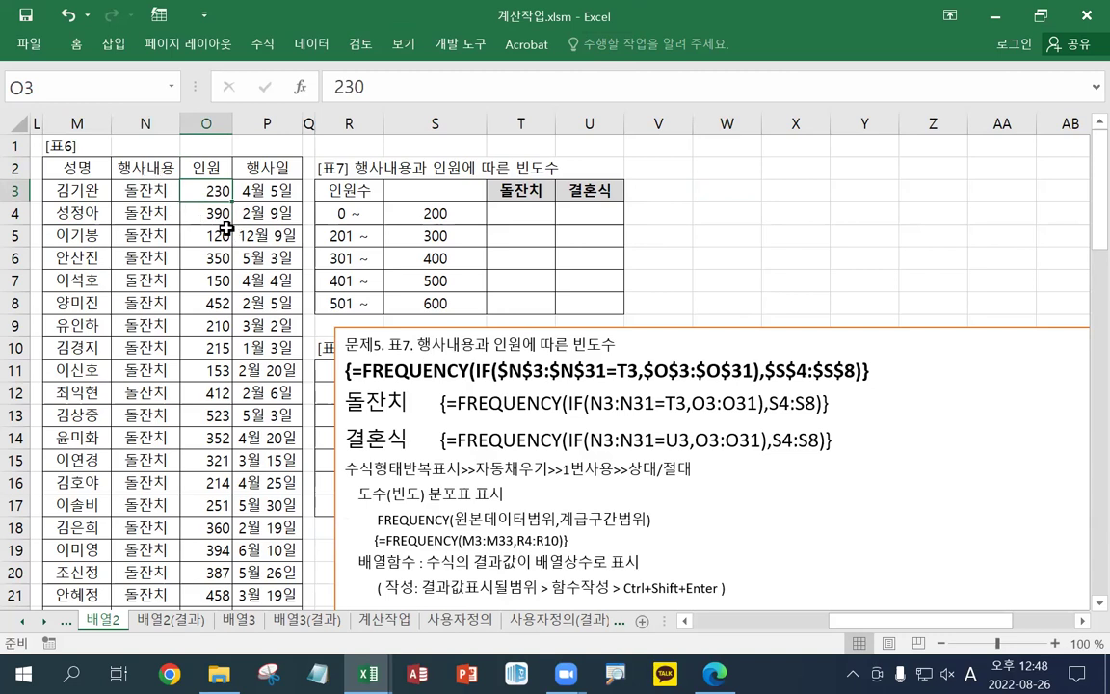
{"action": "left_click", "coordinate": [215, 214]}
{"action": "left_click", "coordinate": [210, 240]}
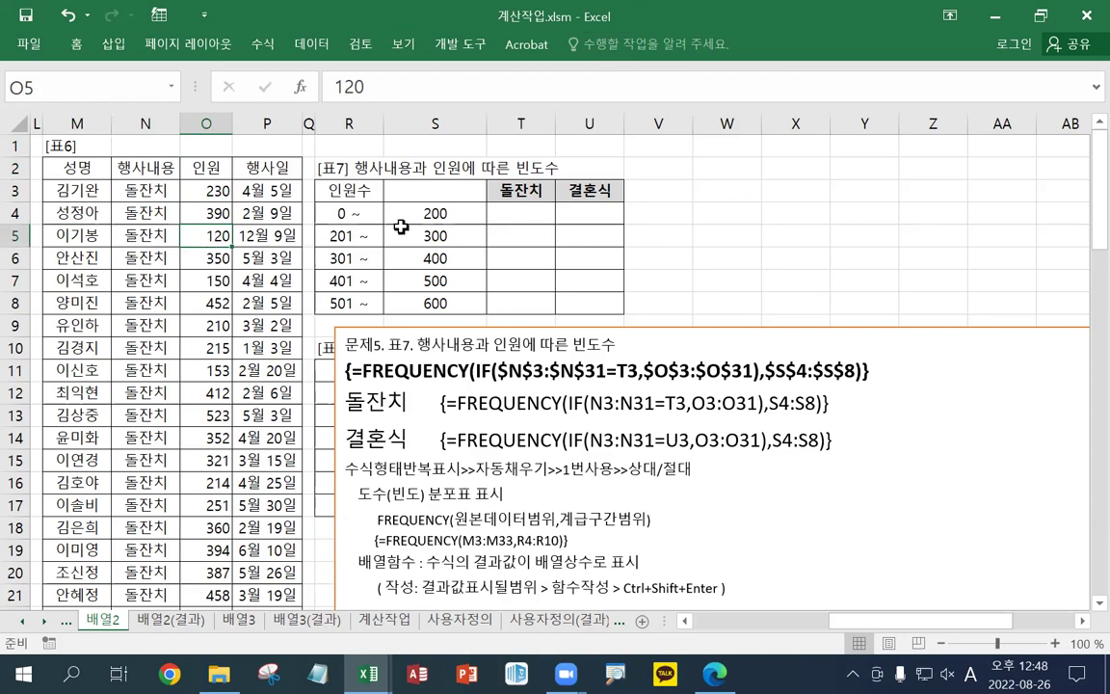
Color the upper-limit values in S4:S8 of [표7] red
{"action": "left_click_drag", "start_coordinate": [421, 218], "coordinate": [431, 296]}
{"action": "right_click", "coordinate": [430, 295]}
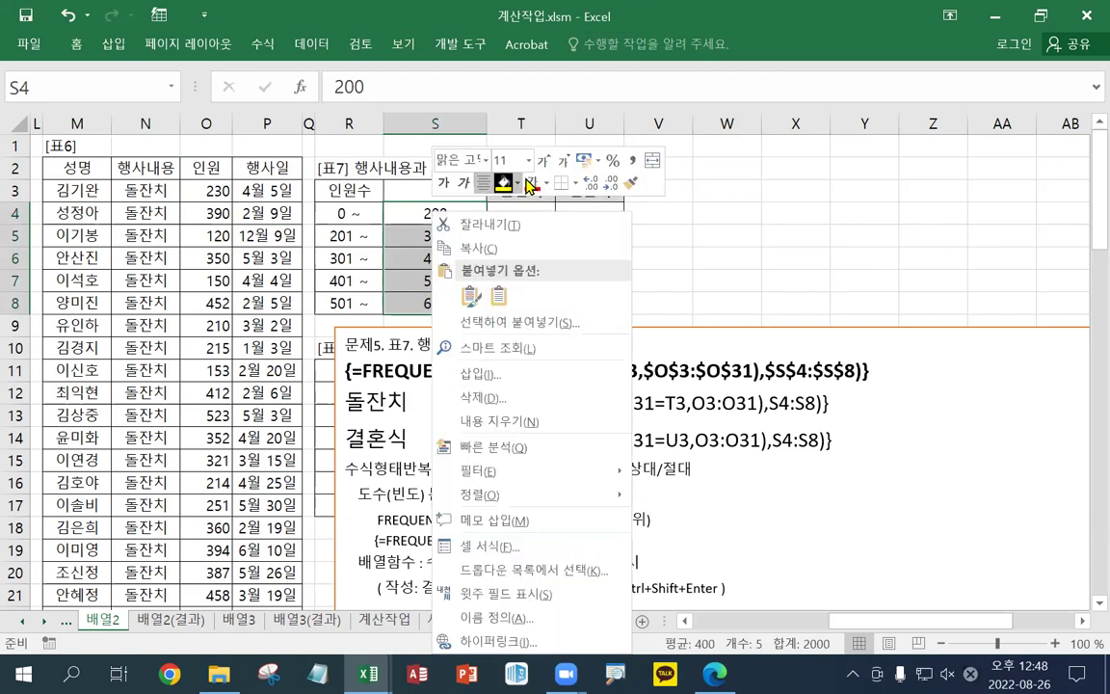
{"action": "left_click", "coordinate": [461, 166]}
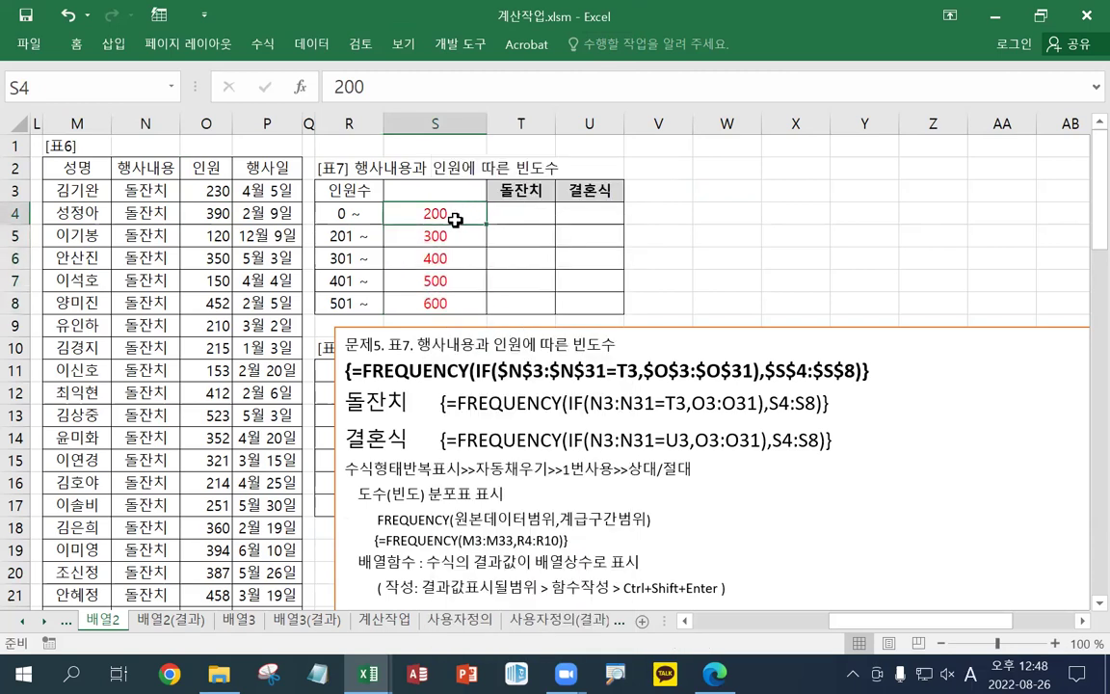
{"action": "left_click", "coordinate": [750, 212]}
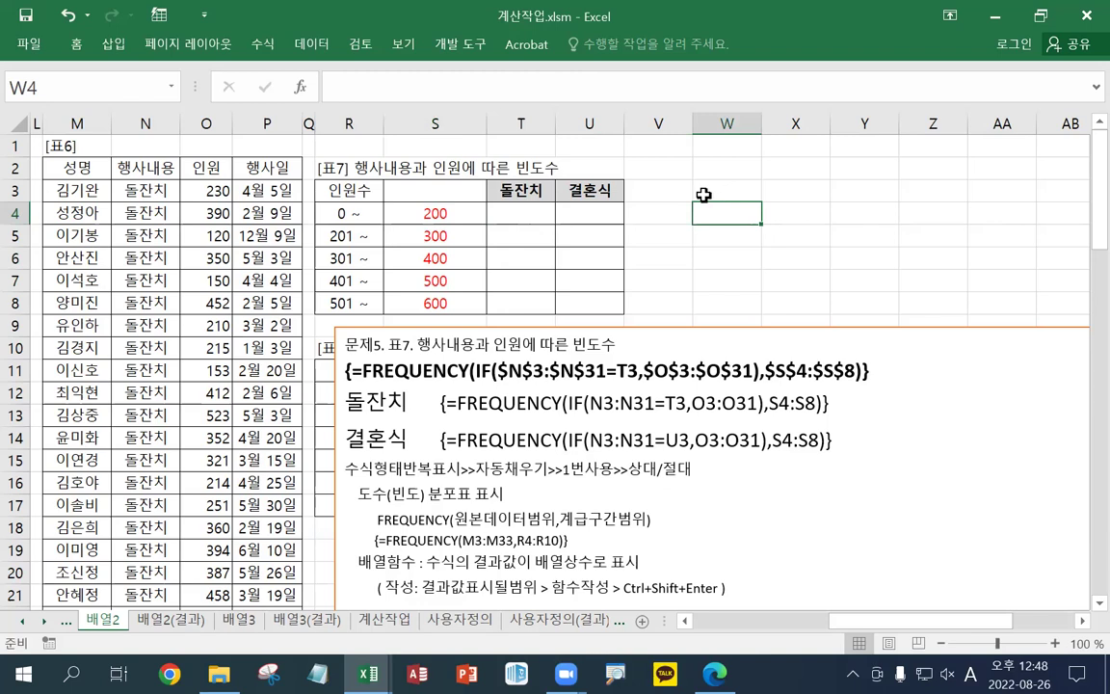
{"action": "left_click", "coordinate": [661, 192]}
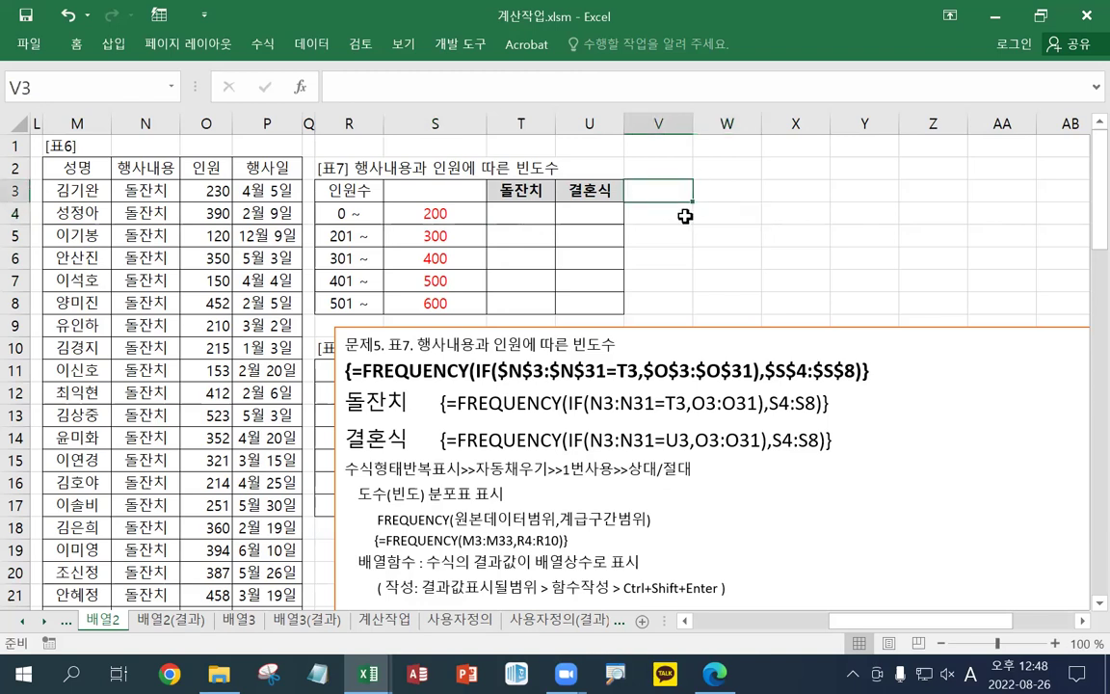
Enter the header 행사수 in V3, beside the 결혼식 column of [표7]
{"action": "type", "text": "GODT"}
{"action": "key", "text": "BackSpace"}
{"action": "key", "text": "BackSpace"}
{"action": "key", "text": "BackSpace"}
{"action": "key", "text": "BackSpace"}
{"action": "key", "text": "Hangul"}
{"action": "type", "text": "행사수"}
{"action": "key", "text": "Return"}
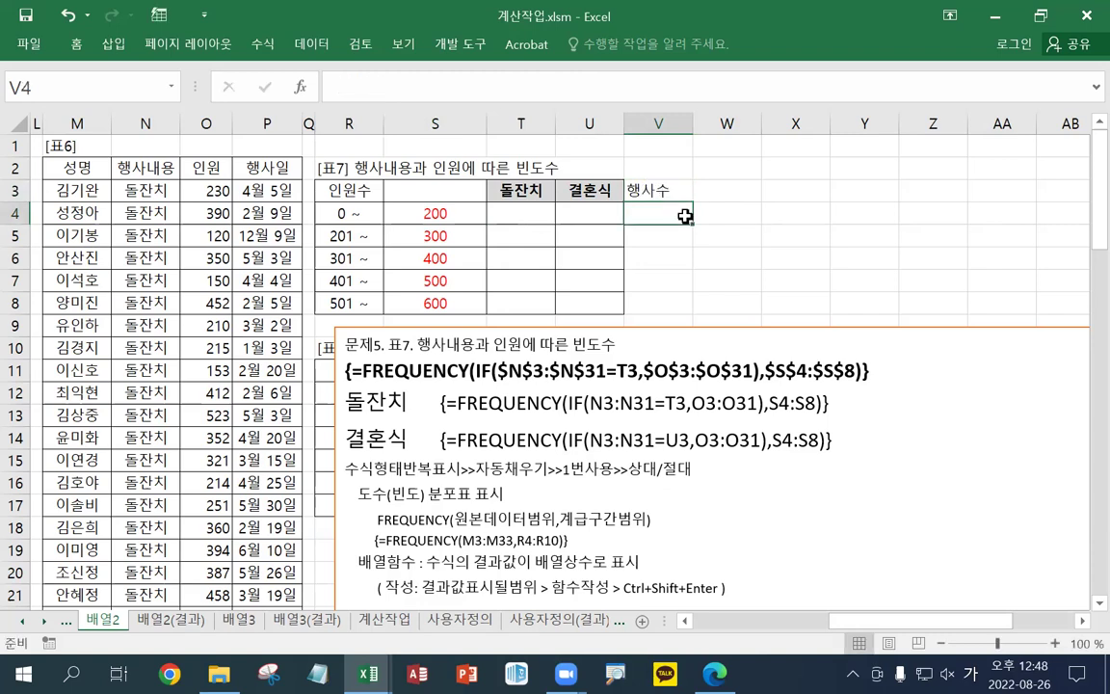
Match each upper limit in S4:S8 of [표7] with its row under the 행사수 header
{"action": "left_click", "coordinate": [447, 216]}
{"action": "left_click", "coordinate": [459, 234]}
{"action": "left_click", "coordinate": [649, 237]}
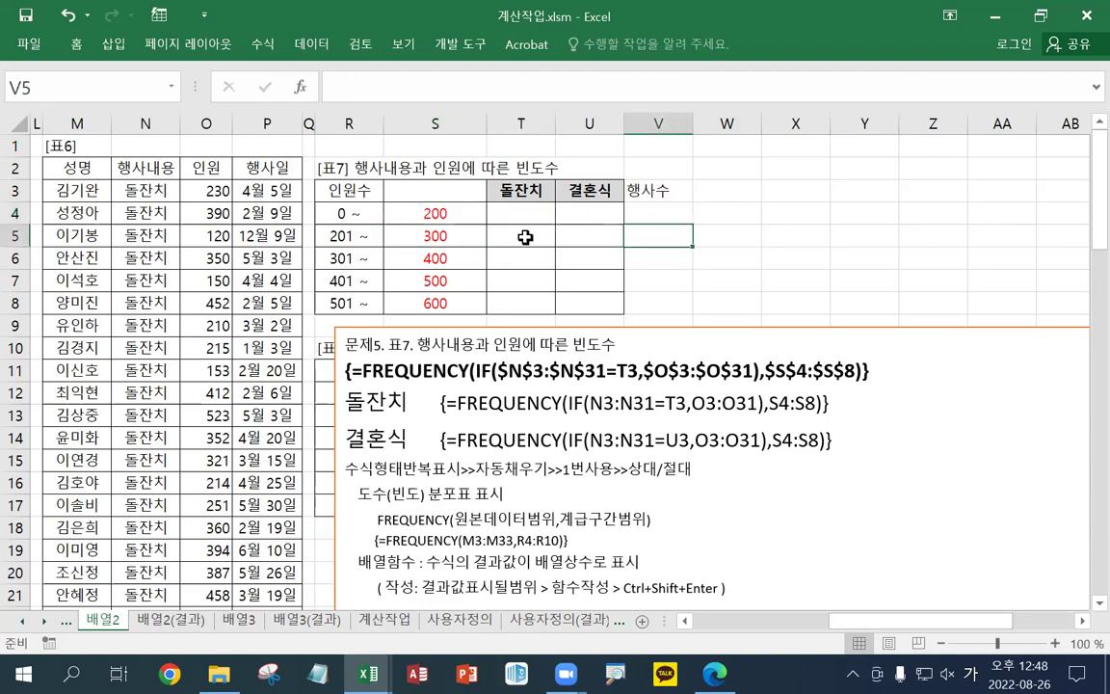
{"action": "left_click", "coordinate": [450, 259]}
{"action": "left_click", "coordinate": [663, 258]}
{"action": "left_click", "coordinate": [476, 277]}
{"action": "left_click", "coordinate": [636, 278]}
{"action": "left_click", "coordinate": [448, 279]}
{"action": "left_click", "coordinate": [655, 279]}
{"action": "left_click", "coordinate": [449, 301]}
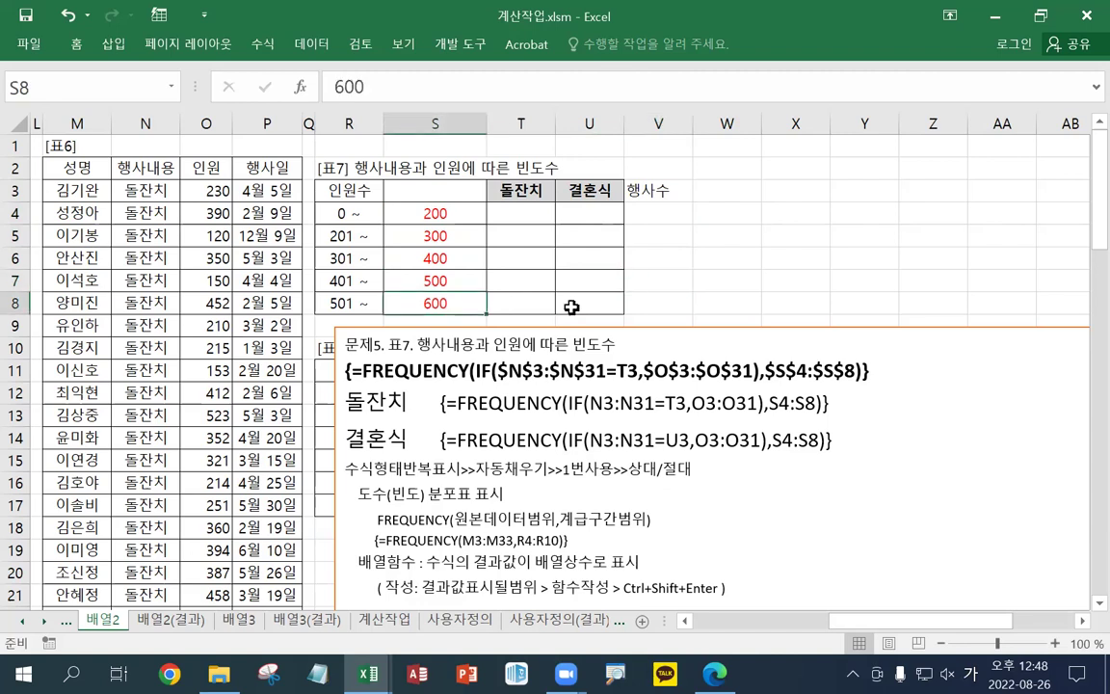
{"action": "left_click", "coordinate": [657, 306]}
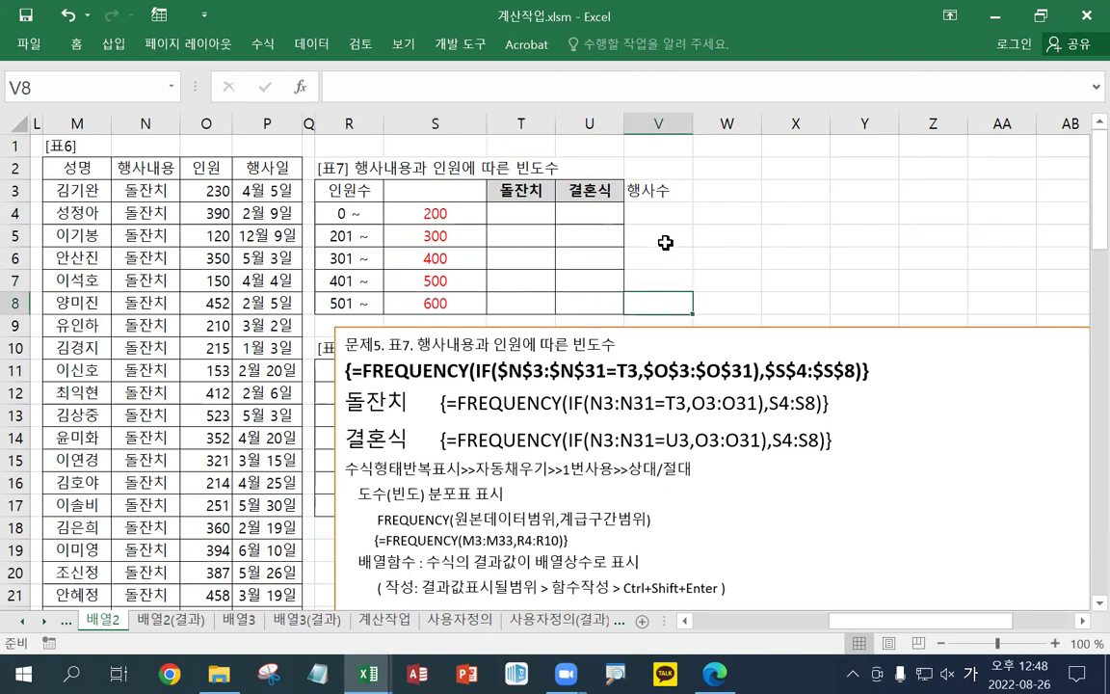
Begin a FREQUENCY function for the whole 행사수 result range V4:V8
{"action": "left_click_drag", "start_coordinate": [651, 216], "coordinate": [653, 299]}
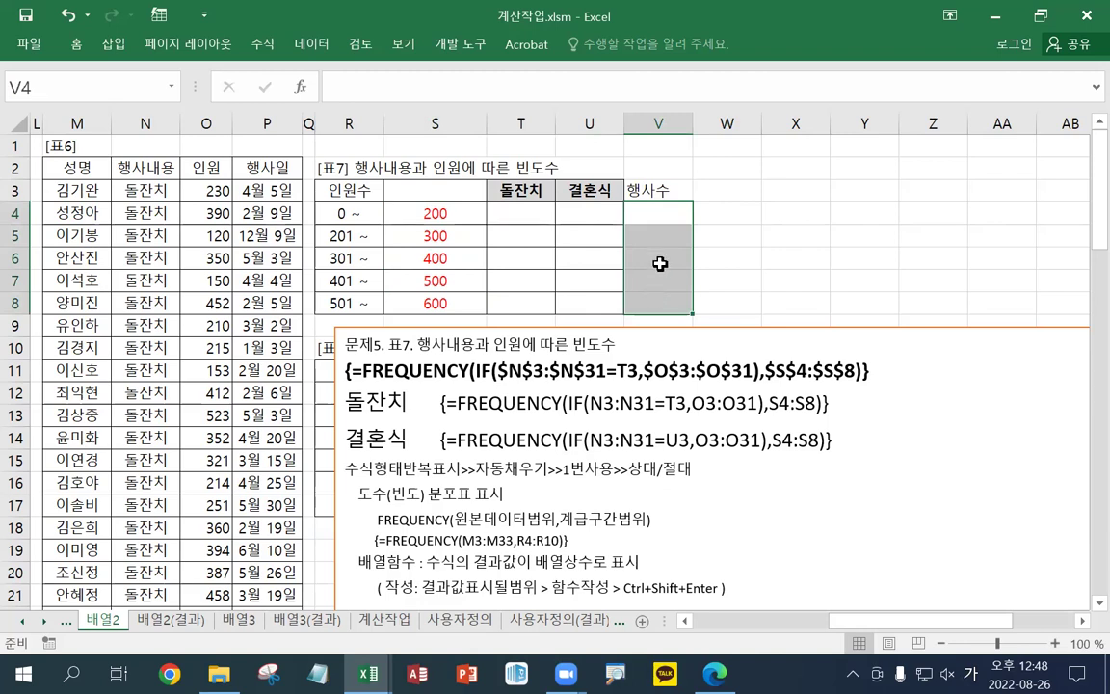
{"action": "right_click", "coordinate": [660, 268]}
{"action": "left_click", "coordinate": [476, 82]}
{"action": "type", "text": "="}
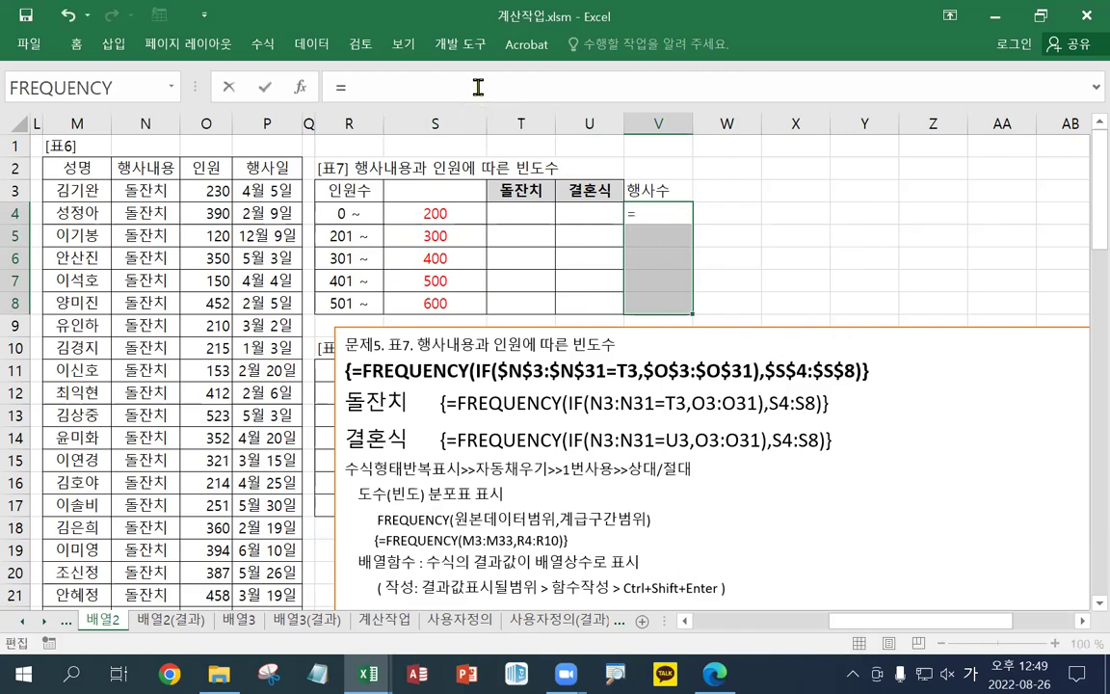
{"action": "type", "text": "FRQ"}
{"action": "key", "text": "BackSpace"}
{"action": "type", "text": "E"}
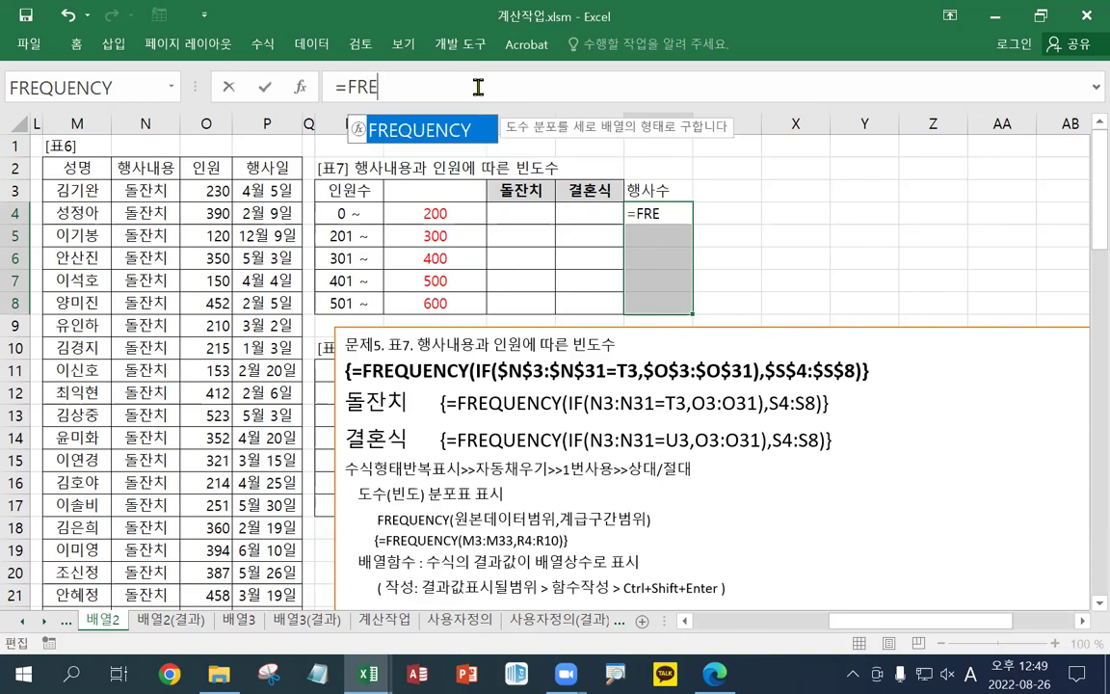
{"action": "key", "text": "BackSpace"}
{"action": "type", "text": "EQUENC"}
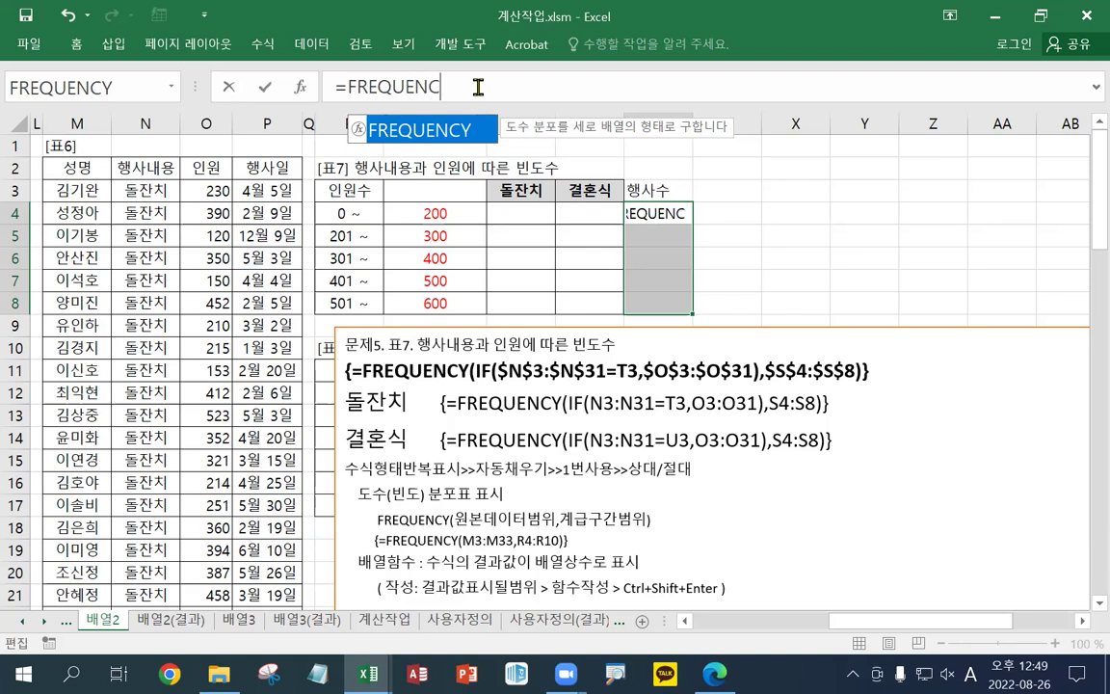
{"action": "type", "text": "Y("}
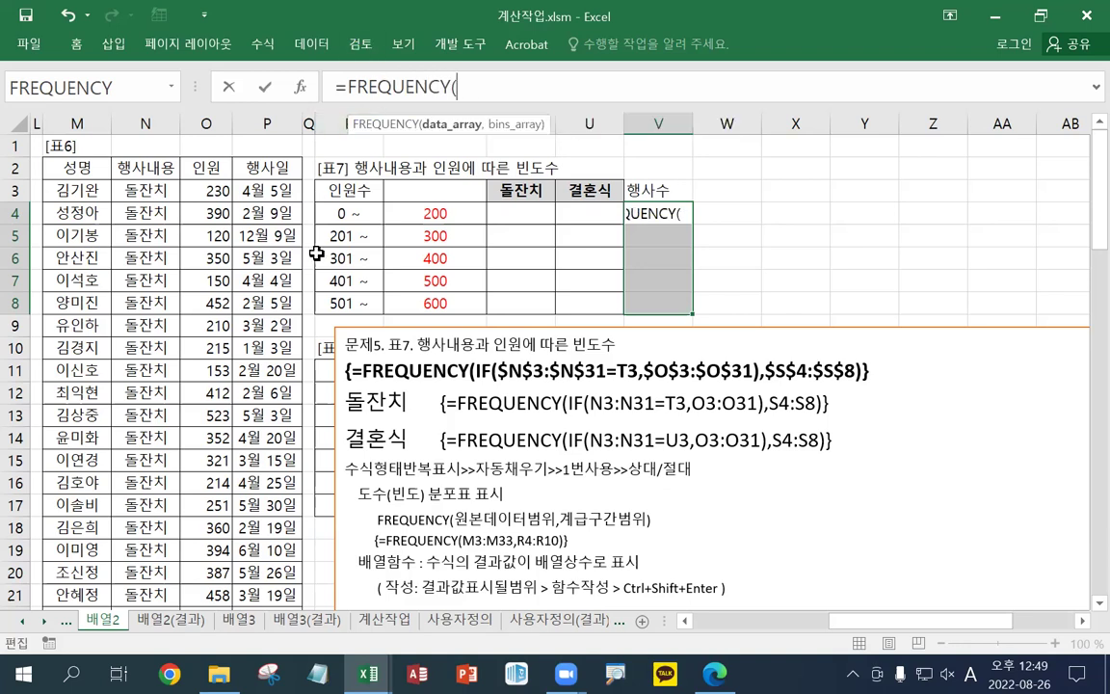
Complete the 행사수 formula as =FREQUENCY(O3:O31,S4:S8), enter it as an array formula, and check it in the range's last and first cells
{"action": "left_click_drag", "start_coordinate": [192, 183], "coordinate": [207, 571]}
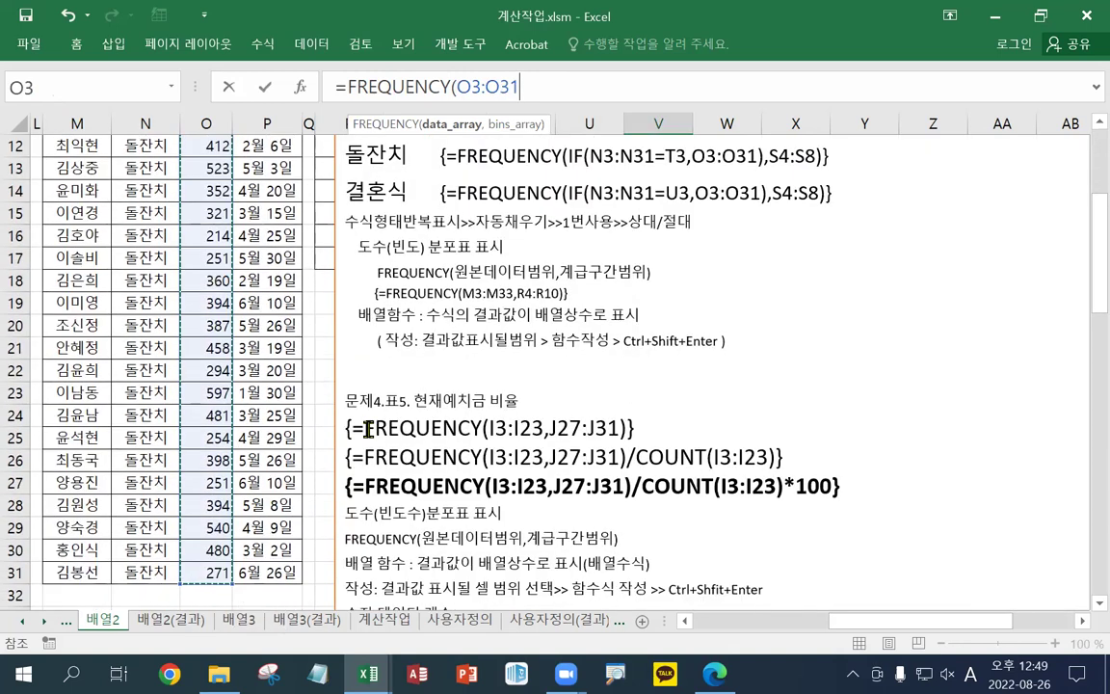
{"action": "type", "text": ","}
{"action": "scroll", "coordinate": [975, 270], "scroll_direction": "up", "scroll_amount": 4}
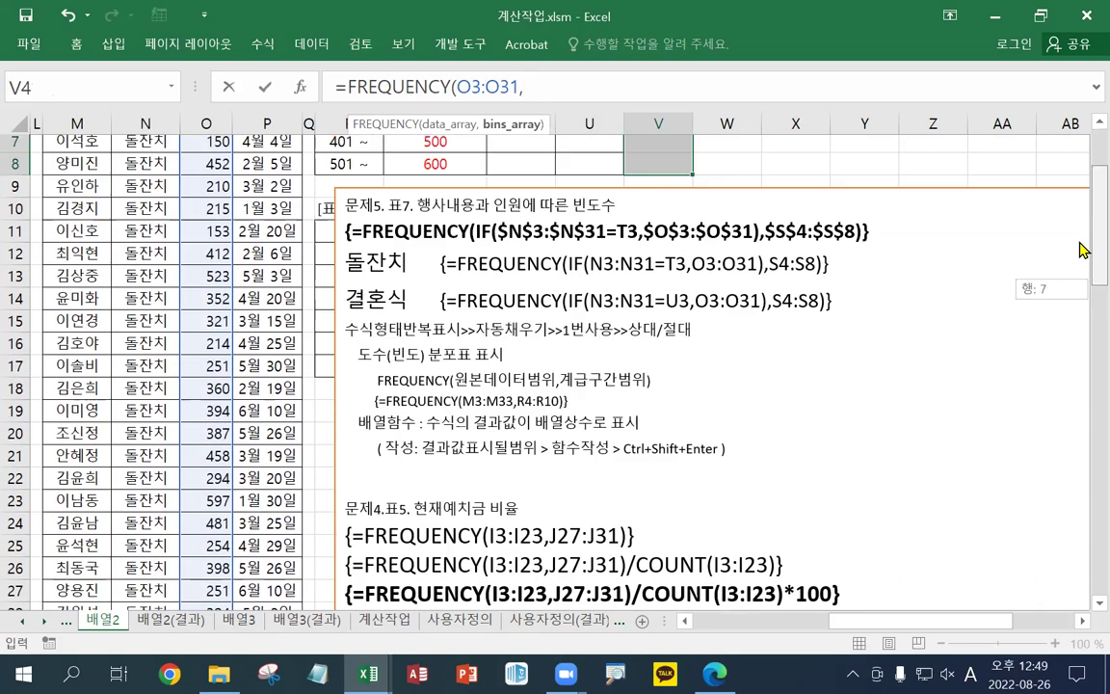
{"action": "left_click_drag", "start_coordinate": [454, 218], "coordinate": [457, 303]}
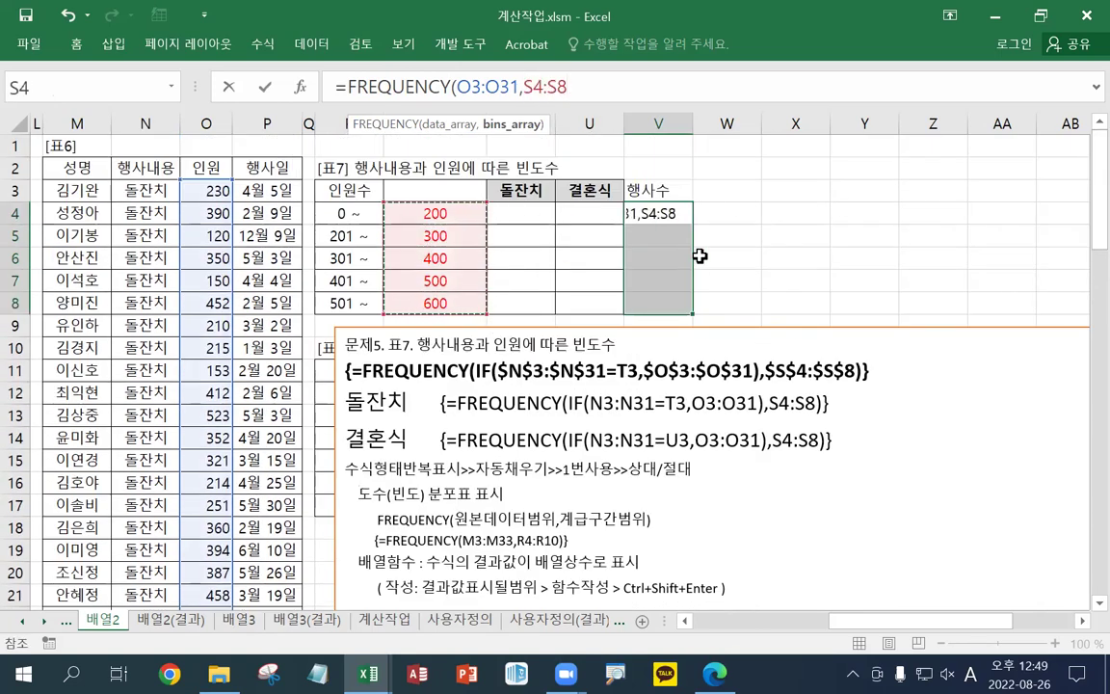
{"action": "type", "text": ")"}
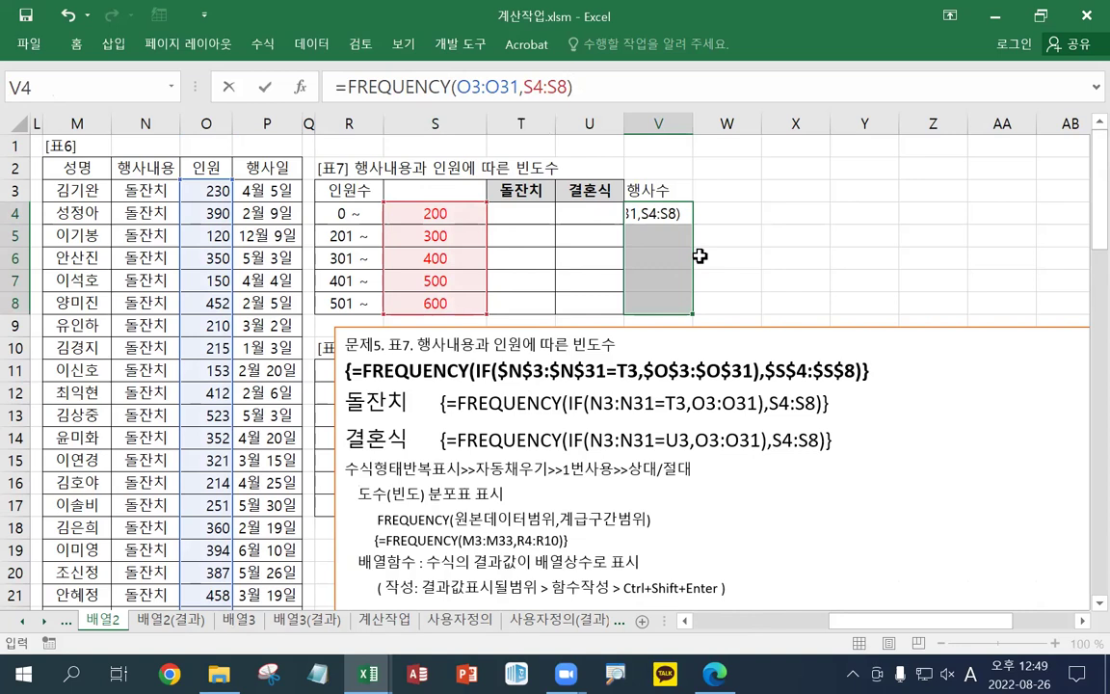
{"action": "key", "text": "ctrl+shift+Return"}
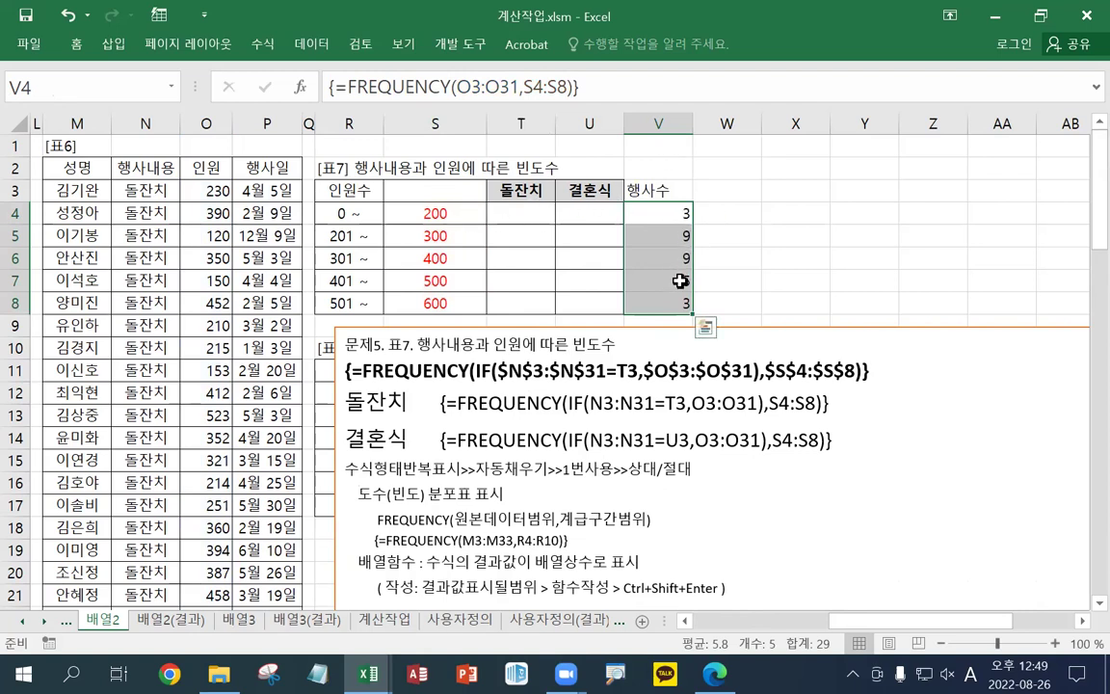
{"action": "left_click", "coordinate": [659, 304]}
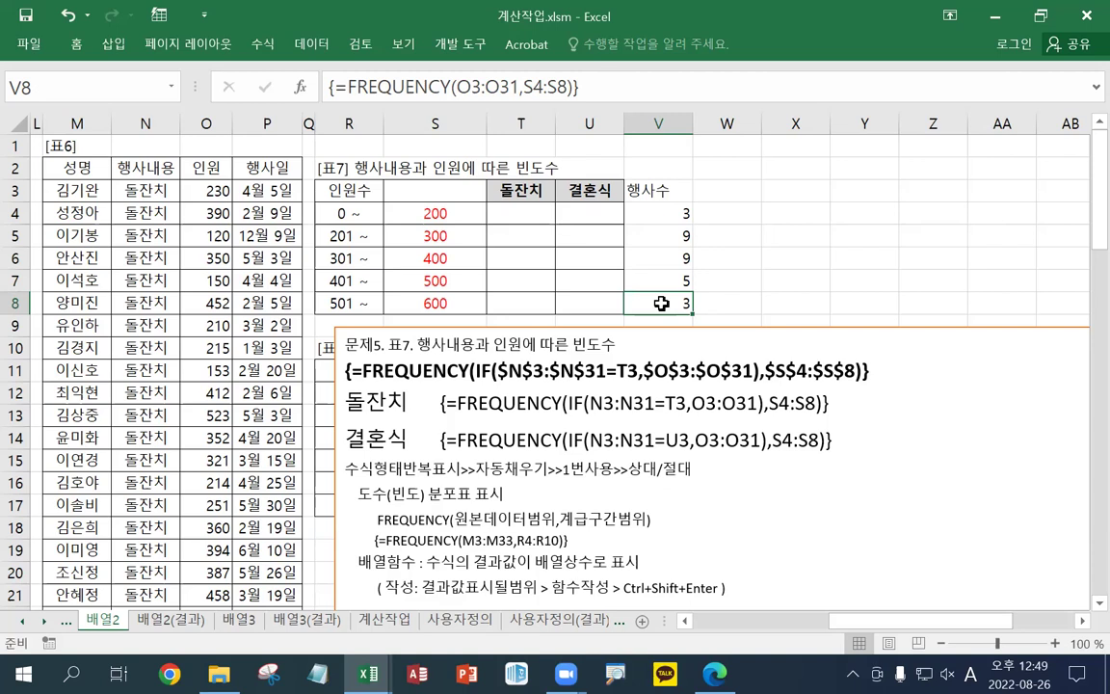
{"action": "left_click", "coordinate": [664, 211]}
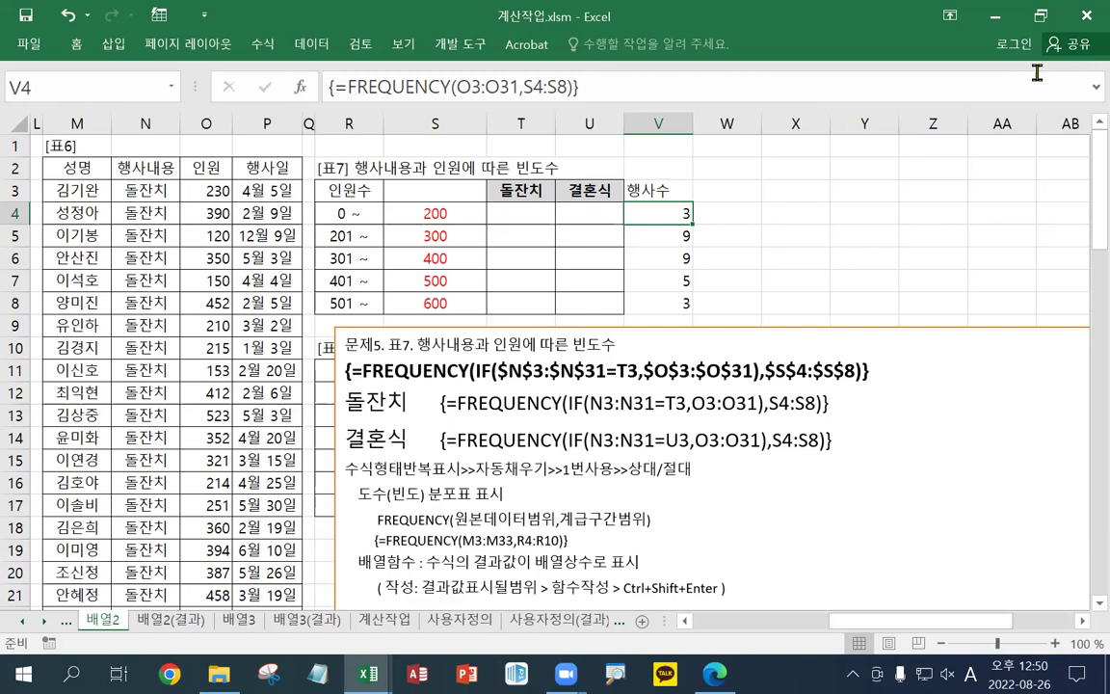
{"action": "left_click", "coordinate": [516, 215]}
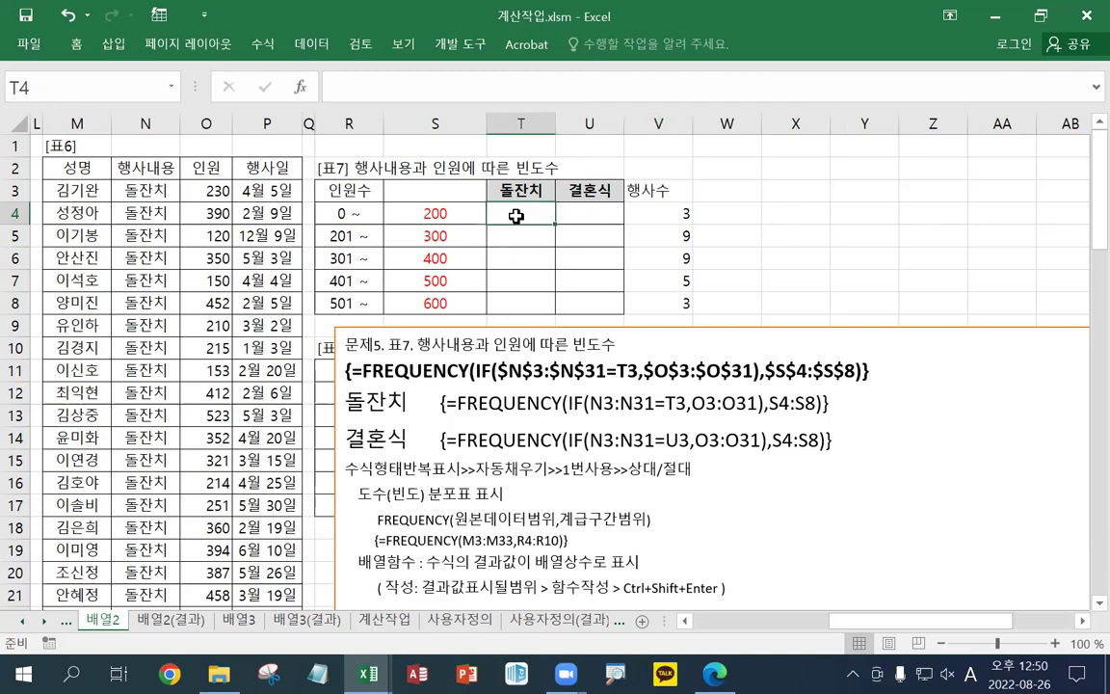
{"action": "mouse_move", "coordinate": [516, 217]}
{"action": "left_mouse_down"}
{"action": "mouse_move", "coordinate": [503, 315]}
{"action": "mouse_move", "coordinate": [508, 222]}
{"action": "left_mouse_up"}
{"action": "type", "text": "="}
{"action": "key", "text": "Escape"}
Begin a formula for the 돌잔치 range T4:T8 with the condition N3:N31=T3
{"action": "left_click_drag", "start_coordinate": [520, 223], "coordinate": [518, 300]}
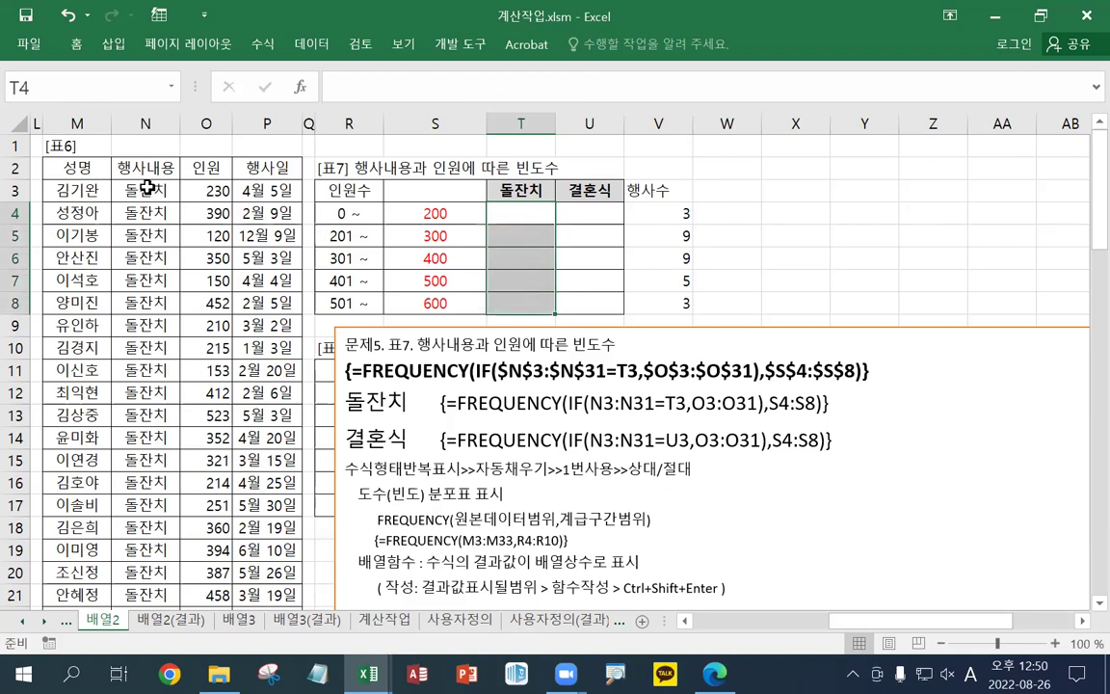
{"action": "type", "text": "="}
{"action": "left_click_drag", "start_coordinate": [146, 187], "coordinate": [136, 575]}
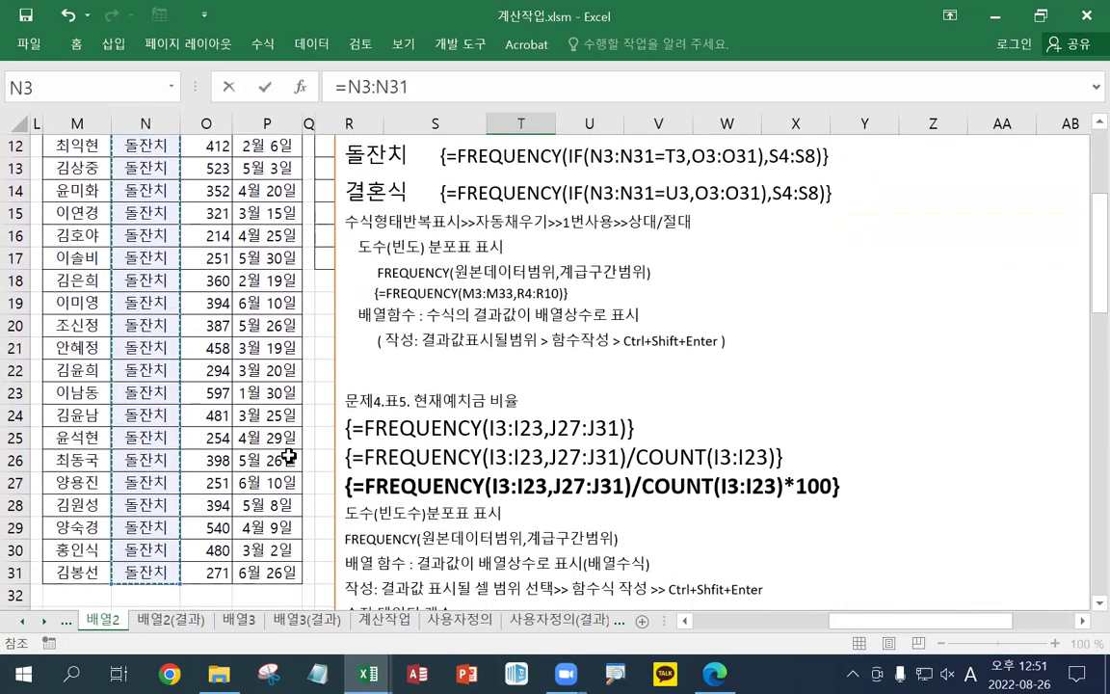
{"action": "scroll", "coordinate": [289, 414], "scroll_direction": "up", "scroll_amount": 4}
{"action": "type", "text": "="}
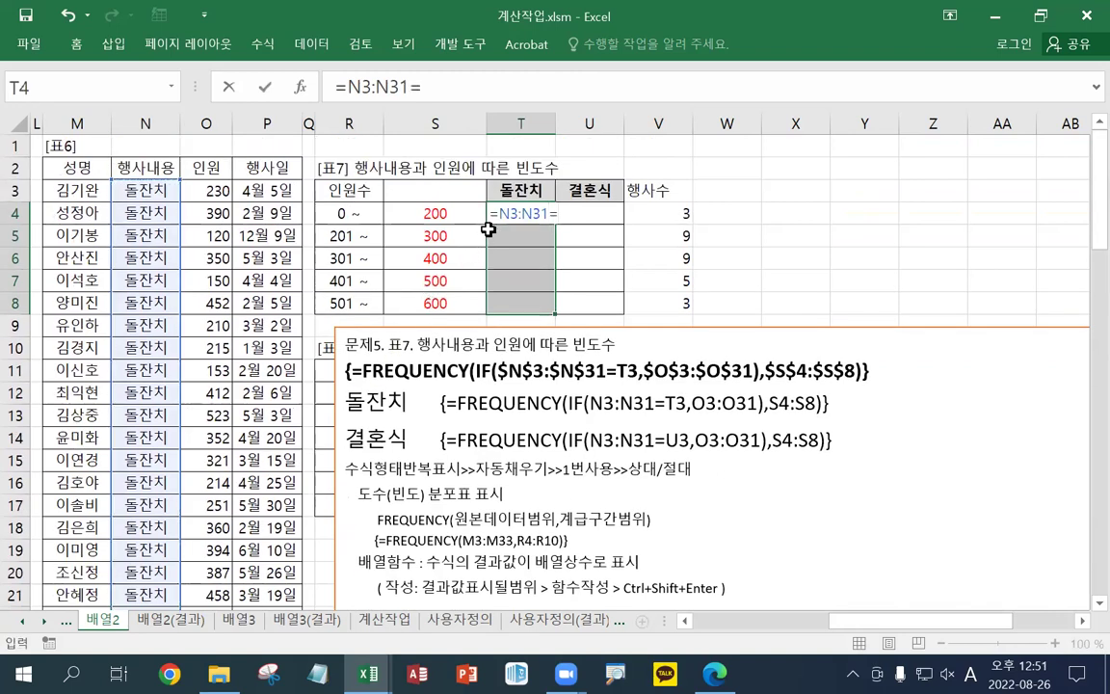
{"action": "left_click", "coordinate": [521, 191]}
{"action": "key", "text": "F2"}
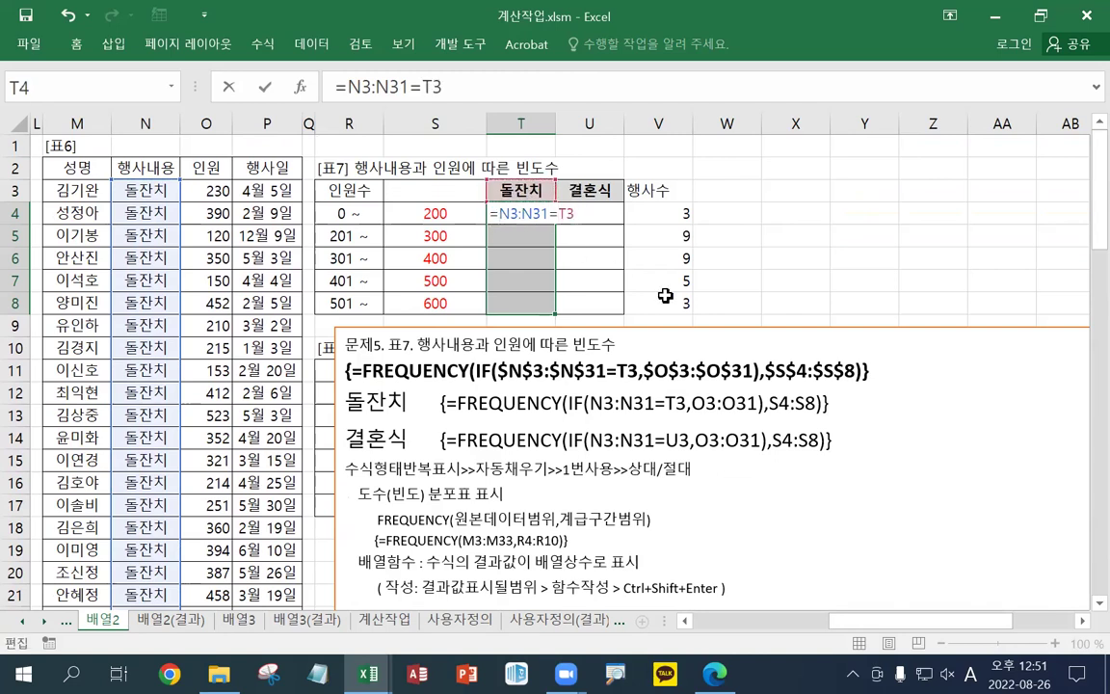
Wrap the condition in an IF that returns the 인원 values: =IF(N3:N31=T3,O3:O31)
{"action": "key", "text": "Home"}
{"action": "key", "text": "Right"}
{"action": "type", "text": "IF("}
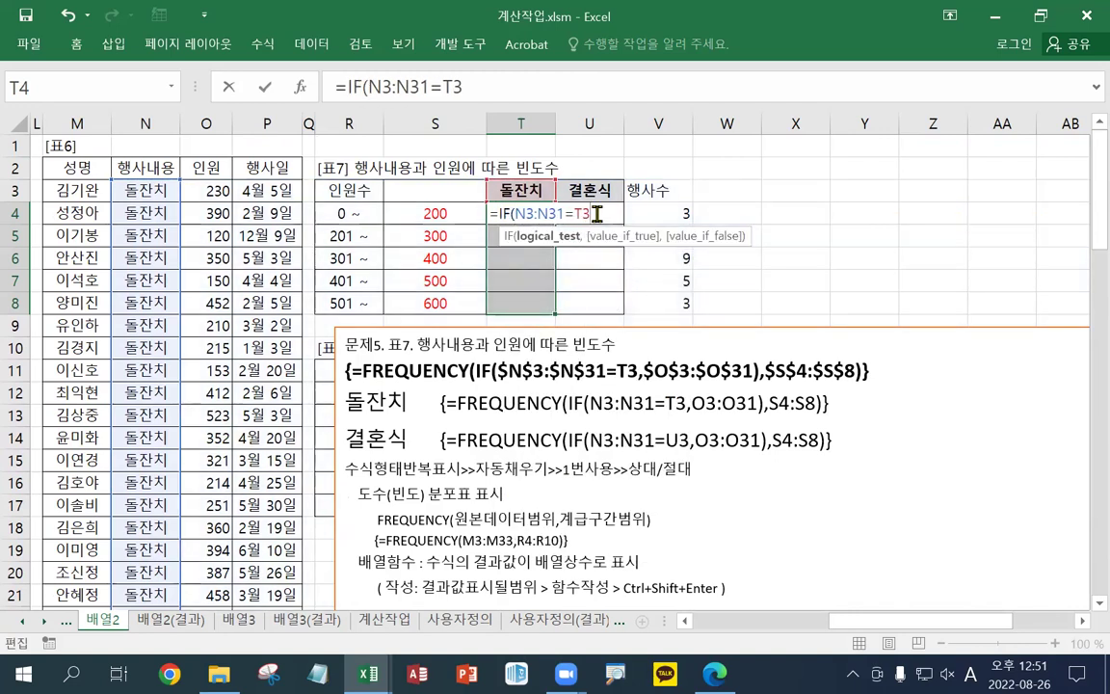
{"action": "type", "text": ","}
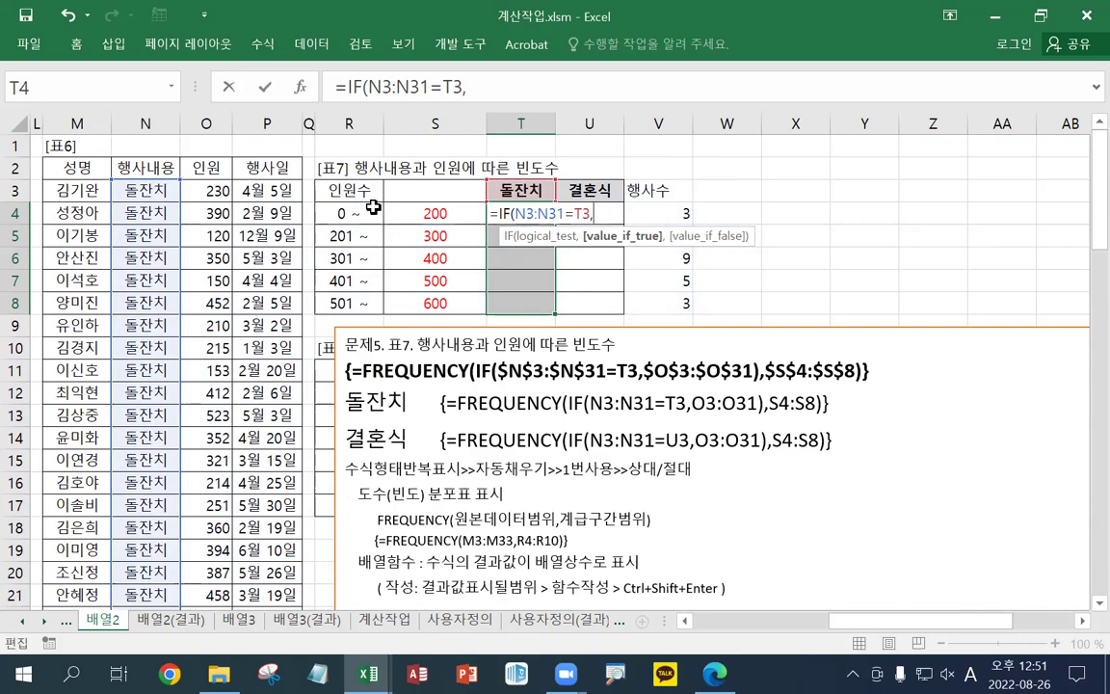
{"action": "left_click_drag", "start_coordinate": [200, 186], "coordinate": [212, 575]}
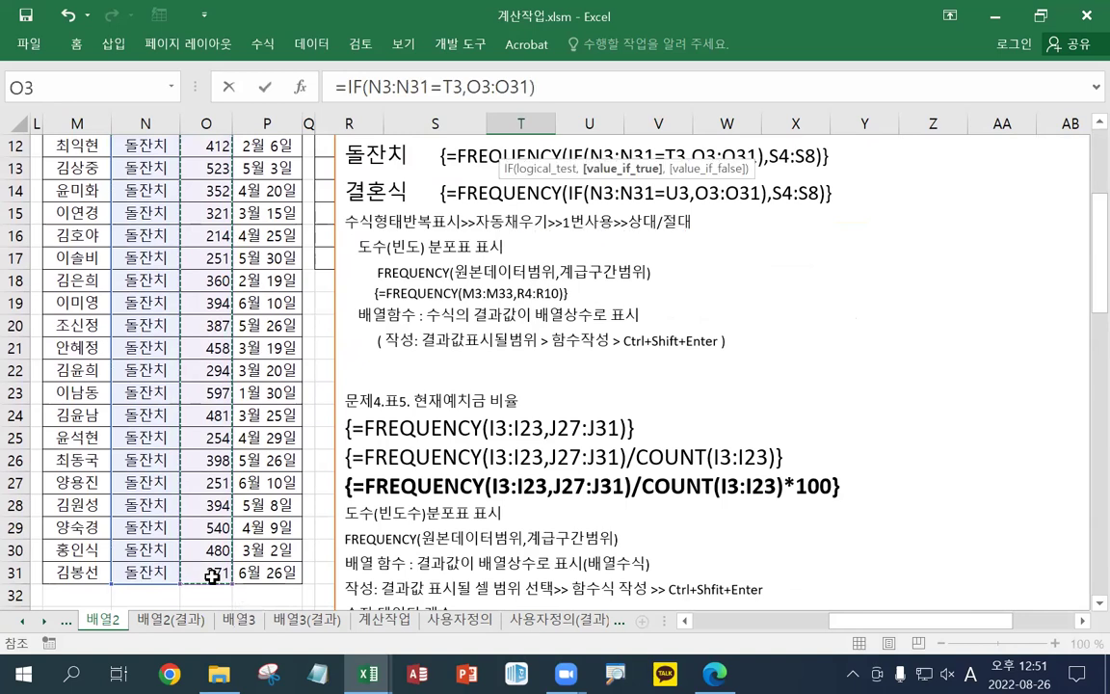
{"action": "type", "text": ")"}
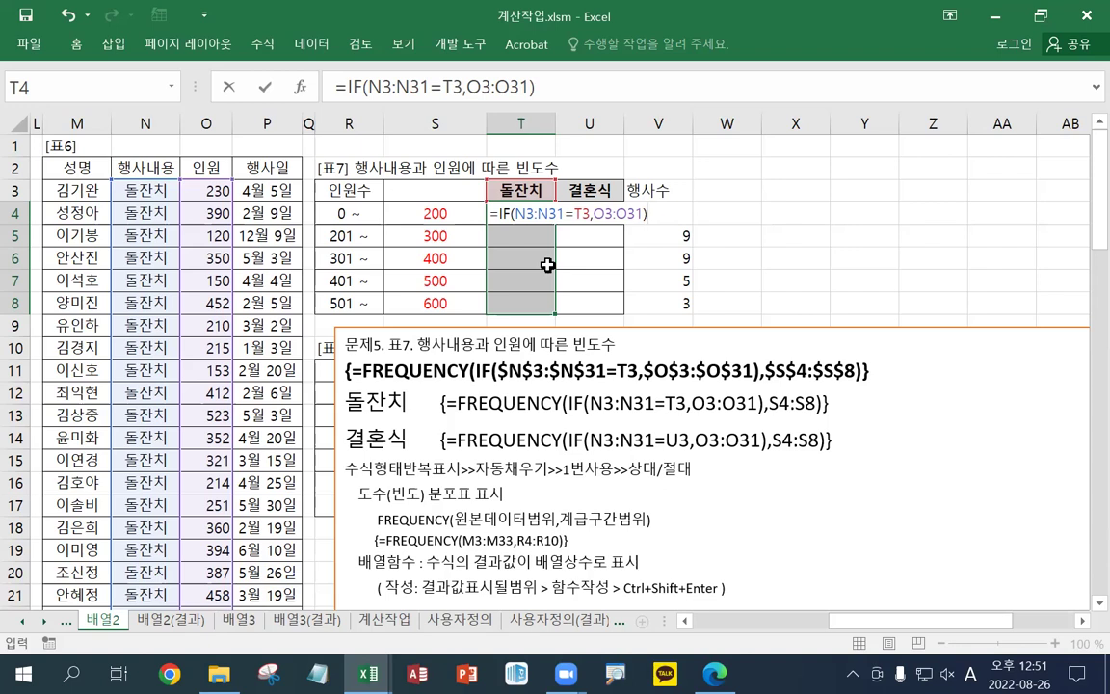
Nest the IF in FREQUENCY with bins S4:S8 and enter =FREQUENCY(IF(N3:N31=T3,O3:O31),S4:S8) as an array formula in T4:T8
{"action": "left_click", "coordinate": [350, 84]}
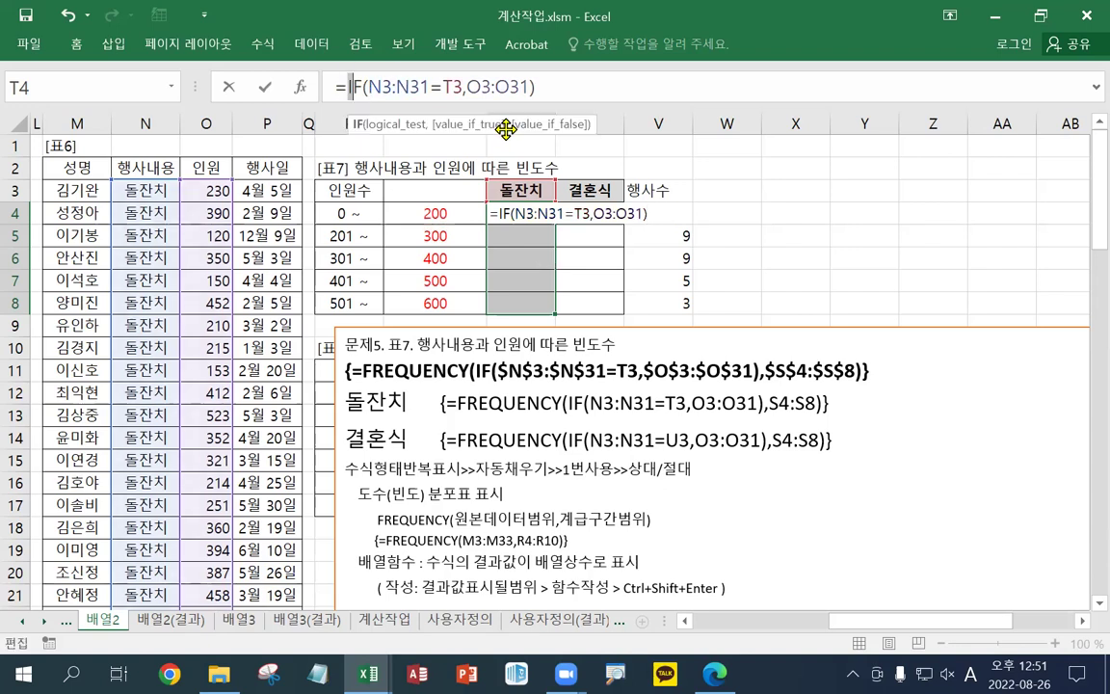
{"action": "type", "text": "FR"}
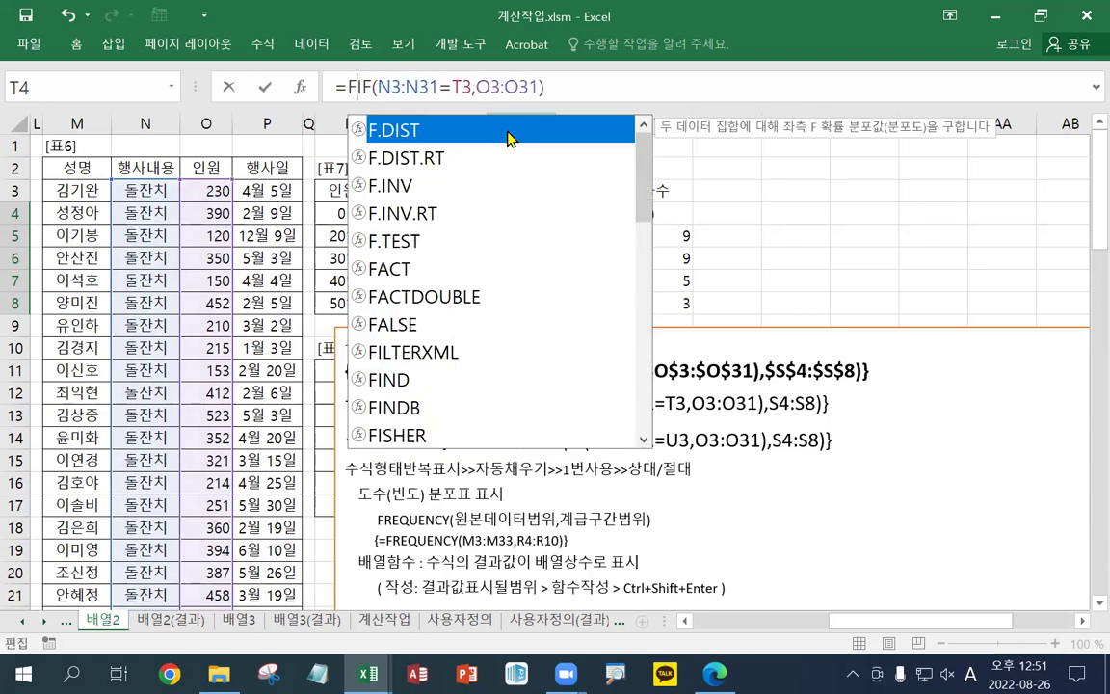
{"action": "type", "text": "EQU"}
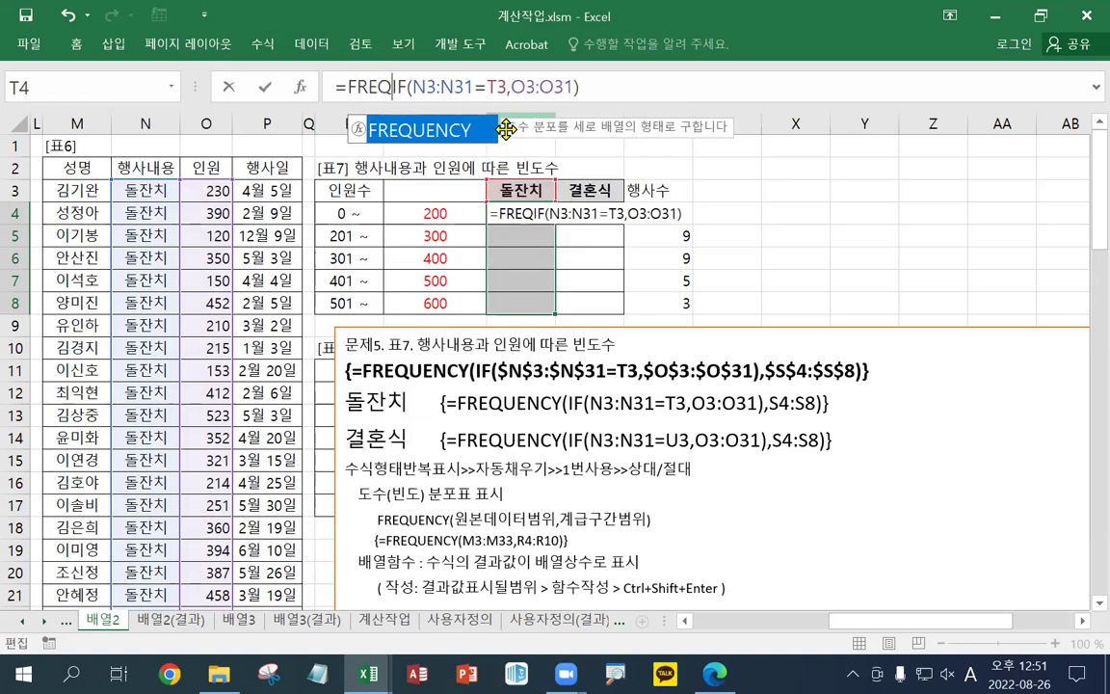
{"action": "type", "text": "ENCY"}
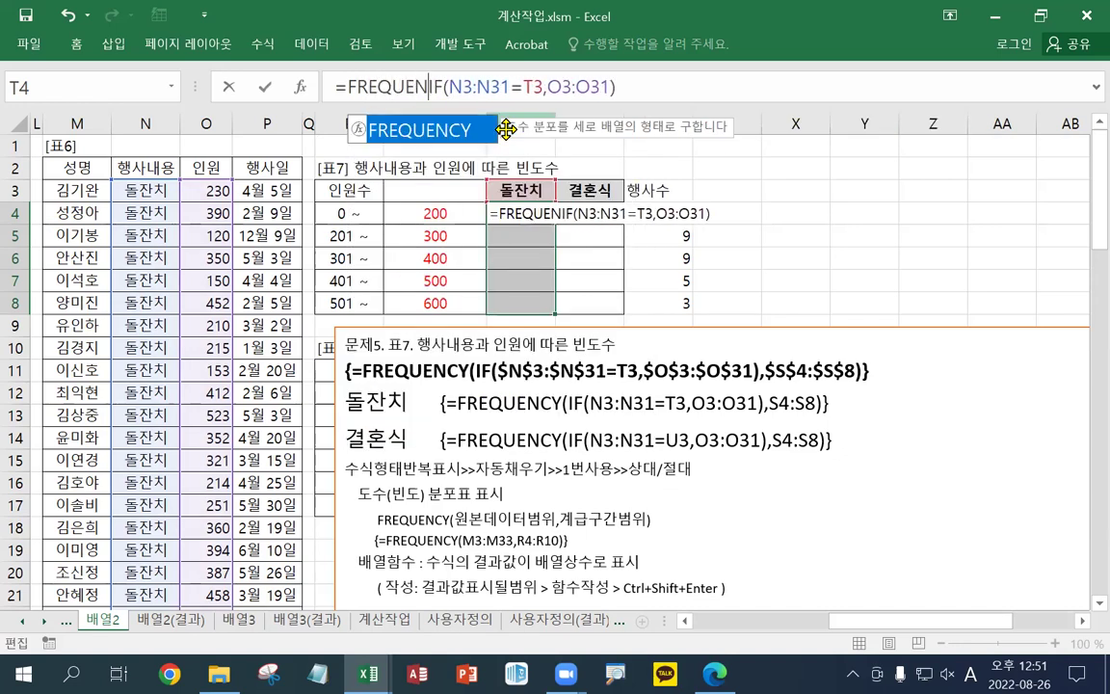
{"action": "type", "text": "("}
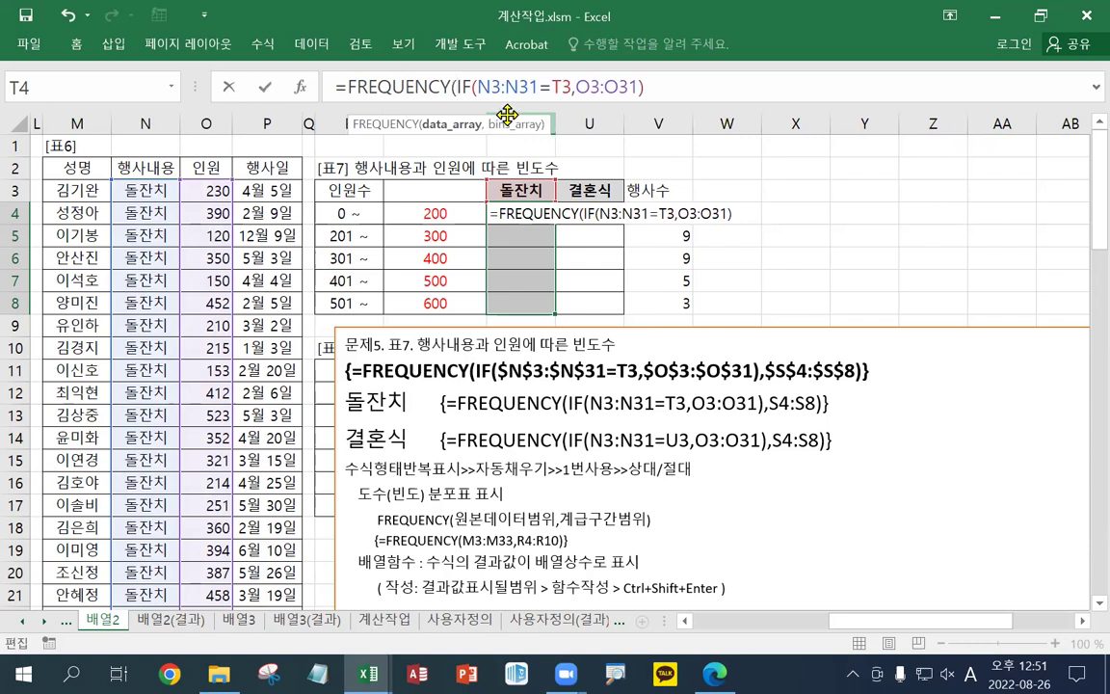
{"action": "left_click_drag", "start_coordinate": [478, 88], "coordinate": [652, 90]}
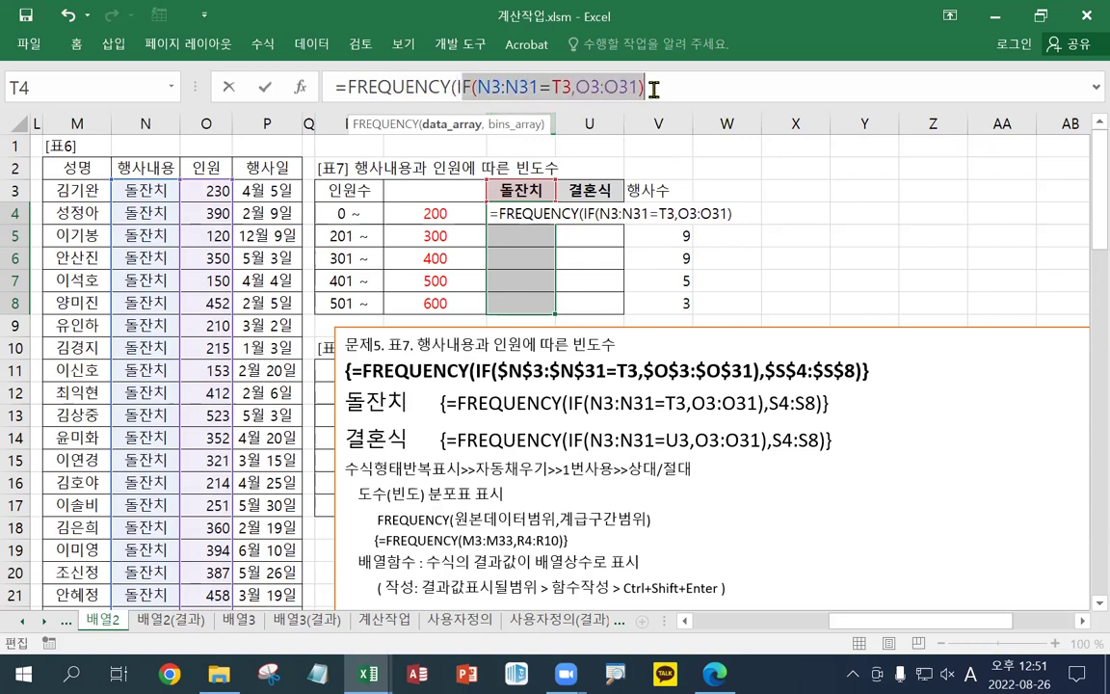
{"action": "left_click", "coordinate": [652, 88]}
{"action": "type", "text": ","}
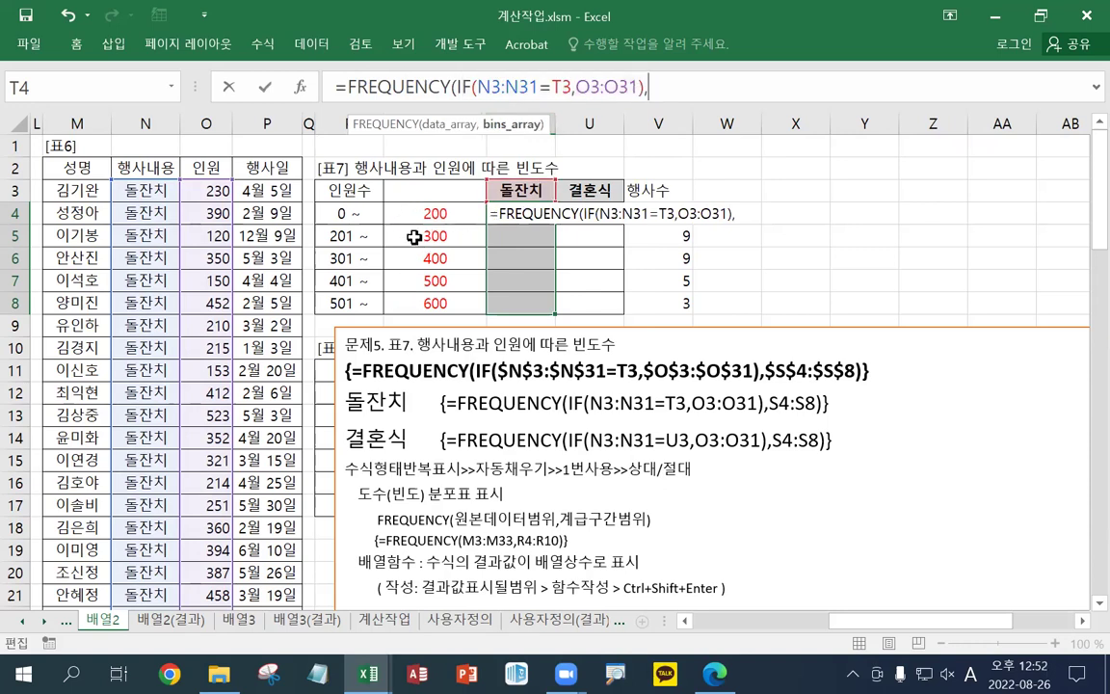
{"action": "left_click_drag", "start_coordinate": [391, 212], "coordinate": [436, 300]}
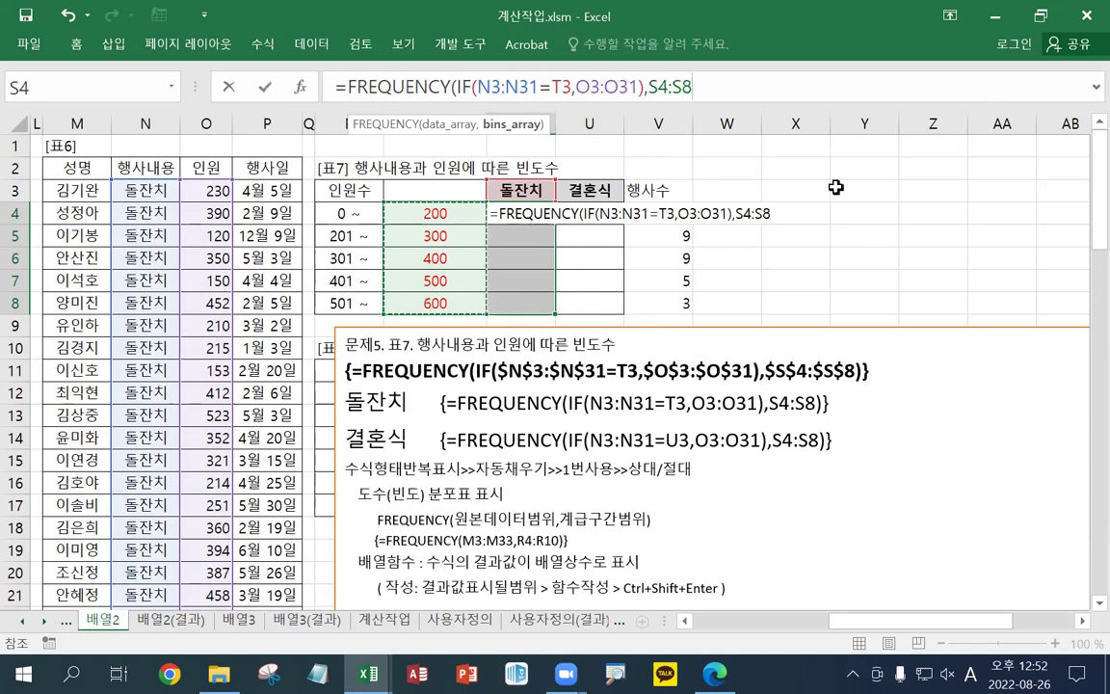
{"action": "type", "text": ")"}
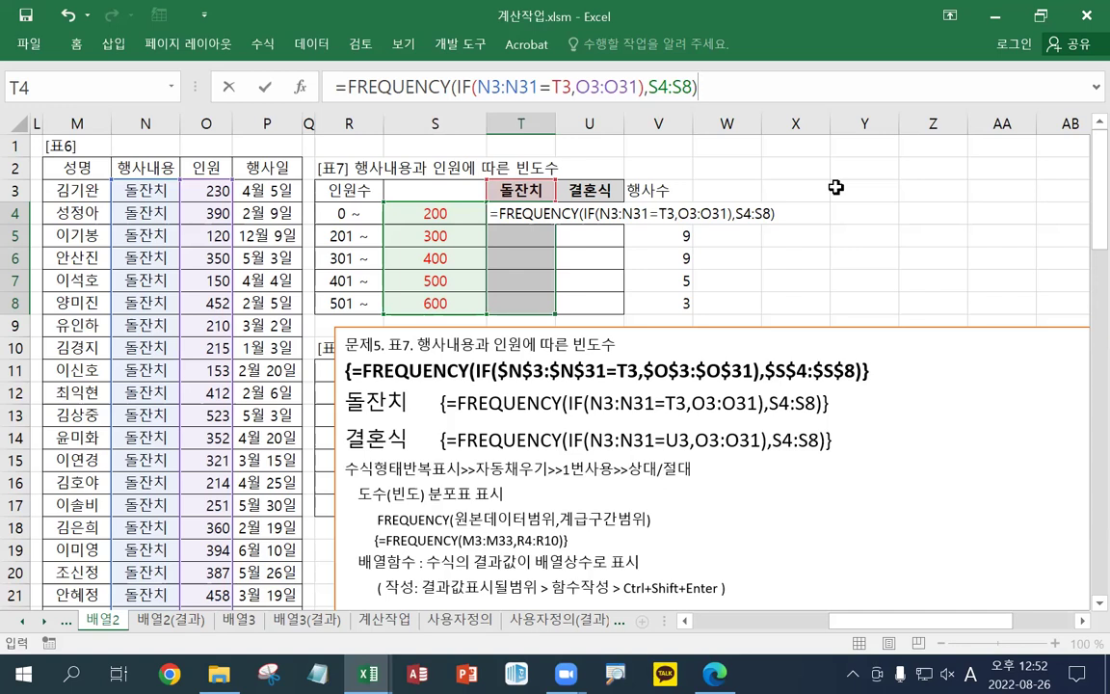
{"action": "key", "text": "ctrl+shift+Return"}
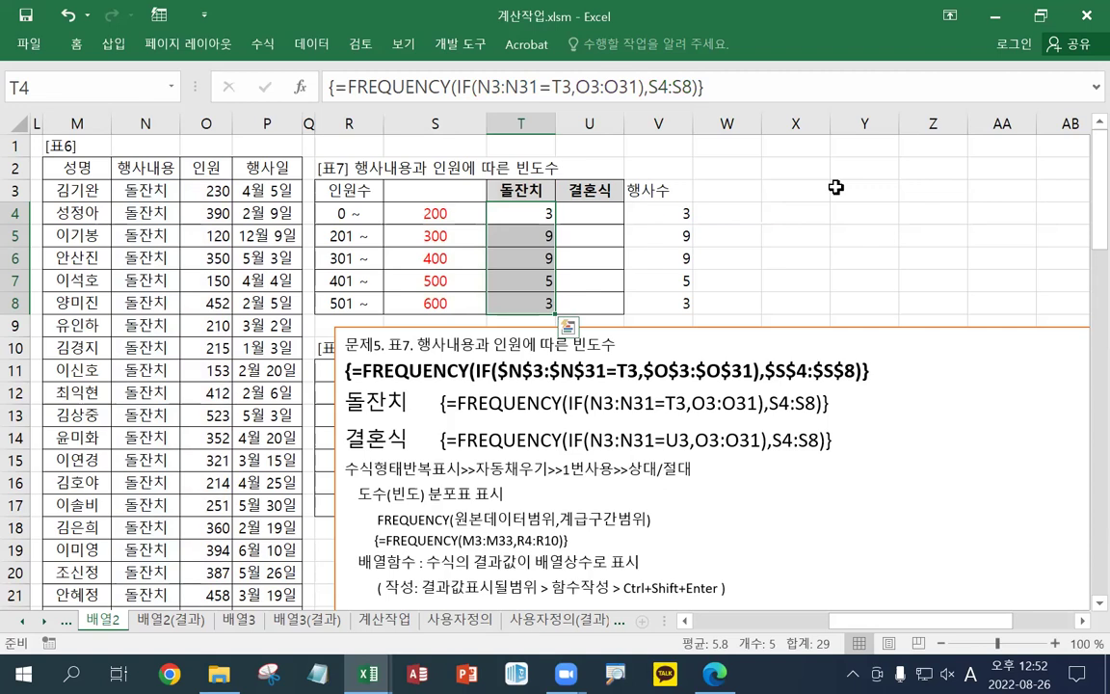
Make the condition range in the T4:T8 돌잔치 formula absolute, as $N$3:$N$31
{"action": "left_click_drag", "start_coordinate": [476, 449], "coordinate": [702, 444]}
{"action": "left_click_drag", "start_coordinate": [575, 403], "coordinate": [732, 411]}
{"action": "left_click_drag", "start_coordinate": [632, 447], "coordinate": [708, 447]}
{"action": "left_click_drag", "start_coordinate": [514, 222], "coordinate": [543, 300]}
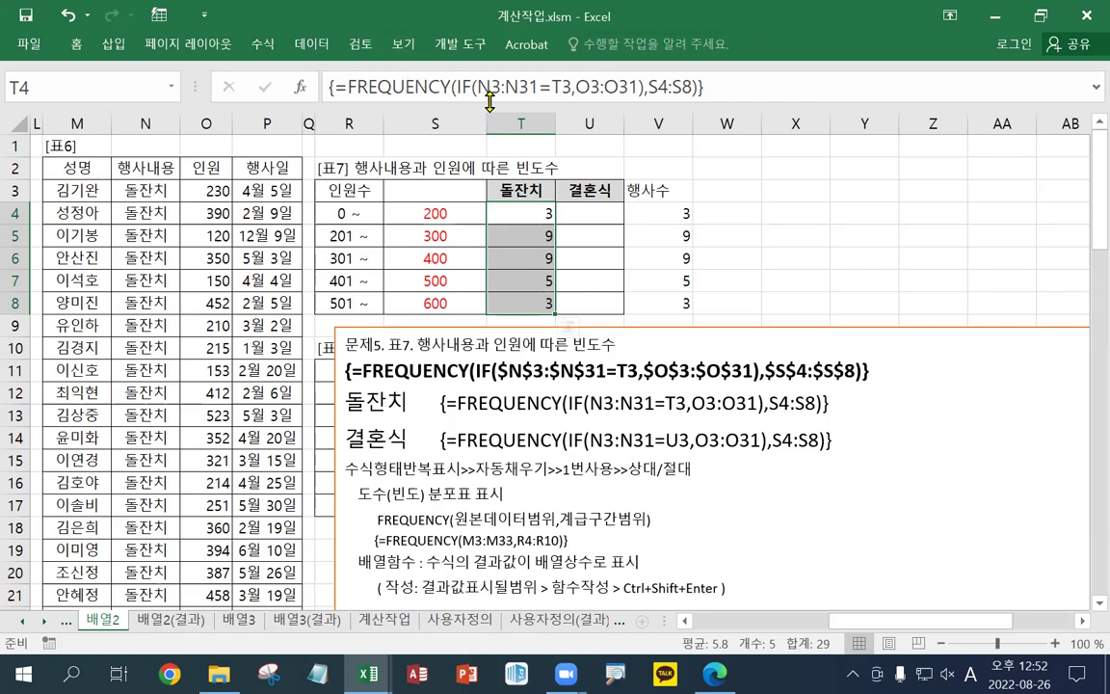
{"action": "left_click_drag", "start_coordinate": [490, 89], "coordinate": [545, 89]}
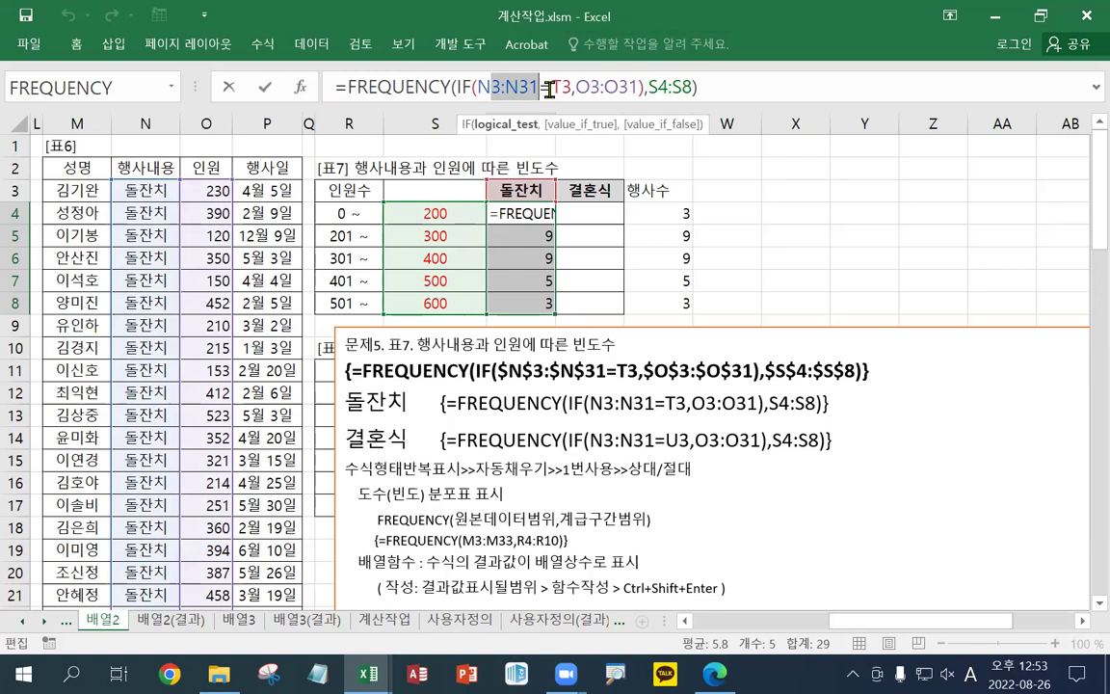
{"action": "key", "text": "F4"}
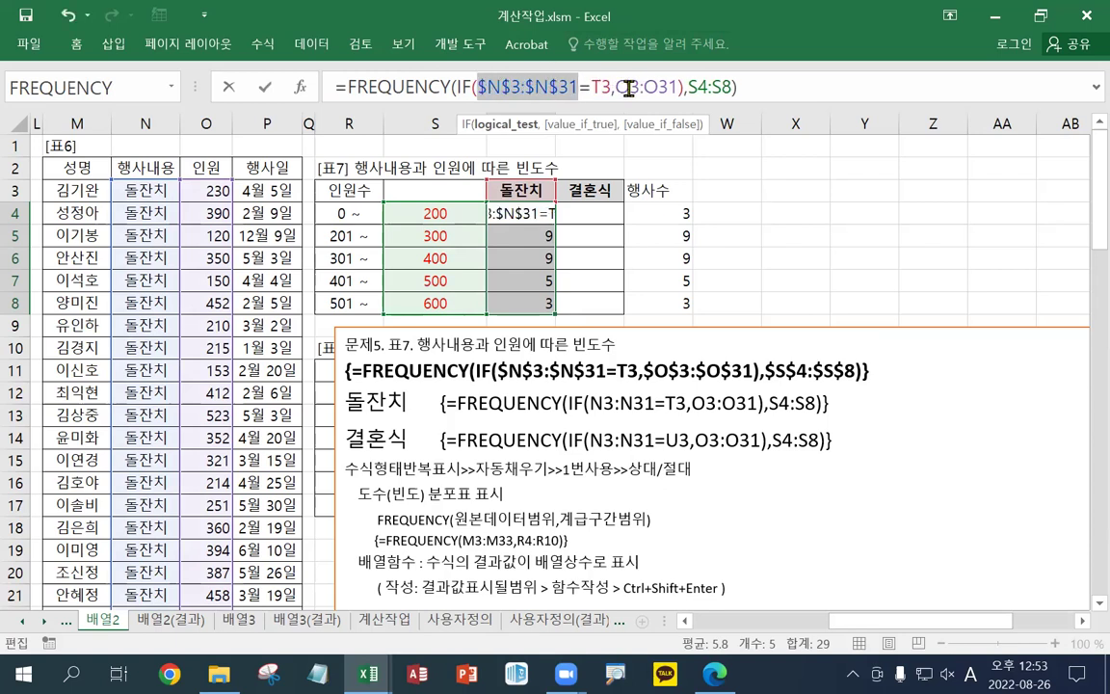
Make the 인원 range $O$3:$O$31 and bins $S$4:$S$8 absolute, keeping T3 relative, and enter the formula as an array formula in T4:T8
{"action": "left_click", "coordinate": [600, 87]}
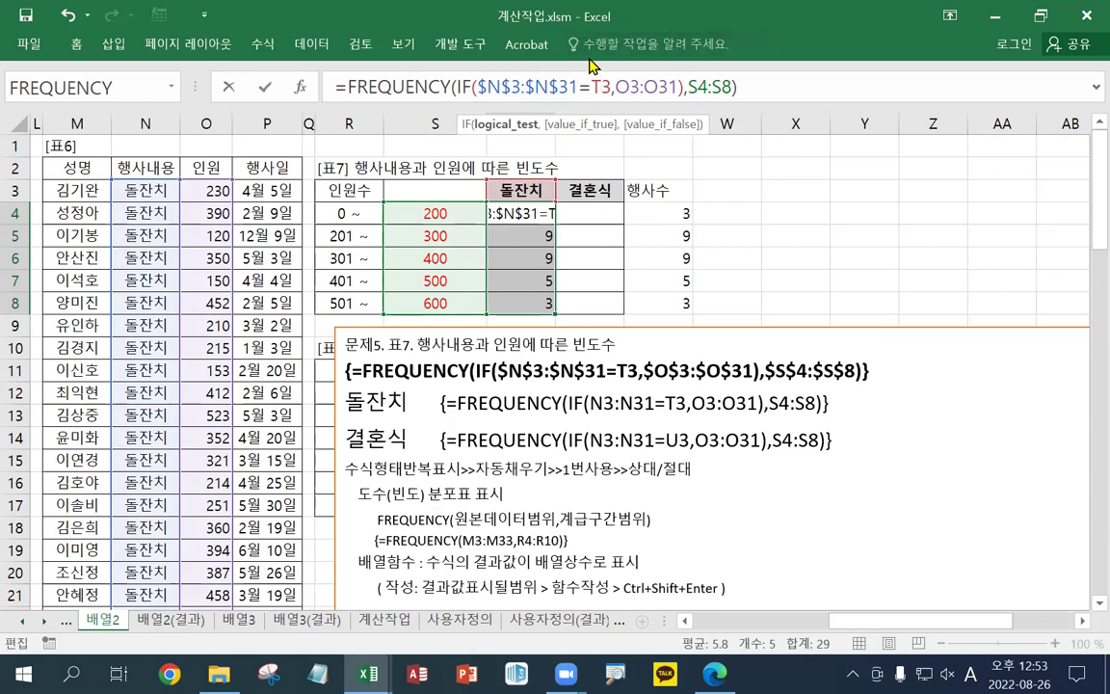
{"action": "left_click_drag", "start_coordinate": [614, 86], "coordinate": [675, 86]}
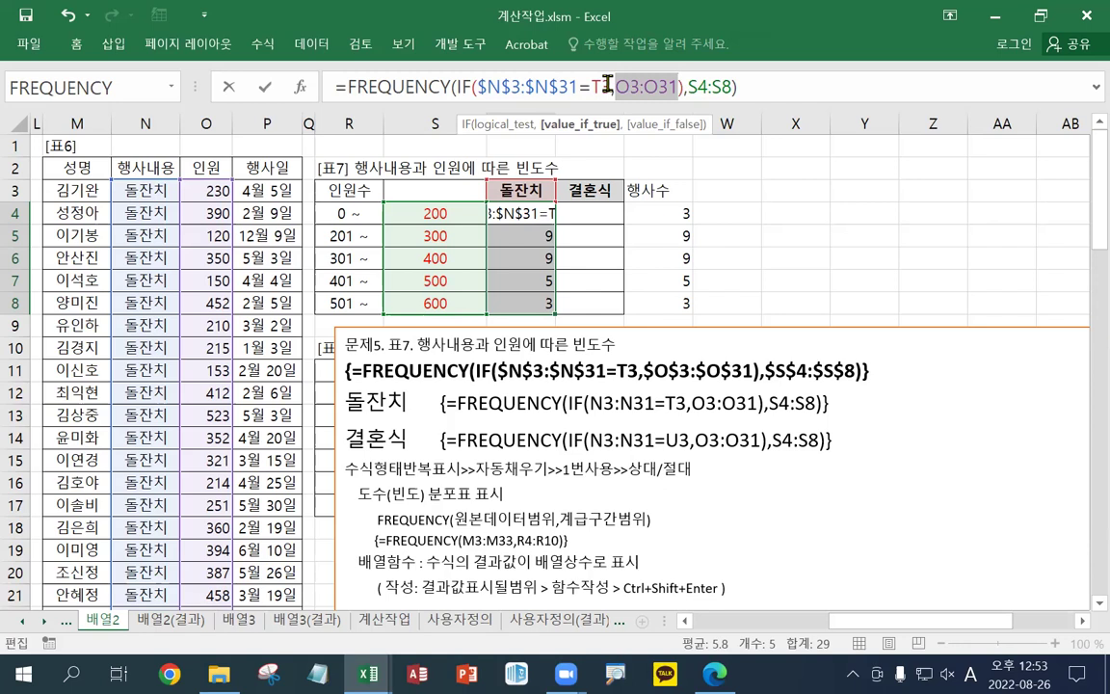
{"action": "key", "text": "F4"}
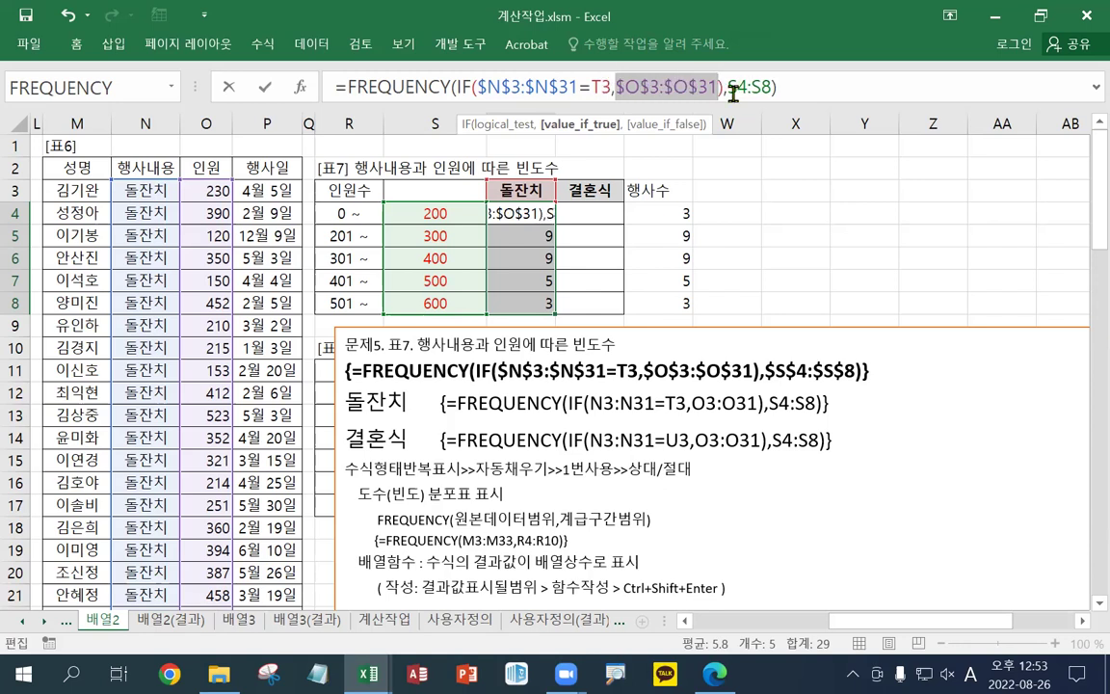
{"action": "left_click_drag", "start_coordinate": [728, 86], "coordinate": [772, 87]}
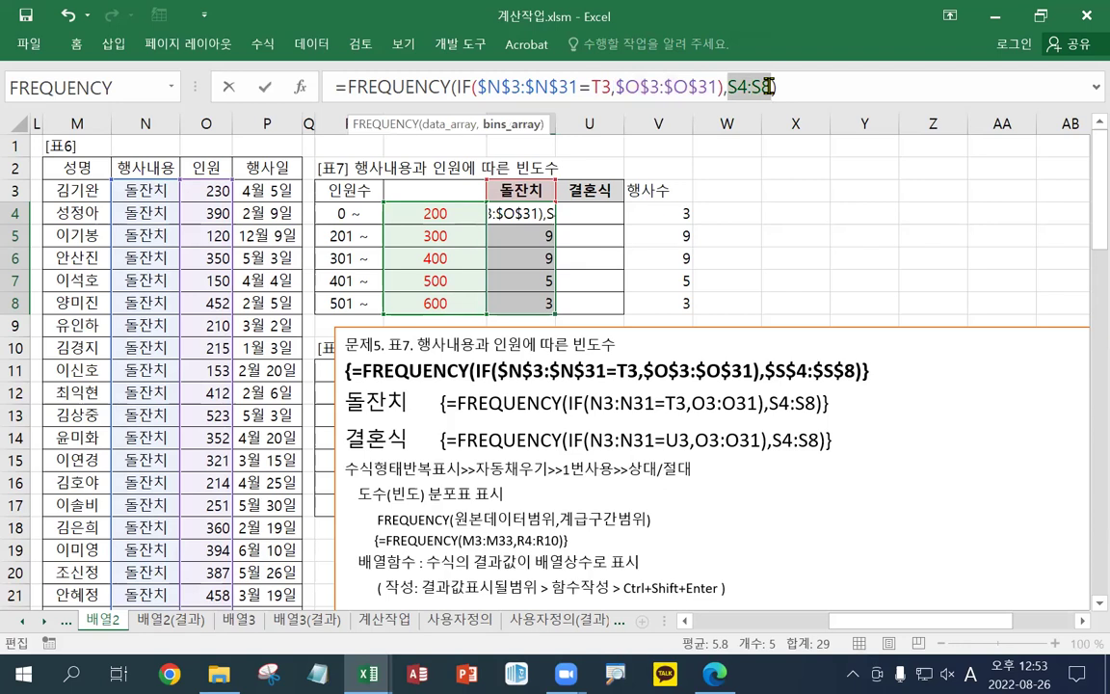
{"action": "key", "text": "F4"}
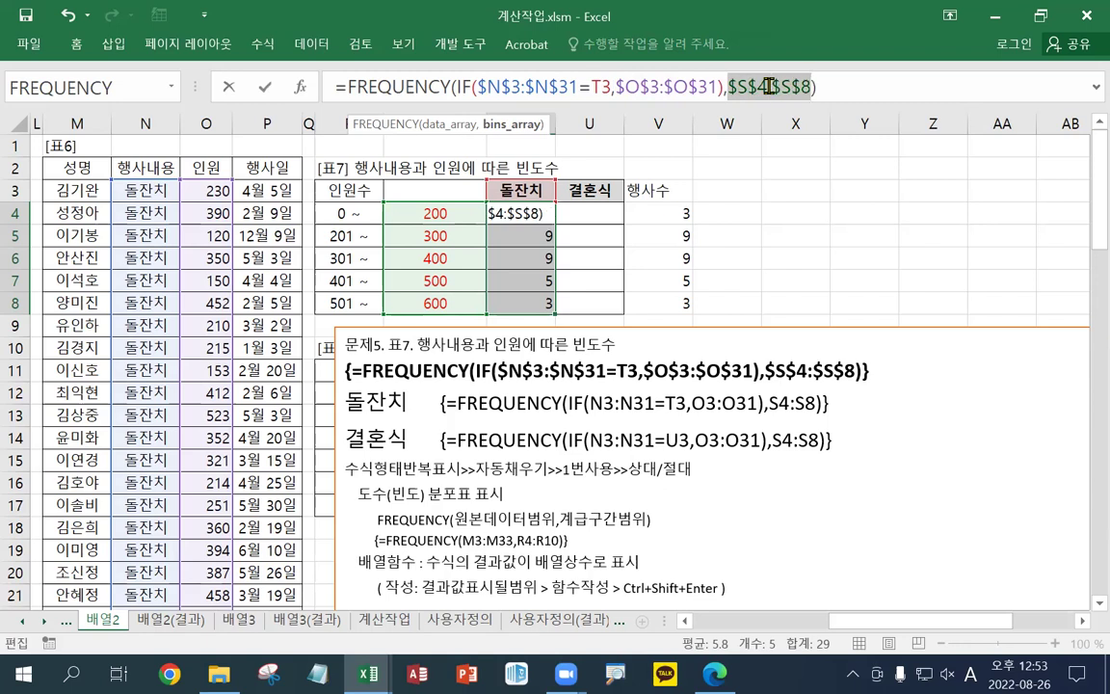
{"action": "key", "text": "ctrl+shift+Return"}
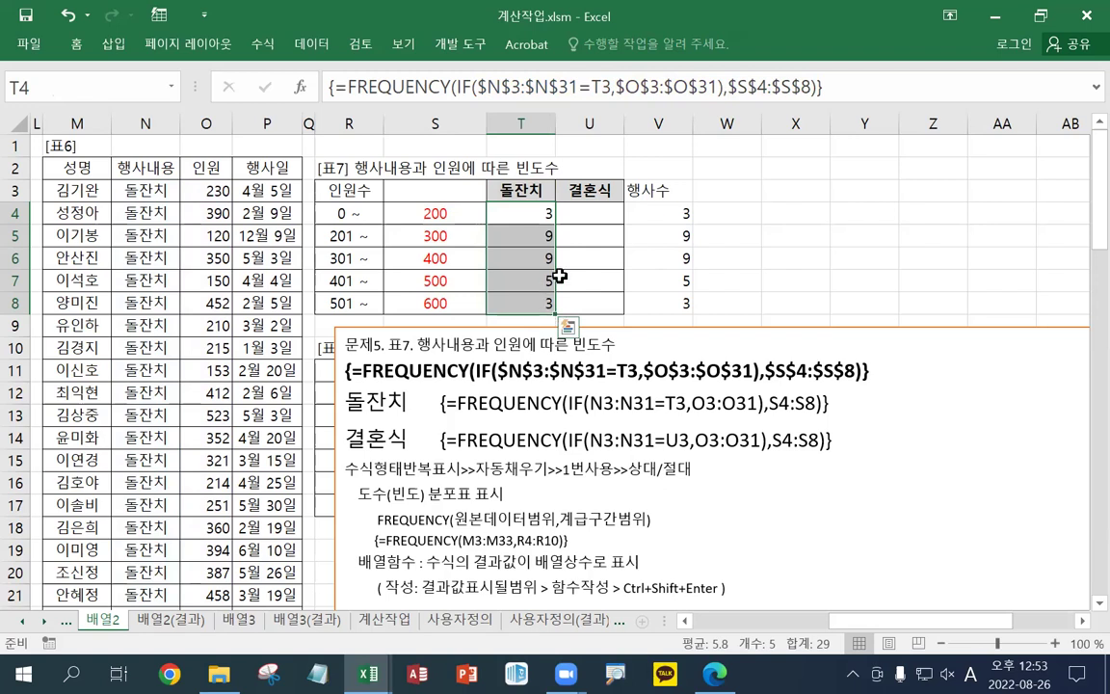
Review the relative T3 reference in cell T4's array formula
{"action": "left_click", "coordinate": [536, 210]}
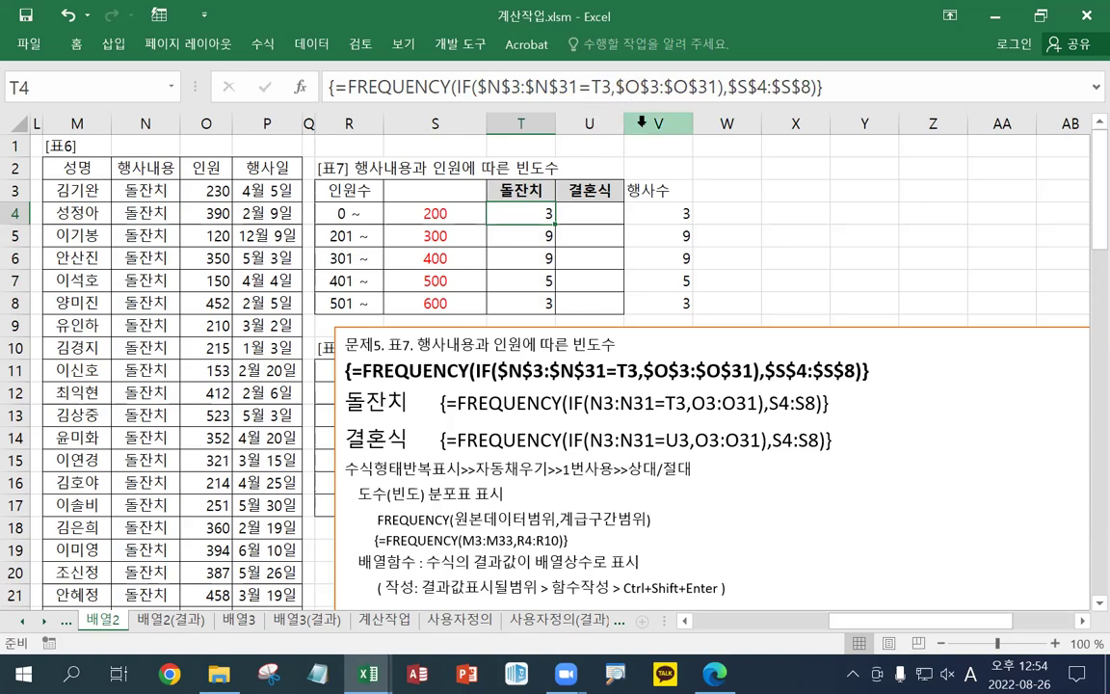
{"action": "left_click", "coordinate": [607, 88]}
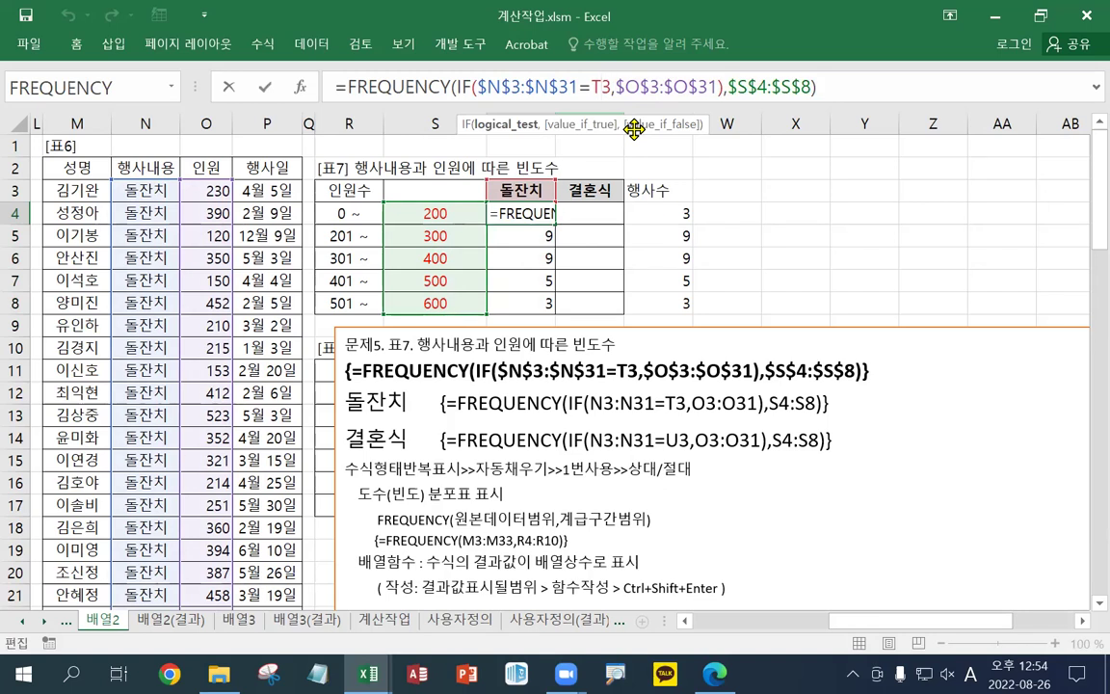
{"action": "key", "text": "ctrl+shift+Return"}
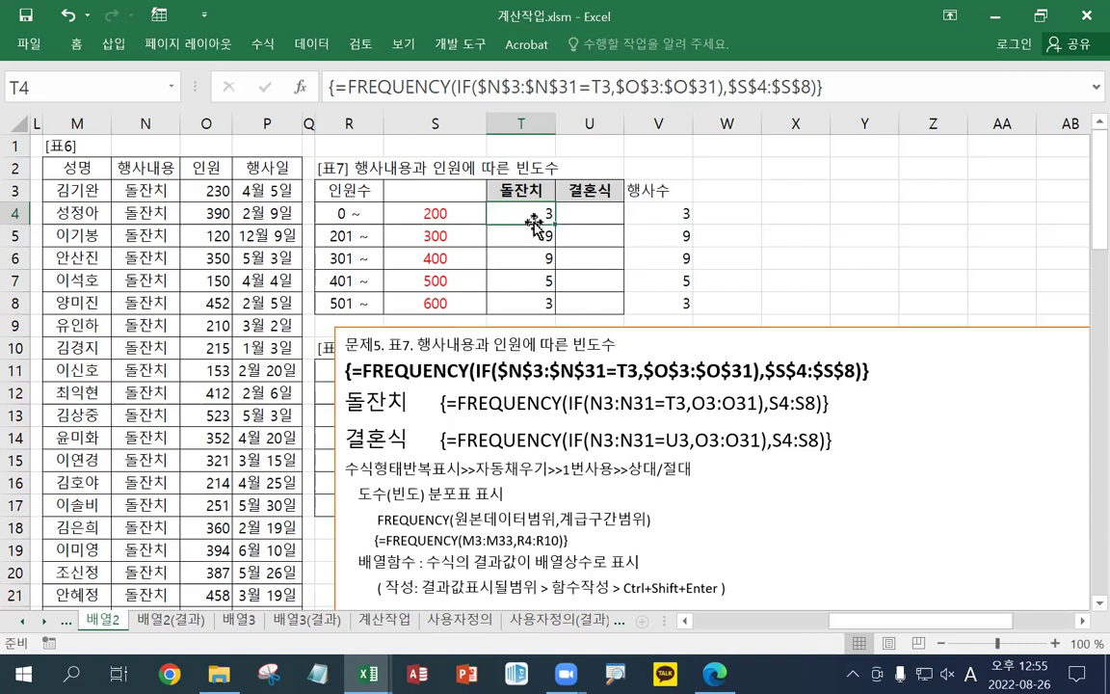
Copy the text of the 돌잔치 array formula and clear the range T4:T8
{"action": "left_click_drag", "start_coordinate": [533, 221], "coordinate": [516, 300]}
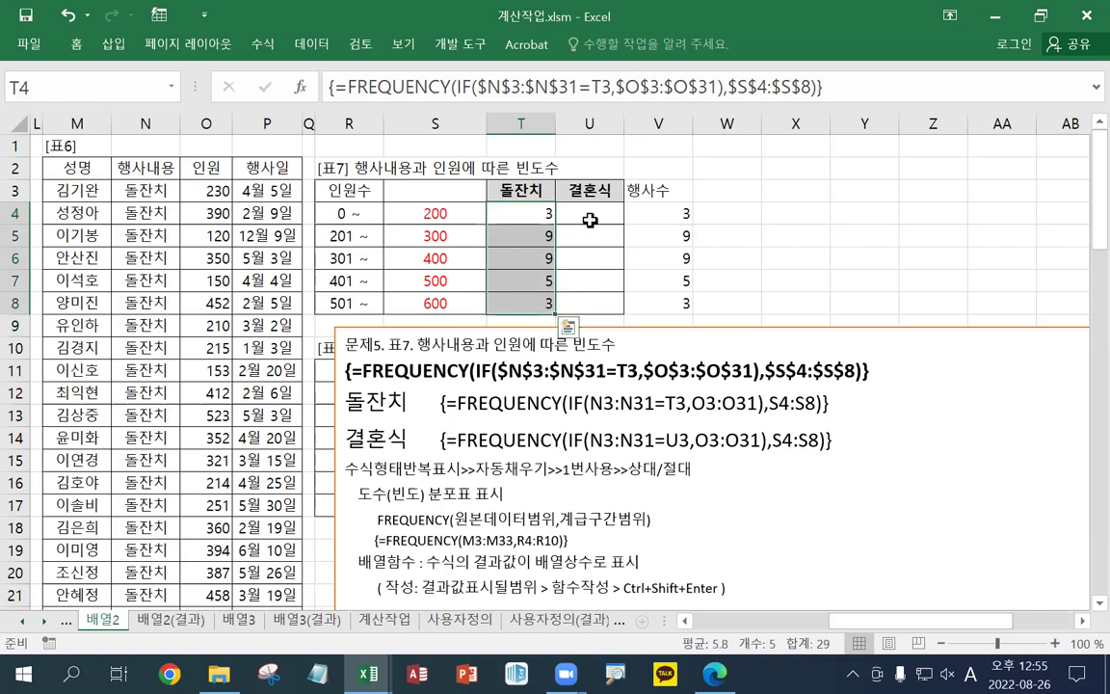
{"action": "left_click_drag", "start_coordinate": [852, 86], "coordinate": [194, 88]}
{"action": "key", "text": "ctrl+c"}
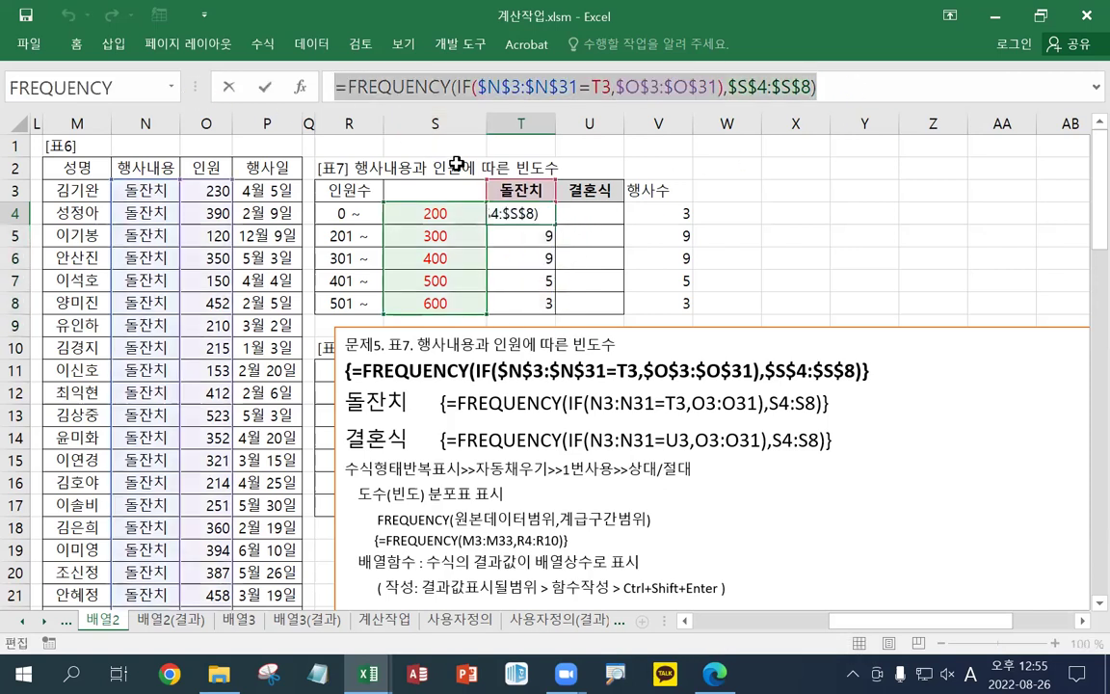
{"action": "key", "text": "ctrl+shift+Return"}
{"action": "double_click", "coordinate": [524, 211]}
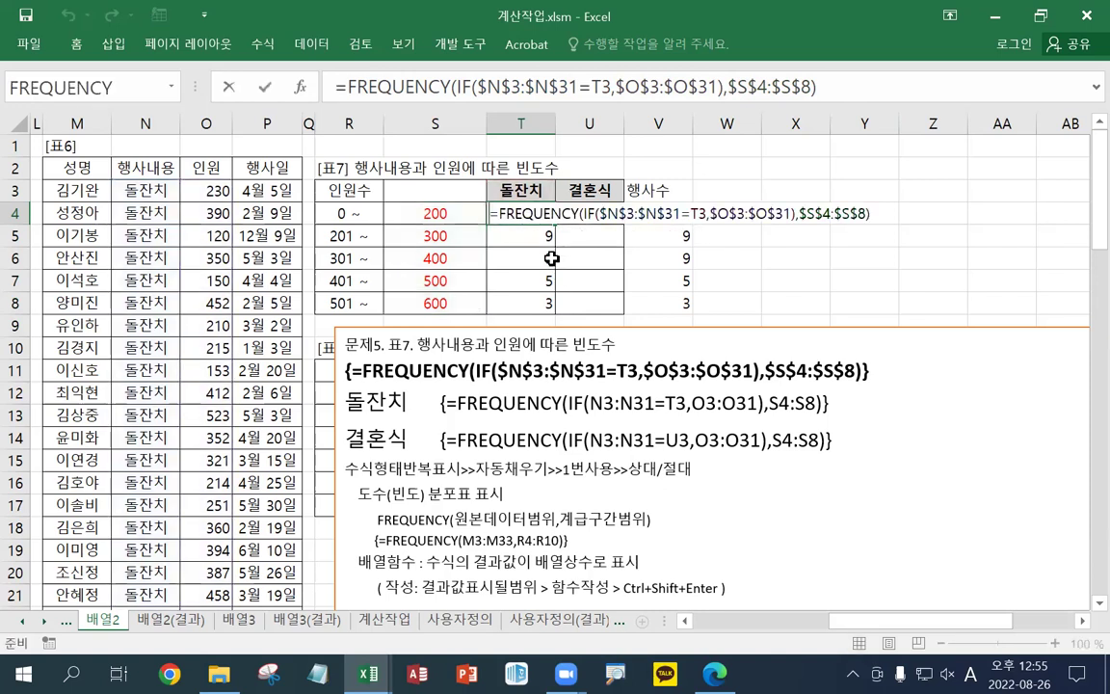
{"action": "key", "text": "Escape"}
{"action": "type", "text": "`"}
{"action": "key", "text": "Escape"}
{"action": "left_click_drag", "start_coordinate": [525, 214], "coordinate": [525, 305]}
{"action": "key", "text": "Delete"}
Paste the copied FREQUENCY formula text into T4:T8 and enter it as an array formula
{"action": "left_click_drag", "start_coordinate": [502, 214], "coordinate": [534, 302]}
{"action": "left_click", "coordinate": [394, 86]}
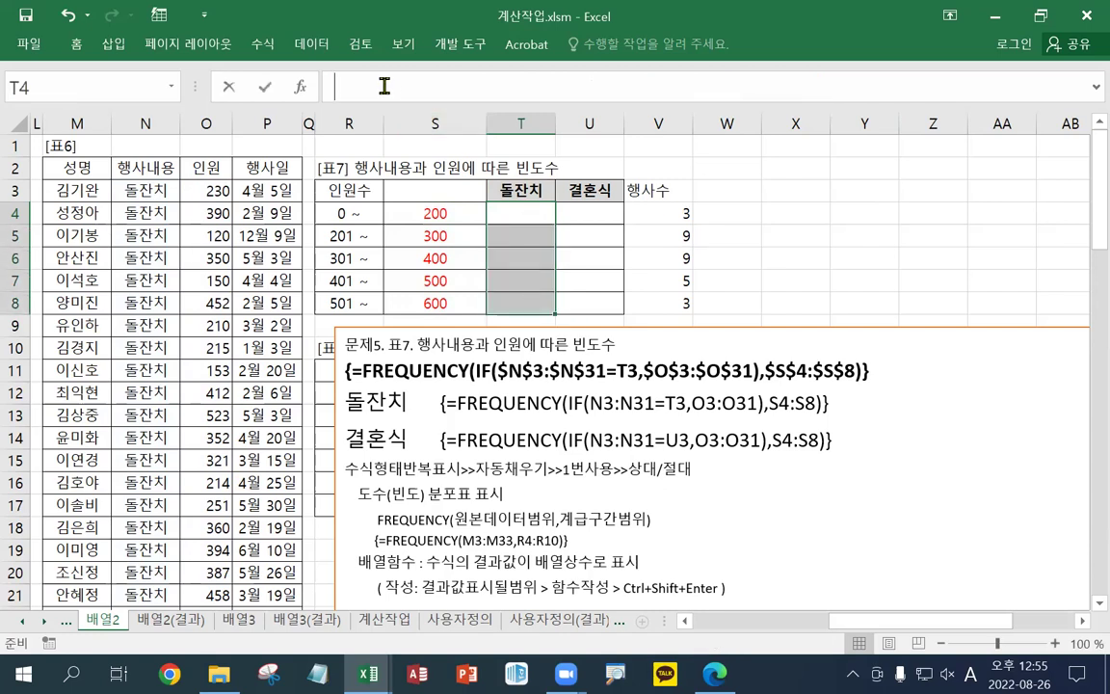
{"action": "key", "text": "ctrl+v"}
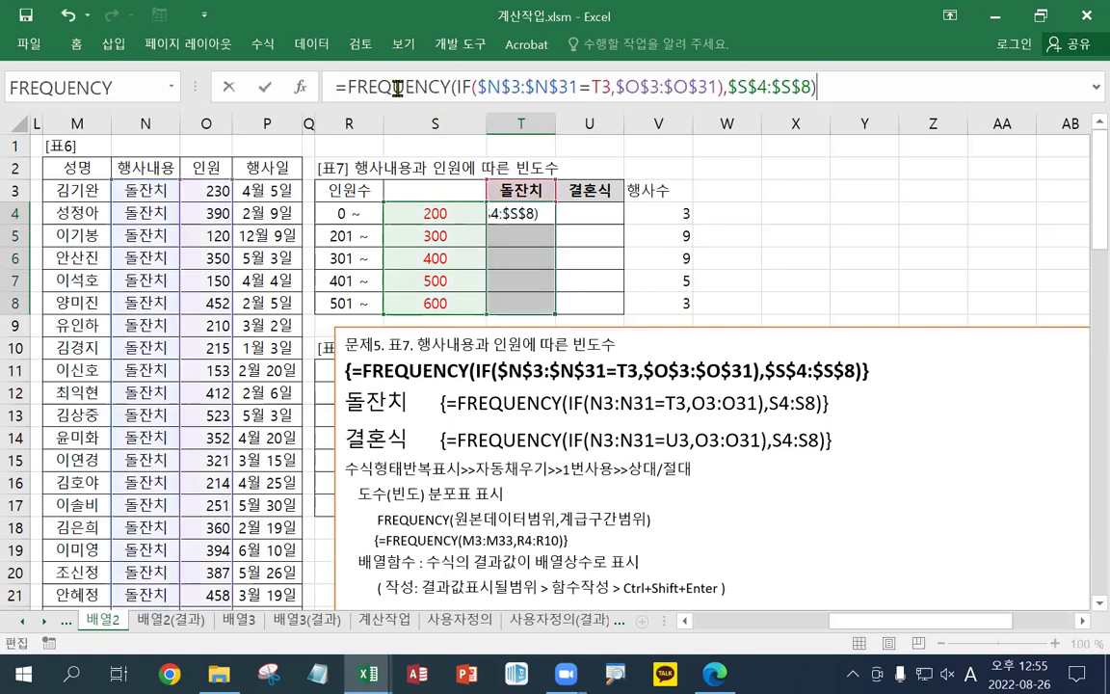
{"action": "key", "text": "ctrl+shift+Return"}
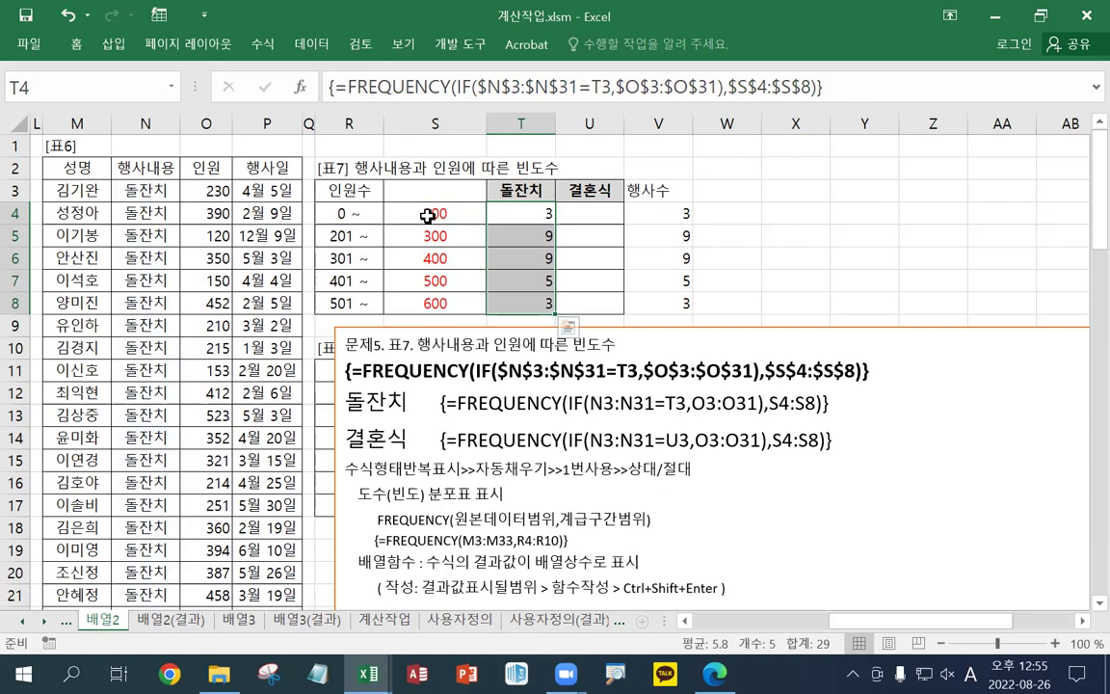
Paste the copied 돌잔치 and 결혼식 frequency counts into T4:U8 of [표7]
{"action": "left_click", "coordinate": [516, 218]}
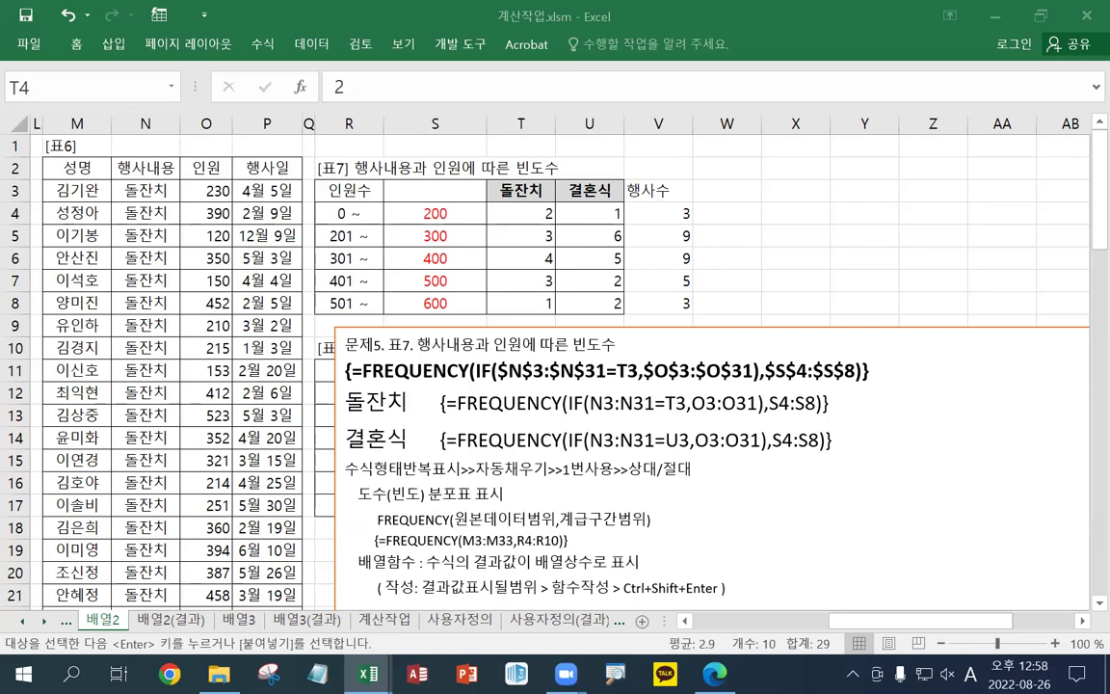
{"action": "key", "text": "ctrl+v"}
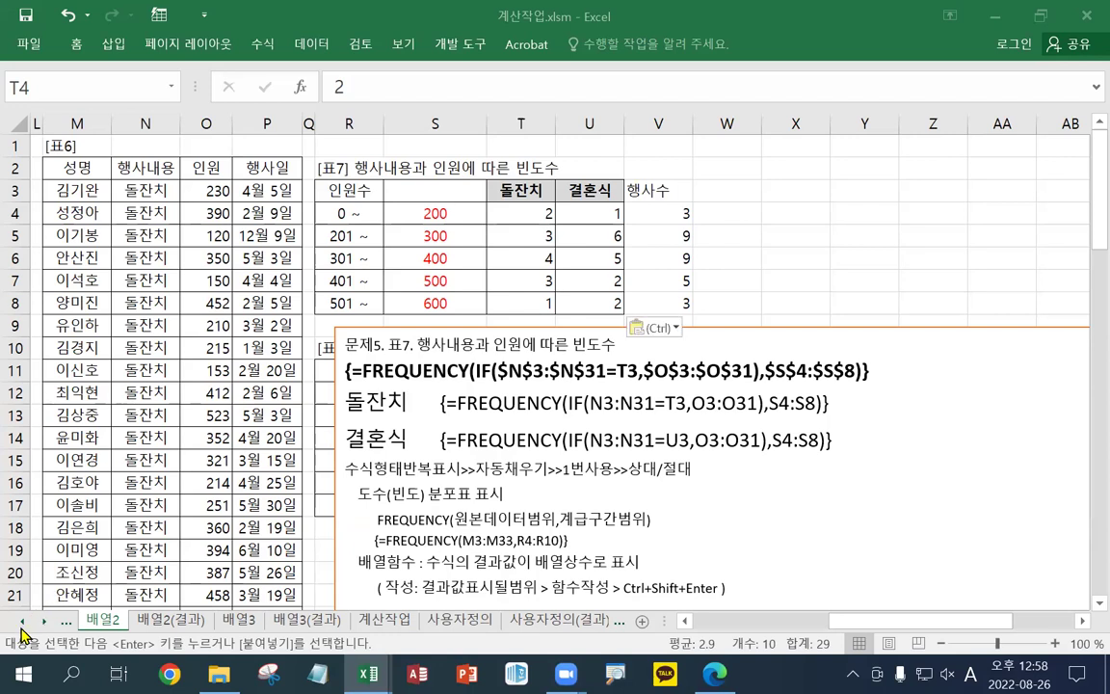
Open the workbook's first sheet, 계산, and move the cell-reference notes picture over columns D to I near [표1] and [표2]
{"action": "left_click", "coordinate": [21, 621]}
{"action": "scroll", "coordinate": [24, 626], "scroll_direction": "down", "scroll_amount": 6}
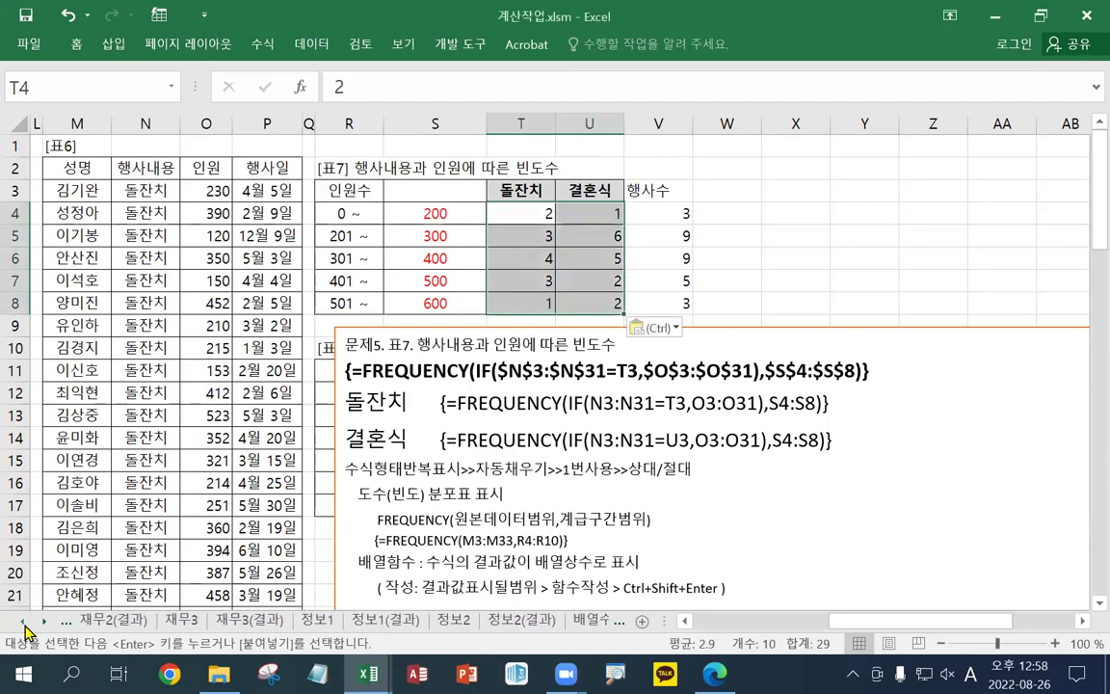
{"action": "left_click", "coordinate": [26, 624]}
{"action": "left_click", "coordinate": [26, 623]}
{"action": "left_click", "coordinate": [26, 622]}
{"action": "left_click", "coordinate": [26, 622]}
{"action": "left_click", "coordinate": [26, 621]}
{"action": "left_click", "coordinate": [26, 622]}
{"action": "left_click", "coordinate": [26, 621]}
{"action": "left_click", "coordinate": [26, 620]}
{"action": "left_click", "coordinate": [26, 621]}
{"action": "left_click", "coordinate": [26, 622]}
{"action": "left_click", "coordinate": [27, 621]}
{"action": "left_click", "coordinate": [27, 621]}
{"action": "left_click", "coordinate": [28, 622]}
{"action": "left_click", "coordinate": [28, 621]}
{"action": "left_click", "coordinate": [30, 622]}
{"action": "left_click", "coordinate": [31, 622]}
{"action": "left_click", "coordinate": [31, 622]}
{"action": "left_click", "coordinate": [31, 623]}
{"action": "left_click", "coordinate": [31, 622]}
{"action": "left_click", "coordinate": [30, 622]}
{"action": "left_click", "coordinate": [30, 622]}
{"action": "left_click", "coordinate": [31, 623]}
{"action": "left_click", "coordinate": [31, 622]}
{"action": "left_click", "coordinate": [31, 622]}
{"action": "left_click", "coordinate": [31, 622]}
{"action": "left_click", "coordinate": [31, 622]}
{"action": "left_click", "coordinate": [31, 623]}
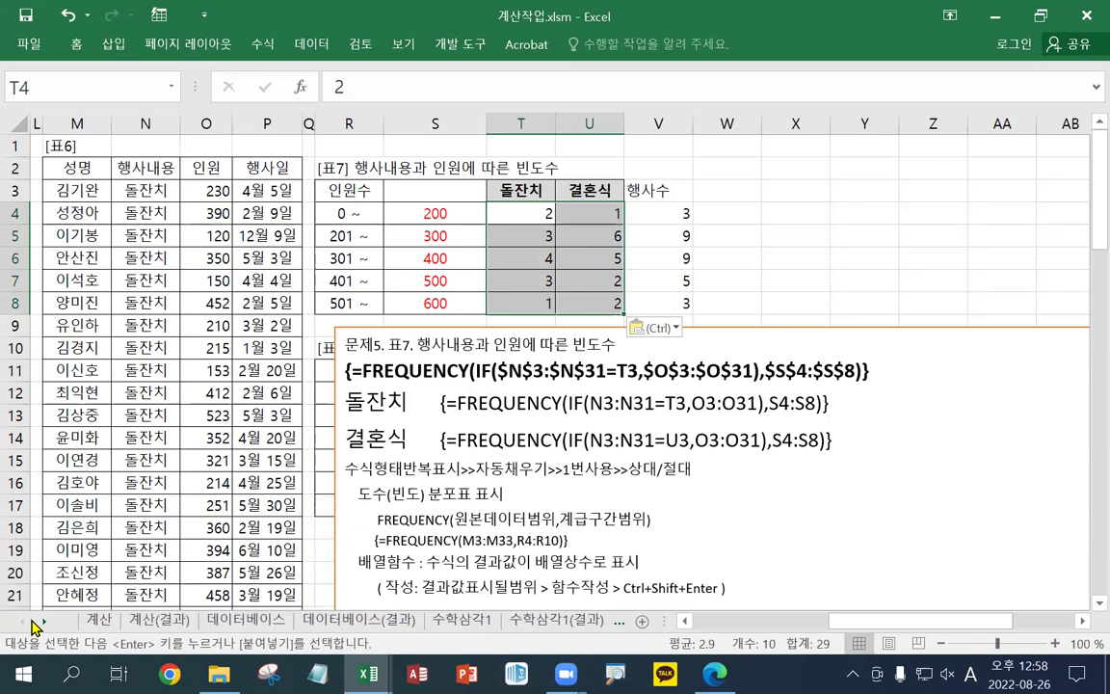
{"action": "left_click", "coordinate": [101, 622]}
{"action": "scroll", "coordinate": [713, 518], "scroll_direction": "up", "scroll_amount": 7}
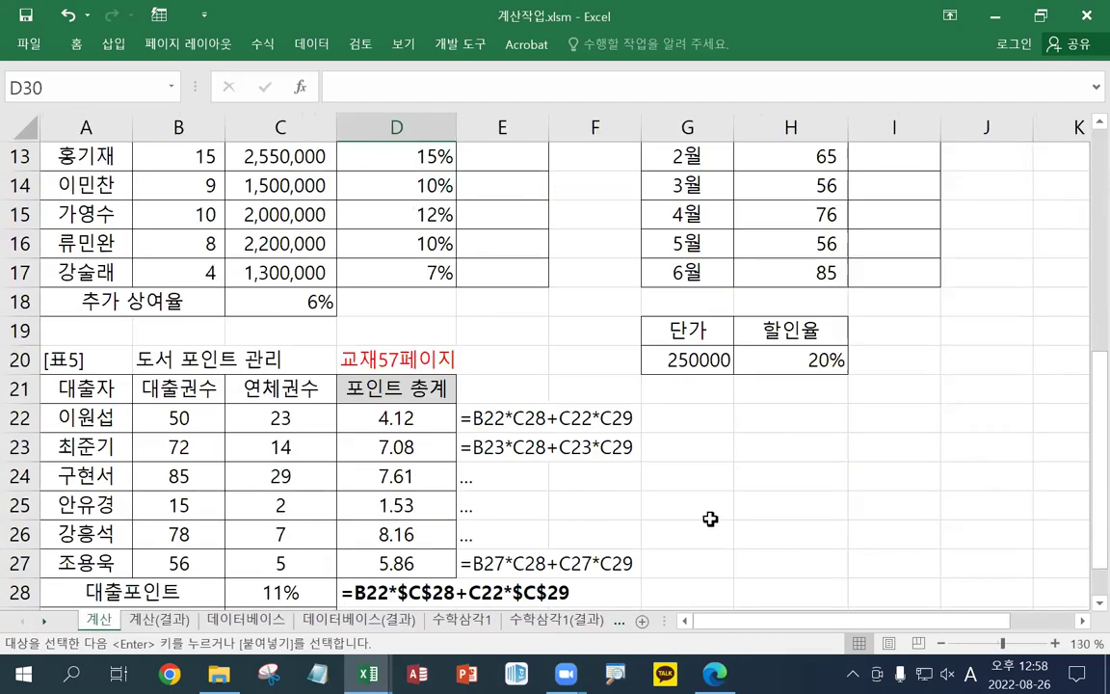
{"action": "left_click_drag", "start_coordinate": [674, 363], "coordinate": [548, 365]}
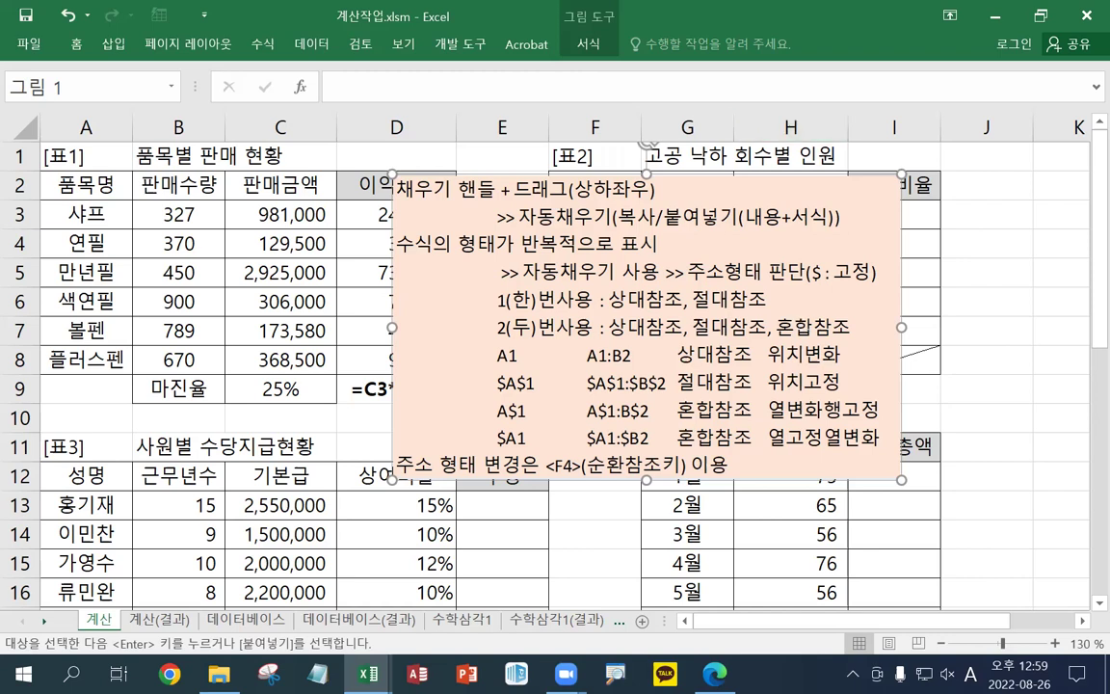
Switch to the 기출문제따라하기.xlsm workbook
{"action": "left_click", "coordinate": [367, 675]}
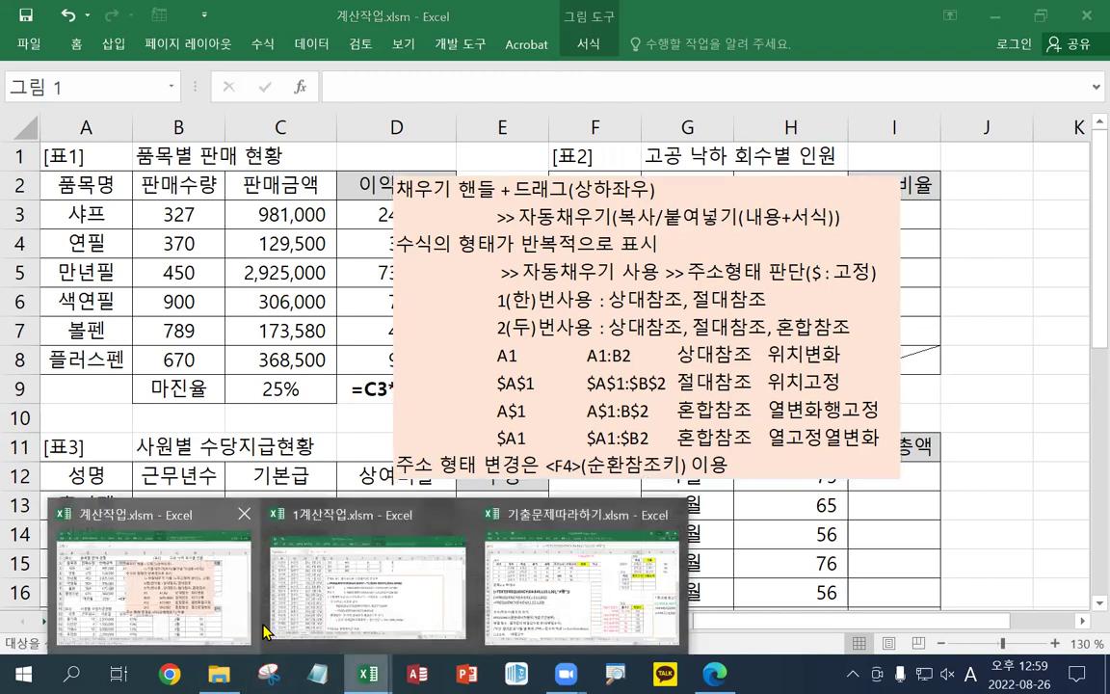
{"action": "left_click", "coordinate": [501, 587]}
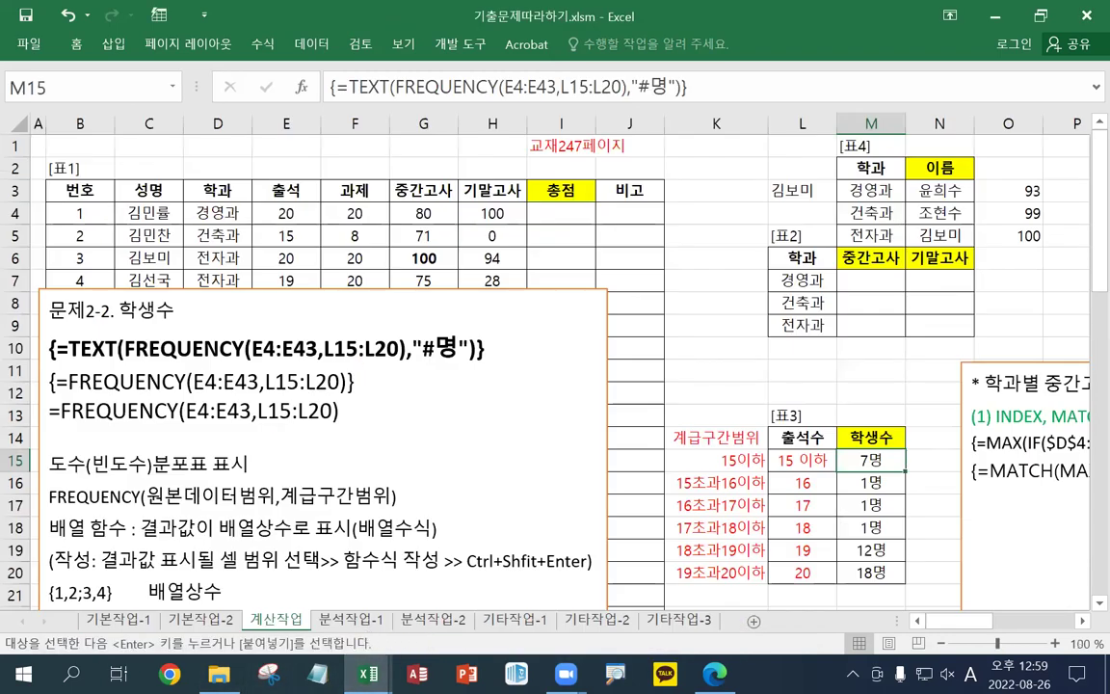